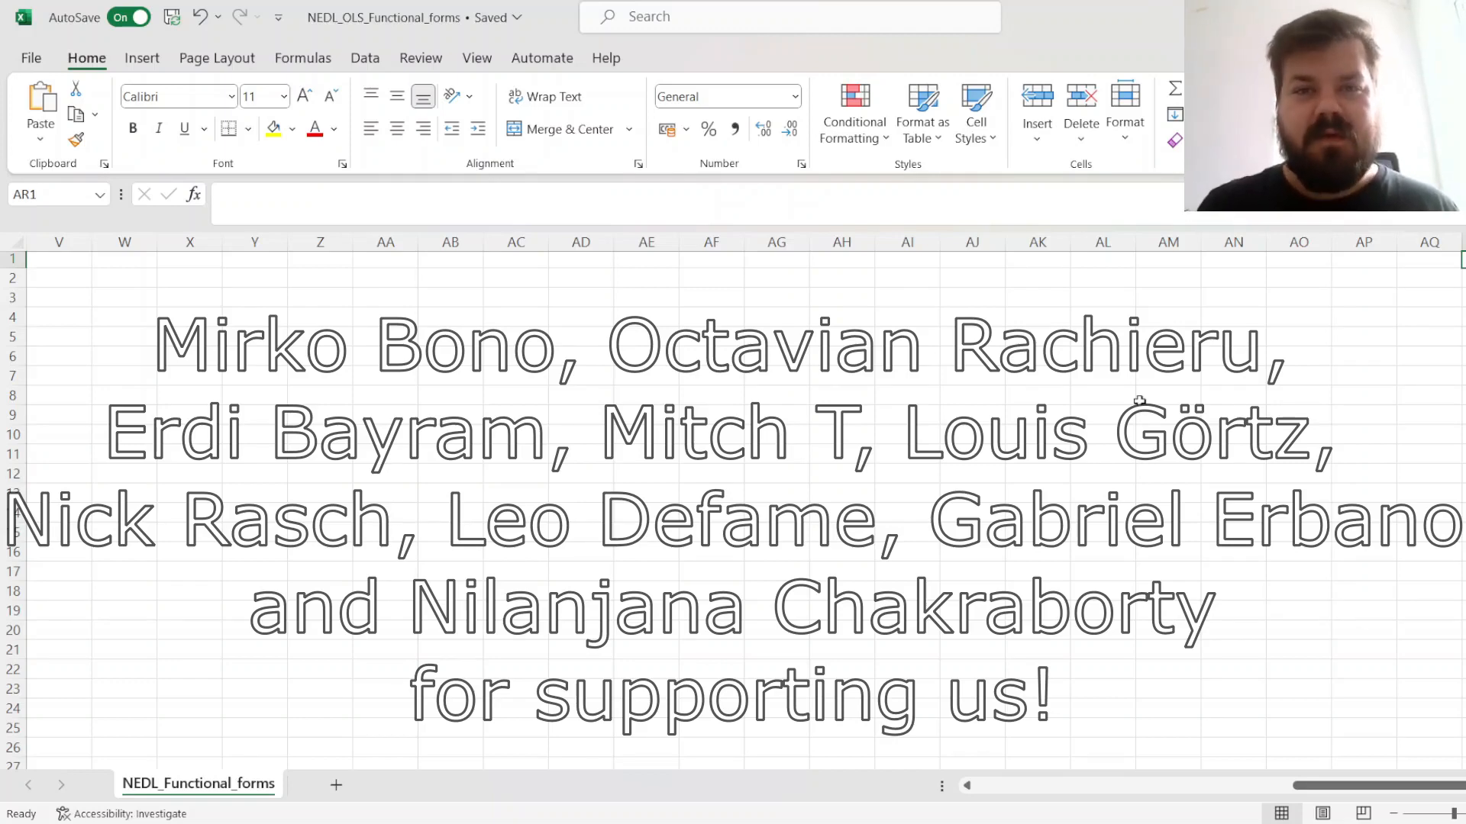
# - Examine the 2019 country data columns for real GDP, population and capital stock
pyautogui.hotkey('ctrl', 'Left')
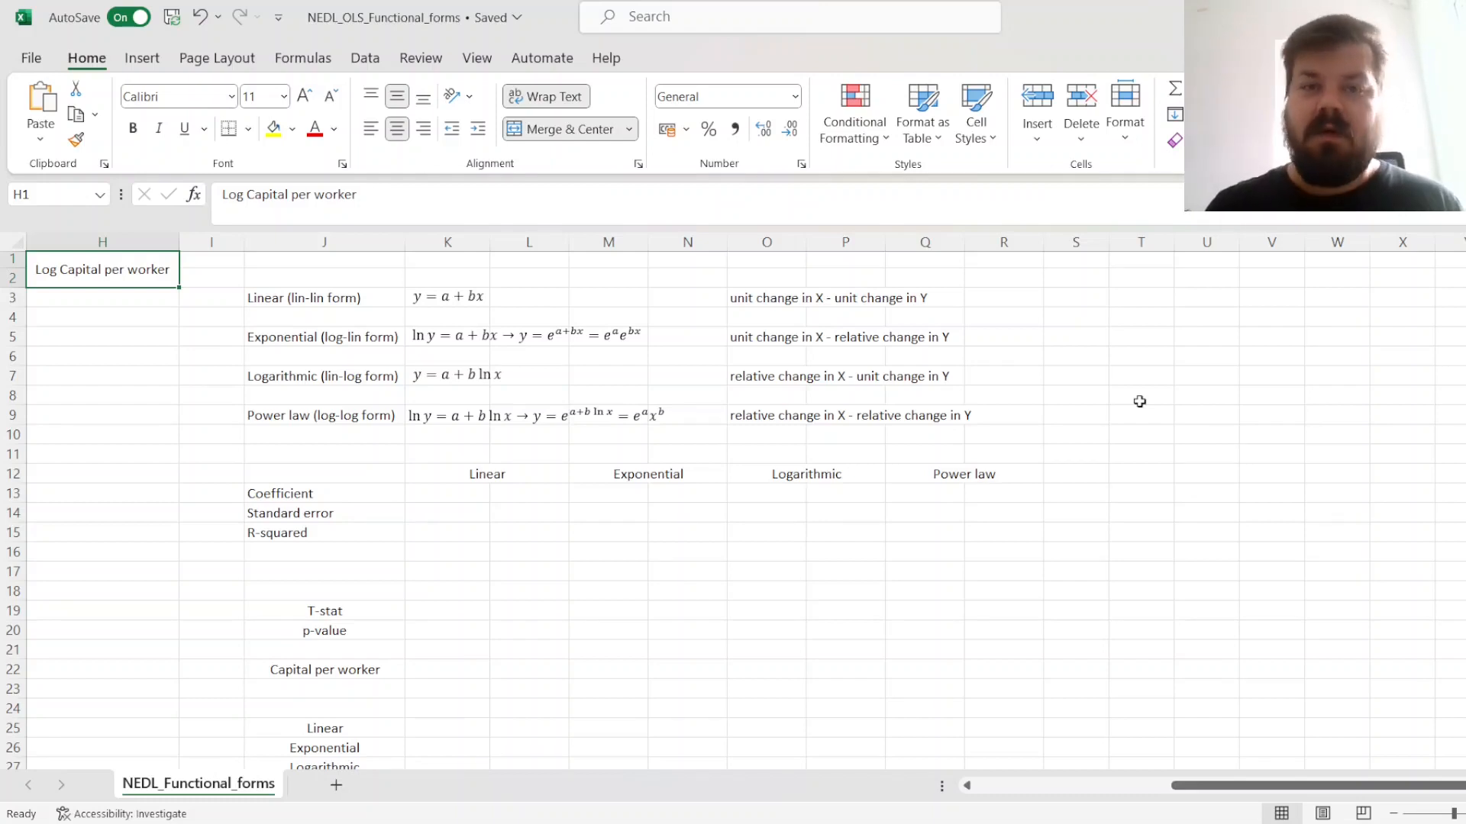
pyautogui.press('Down')
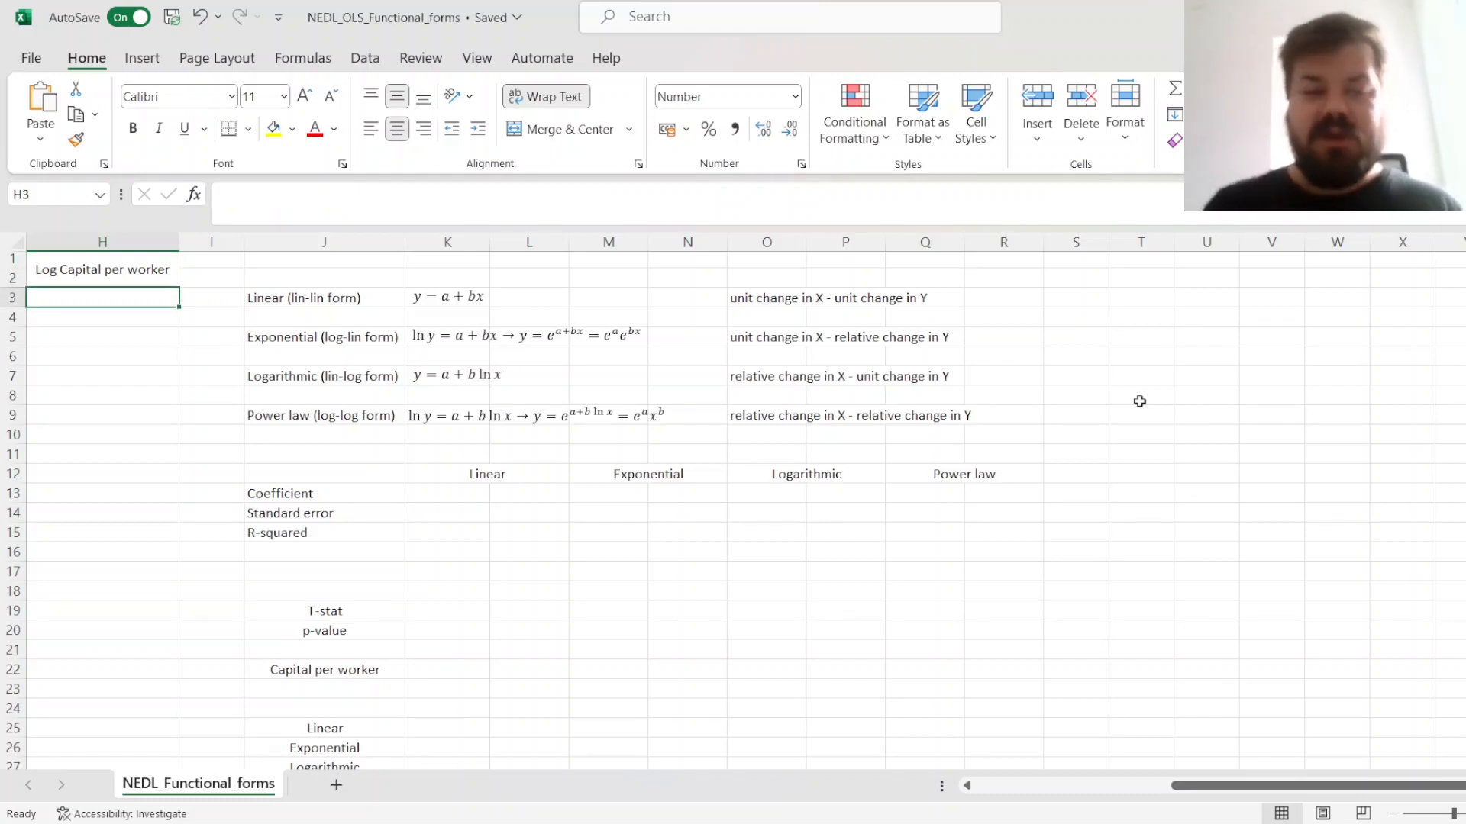
pyautogui.hotkey('ctrl', 'Left')
pyautogui.hotkey('ctrl', 'Left')
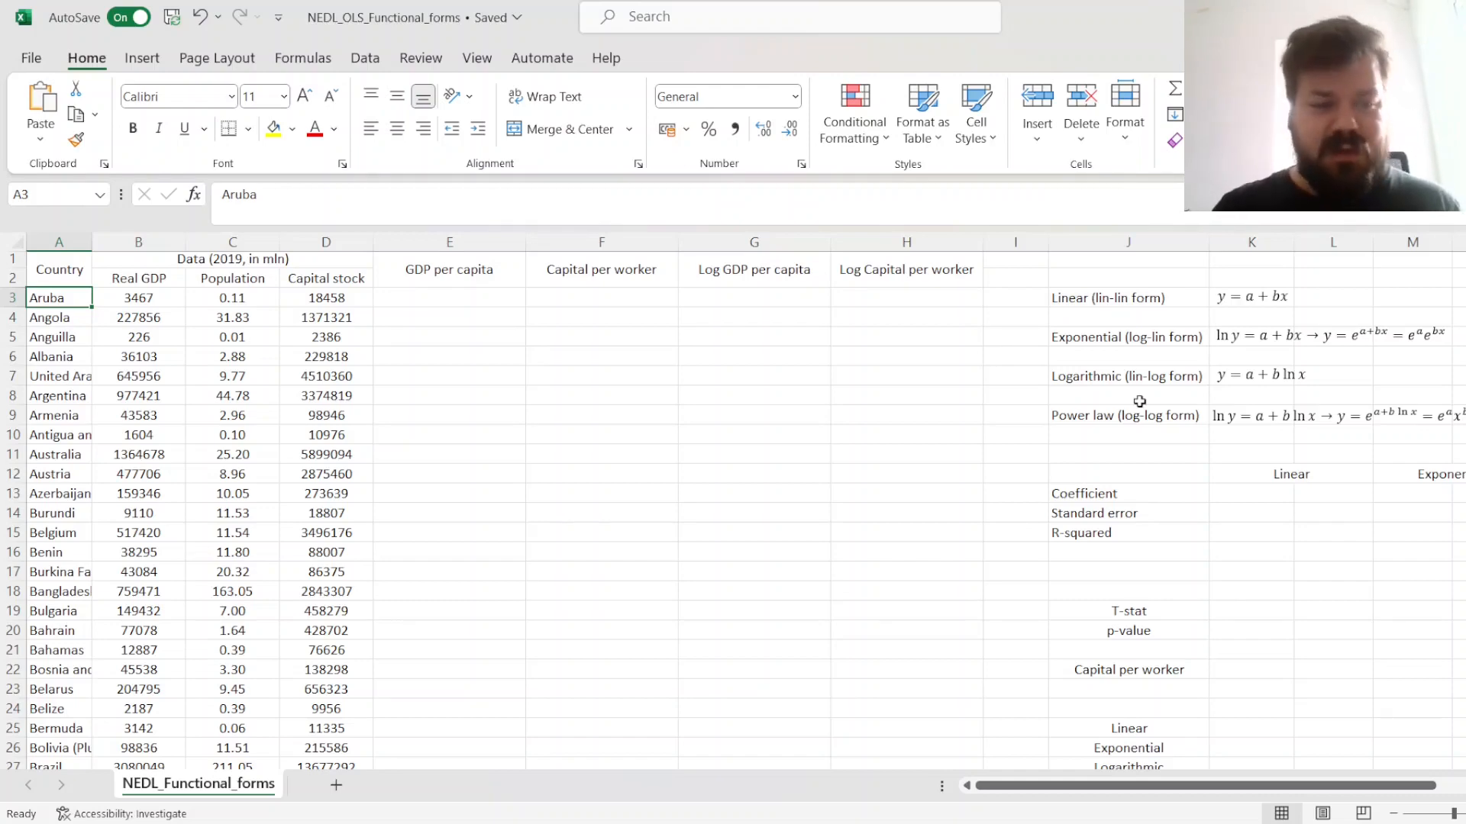
pyautogui.press('Right')
pyautogui.press('Right')
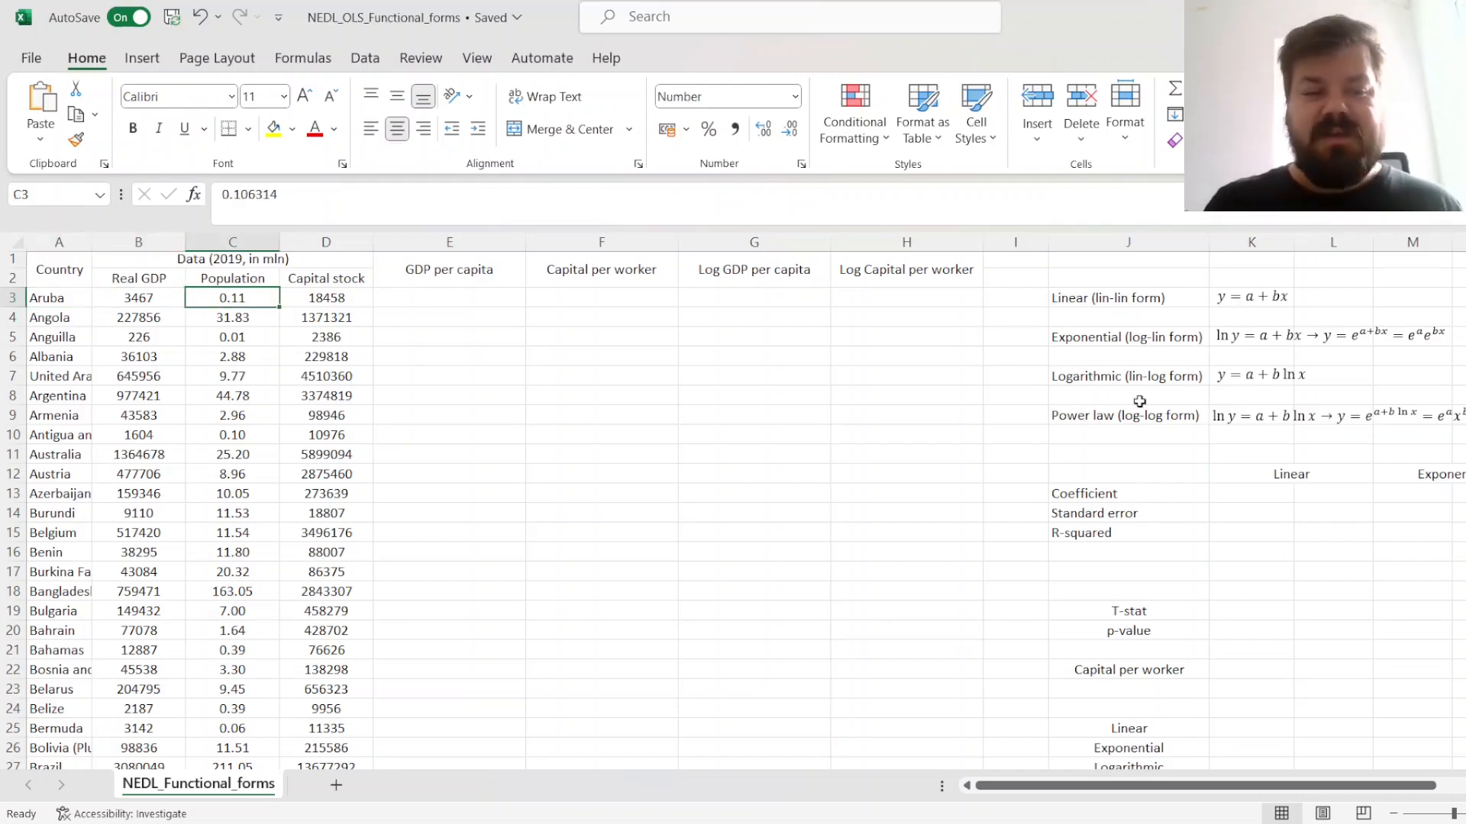
pyautogui.press('Right')
pyautogui.press('Up')
pyautogui.press('Up')
pyautogui.press('Down')
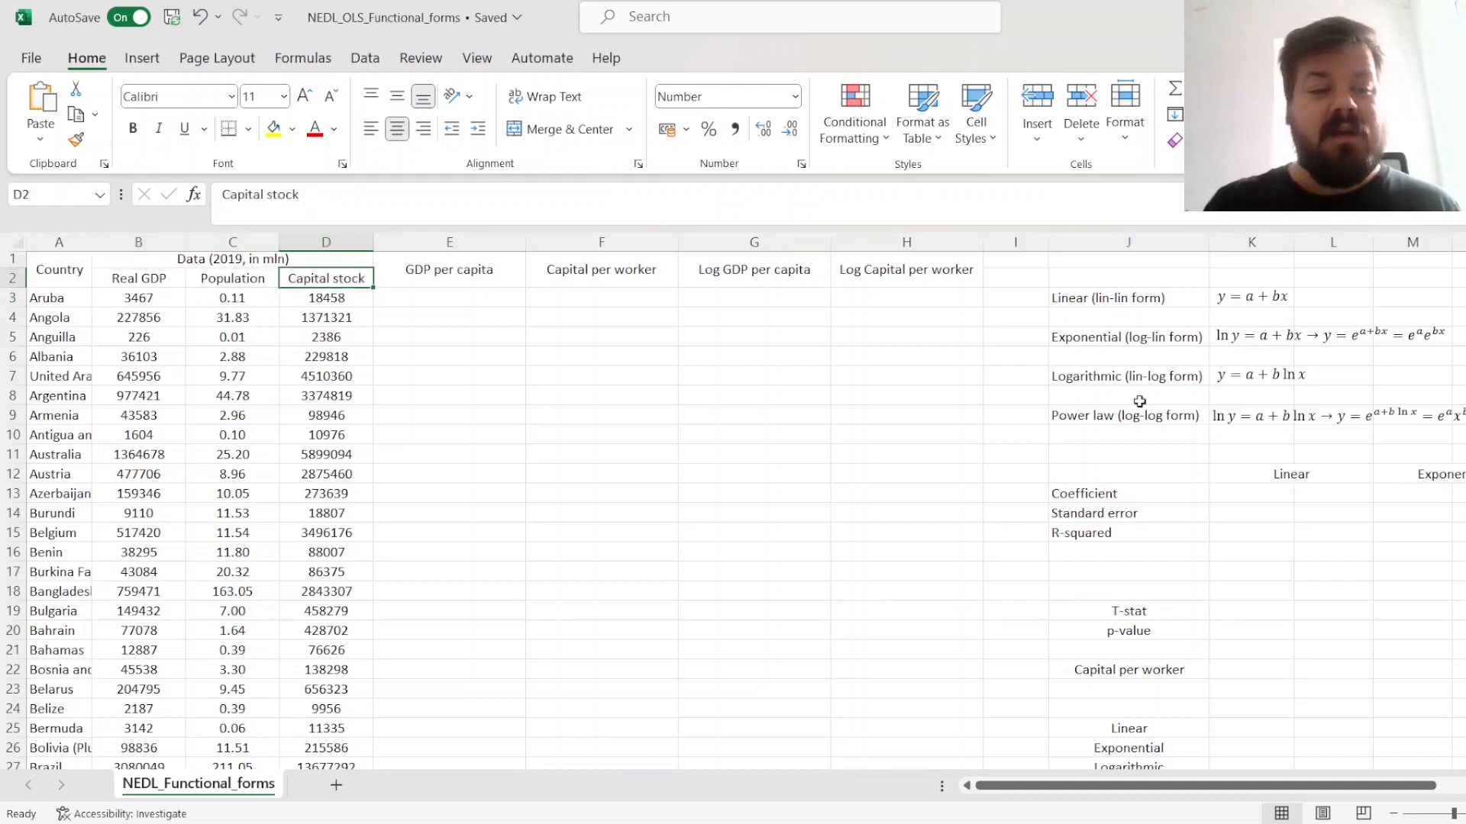
pyautogui.press('Down')
pyautogui.press('Left')
pyautogui.press('Left')
pyautogui.press('Left')
pyautogui.hotkey('ctrl', 'Down')
pyautogui.hotkey('ctrl', 'Up')
pyautogui.press('Down')
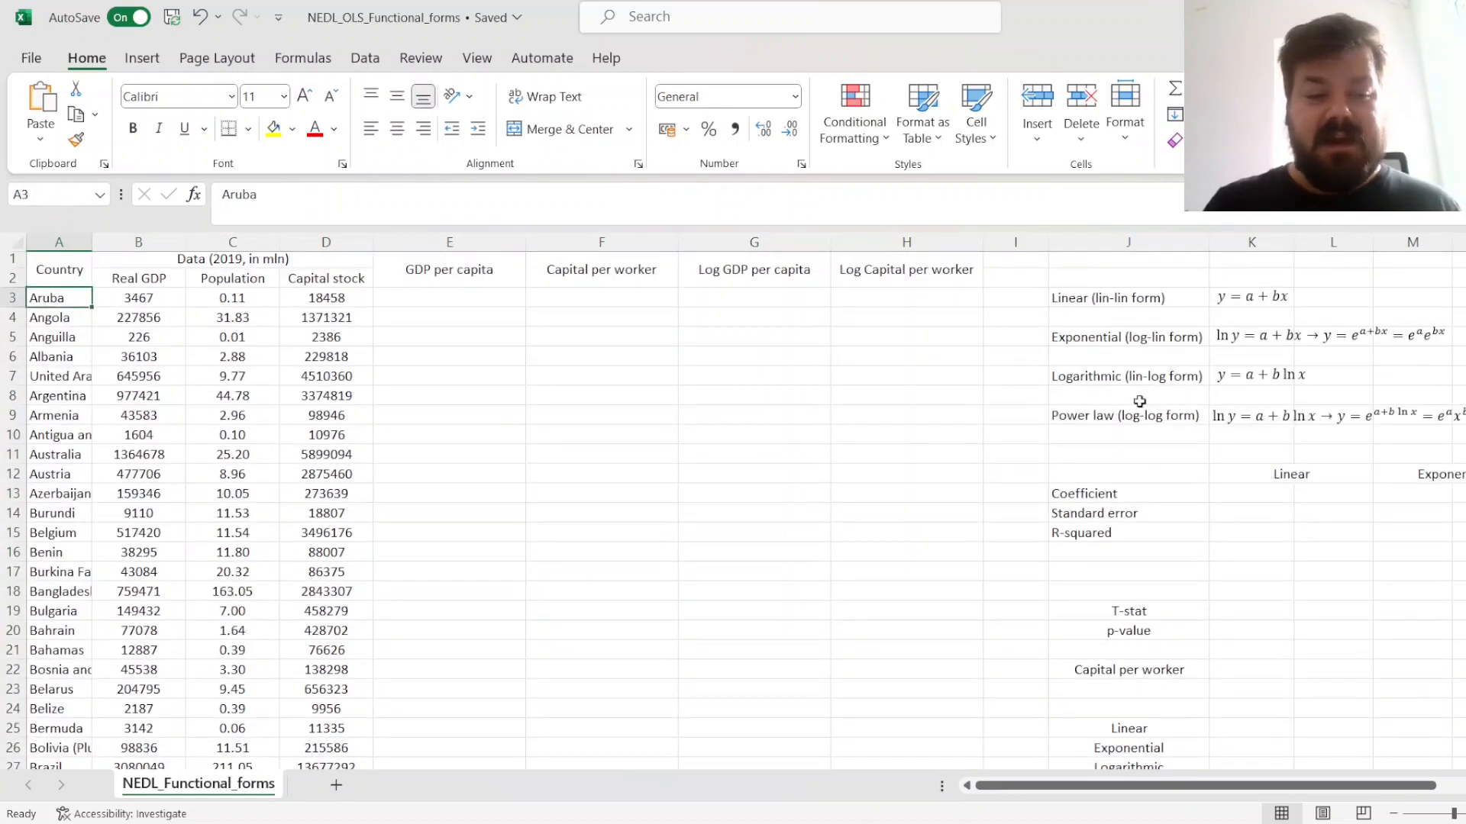
pyautogui.press('Right')
pyautogui.press('Right')
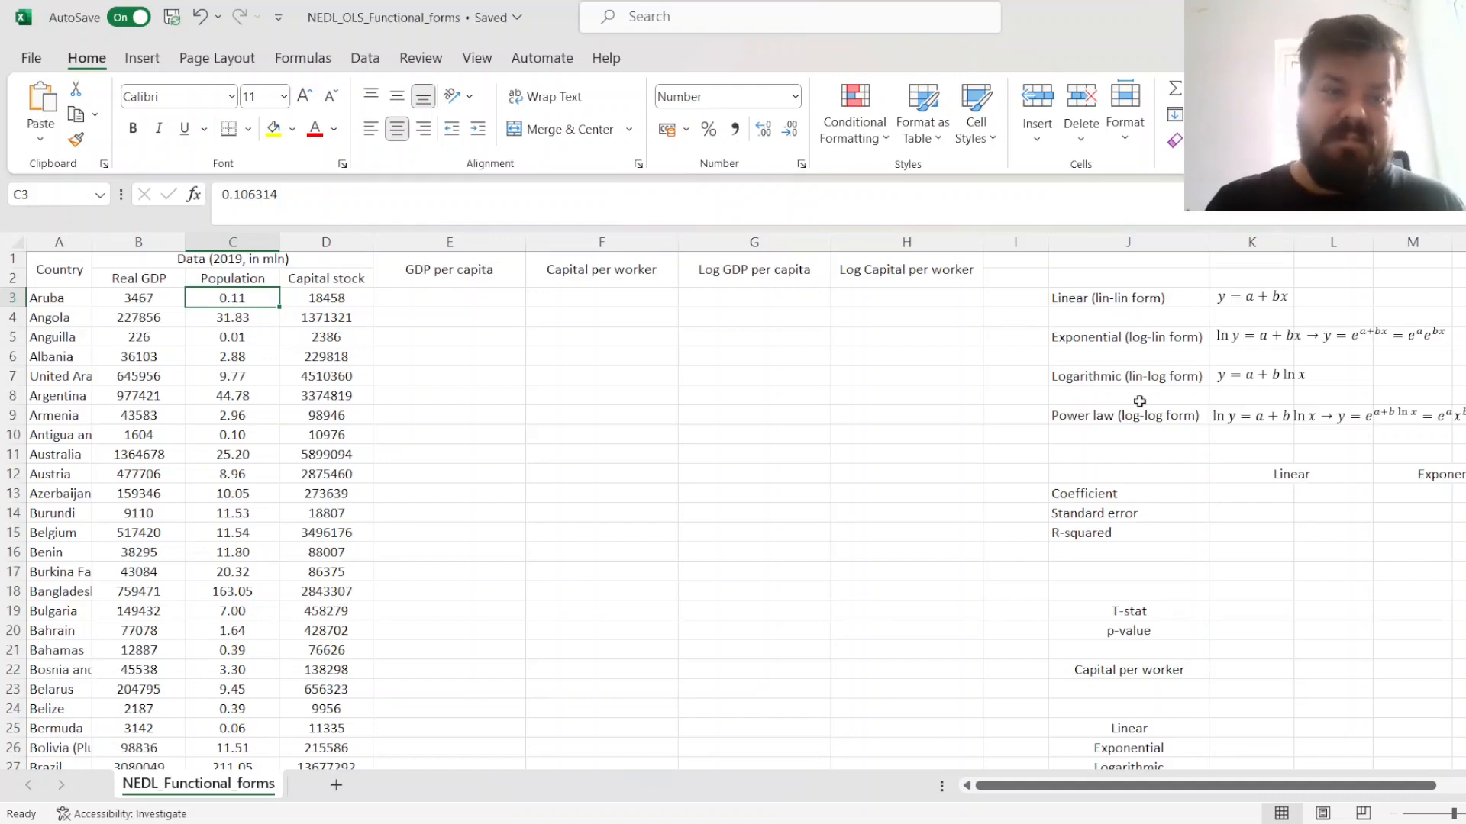
# - Calculate GDP per capita in E3 as =B3/C3 and fill the formula down for all countries
pyautogui.press('Right')
pyautogui.press('Right')
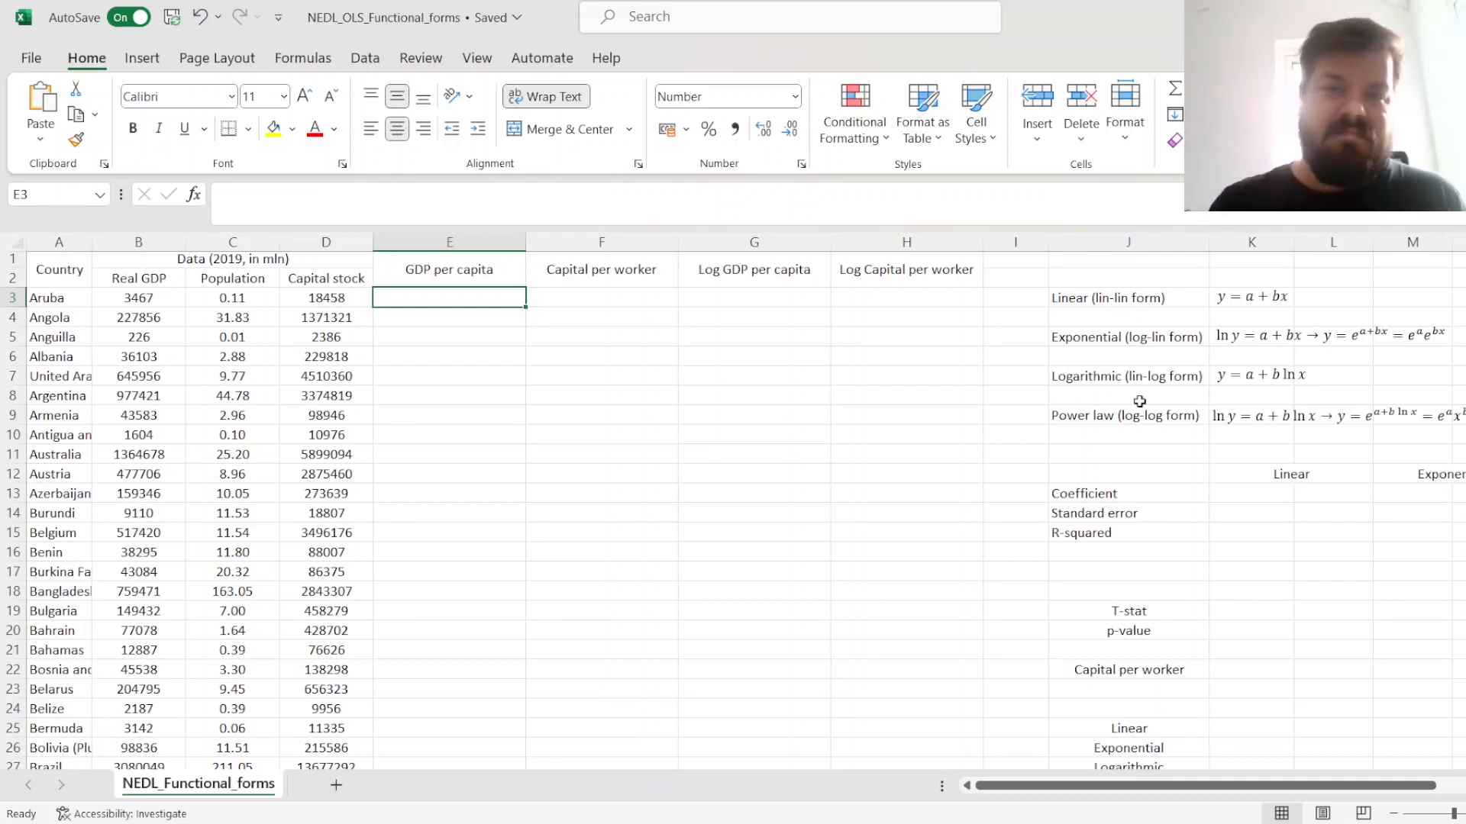
pyautogui.write('=')
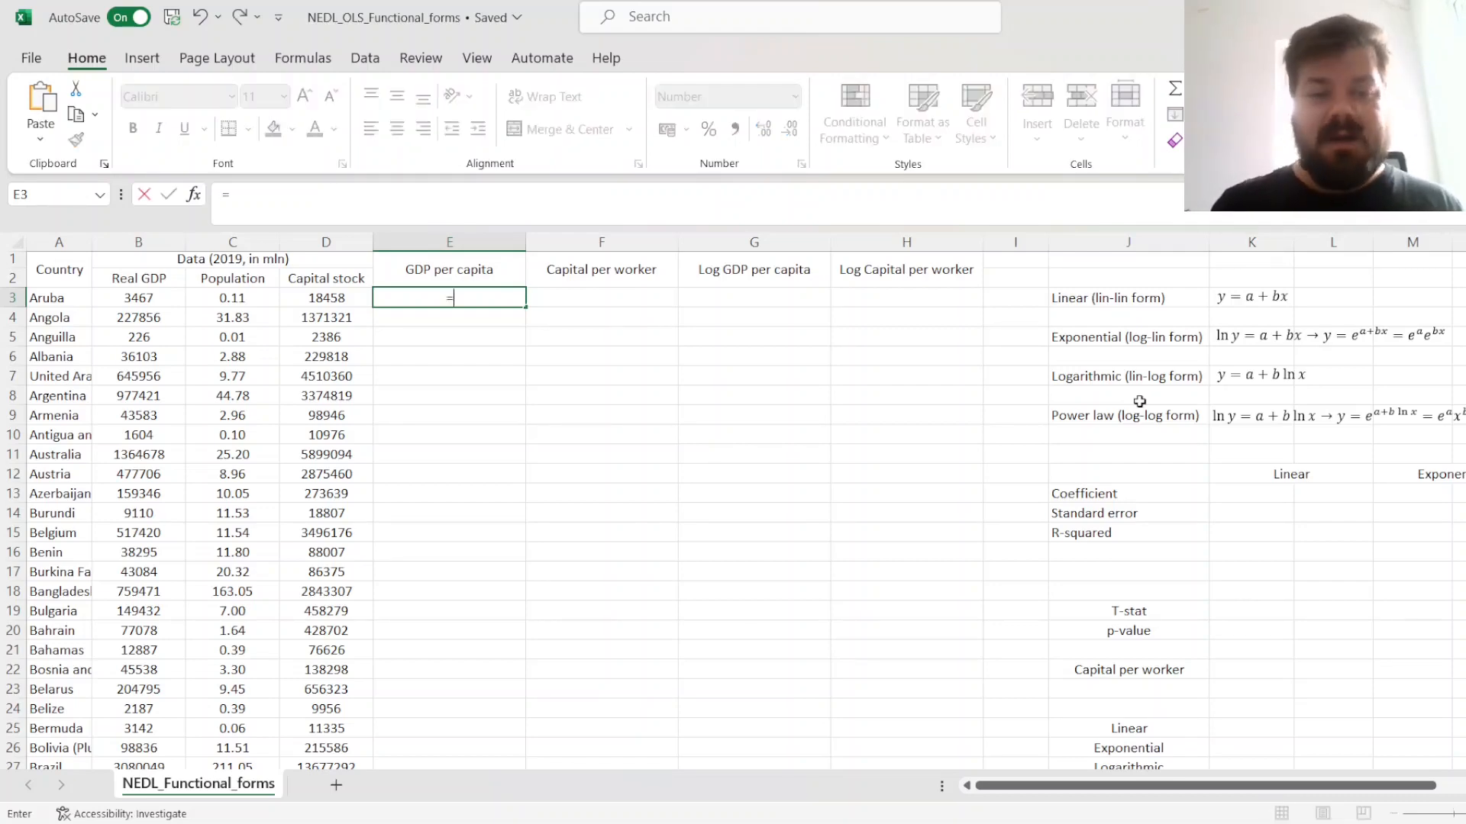
pyautogui.press('Left')
pyautogui.press('Left')
pyautogui.press('Left')
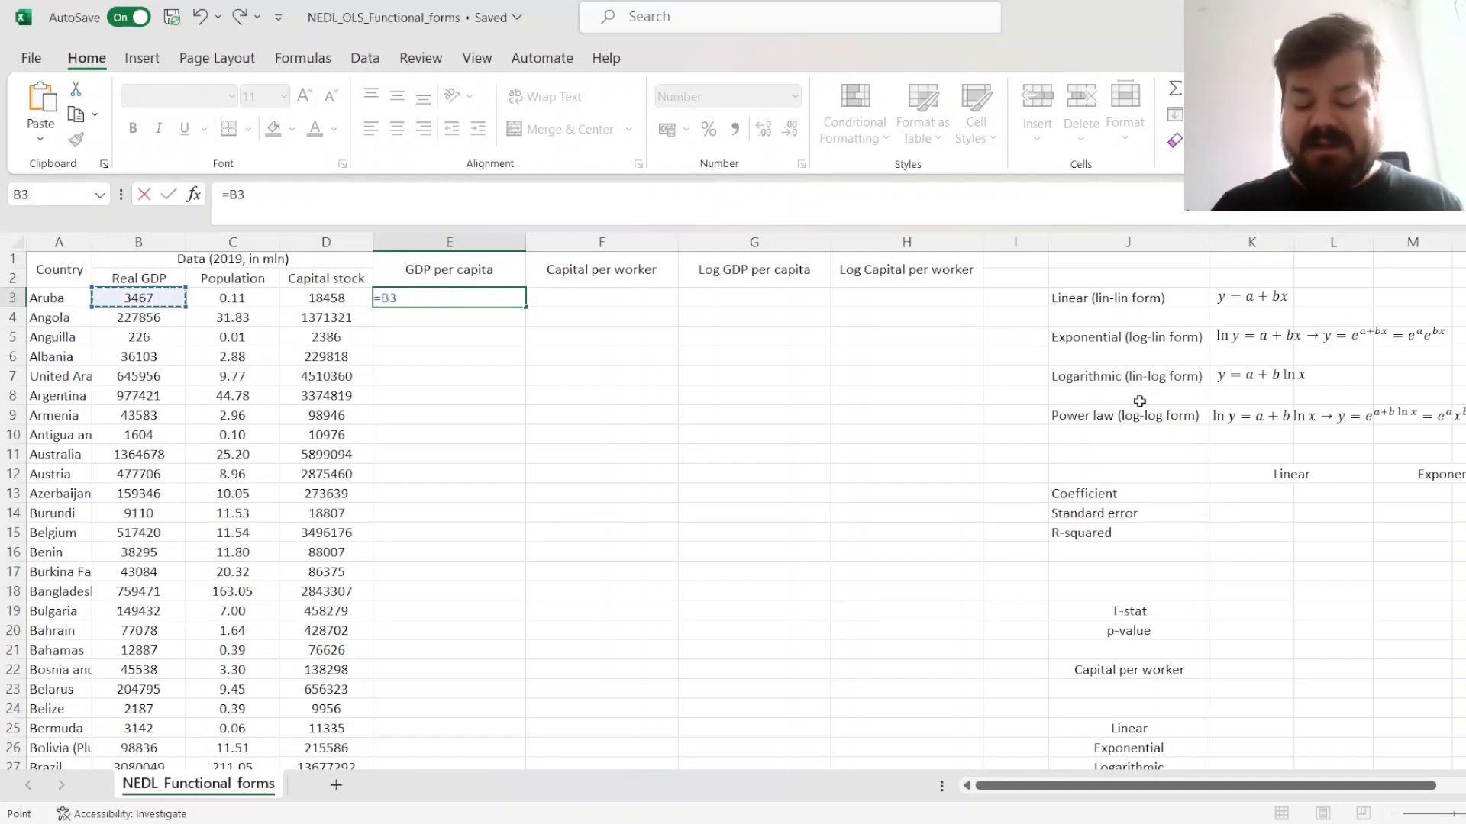
pyautogui.write('/')
pyautogui.press('Right')
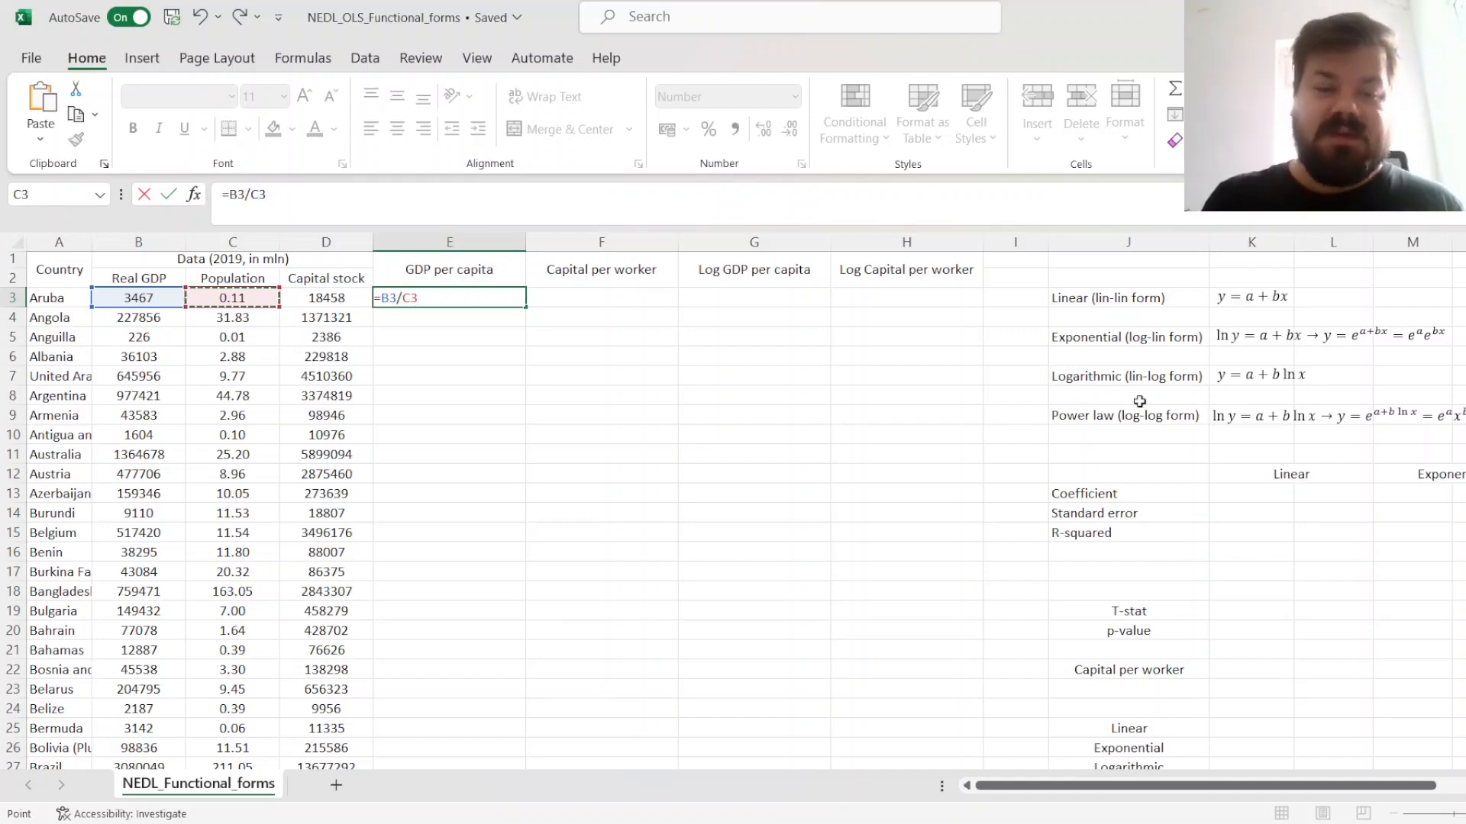
pyautogui.press('Return')
pyautogui.press('Up')
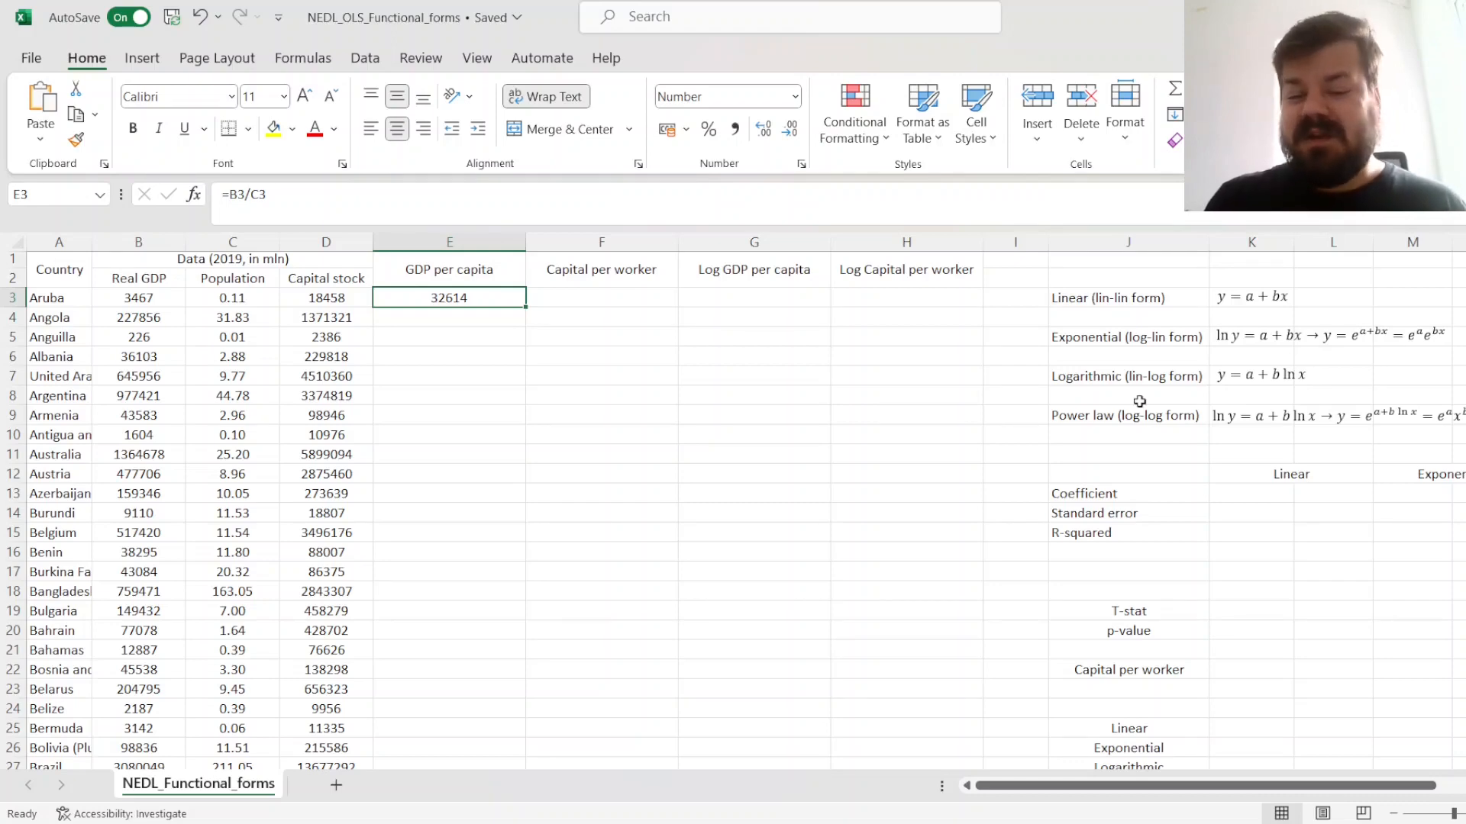
pyautogui.doubleClick(525, 307)
pyautogui.press('Up')
pyautogui.press('Down')
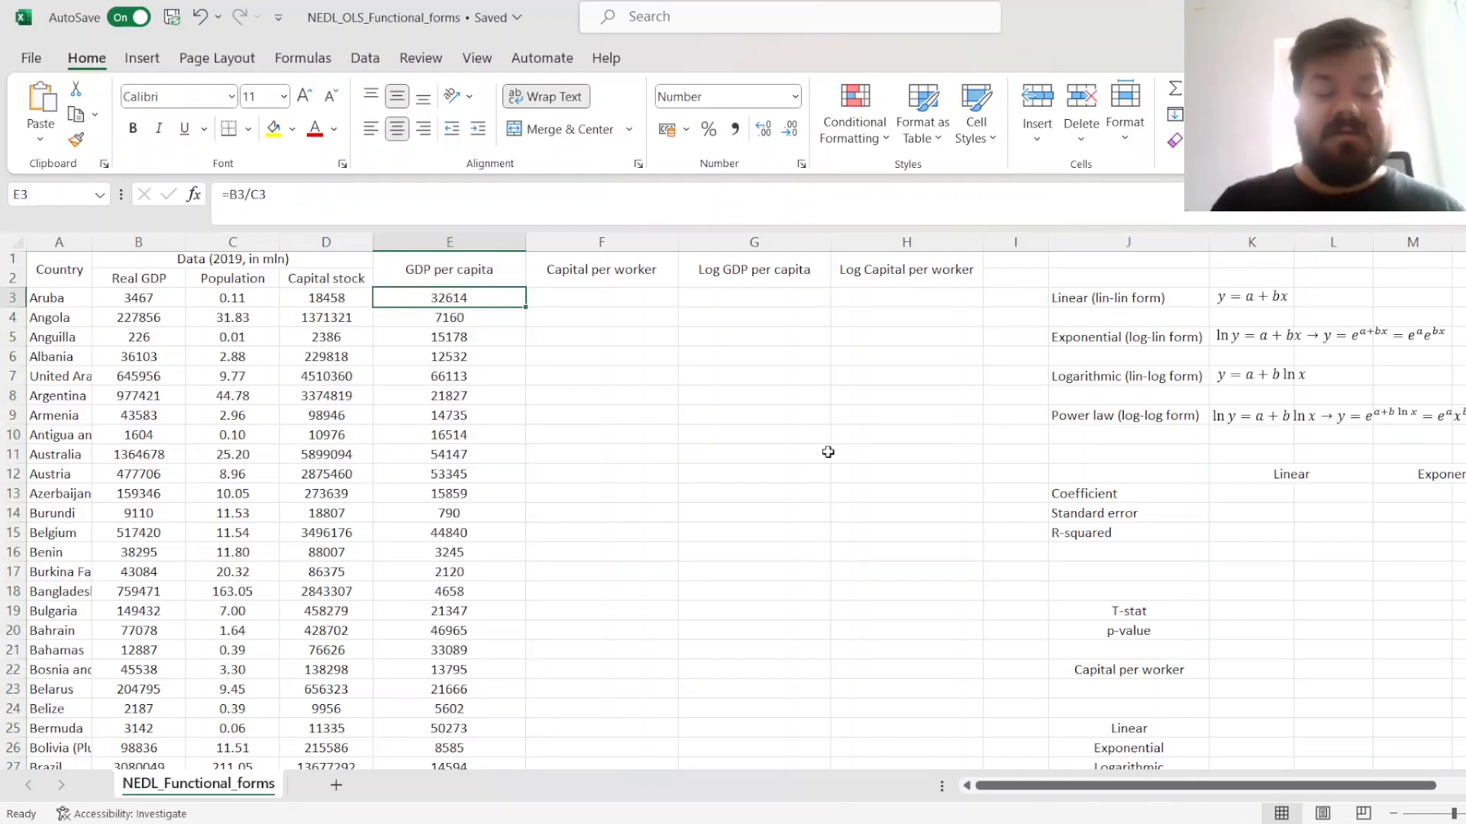
# - Calculate capital per worker in F3 as =D3/C3 and fill the formula down for all countries
pyautogui.press('Right')
pyautogui.write('=')
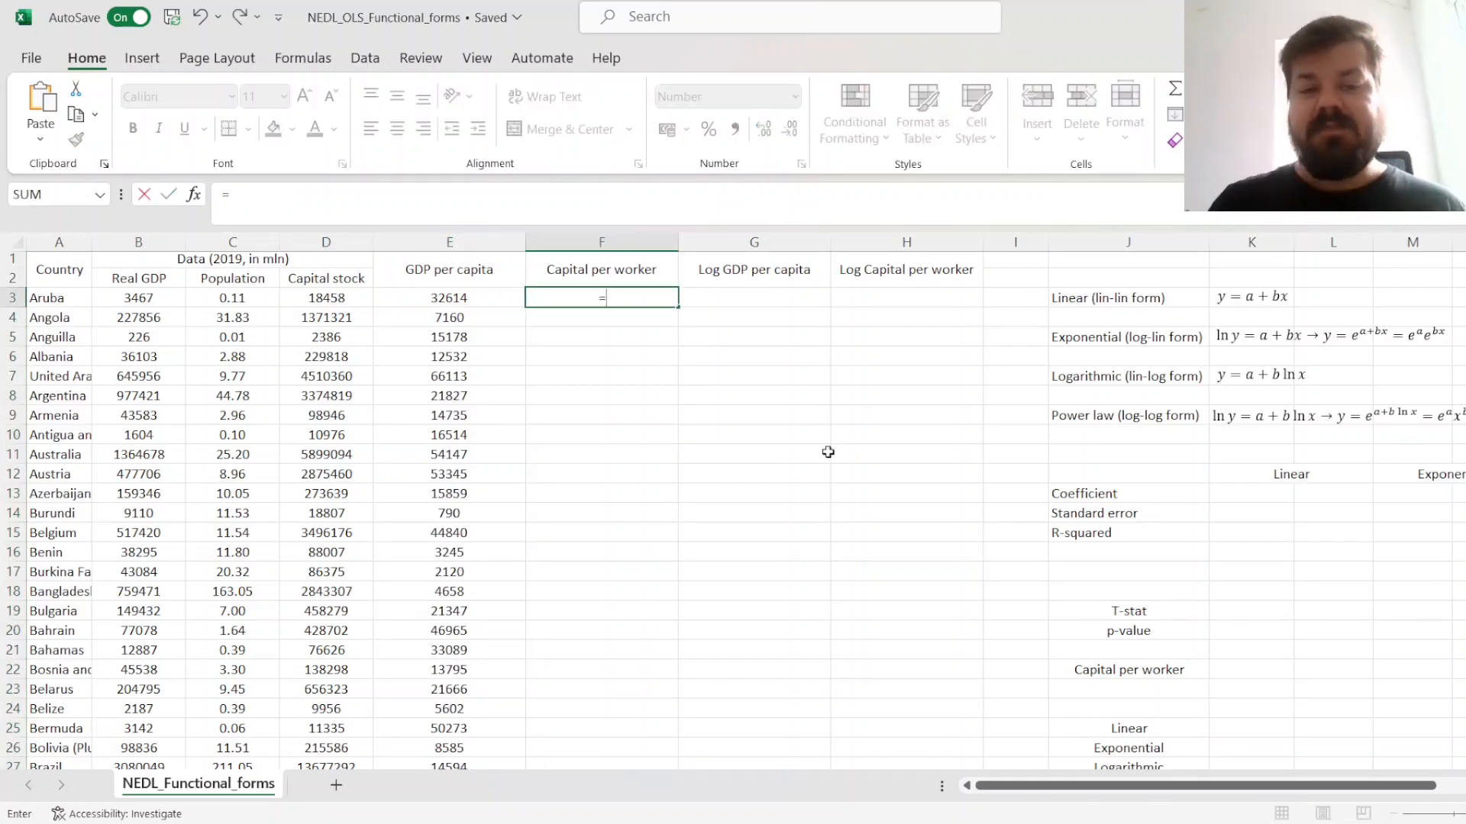
pyautogui.press('Left')
pyautogui.press('Left')
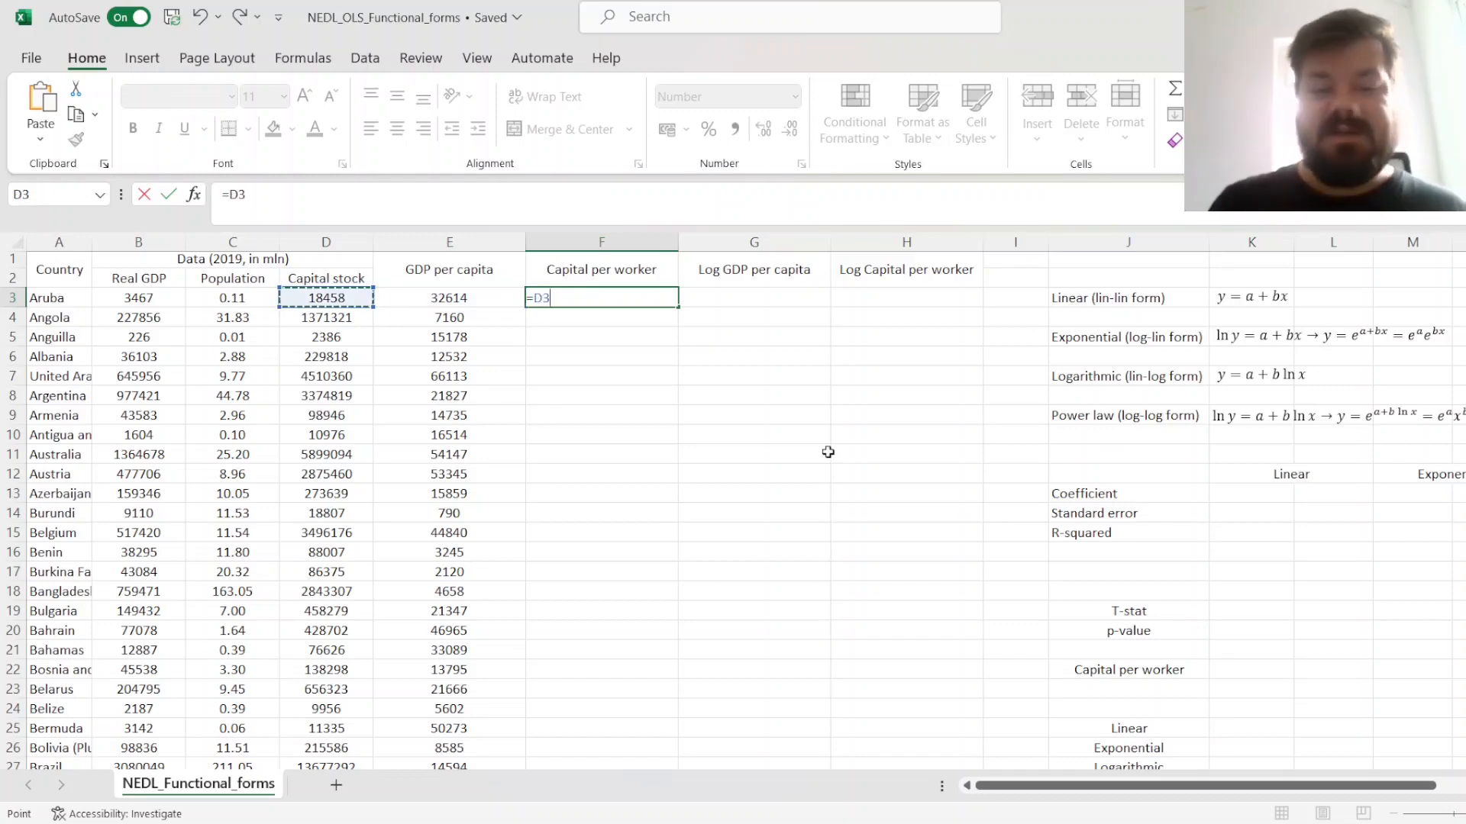
pyautogui.write('/')
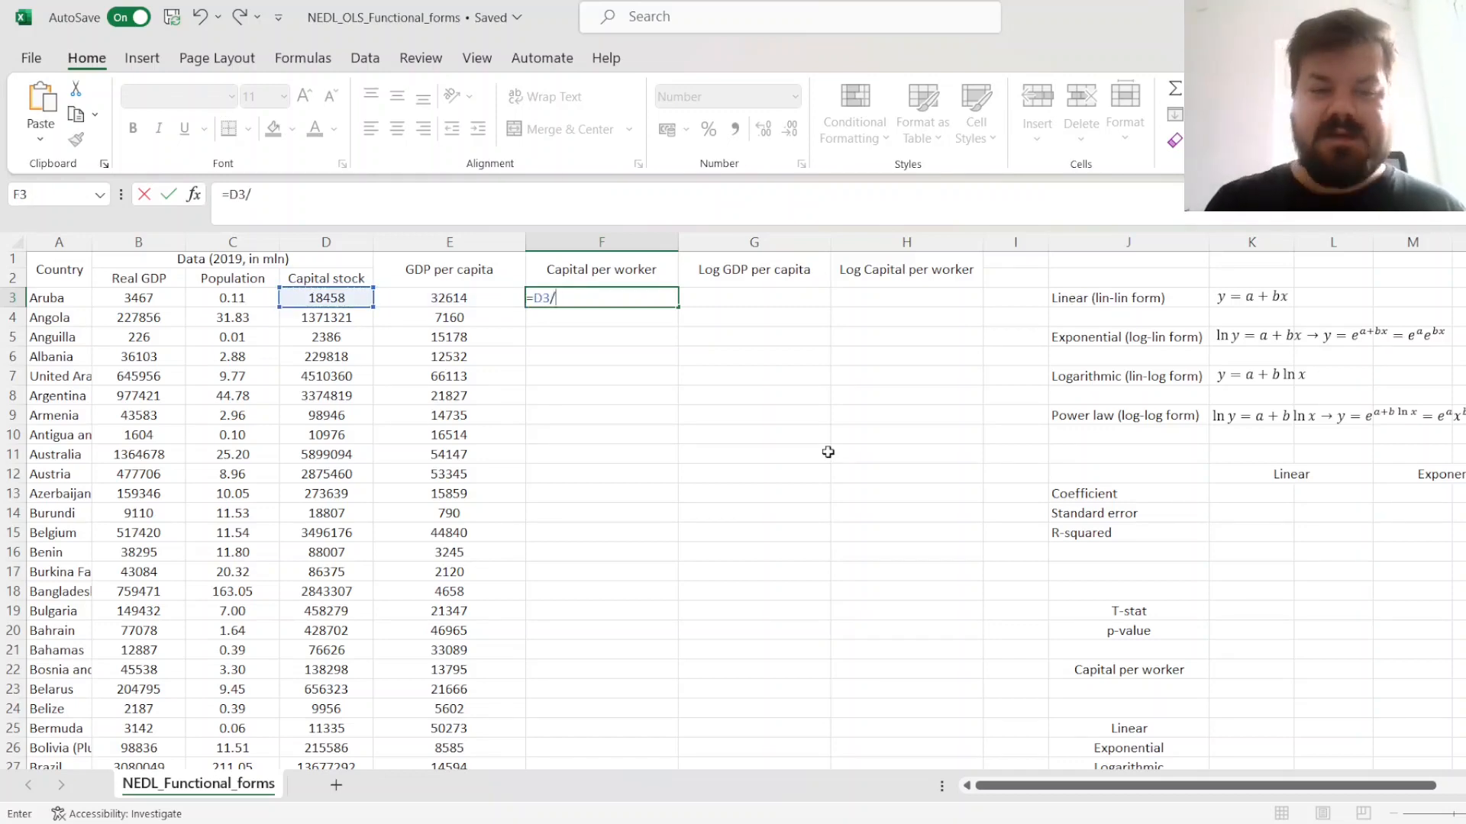
pyautogui.press('Left')
pyautogui.hotkey('ctrl', 'Return')
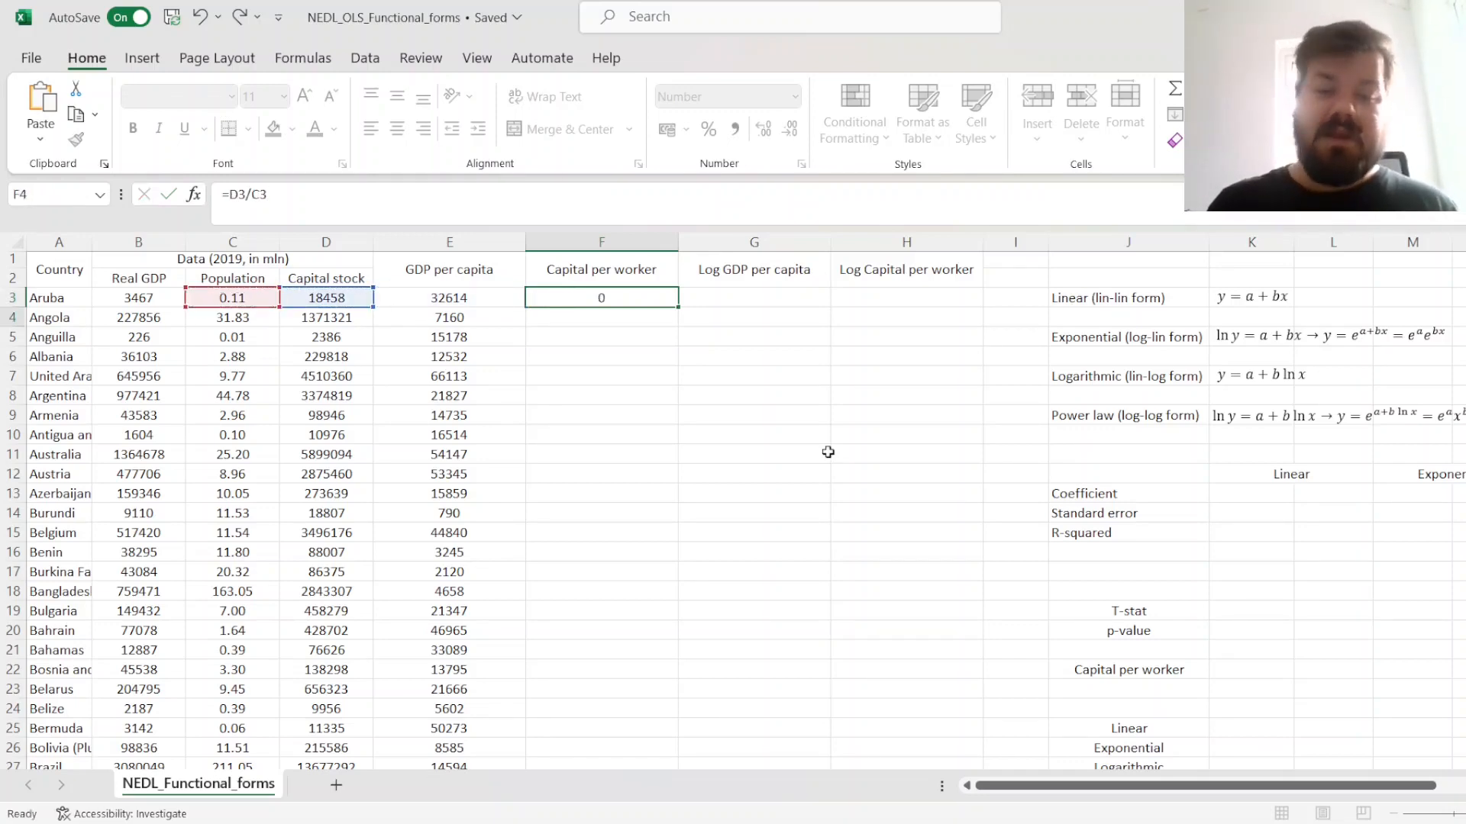
pyautogui.doubleClick(678, 307)
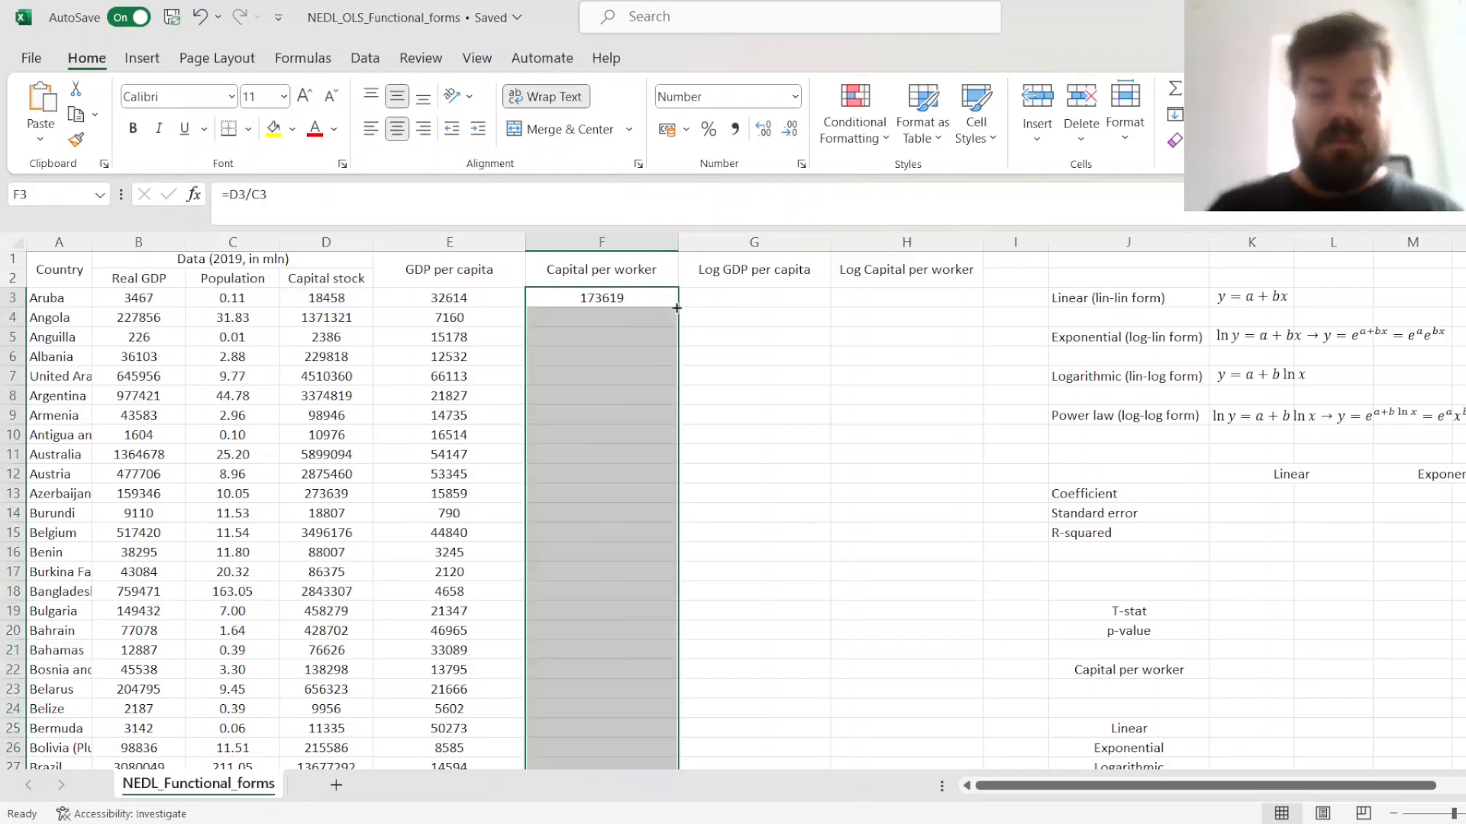
pyautogui.click(671, 301)
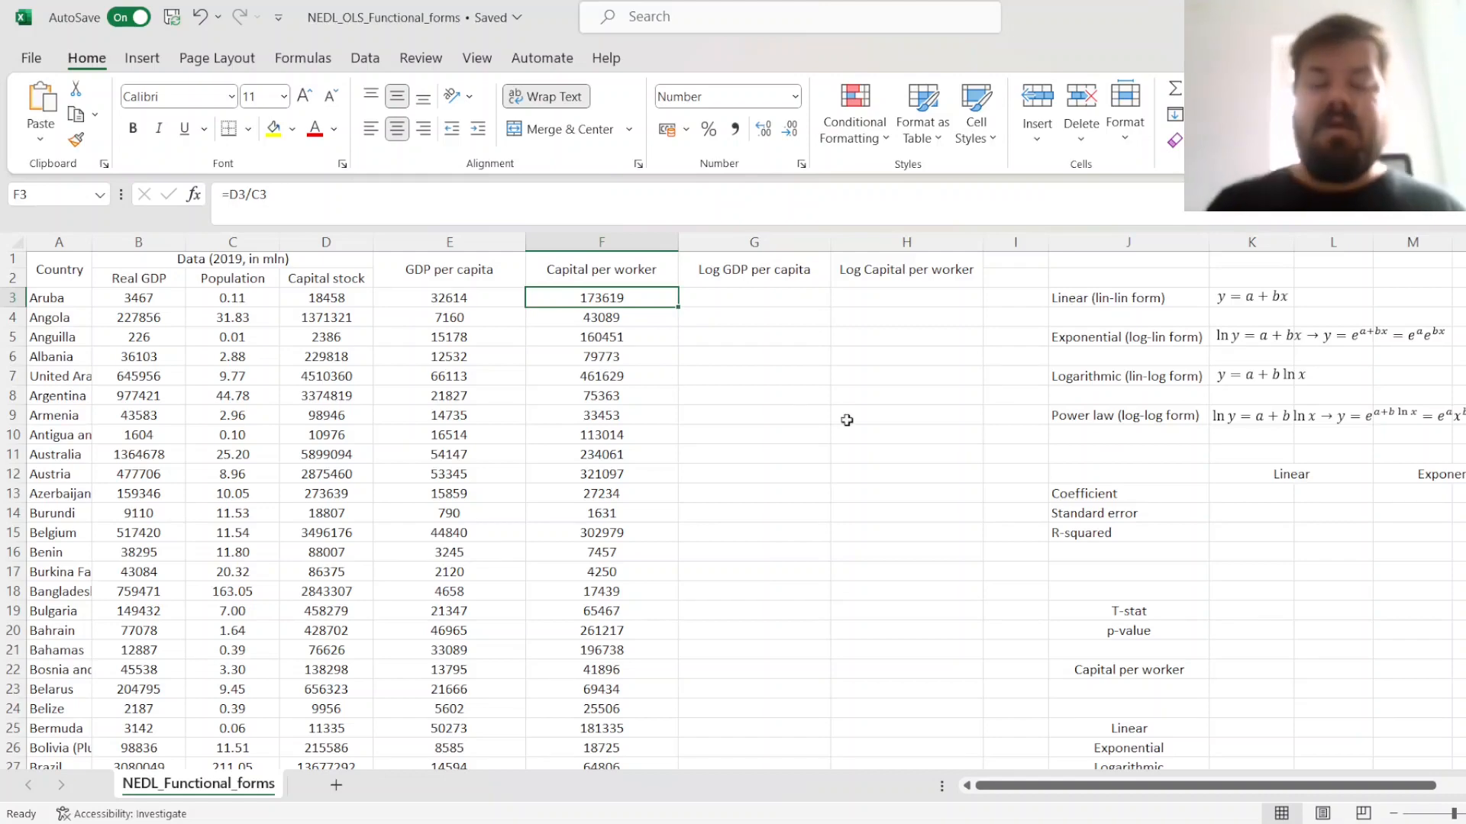
# - Compare the GDP per capita and capital per worker columns and read the four functional form definitions
pyautogui.press('Left')
pyautogui.press('Right')
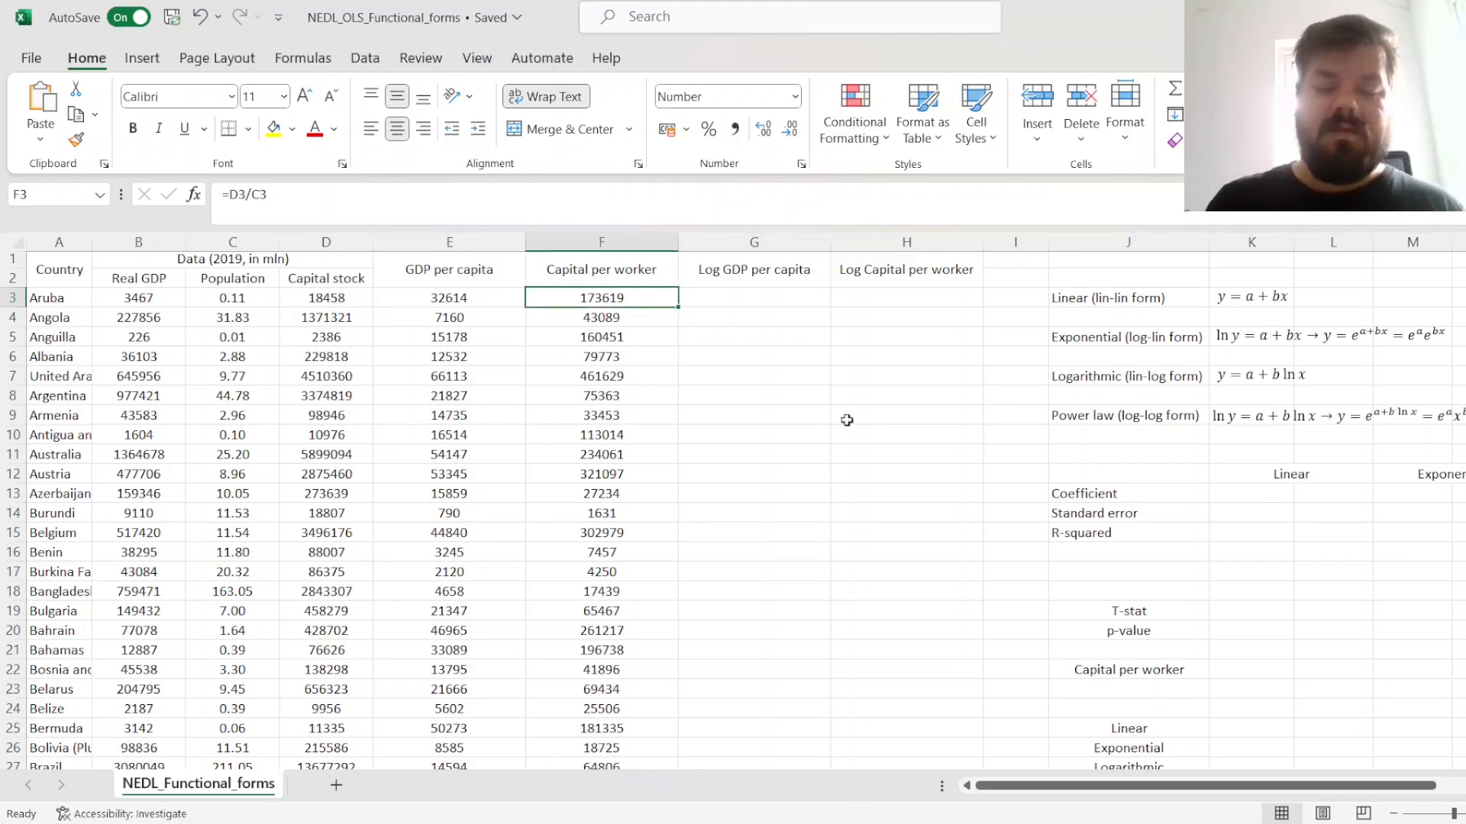
pyautogui.press('Left')
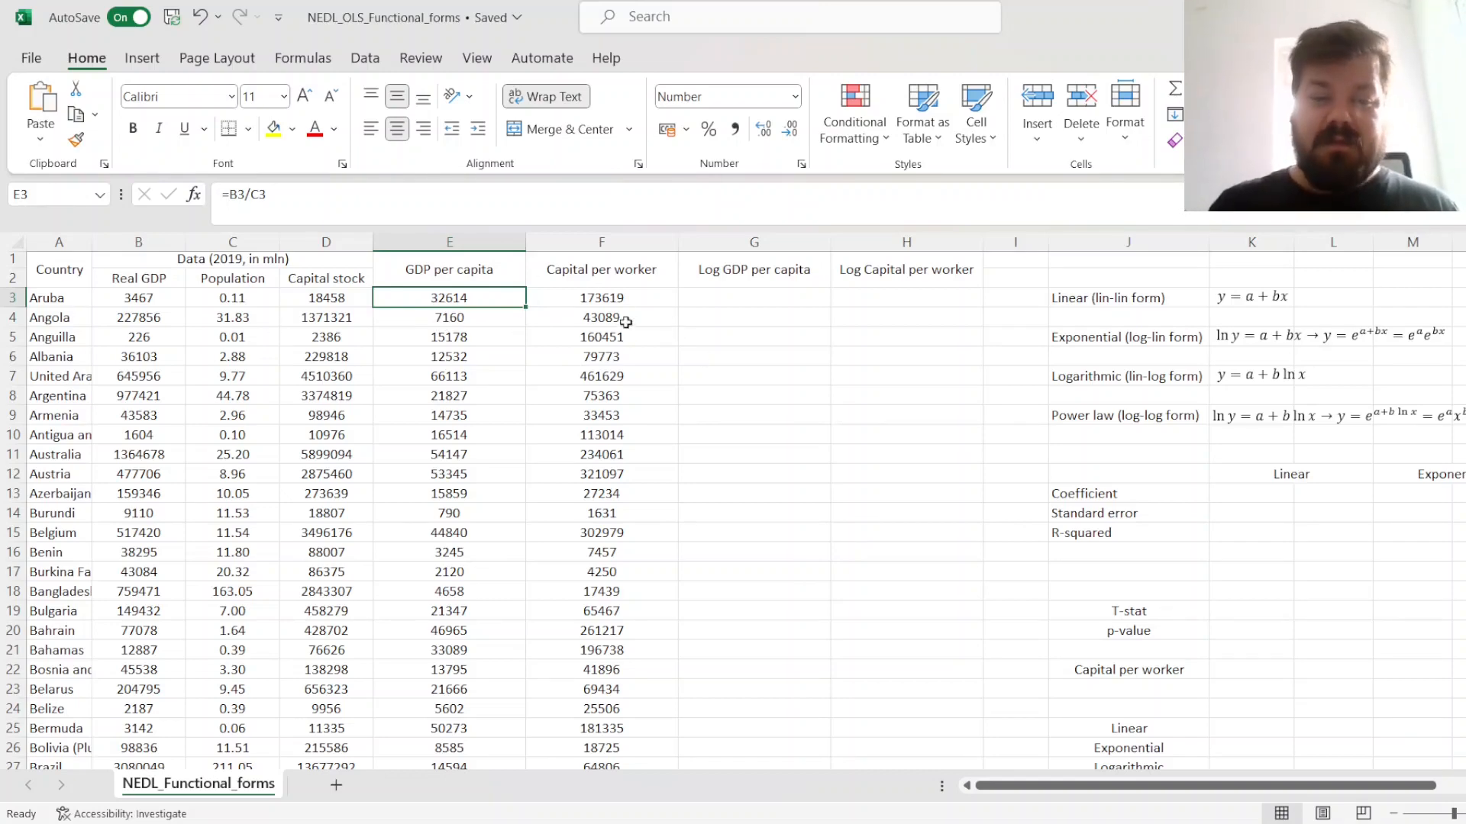
pyautogui.moveTo(626, 317); pyautogui.dragTo(440, 327)
pyautogui.press('Up')
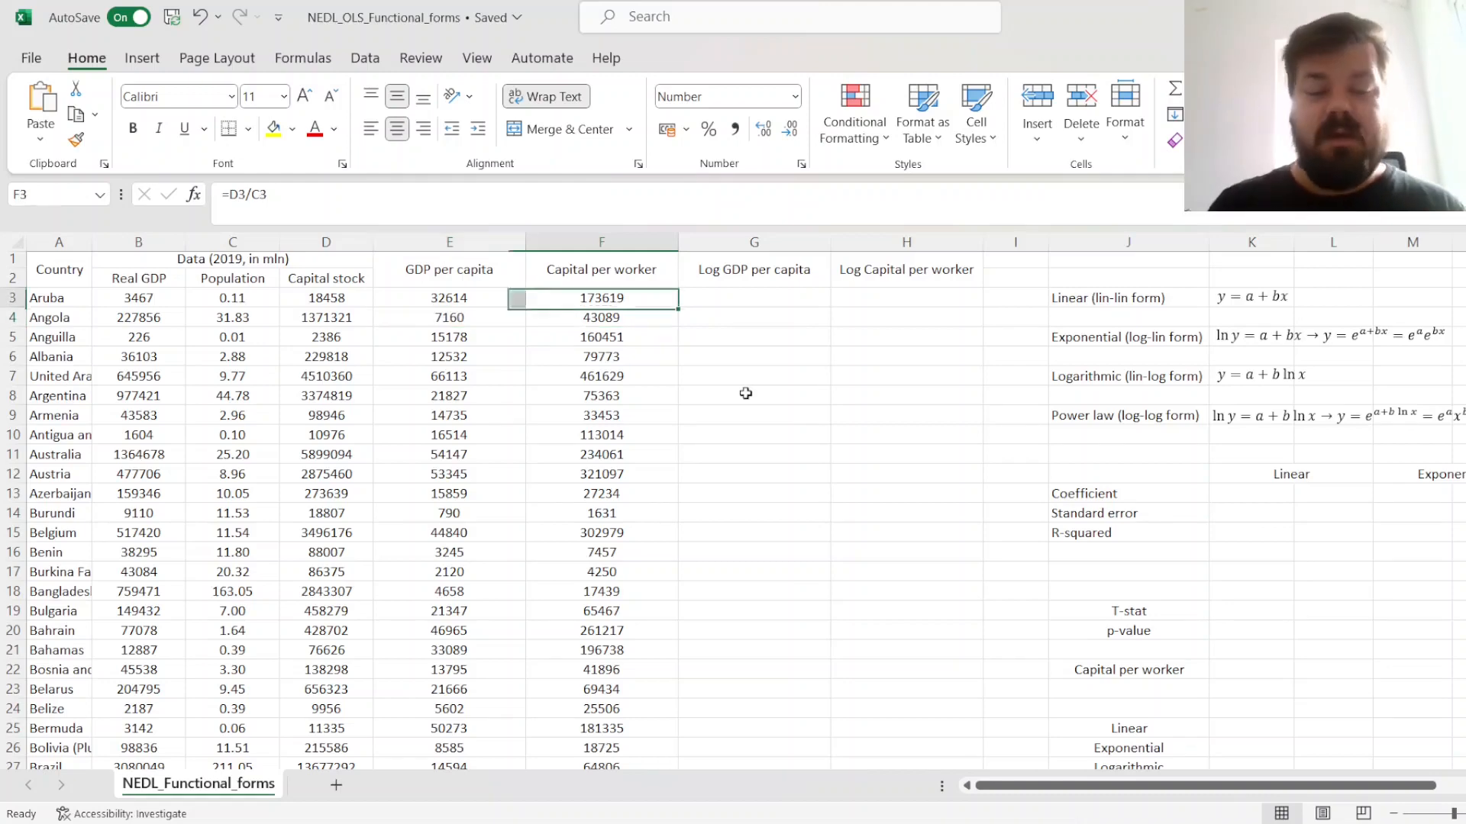
pyautogui.press('Left')
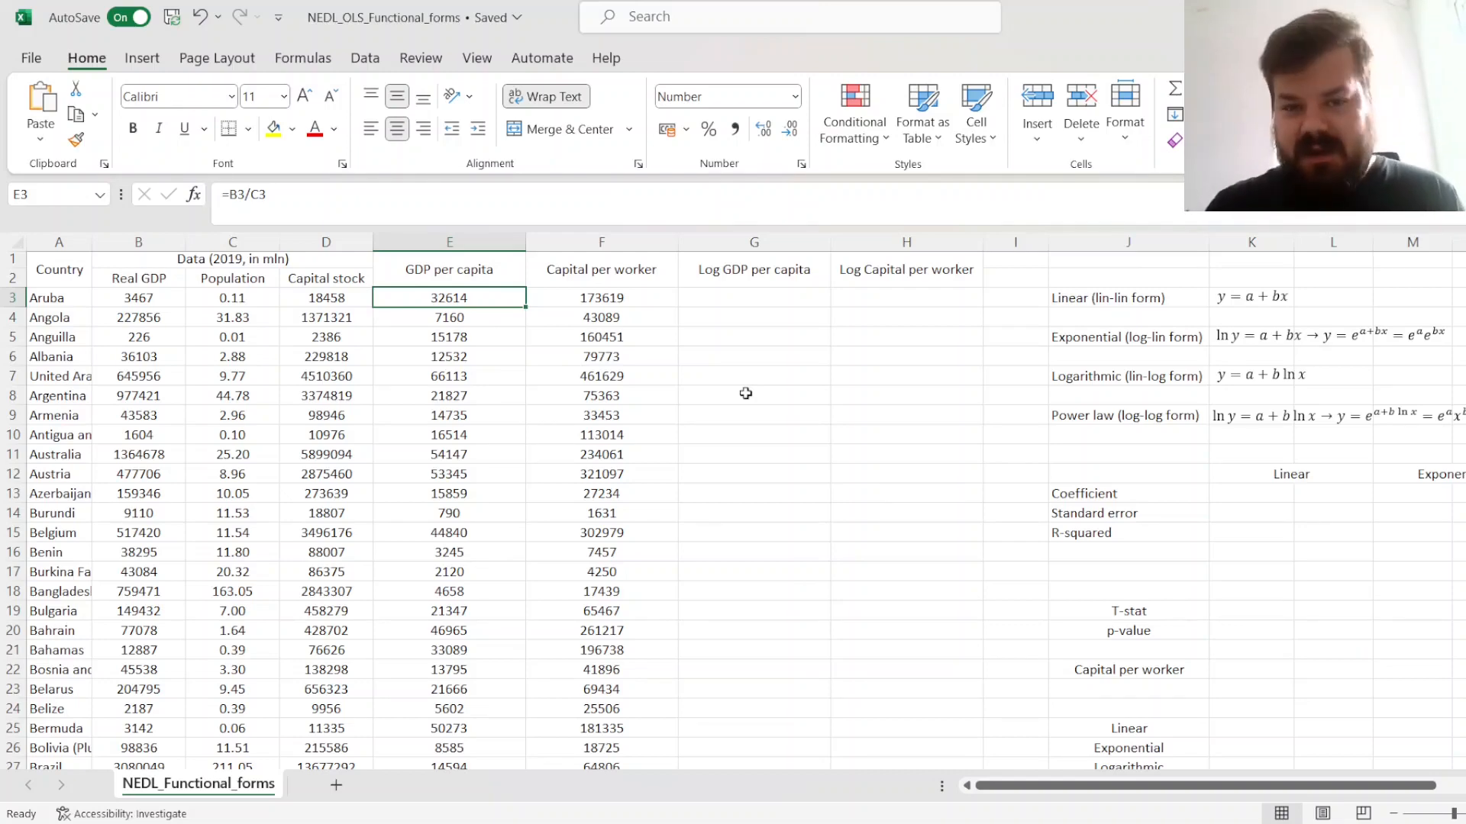
pyautogui.press('Right')
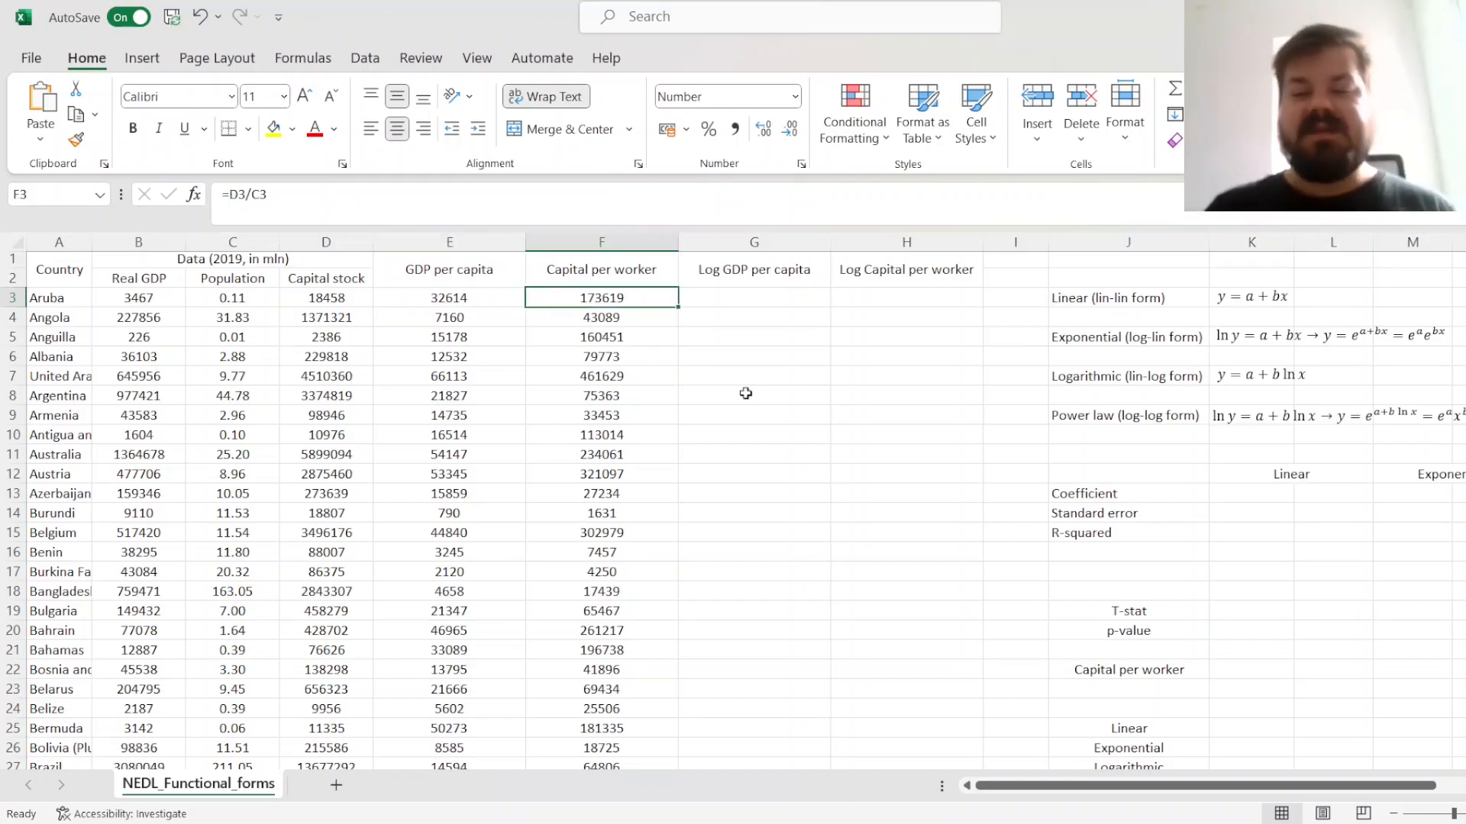
pyautogui.press('Right')
pyautogui.press('Right')
pyautogui.press('Right')
pyautogui.press('Right')
pyautogui.press('Right')
pyautogui.press('Right')
pyautogui.press('Right')
pyautogui.press('Right')
pyautogui.press('Right')
pyautogui.press('Right')
pyautogui.press('Right')
pyautogui.press('Right')
pyautogui.press('Right')
pyautogui.press('Right')
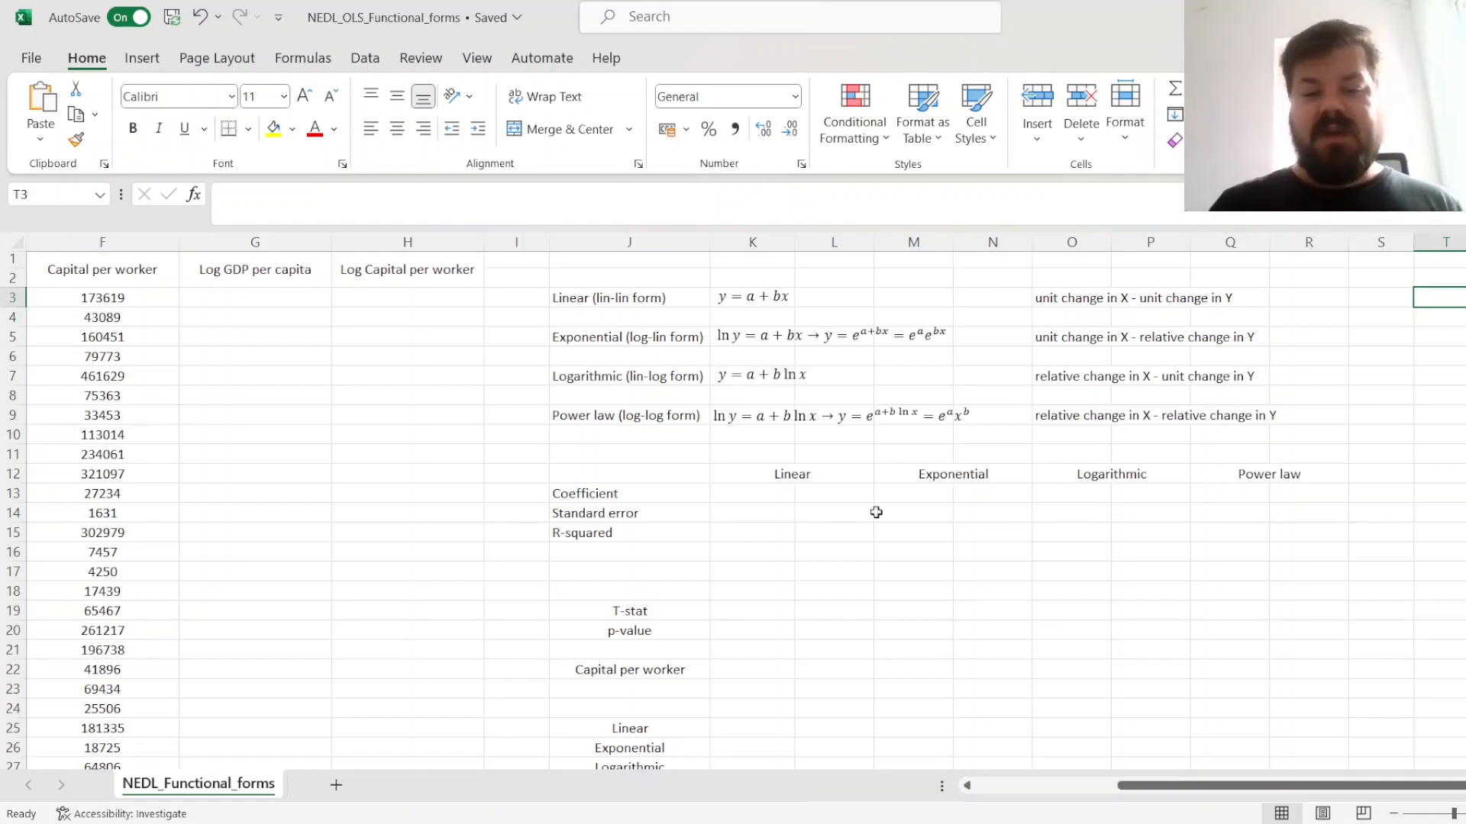
# - Start a LINEST formula in K13 under Linear, with GDP per capita in E3:E182 as the y-values
pyautogui.click(761, 496)
pyautogui.write('=')
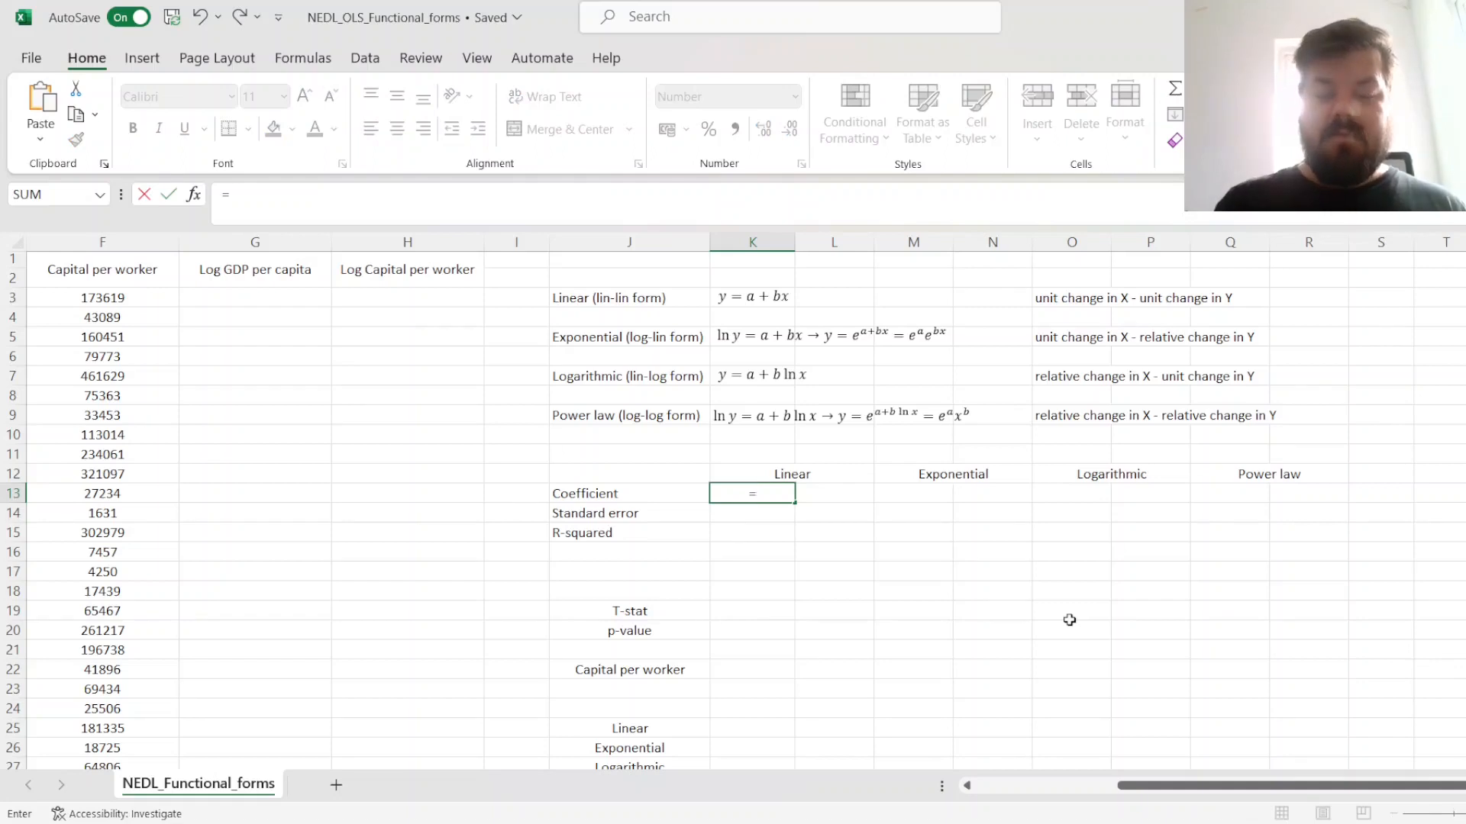
pyautogui.write('LINEST(')
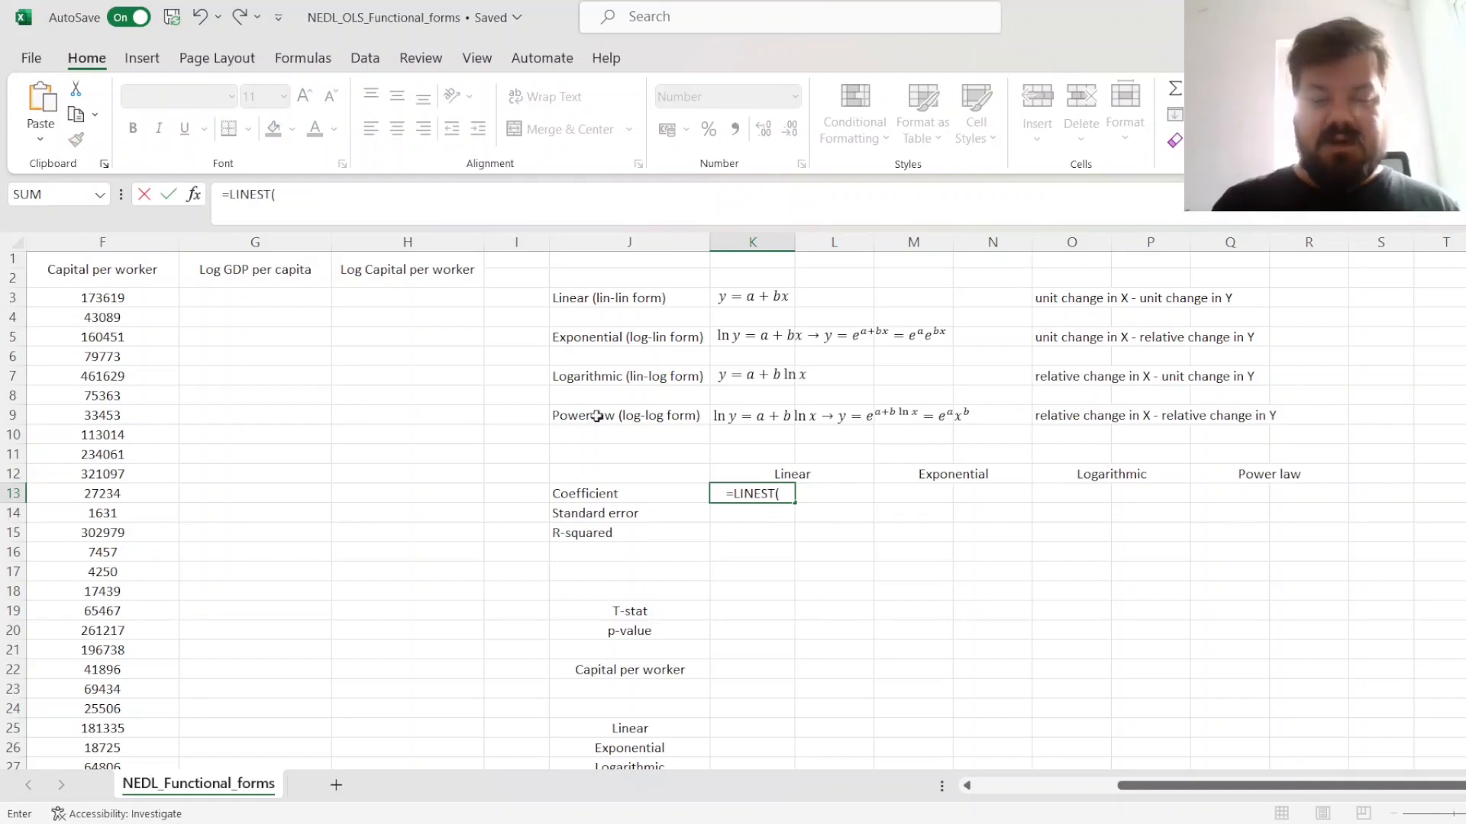
pyautogui.hscroll(-3, 596, 415)
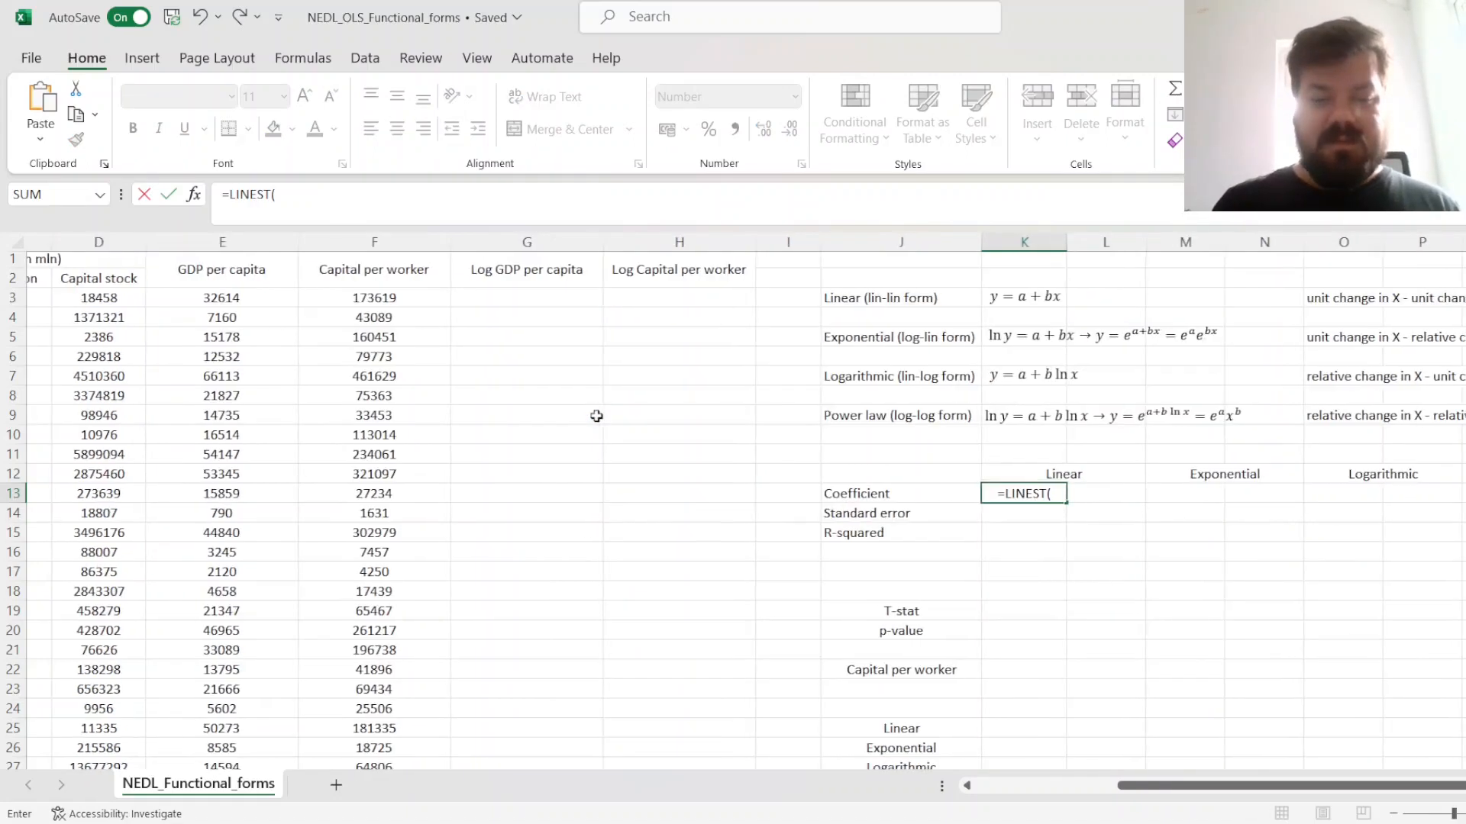
pyautogui.click(212, 306)
pyautogui.hotkey('ctrl', 'shift', 'Down')
pyautogui.write(',')
# - Add the capital per worker range F3:F182 as the x-values of the LINEST formula
pyautogui.press('Left')
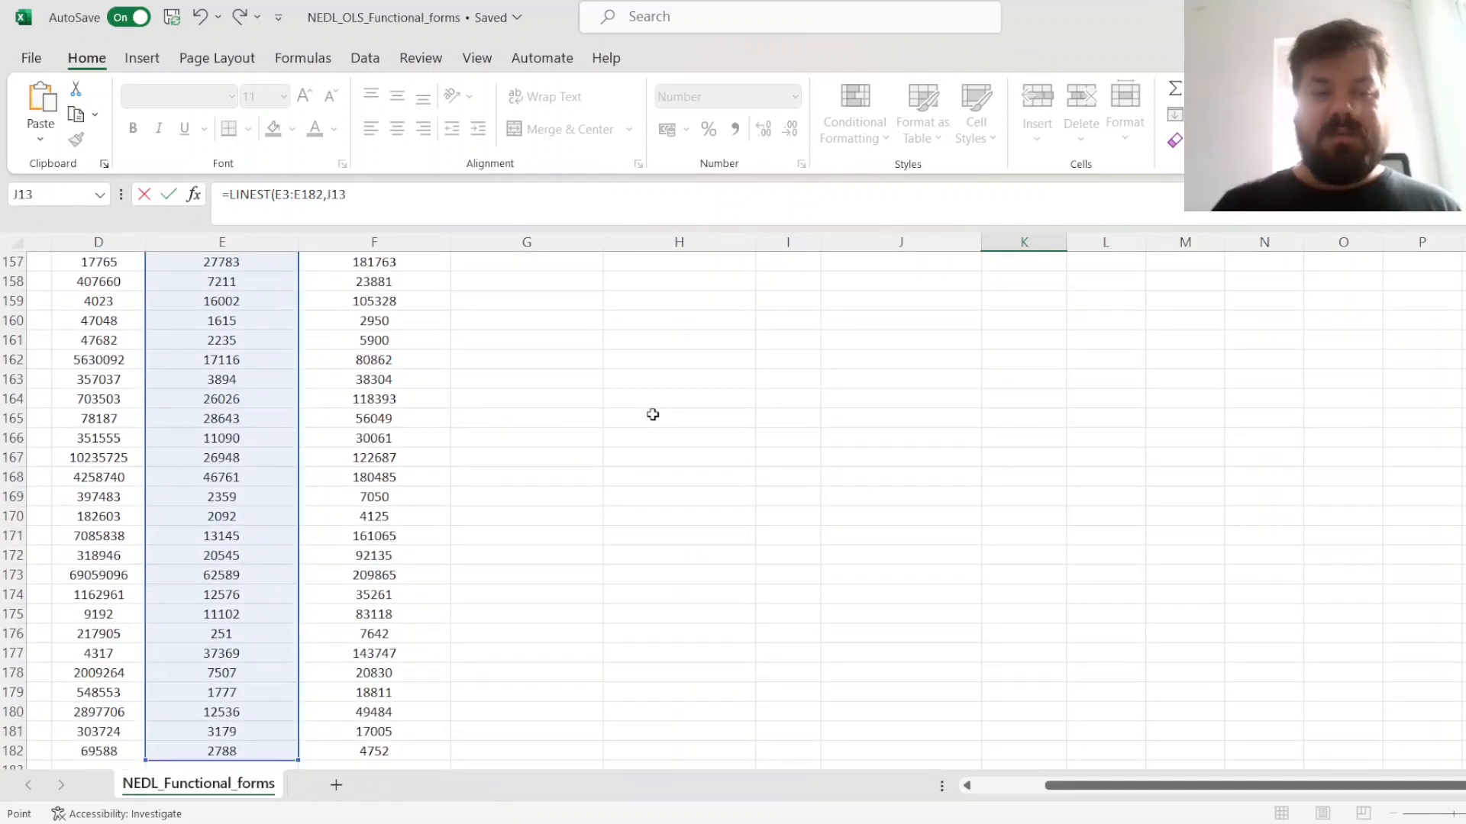
pyautogui.press('Up')
pyautogui.press('Up')
pyautogui.press('Up')
pyautogui.press('Up')
pyautogui.press('Up')
pyautogui.press('Up')
pyautogui.press('Up')
pyautogui.press('Up')
pyautogui.press('Up')
pyautogui.press('Up')
pyautogui.press('Up')
pyautogui.press('Up')
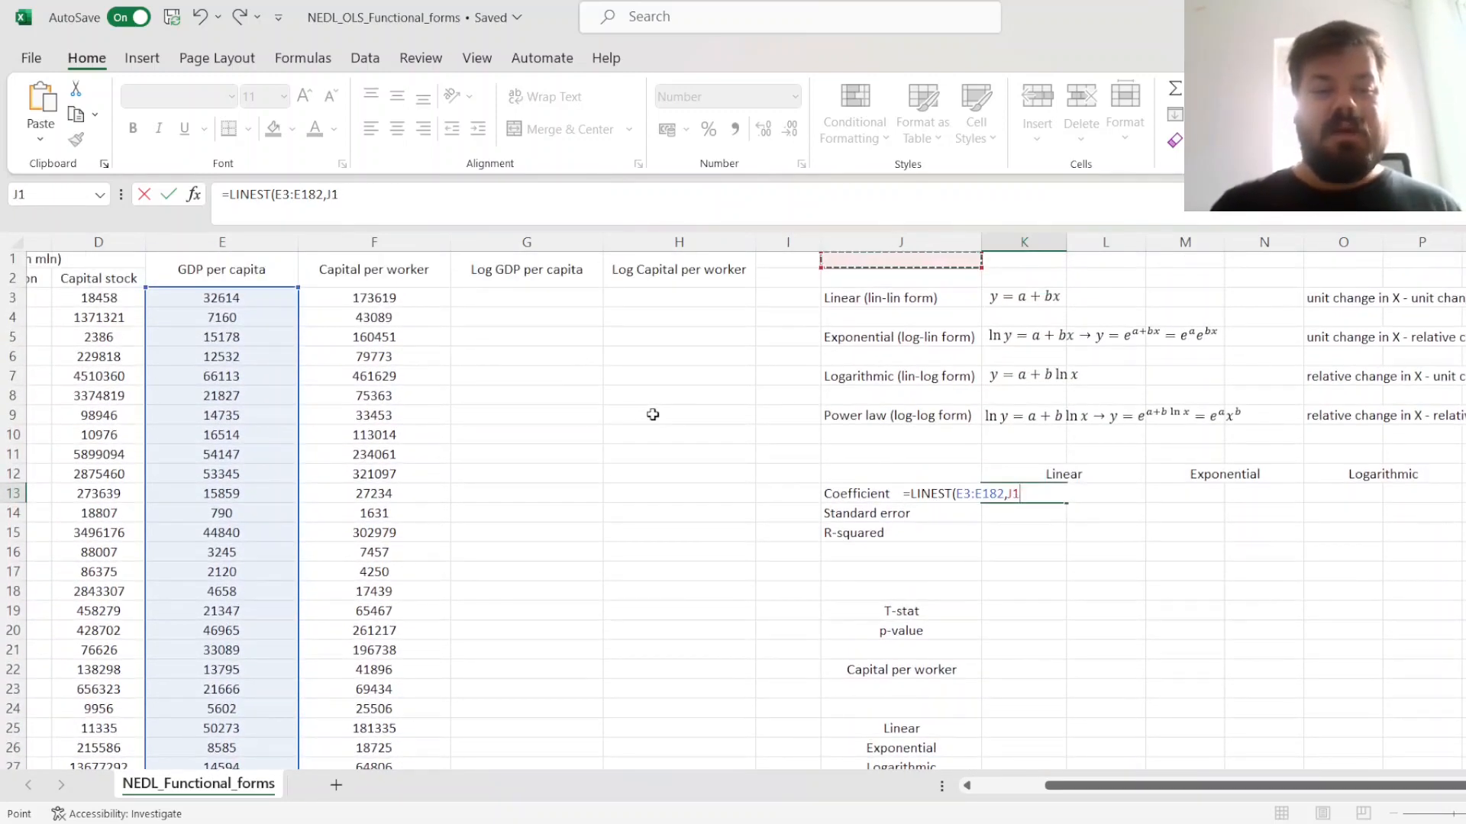
pyautogui.press('Left')
pyautogui.press('Left')
pyautogui.press('Left')
pyautogui.press('Left')
pyautogui.press('Down')
pyautogui.press('Down')
pyautogui.hotkey('ctrl', 'shift', 'Down')
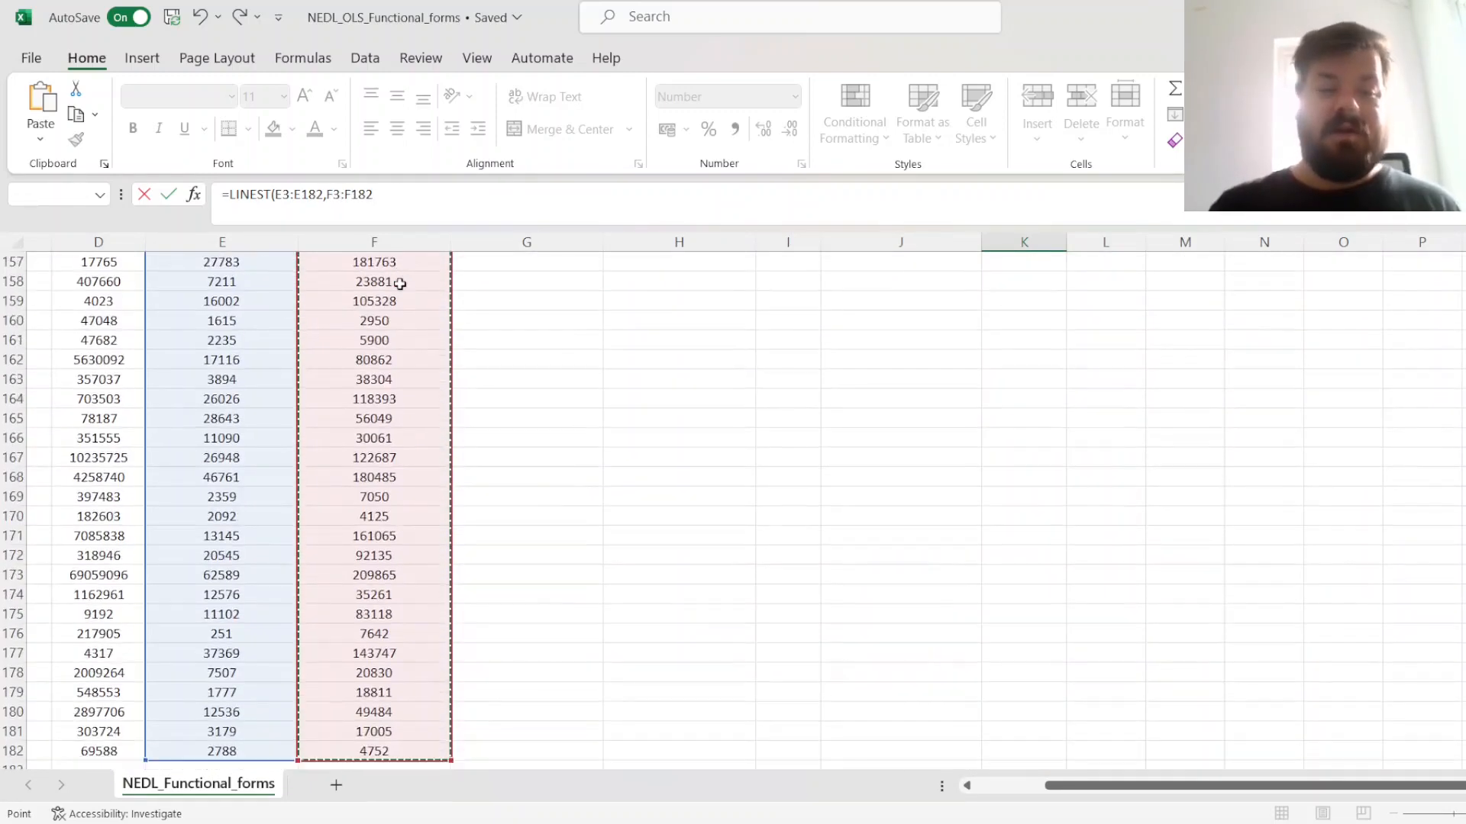
# - Complete the linear LINEST formula in K13 with the constant and statistics arguments both set to 1, and return to its output
pyautogui.write(',1,')
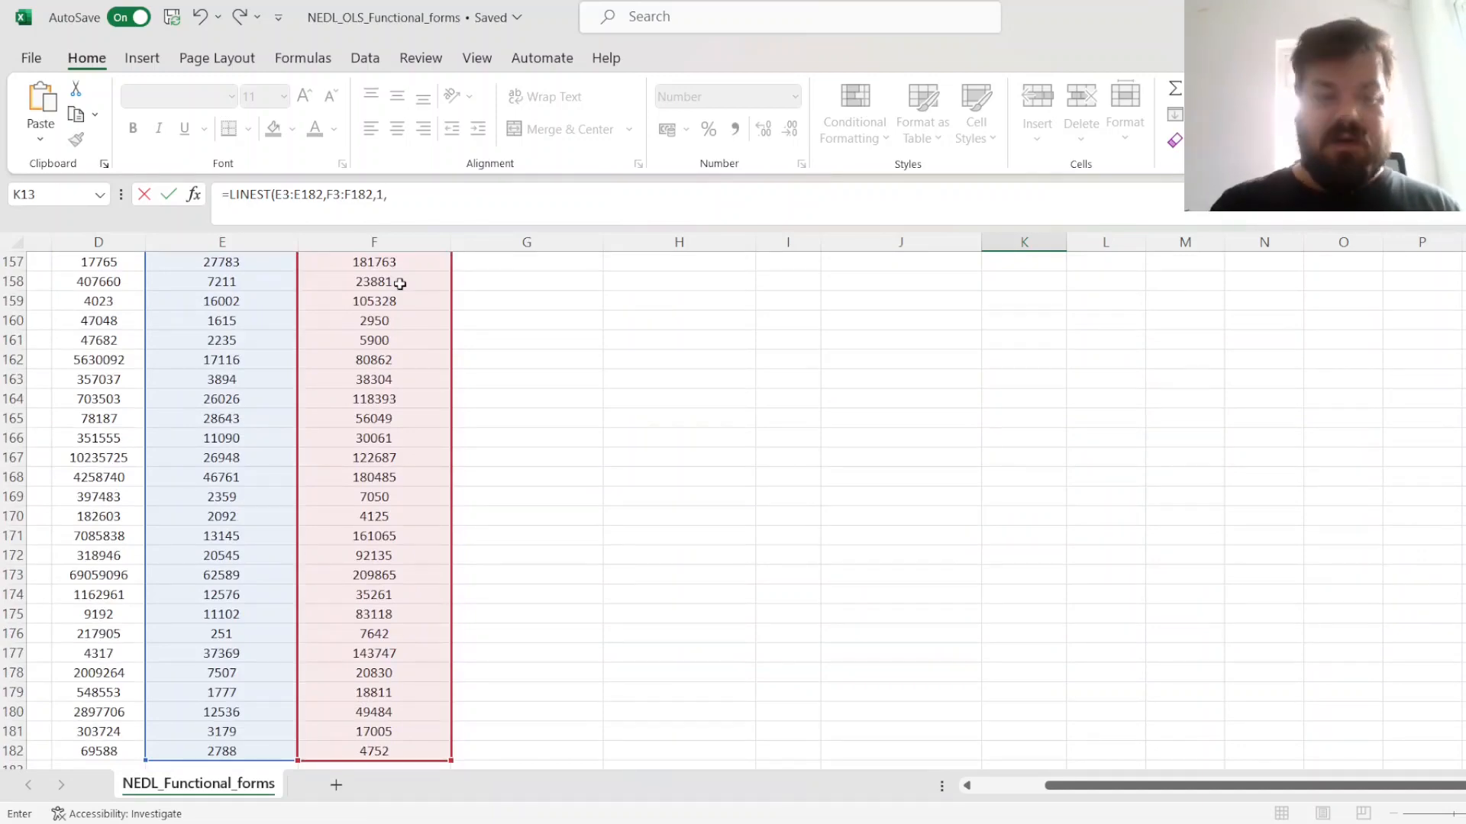
pyautogui.press('Return')
pyautogui.press('Up')
pyautogui.press('Up')
pyautogui.press('Up')
pyautogui.press('Up')
pyautogui.press('Up')
pyautogui.press('Up')
pyautogui.press('Up')
pyautogui.press('Up')
pyautogui.press('Up')
pyautogui.press('Up')
pyautogui.press('Up')
pyautogui.press('Up')
pyautogui.press('Up')
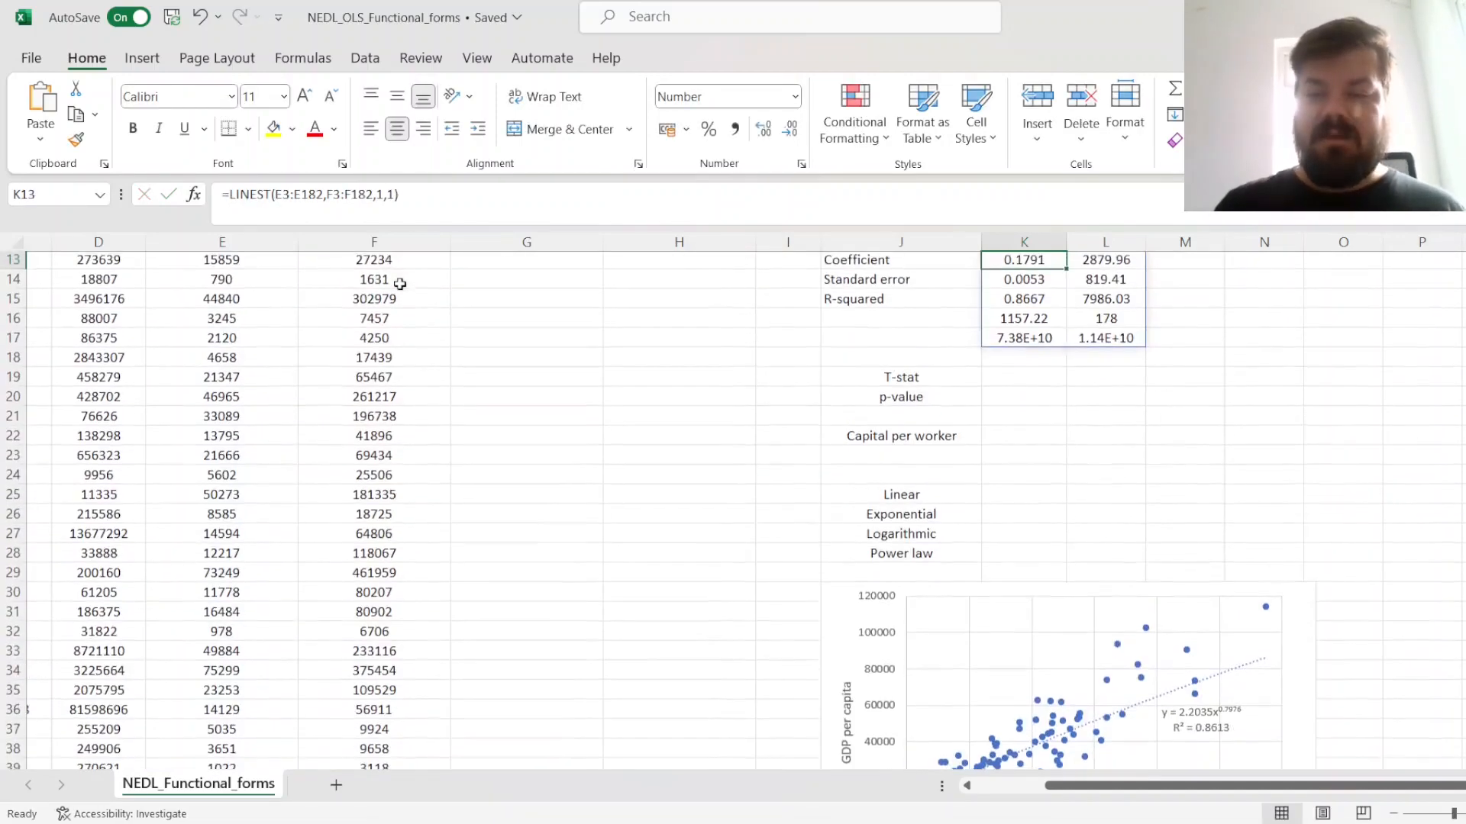
pyautogui.moveTo(1039, 491); pyautogui.dragTo(740, 494)
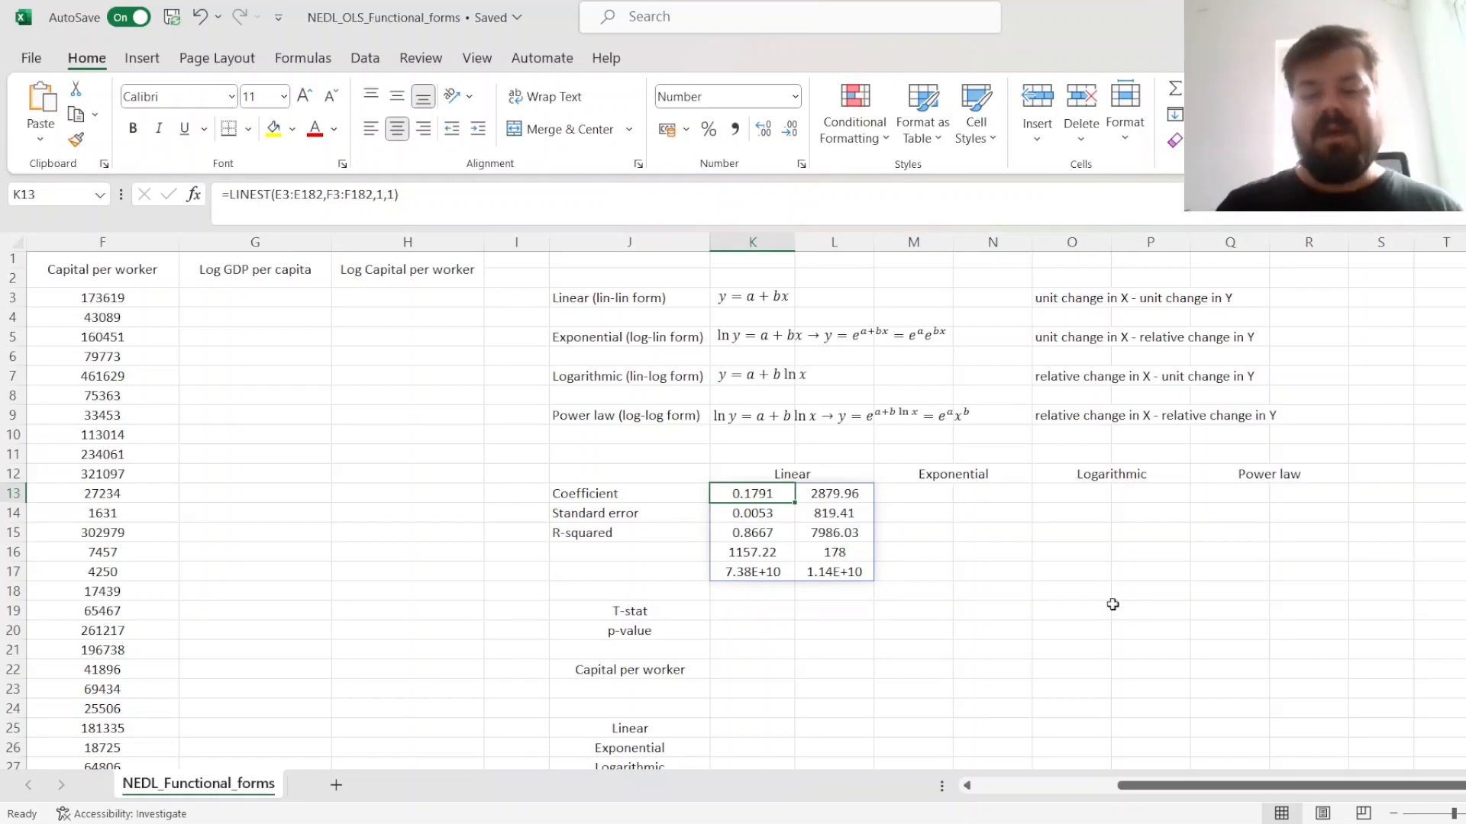
pyautogui.press('Right')
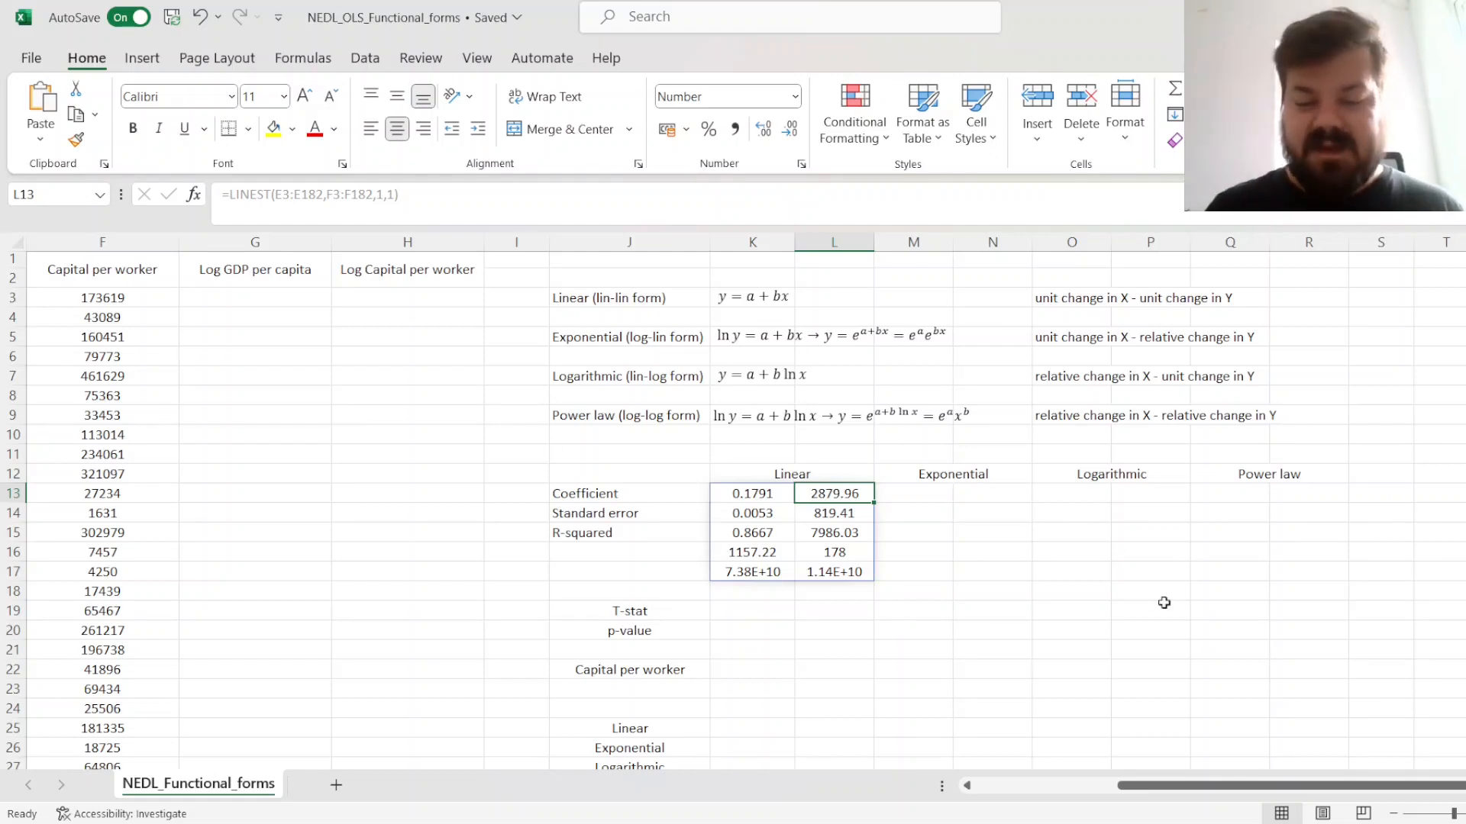
# - Inspect the R-squared of the linear regression in K15
pyautogui.press('Left')
pyautogui.press('Down')
pyautogui.press('Down')
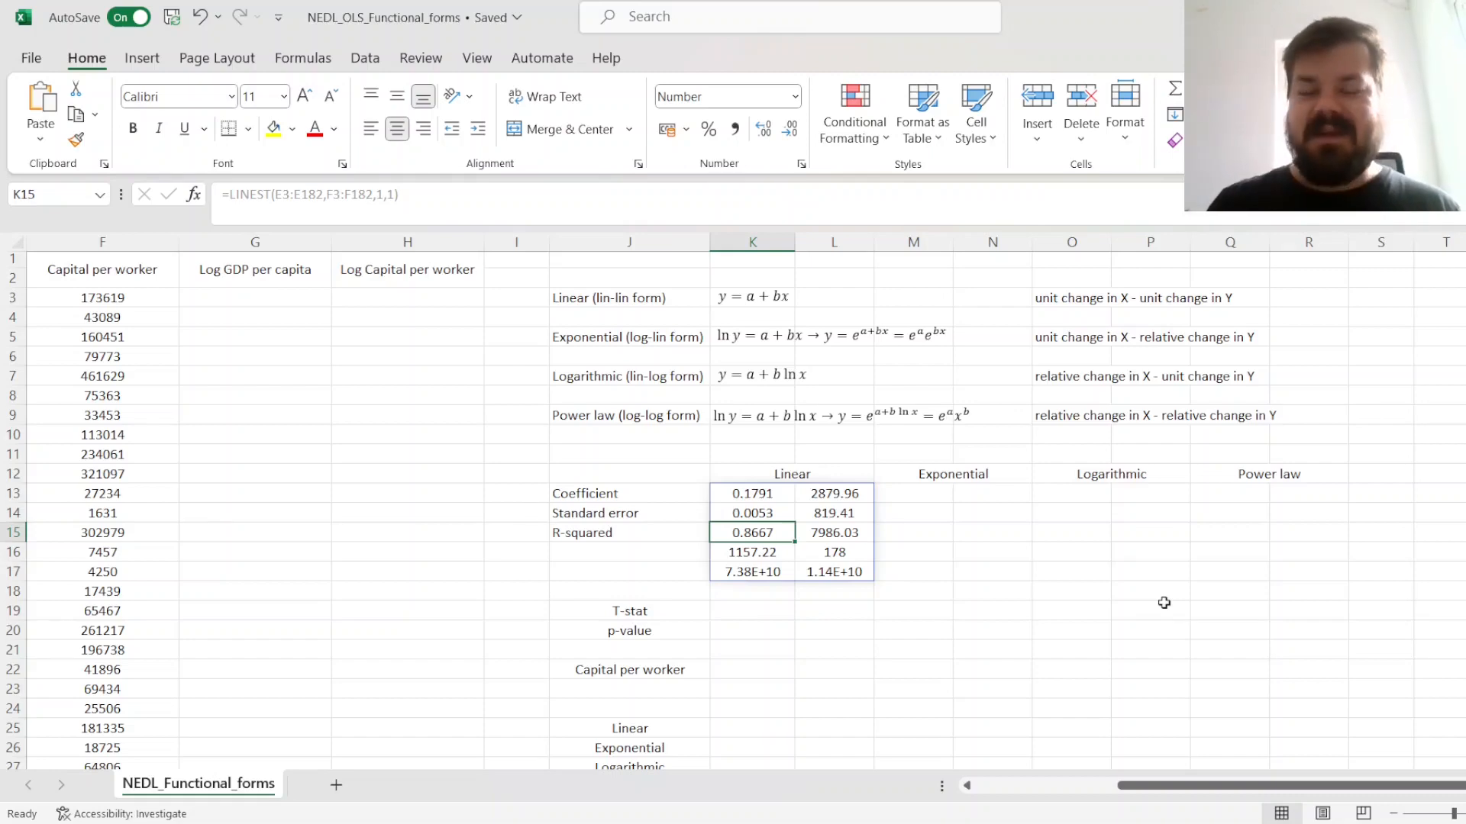
# - Calculate Aruba's log GDP per capita in G3 as the natural logarithm of E3
pyautogui.click(249, 298)
pyautogui.press('Left')
pyautogui.hscroll(-3, 248, 297)
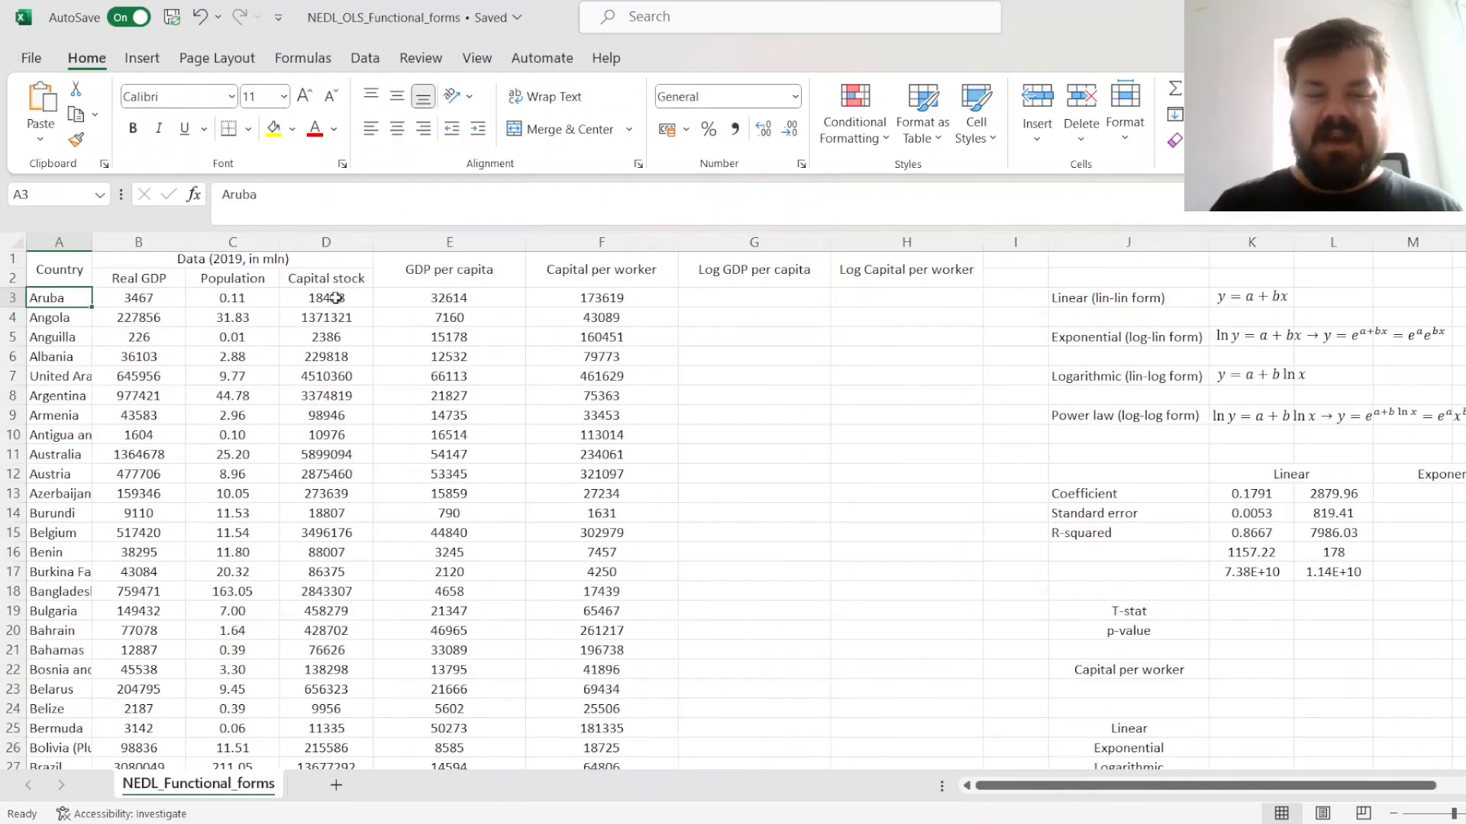
pyautogui.click(719, 297)
pyautogui.write('=LN(')
pyautogui.press('Left')
pyautogui.press('Left')
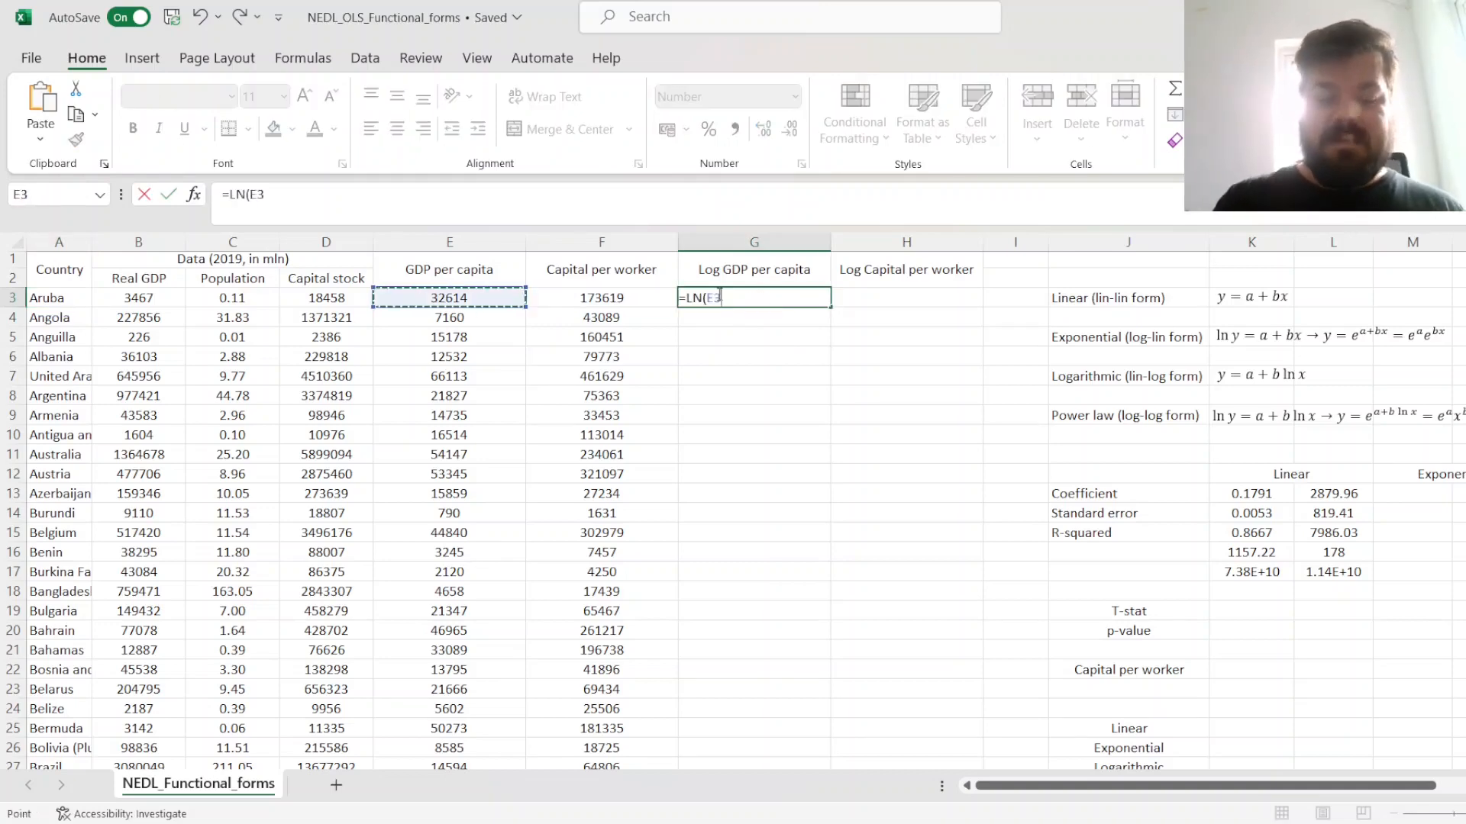
pyautogui.press('Return')
# - Calculate Aruba's log capital per worker in H3 as the natural logarithm of F3
pyautogui.press('Up')
pyautogui.press('Right')
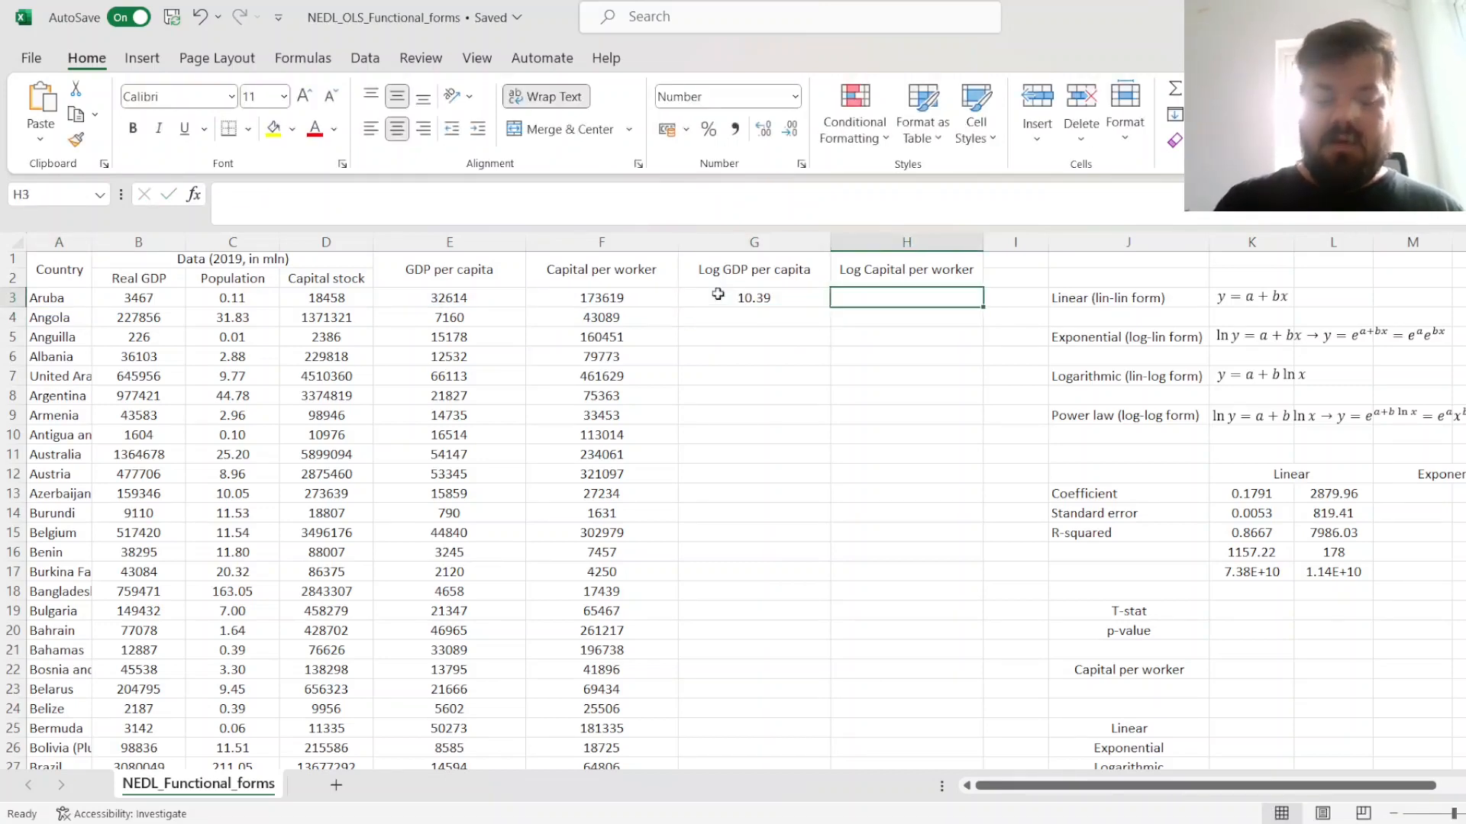
pyautogui.write('=LN(')
pyautogui.press('Left')
pyautogui.press('Left')
pyautogui.press('Return')
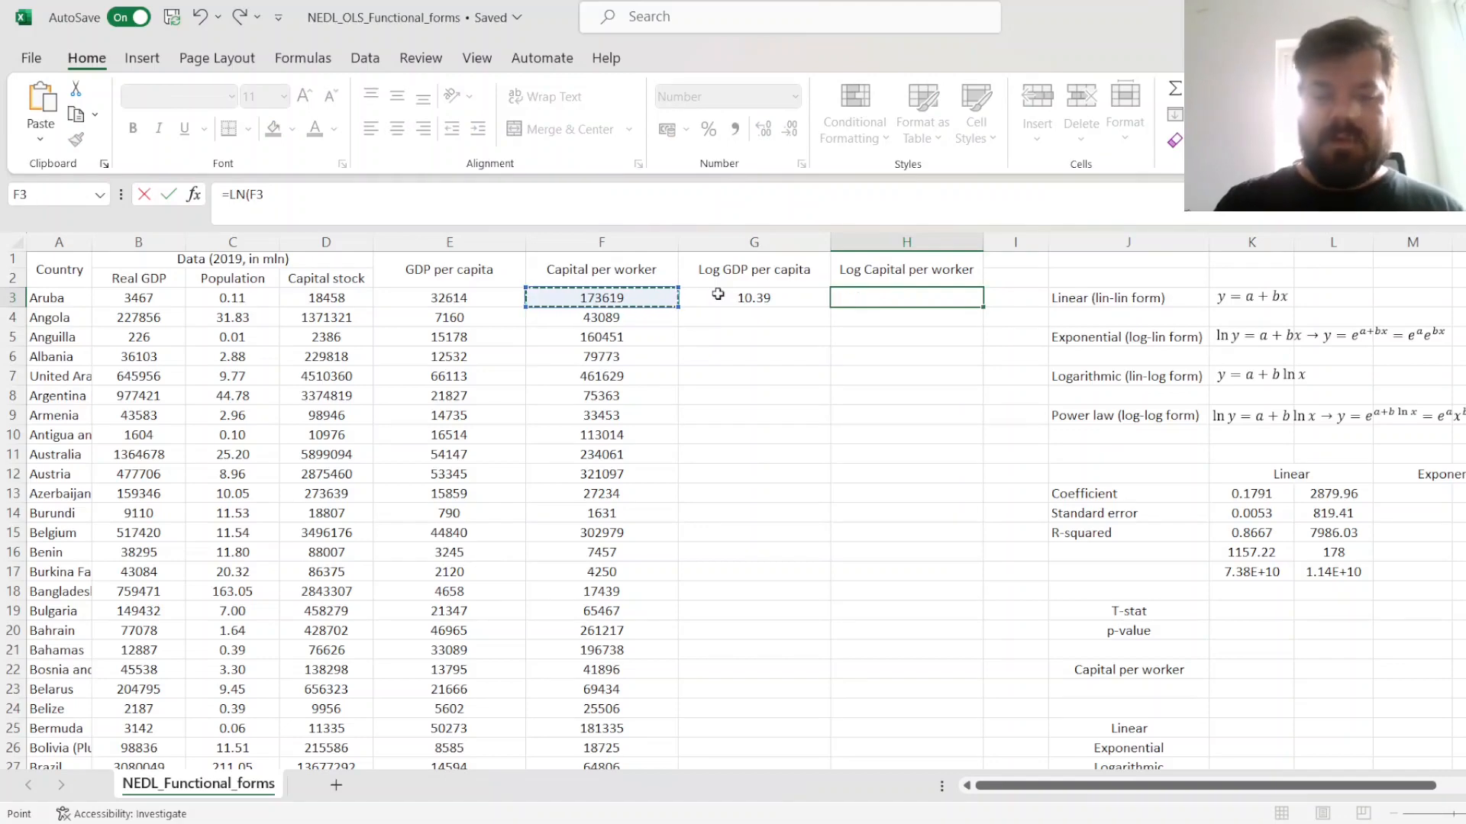
# - Fill the log formulas in G3:H3 down to all remaining country rows
pyautogui.moveTo(718, 297); pyautogui.dragTo(986, 309)
pyautogui.doubleClick(986, 309)
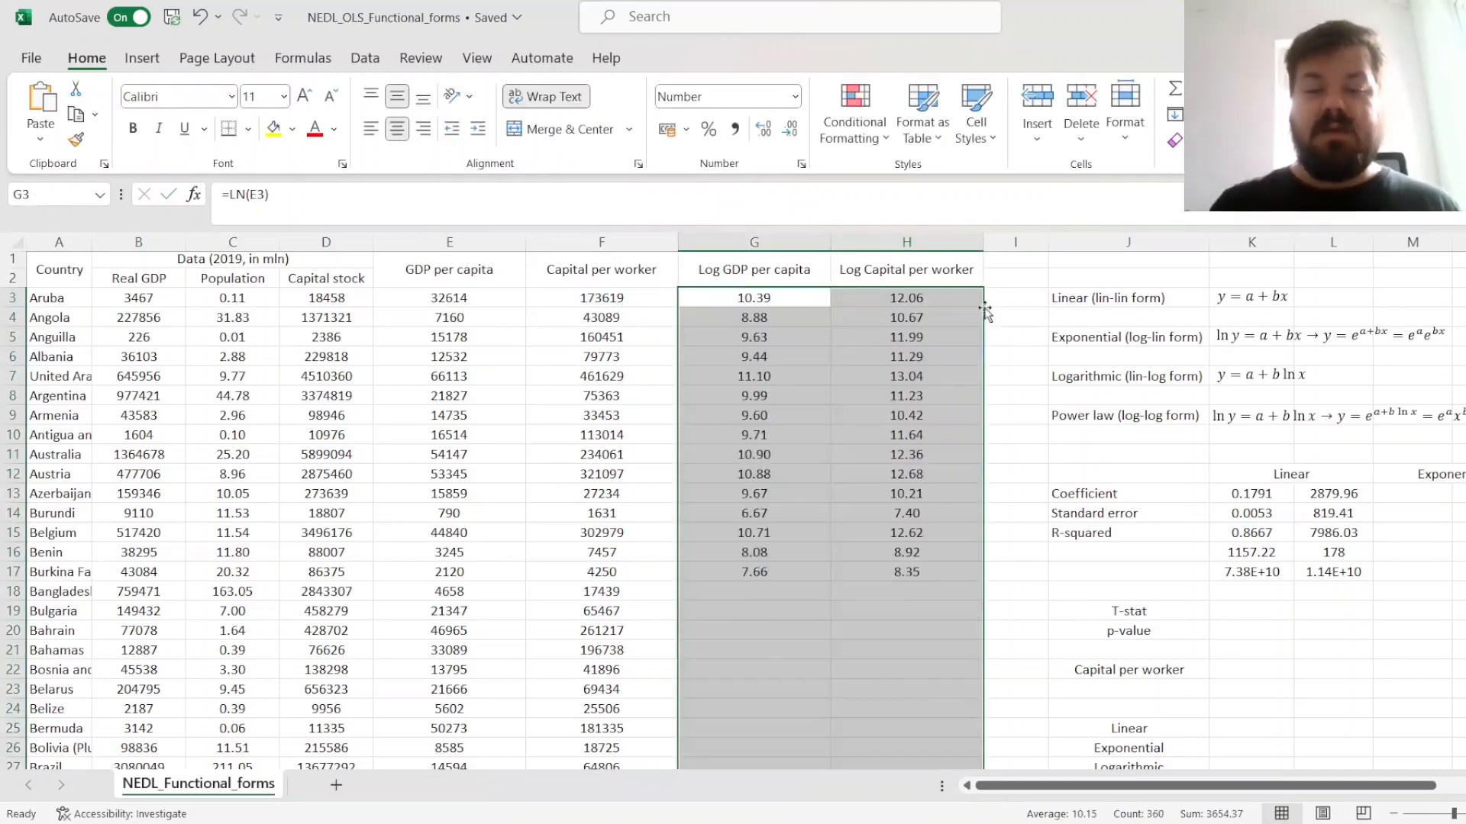
pyautogui.click(768, 436)
# - Examine the exponential (log-lin) form, in particular its ln y term and the exponential factors of the equation
pyautogui.hscroll(3, 770, 437)
pyautogui.hscroll(1, 770, 437)
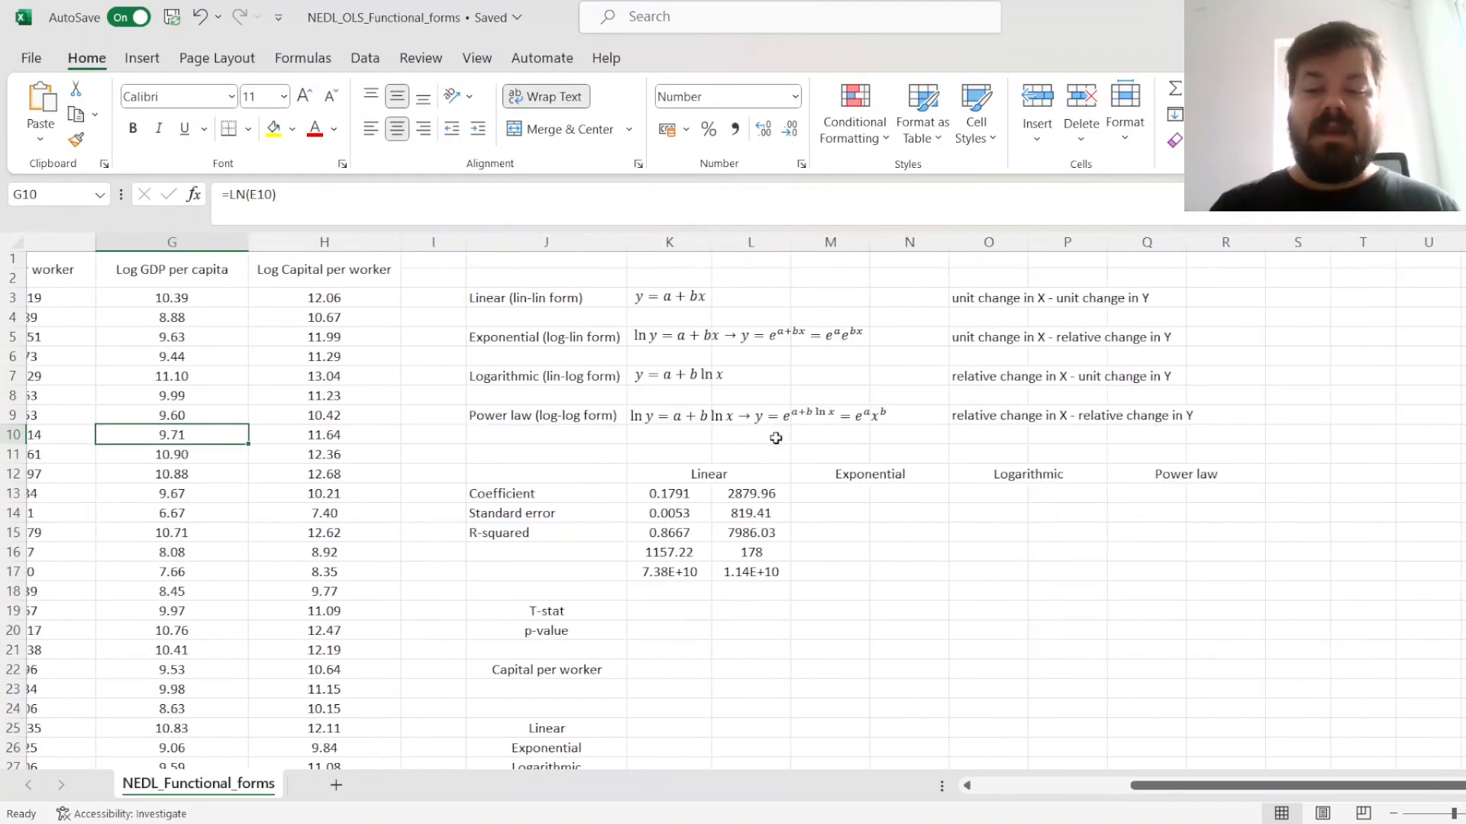
pyautogui.moveTo(908, 434); pyautogui.dragTo(916, 453)
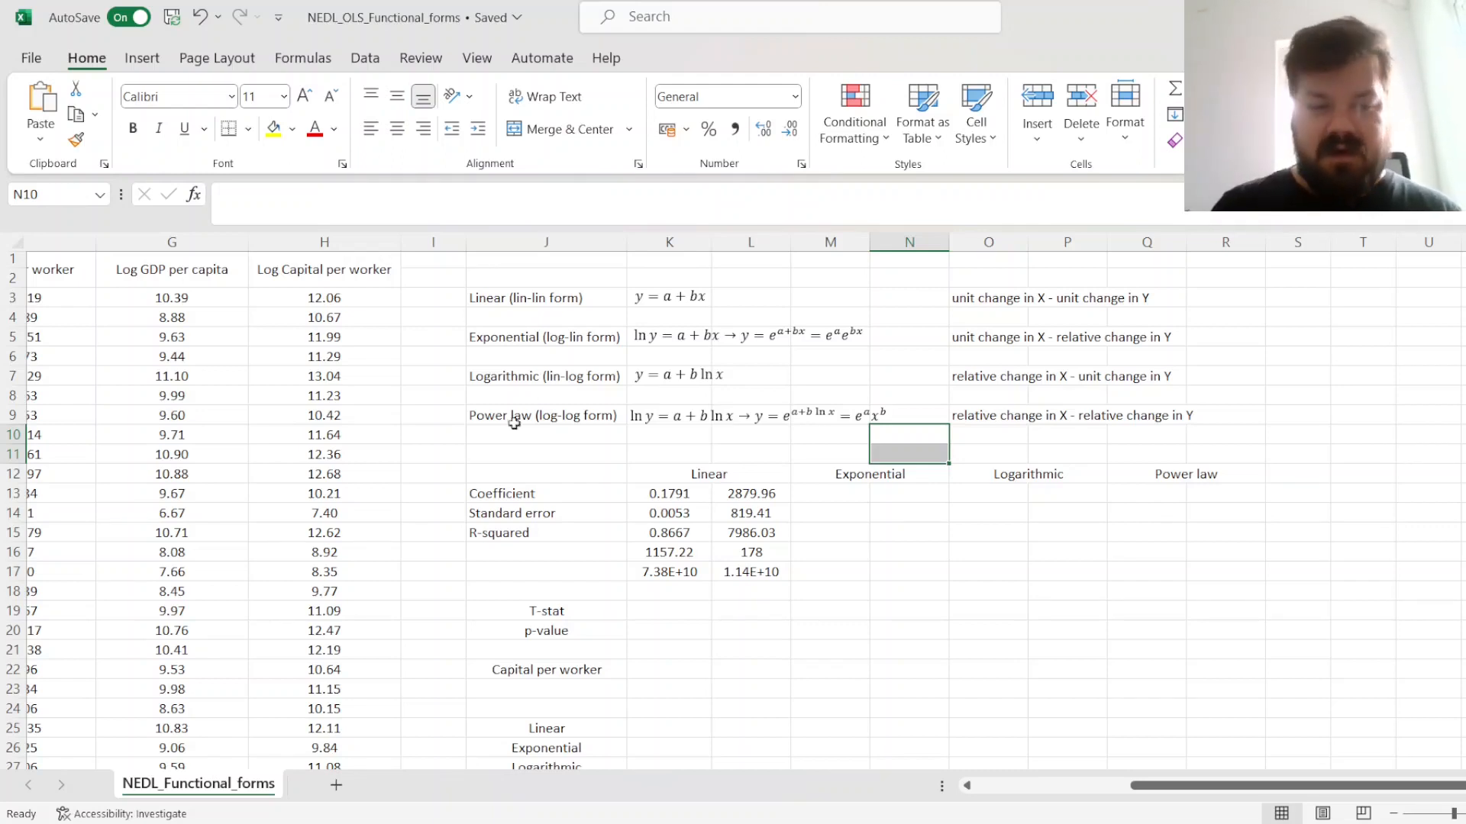
pyautogui.click(527, 337)
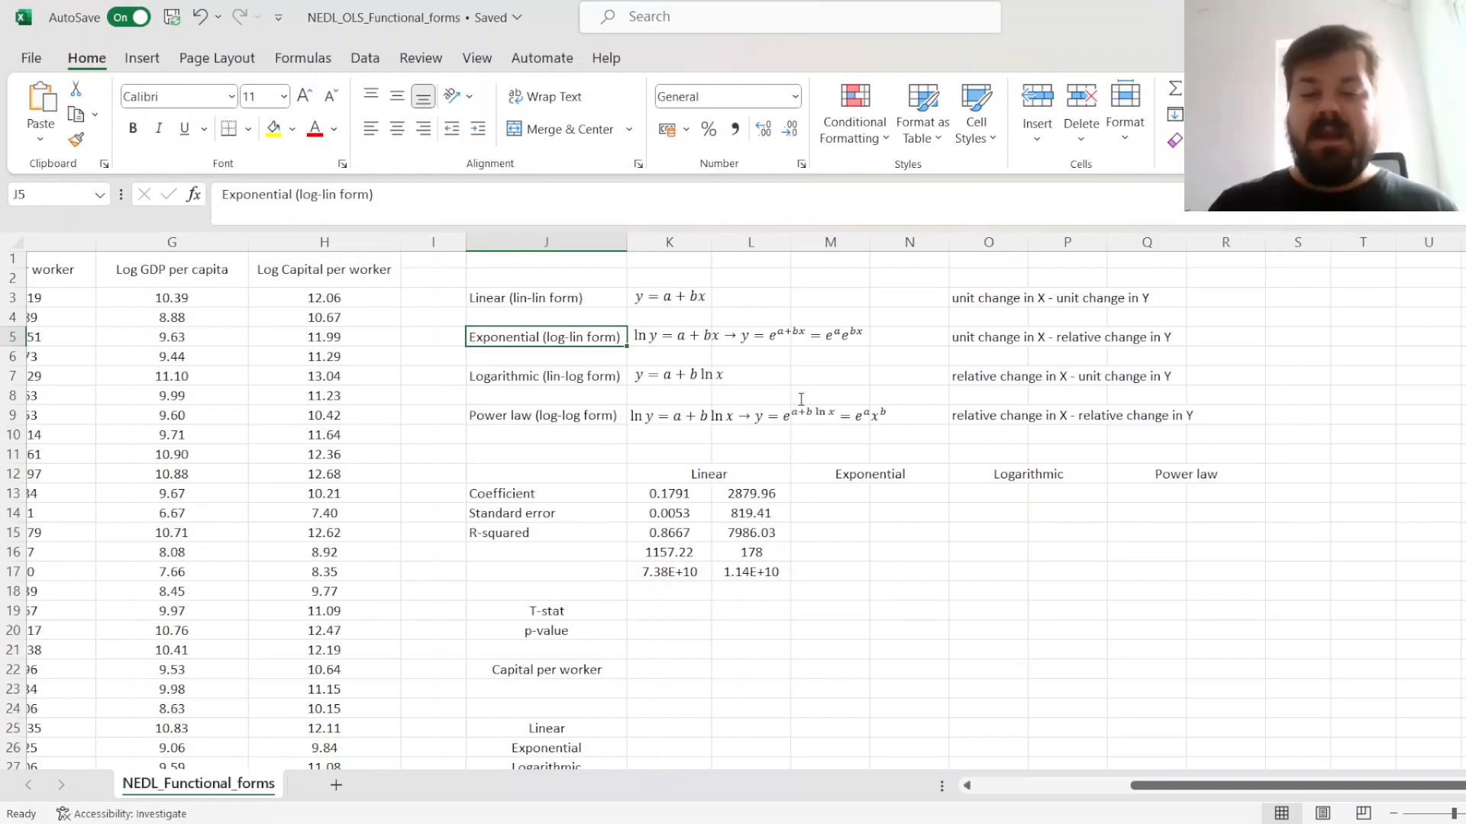
pyautogui.click(632, 339)
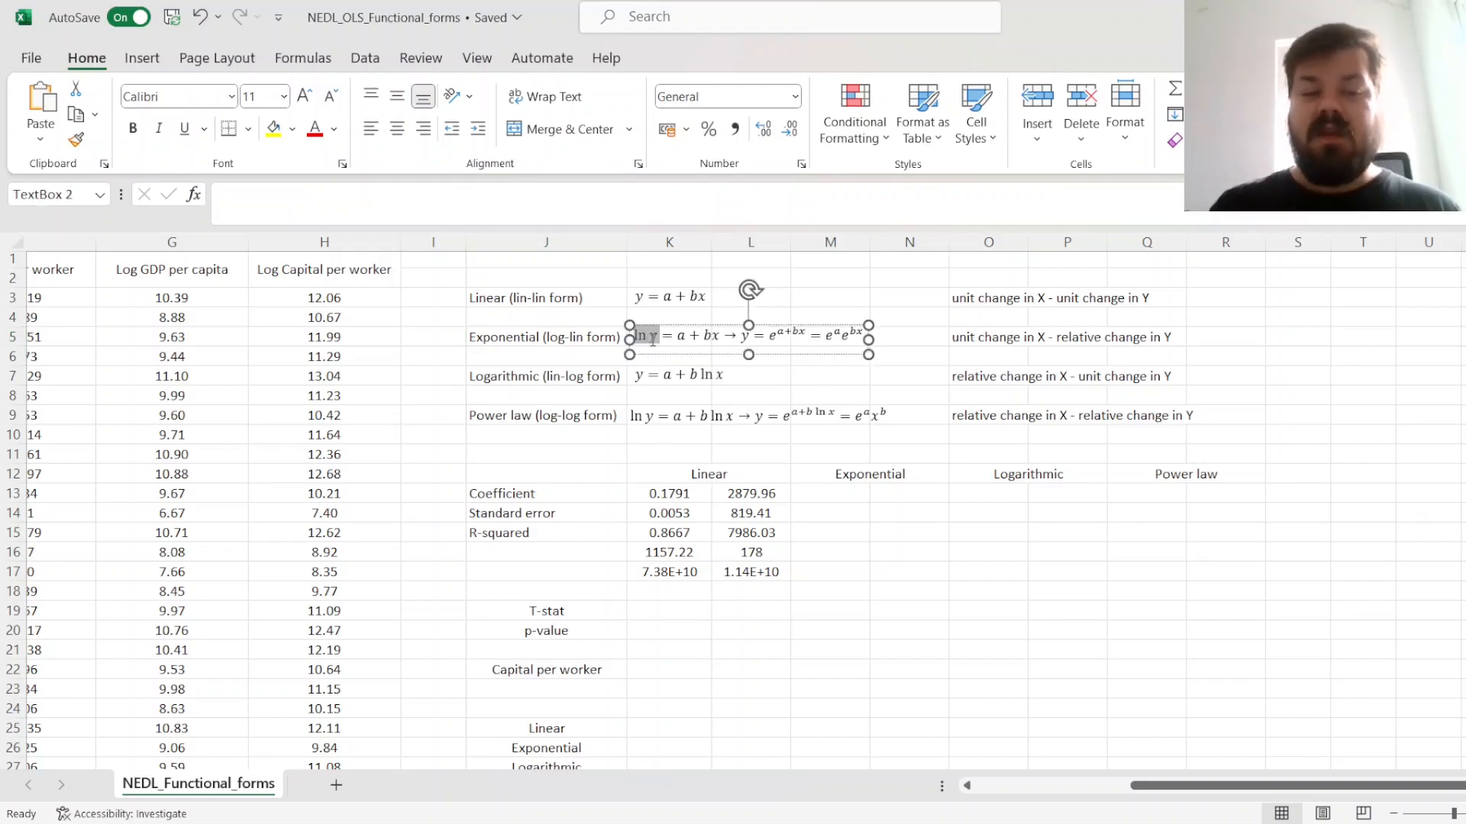
pyautogui.click(801, 391)
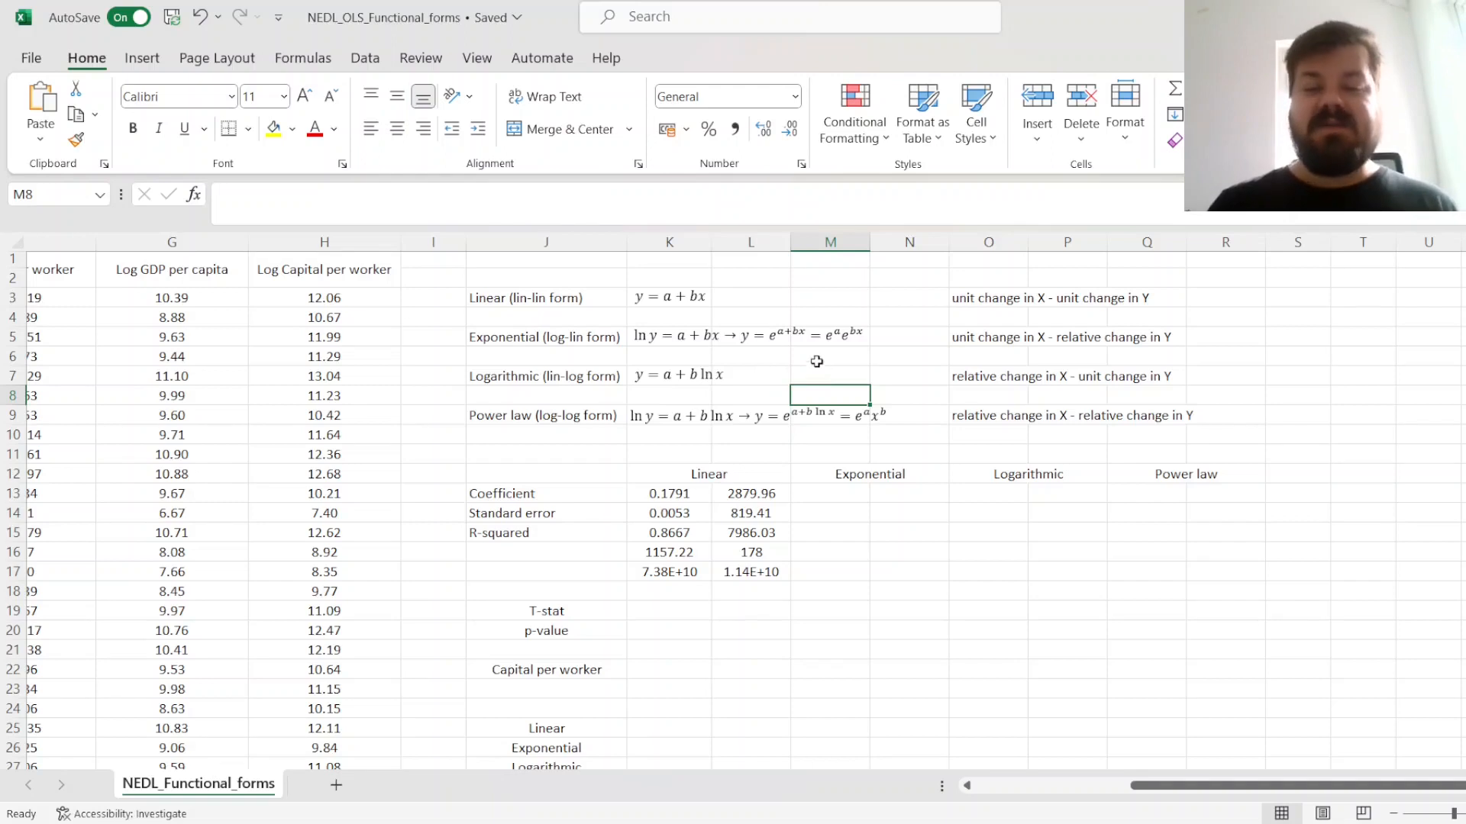
pyautogui.click(839, 328)
pyautogui.moveTo(841, 333)
pyautogui.mouseDown()
pyautogui.moveTo(824, 333)
pyautogui.moveTo(865, 336)
pyautogui.mouseUp()
pyautogui.click(908, 384)
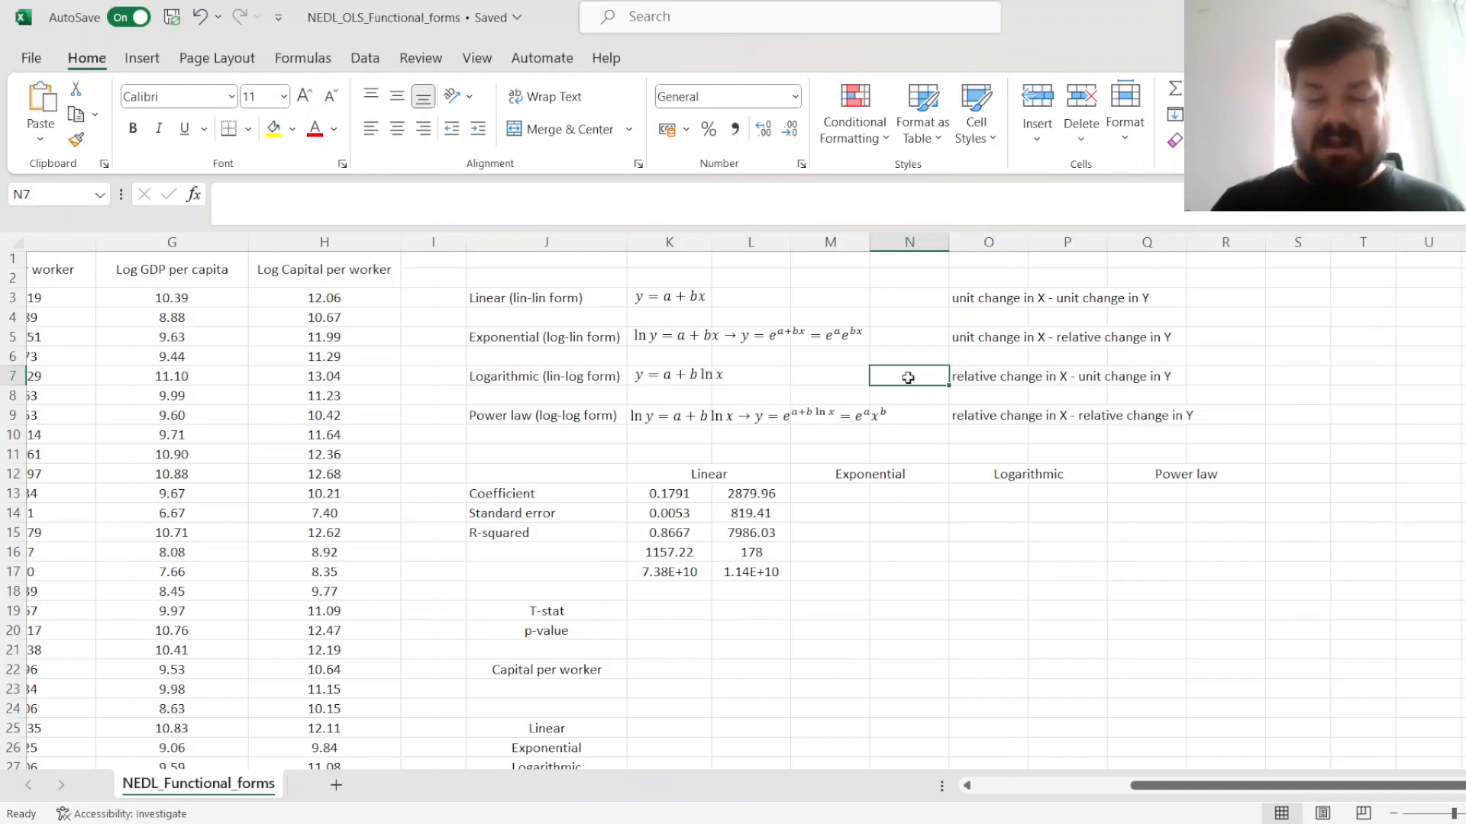
# - Start a LINEST formula in M13 under Exponential, with log GDP per capita in G3:G182 as the y-values
pyautogui.click(854, 500)
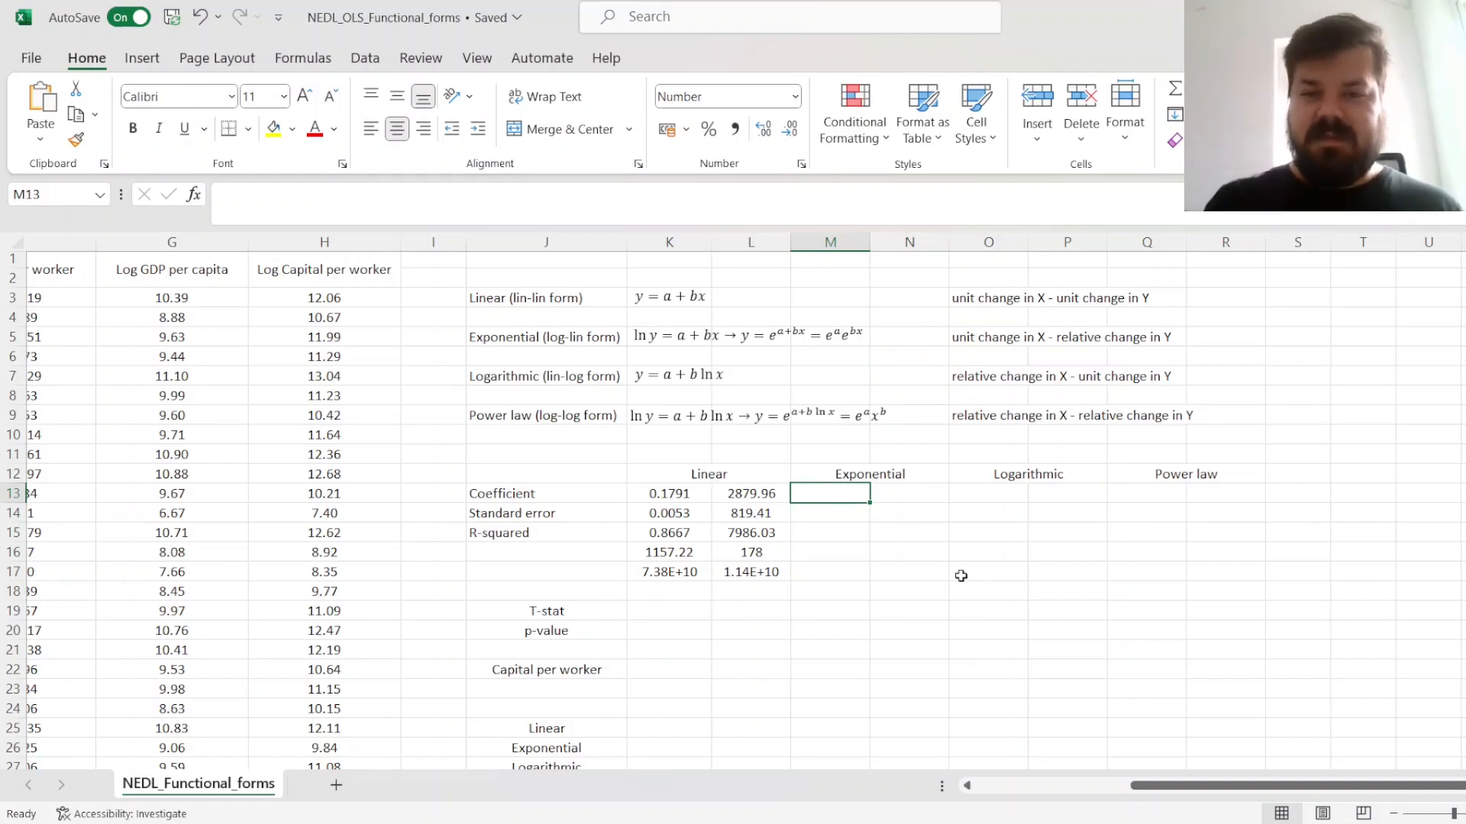
pyautogui.write('=LINEST(')
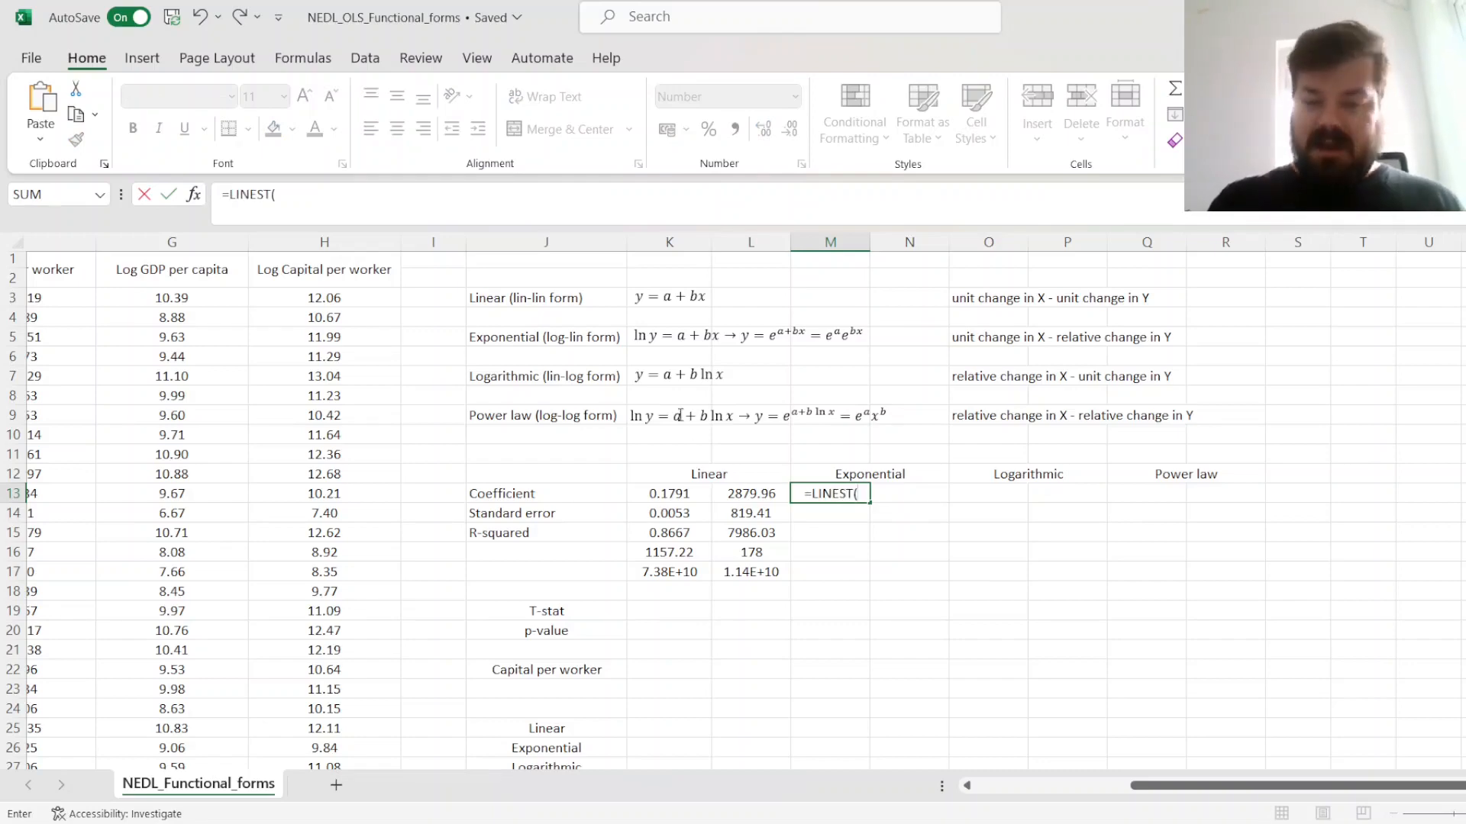
pyautogui.hscroll(-5, 678, 417)
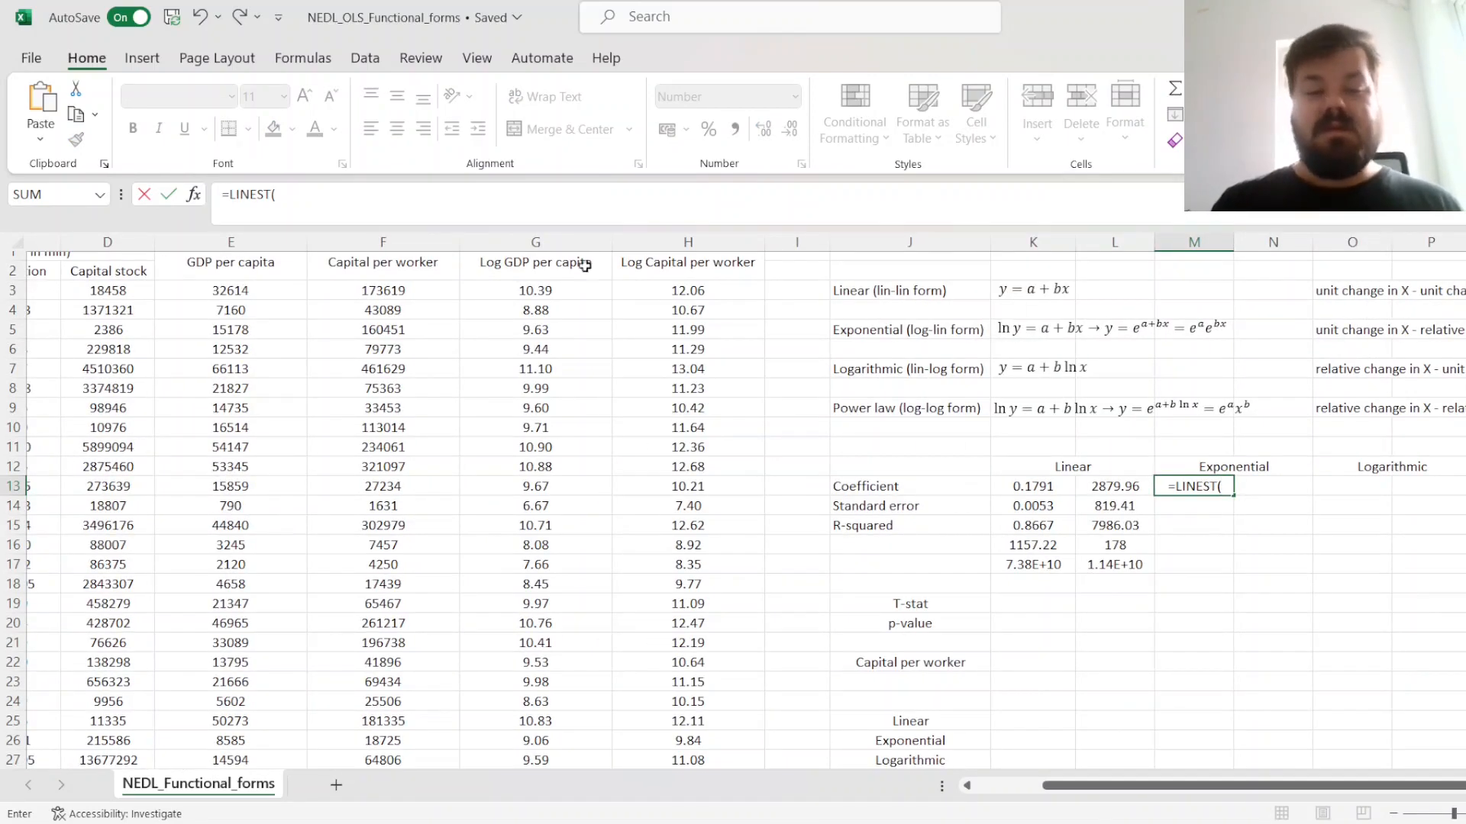
pyautogui.click(518, 283)
pyautogui.hotkey('ctrl', 'shift', 'Down')
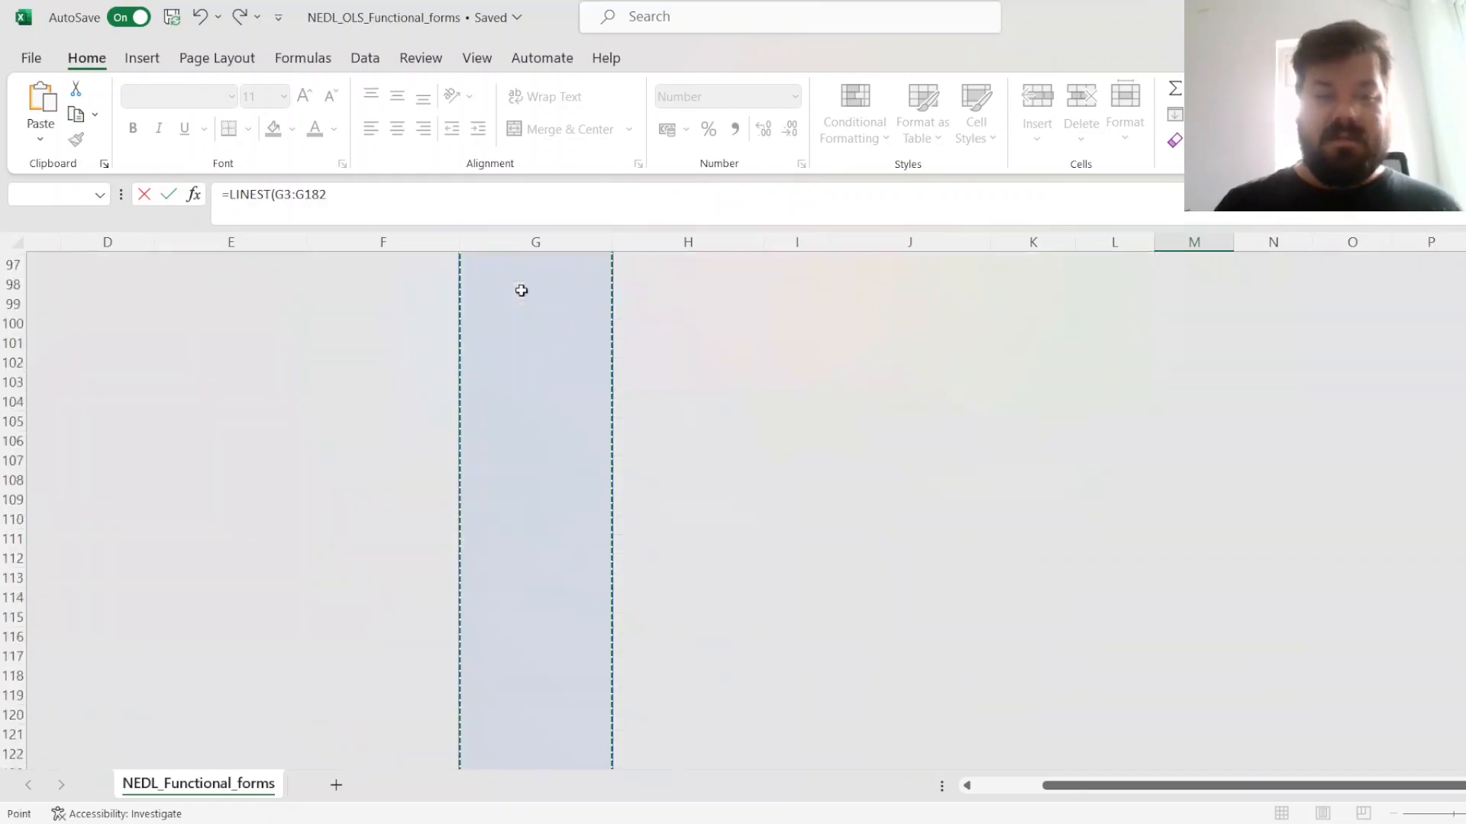
# - Add the capital per worker range F3:F182 as the x-values of the exponential LINEST formula
pyautogui.write(',')
pyautogui.click(412, 320)
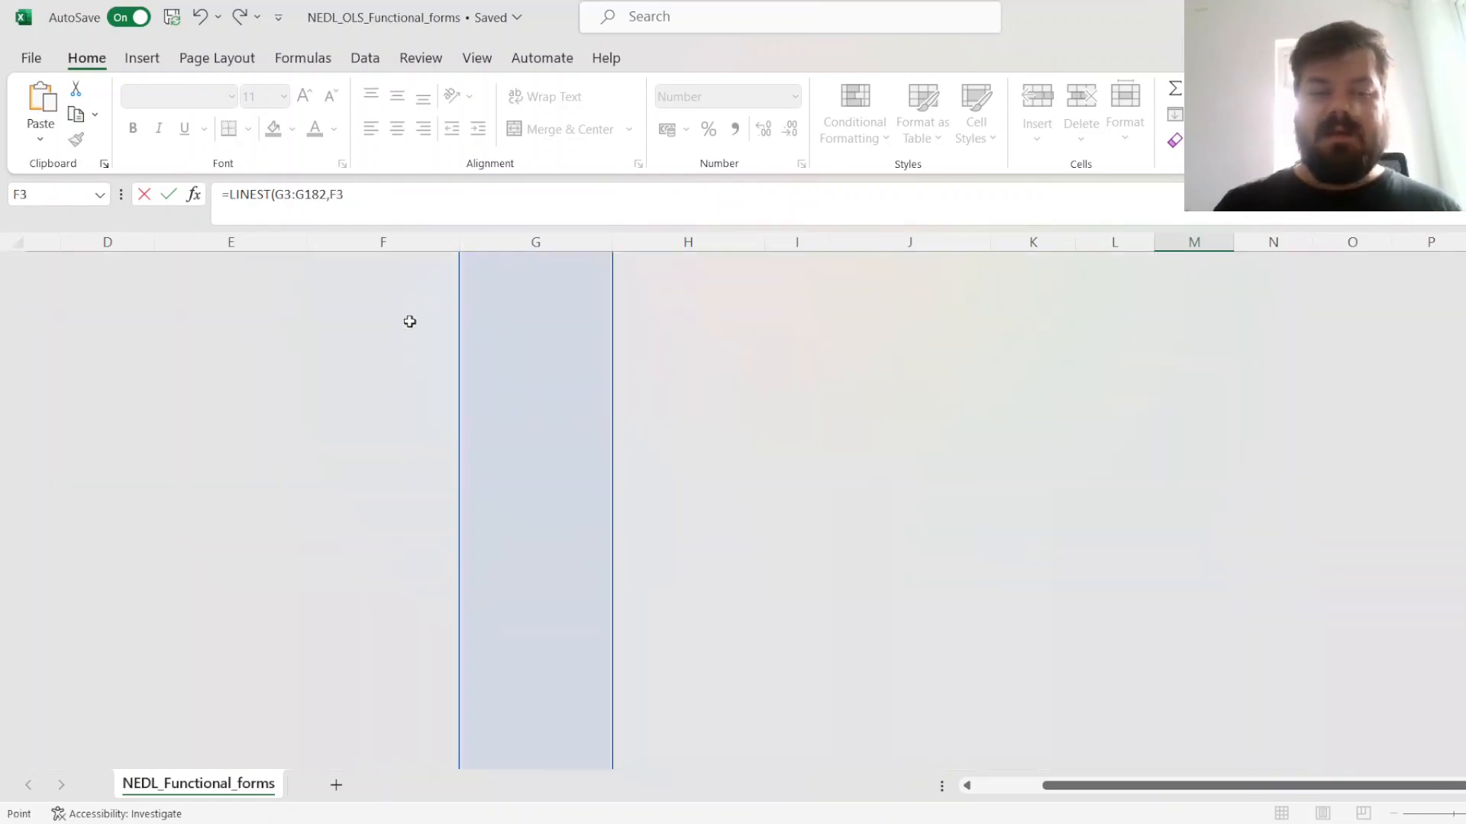
pyautogui.hotkey('ctrl', 'Up')
pyautogui.hotkey('ctrl', 'shift', 'Down')
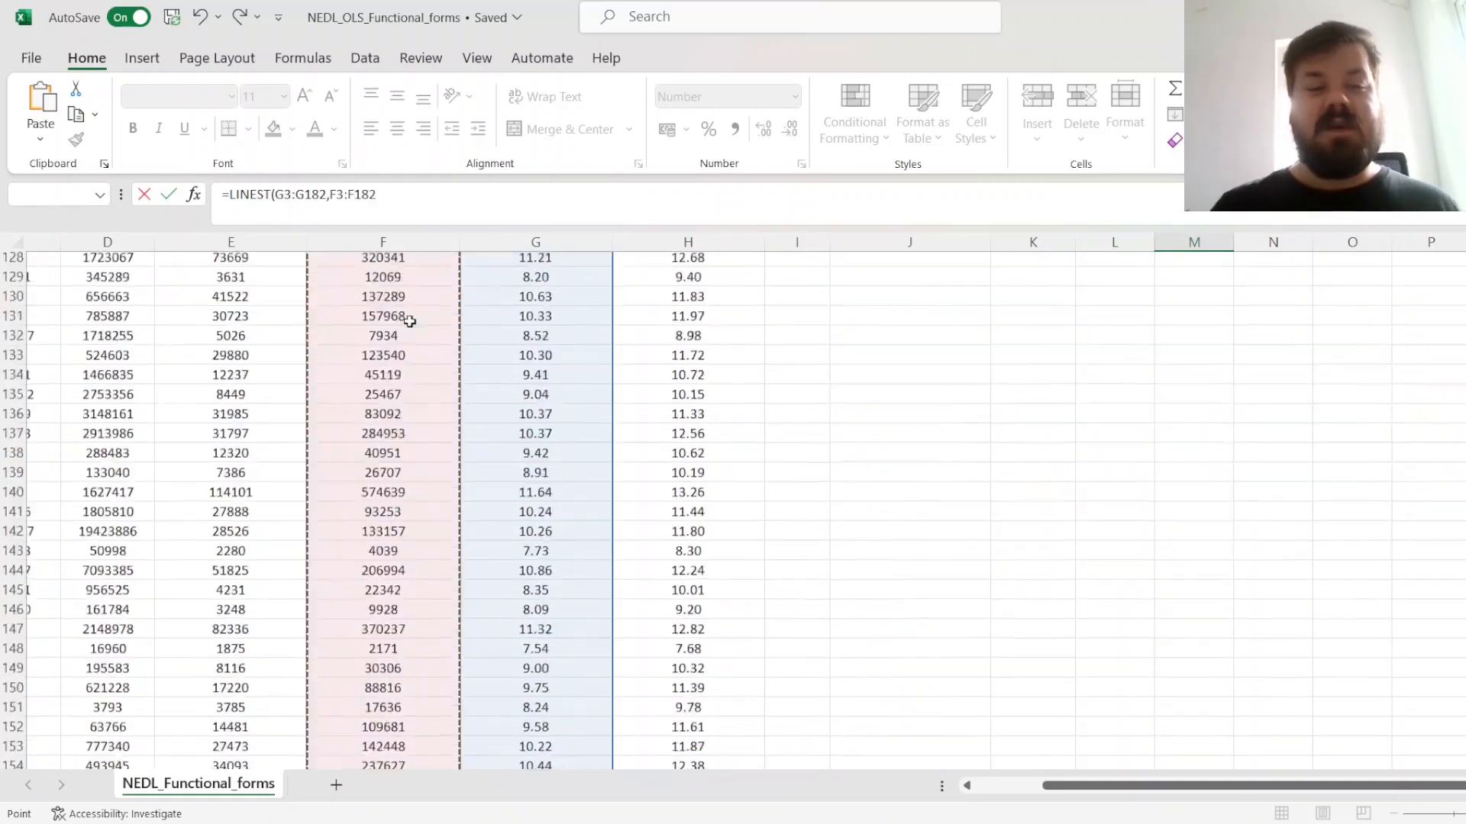
# - Complete the exponential LINEST formula with the constant and statistics arguments both set to 1, and return to its output
pyautogui.write(',1,1')
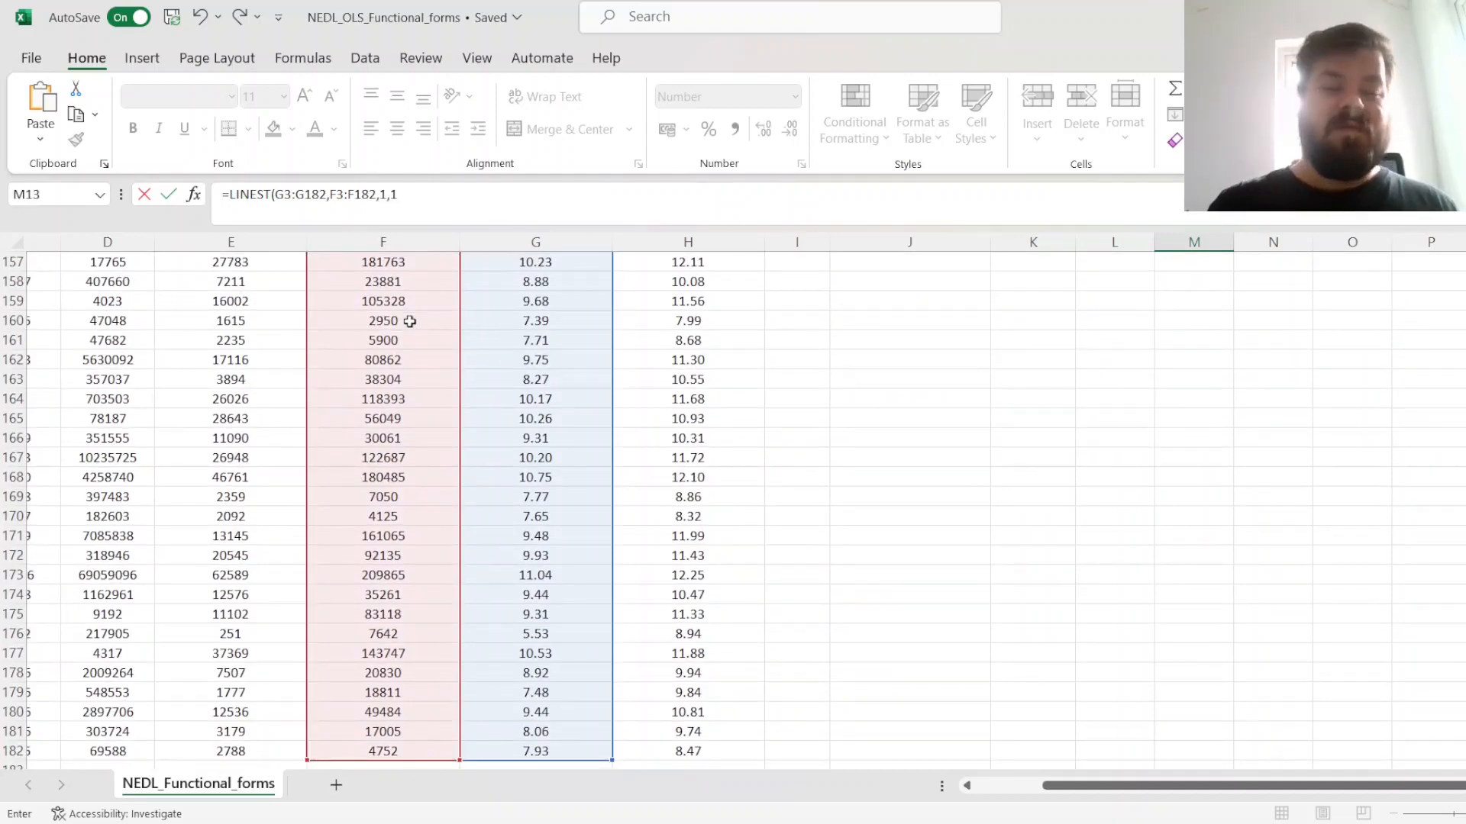
pyautogui.press('Return')
pyautogui.press('Up')
pyautogui.press('Up')
pyautogui.press('Up')
pyautogui.press('Up')
pyautogui.press('Up')
pyautogui.press('Up')
pyautogui.press('Up')
pyautogui.press('Up')
pyautogui.press('Up')
pyautogui.press('Up')
pyautogui.press('Up')
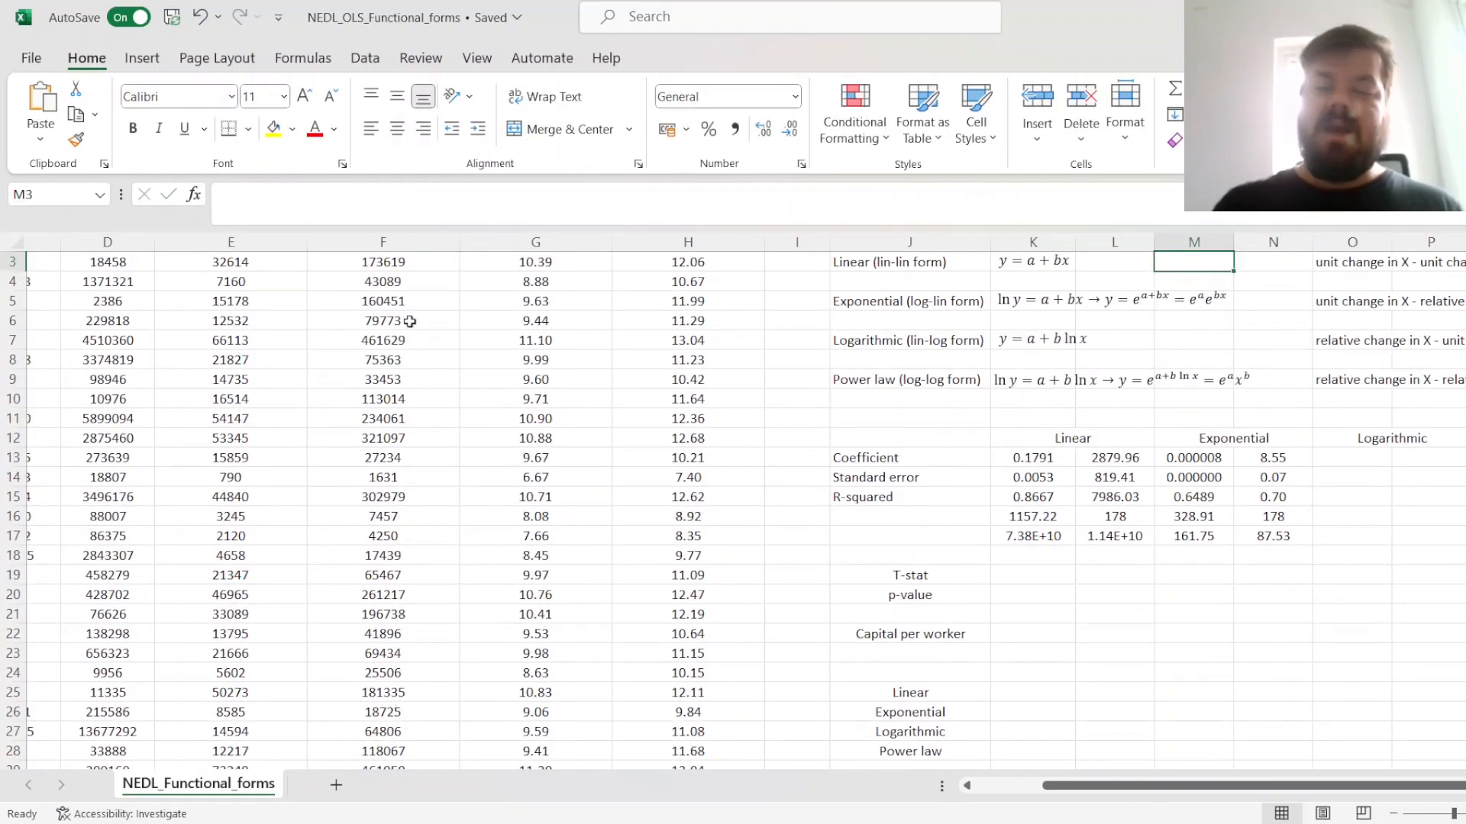
pyautogui.hscroll(2, 1065, 459)
pyautogui.scroll(1, 1237, 534)
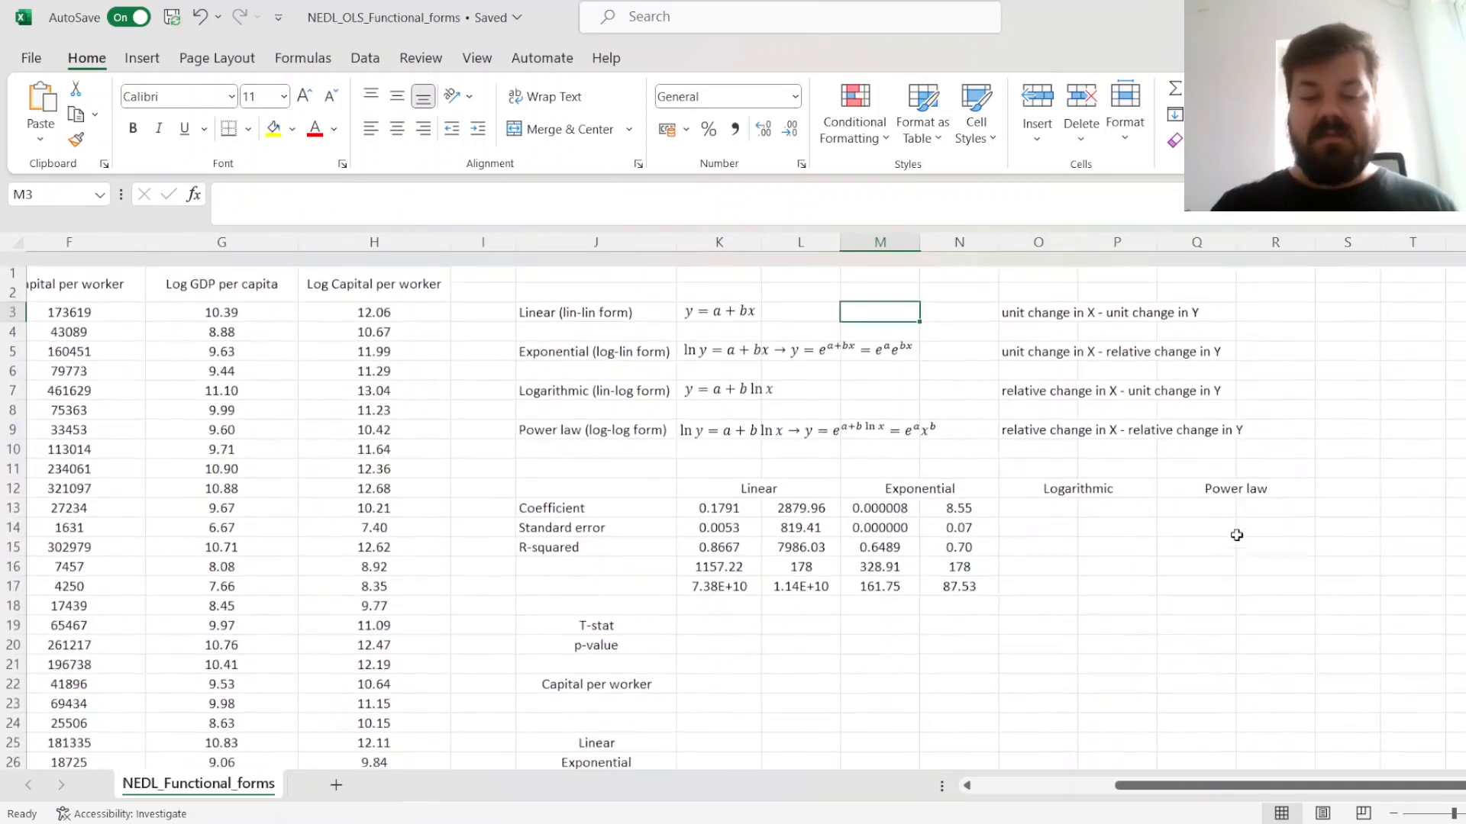
# - Compare the R-squared values of the linear and exponential regressions in K15 and M15
pyautogui.click(718, 533)
pyautogui.keyDown('ctrl'); pyautogui.click(879, 533); pyautogui.keyUp('ctrl')
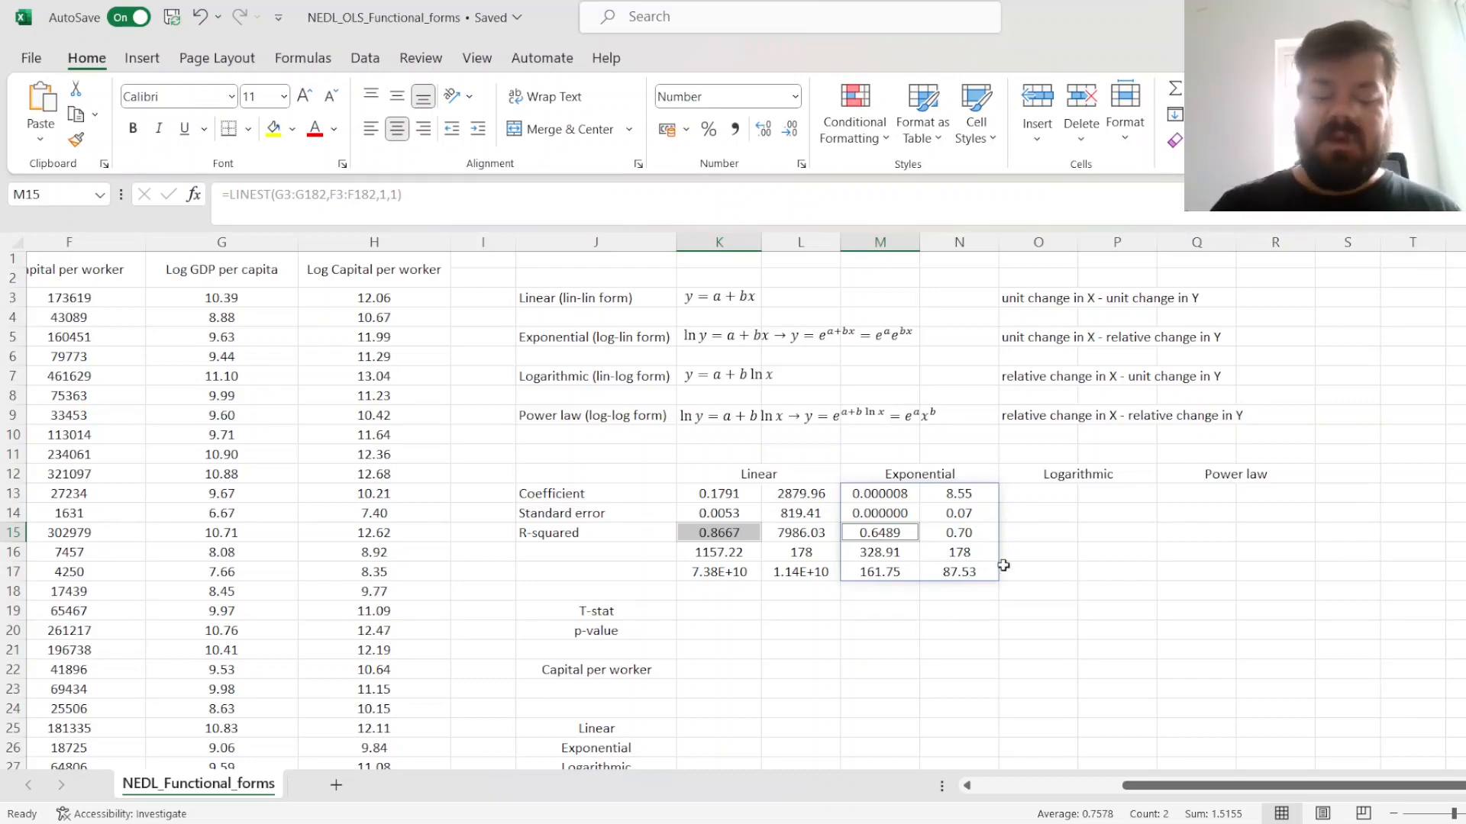
# - Format the exponential slope coefficient in M13 as a percentage with four decimal places
pyautogui.click(895, 492)
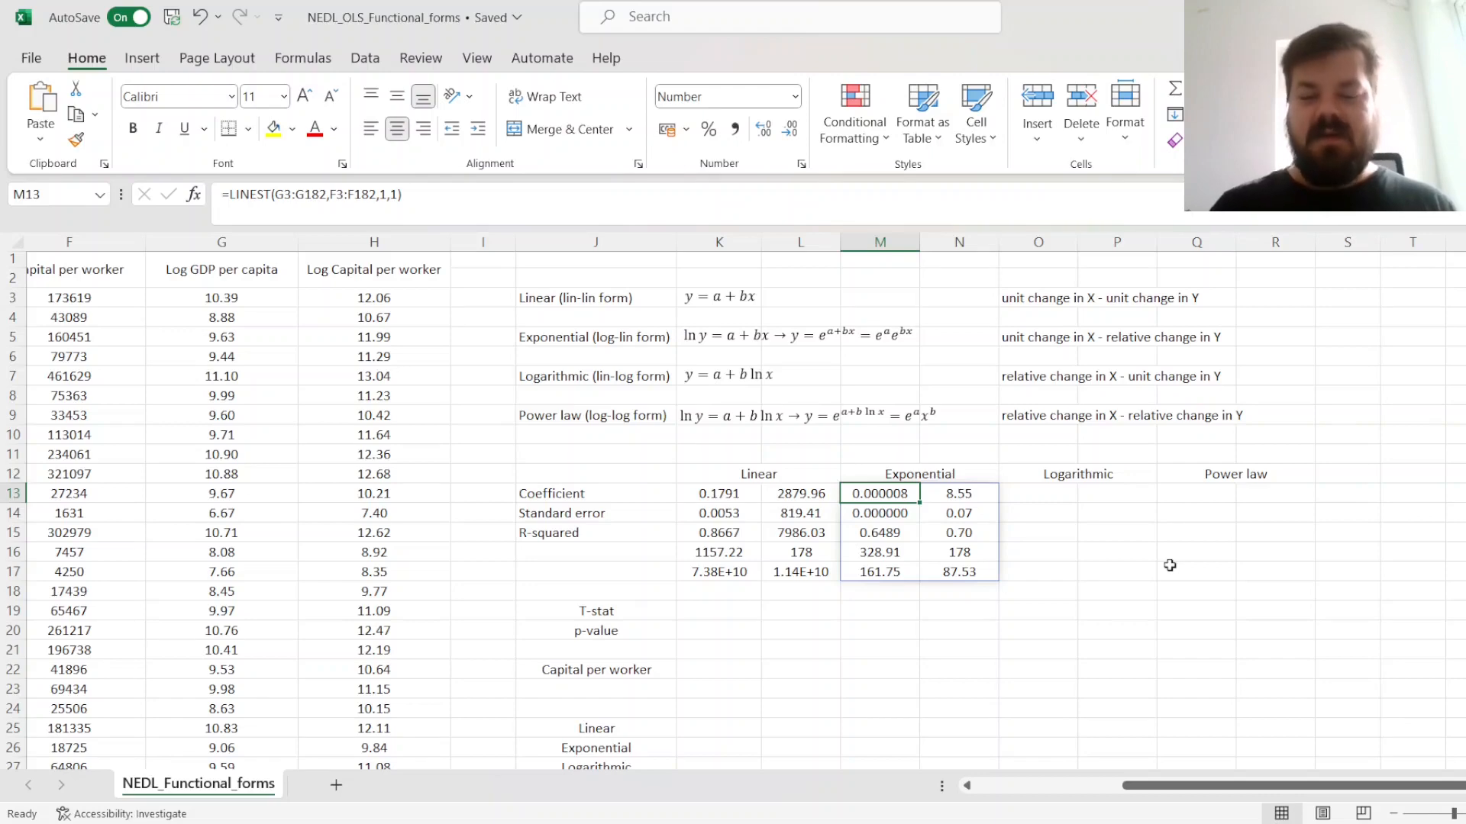
pyautogui.click(708, 129)
pyautogui.click(771, 131)
pyautogui.click(771, 131)
pyautogui.click(771, 132)
pyautogui.click(775, 134)
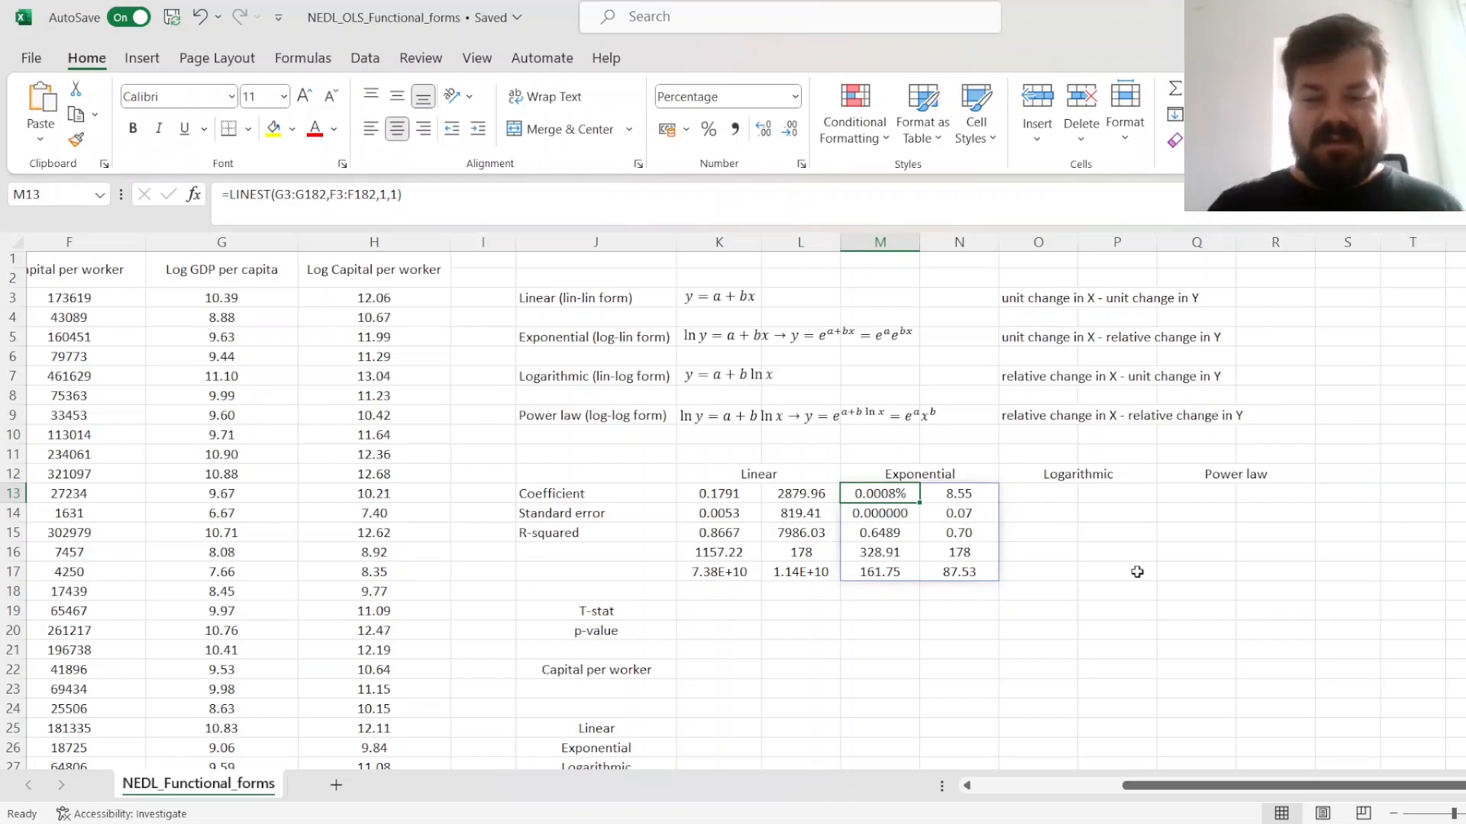
# - Undo the percentage and decimal formatting of the exponential slope coefficient in M13
pyautogui.hotkey('ctrl', 'z')
pyautogui.hotkey('ctrl', 'z')
pyautogui.hotkey('ctrl', 'z')
pyautogui.hotkey('ctrl', 'z')
pyautogui.hotkey('ctrl', 'z')
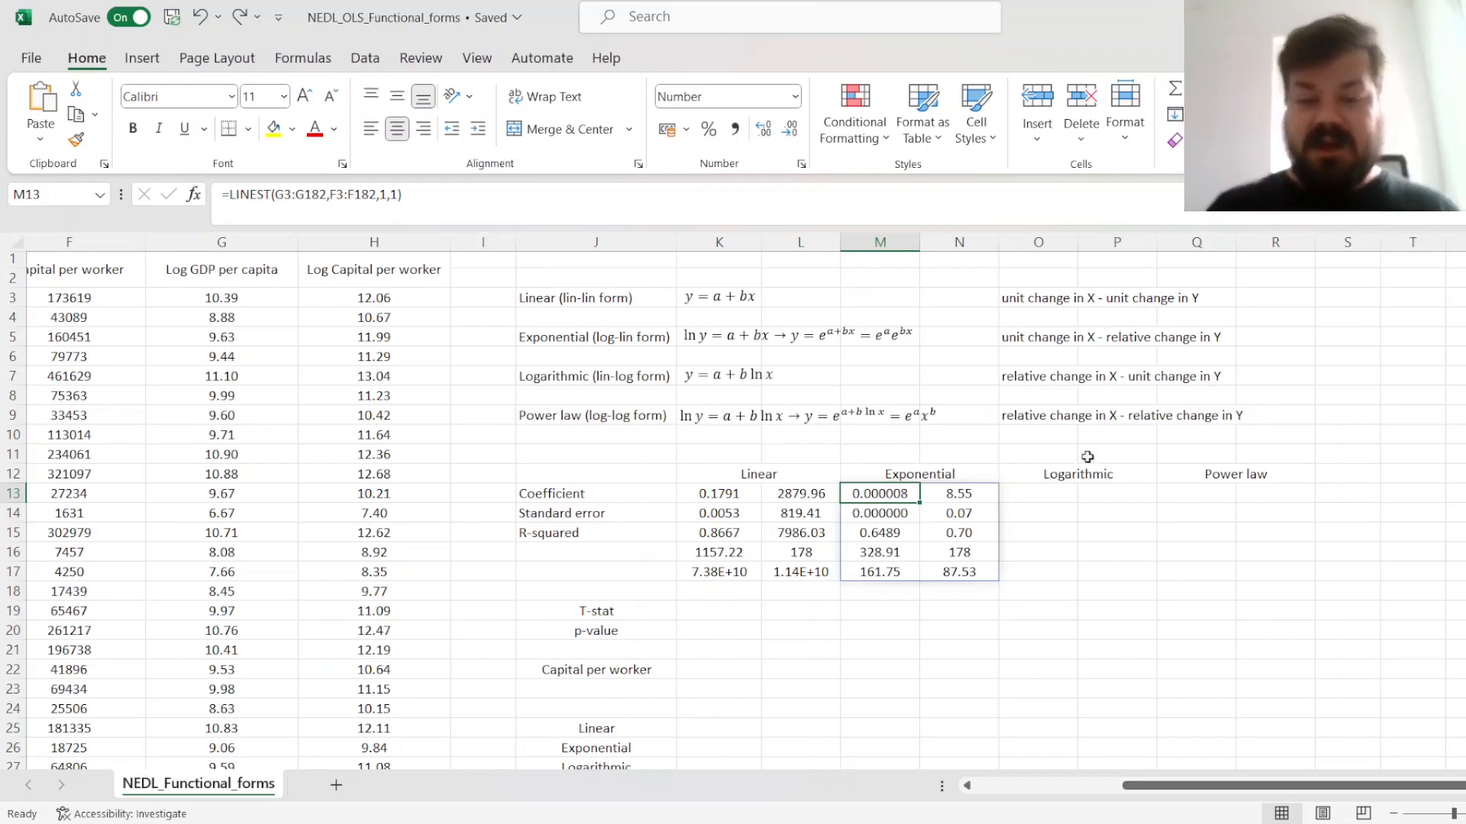
# - Examine the exponential intercept in N13 alongside the e^a and e^bx factors of the exponential equation
pyautogui.click(976, 498)
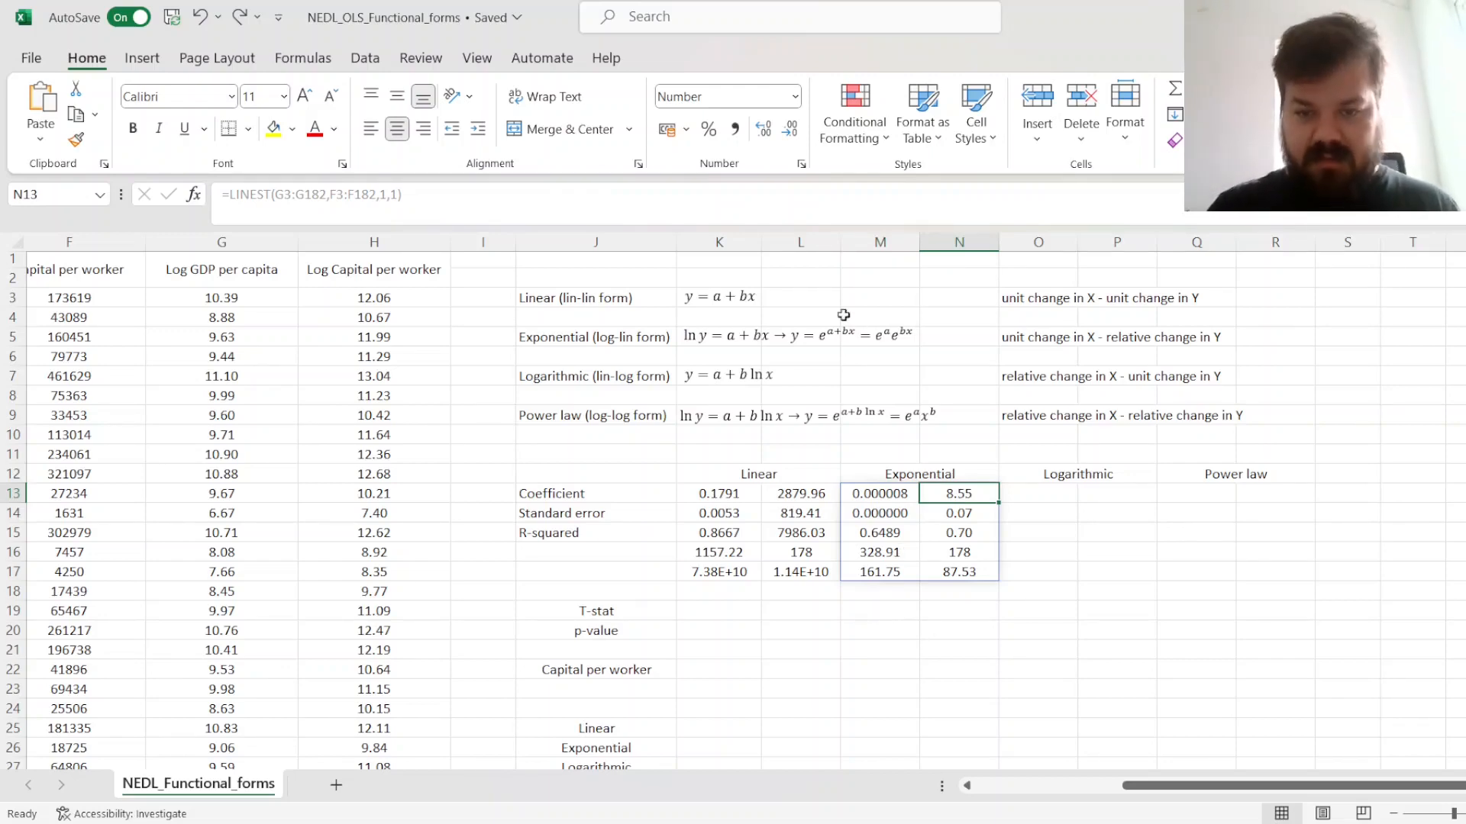
pyautogui.click(874, 340)
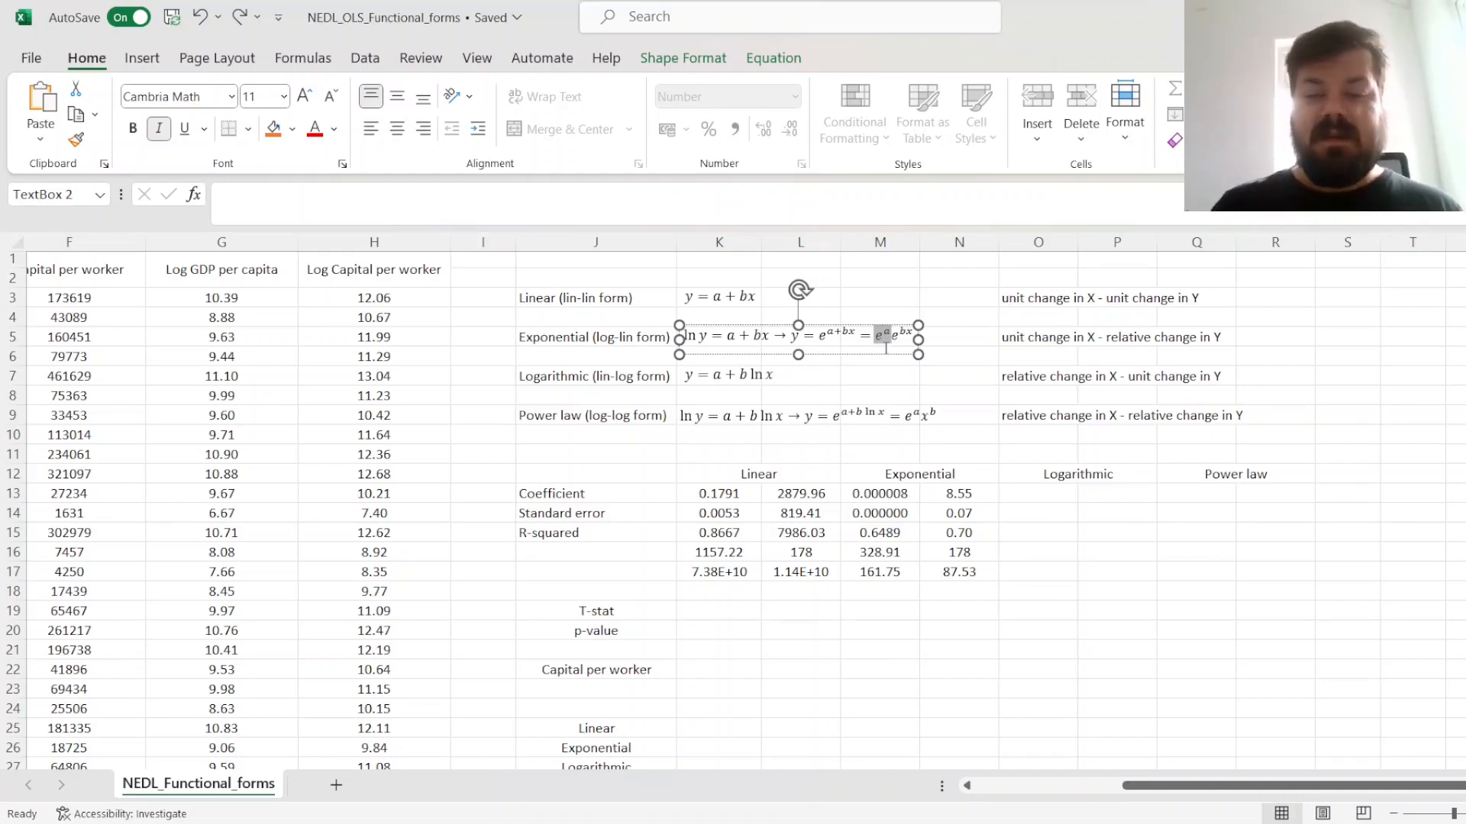
pyautogui.moveTo(893, 335); pyautogui.dragTo(914, 335)
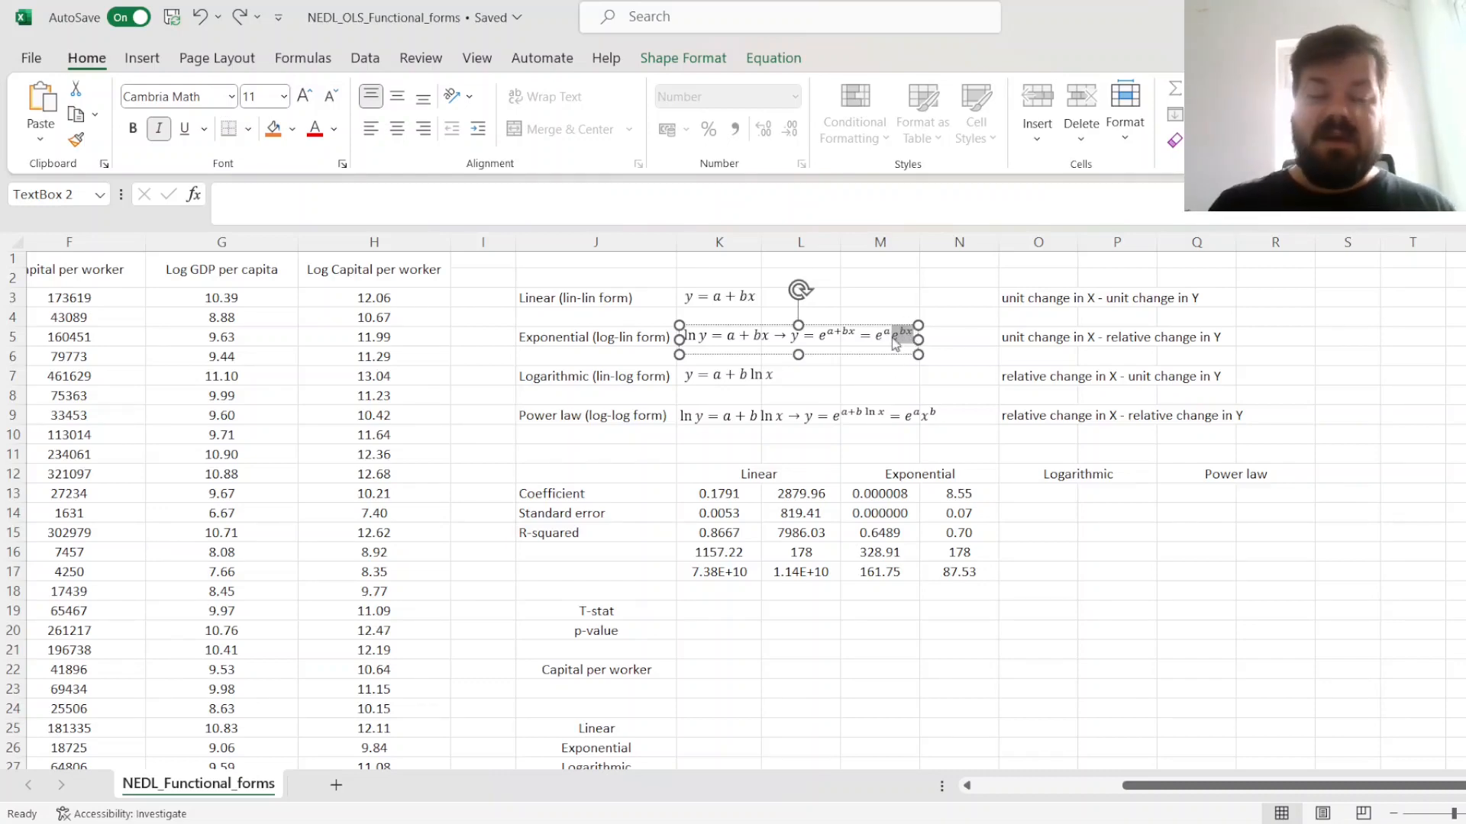
# - Calculate the exponential of the intercept N13 in M19 with the EXP function
pyautogui.click(864, 614)
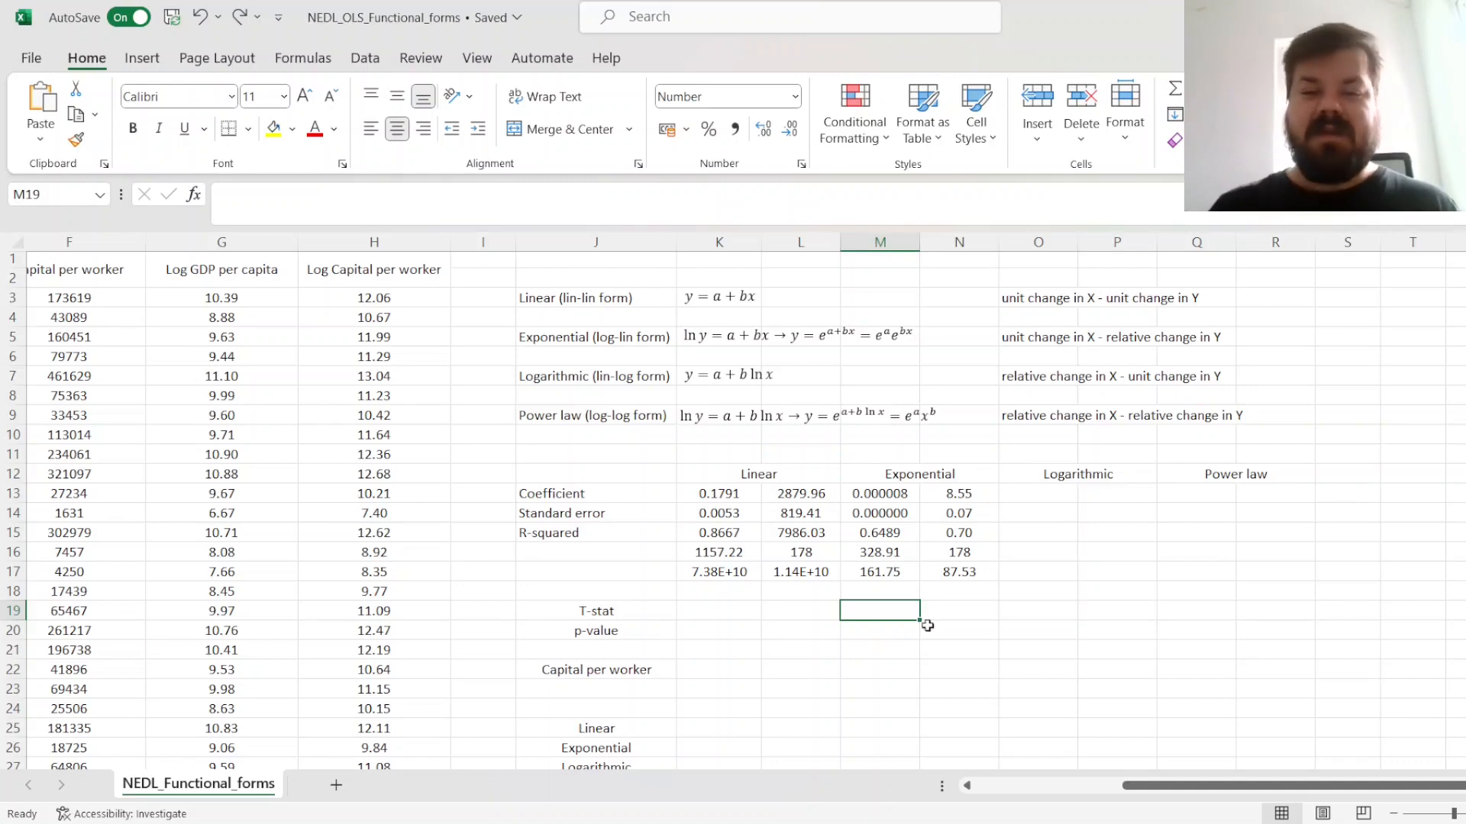
pyautogui.write('=EXP(')
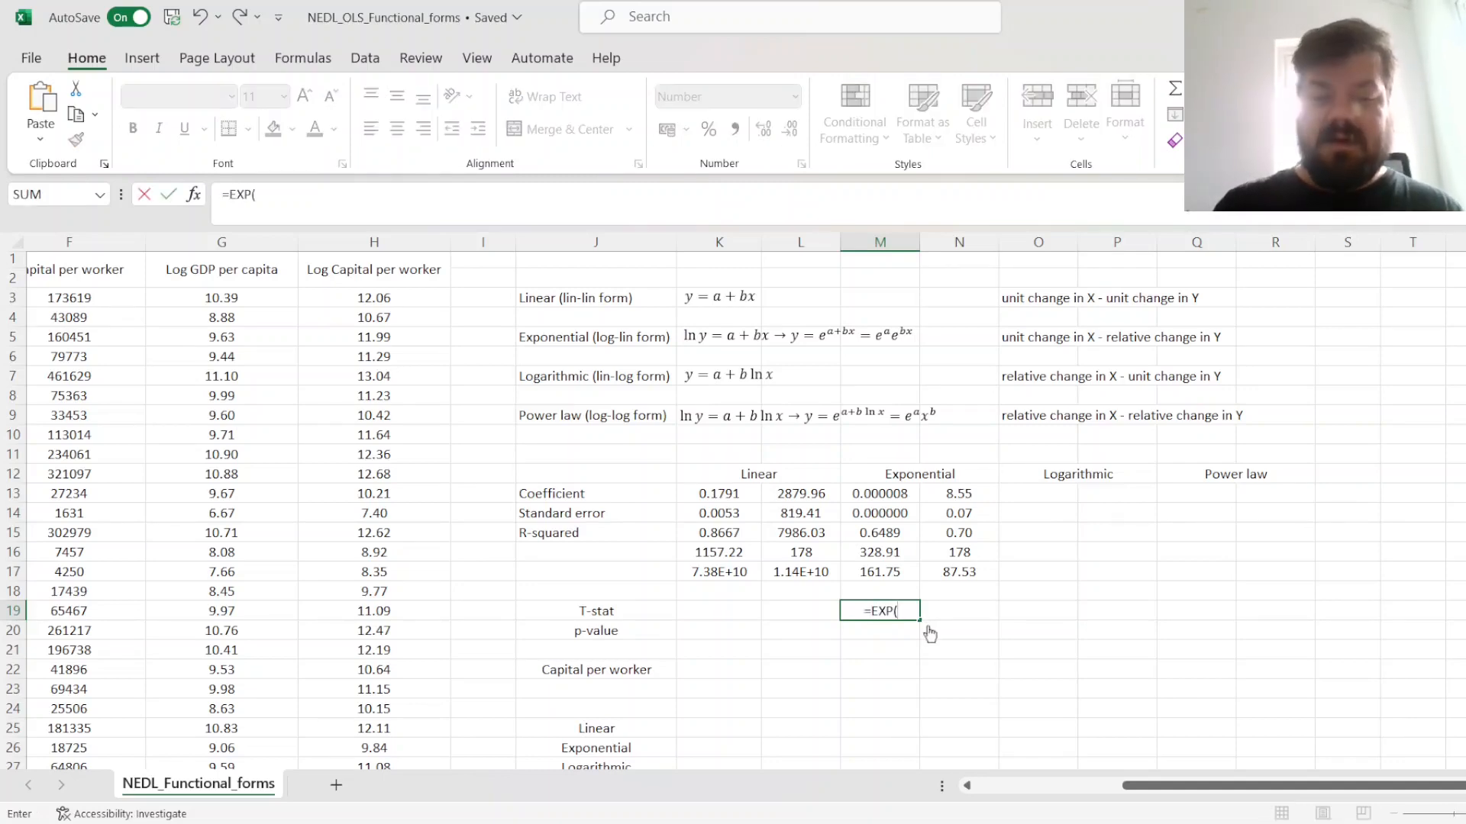
pyautogui.click(946, 496)
pyautogui.hotkey('ctrl', 'Return')
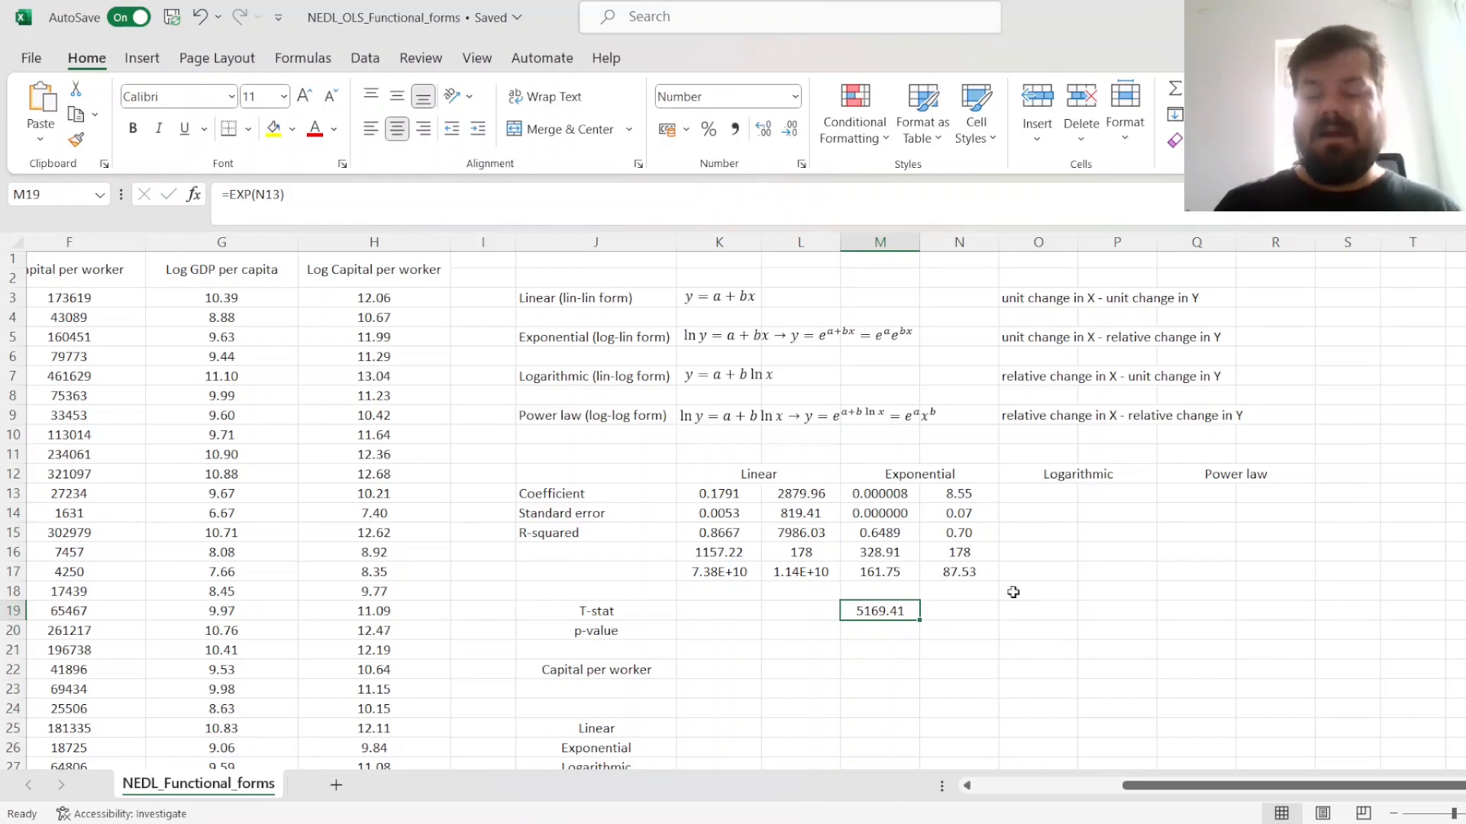
# - Check the linear intercept in L13 and compare the linear and exponential R-squared values in K15 and M15
pyautogui.click(770, 495)
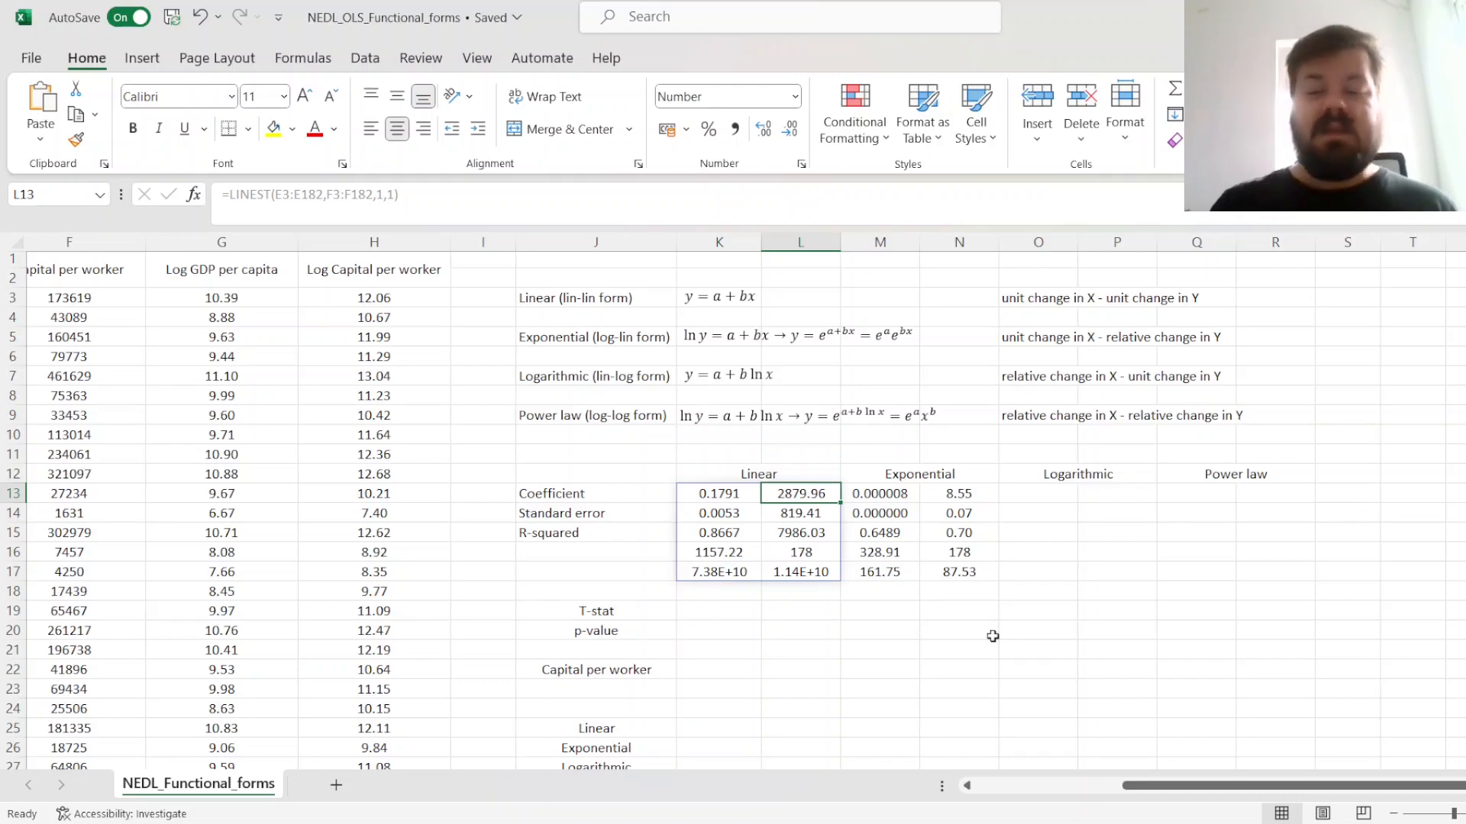
pyautogui.click(721, 535)
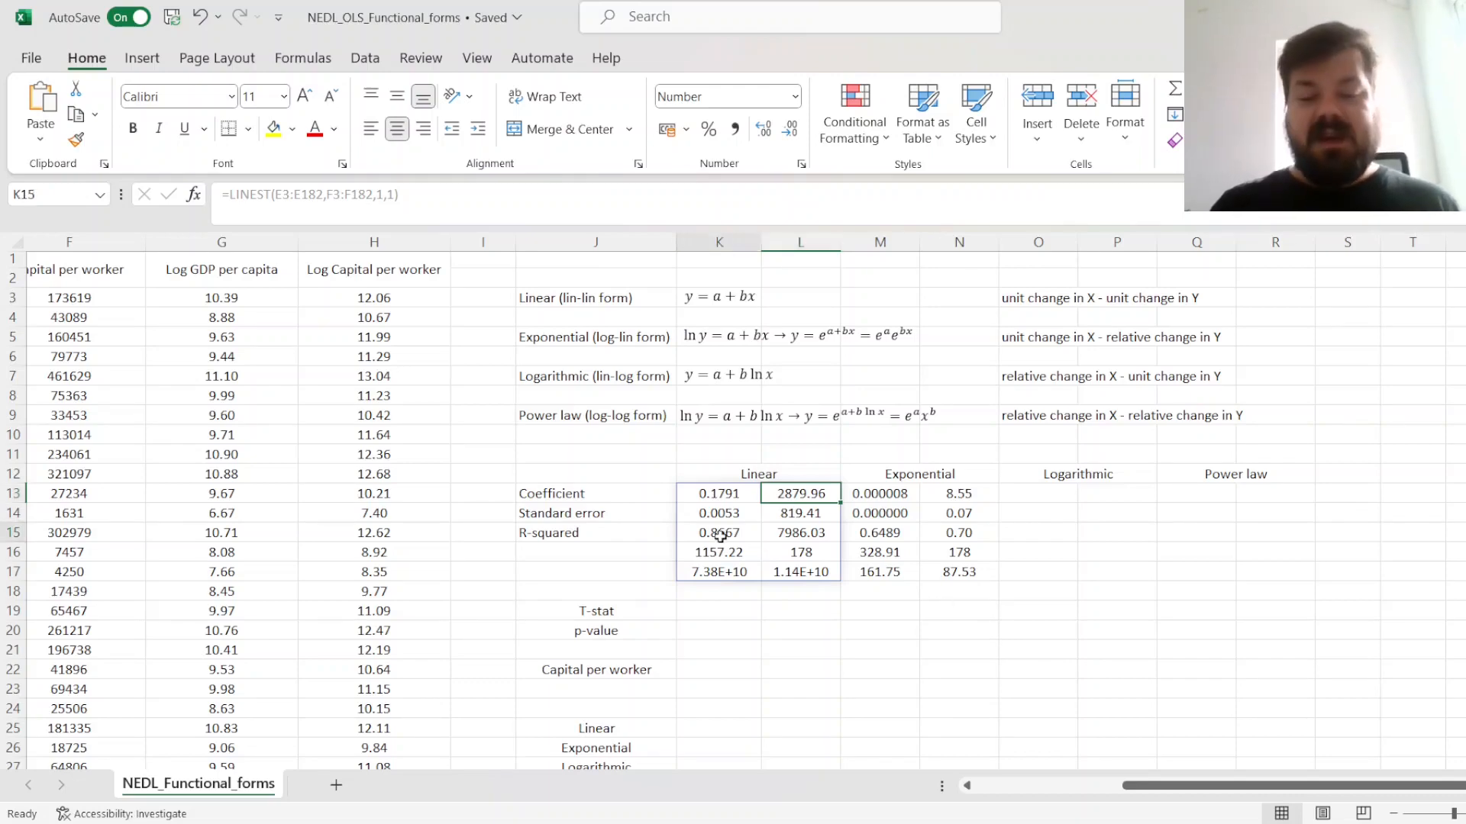
pyautogui.keyDown('ctrl'); pyautogui.click(895, 530); pyautogui.keyUp('ctrl')
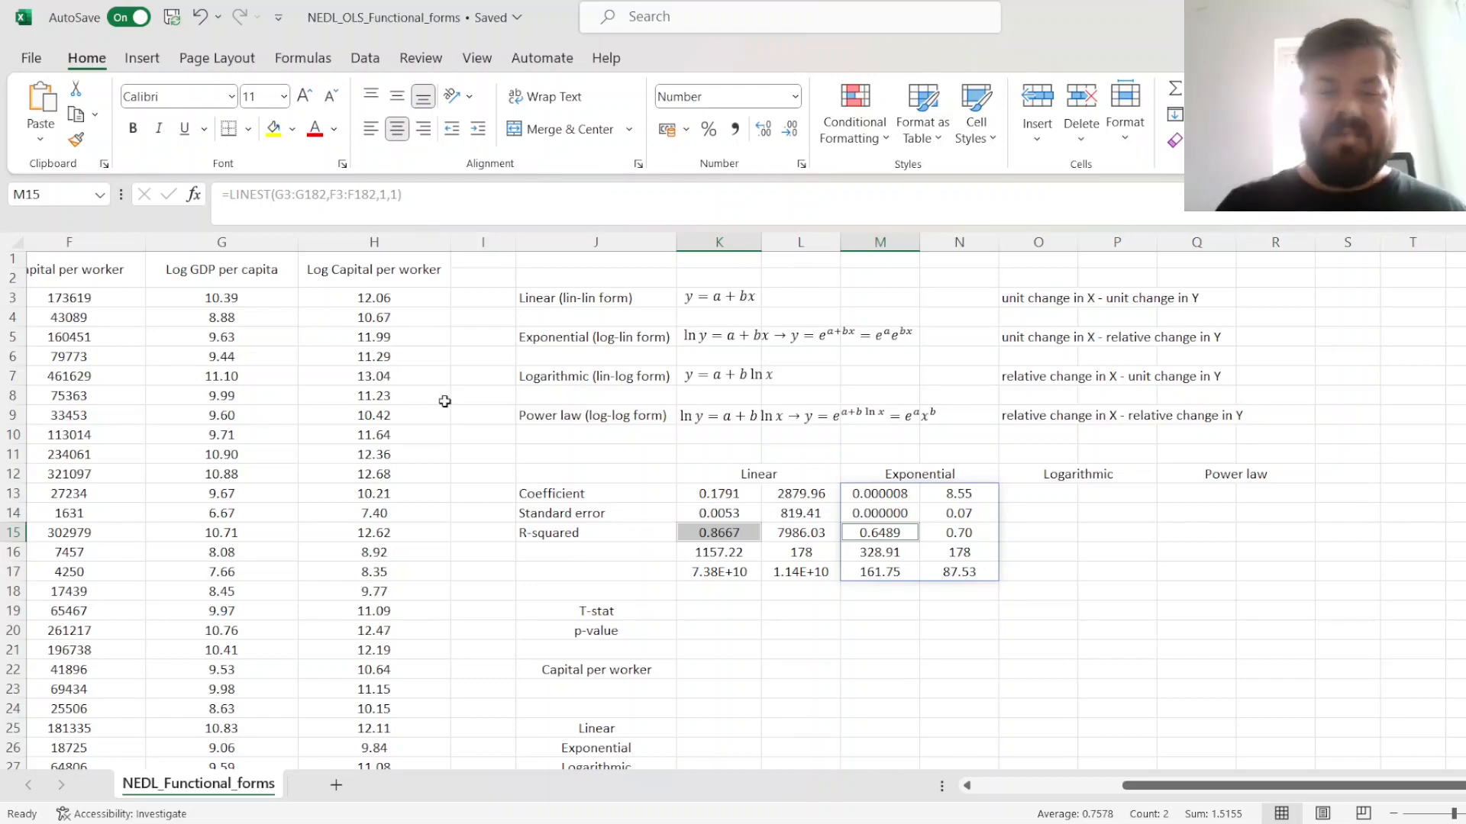
# - Examine the y term of the logarithmic (lin-log) equation for the next regression
pyautogui.click(1037, 494)
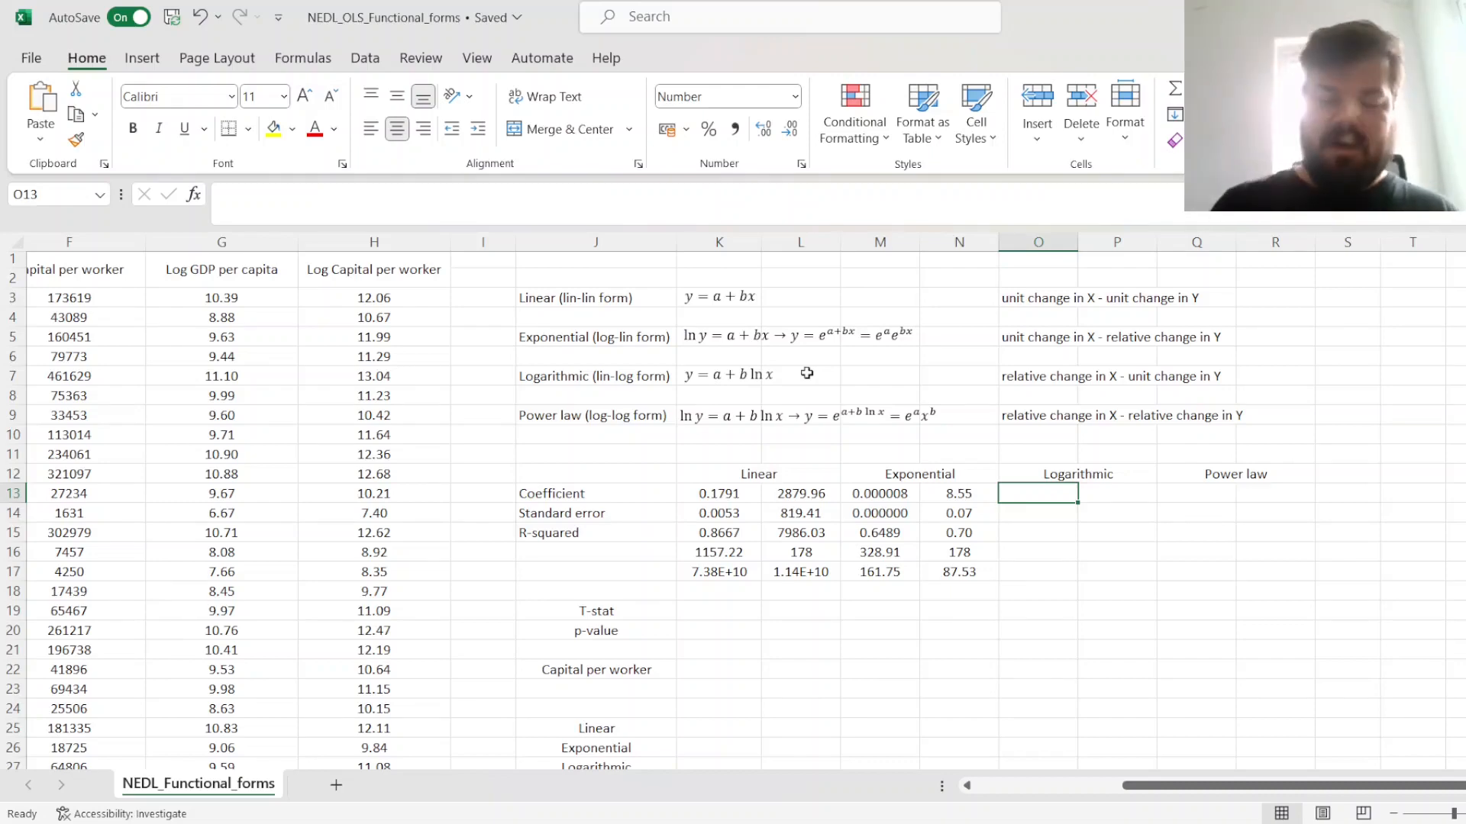
pyautogui.click(689, 374)
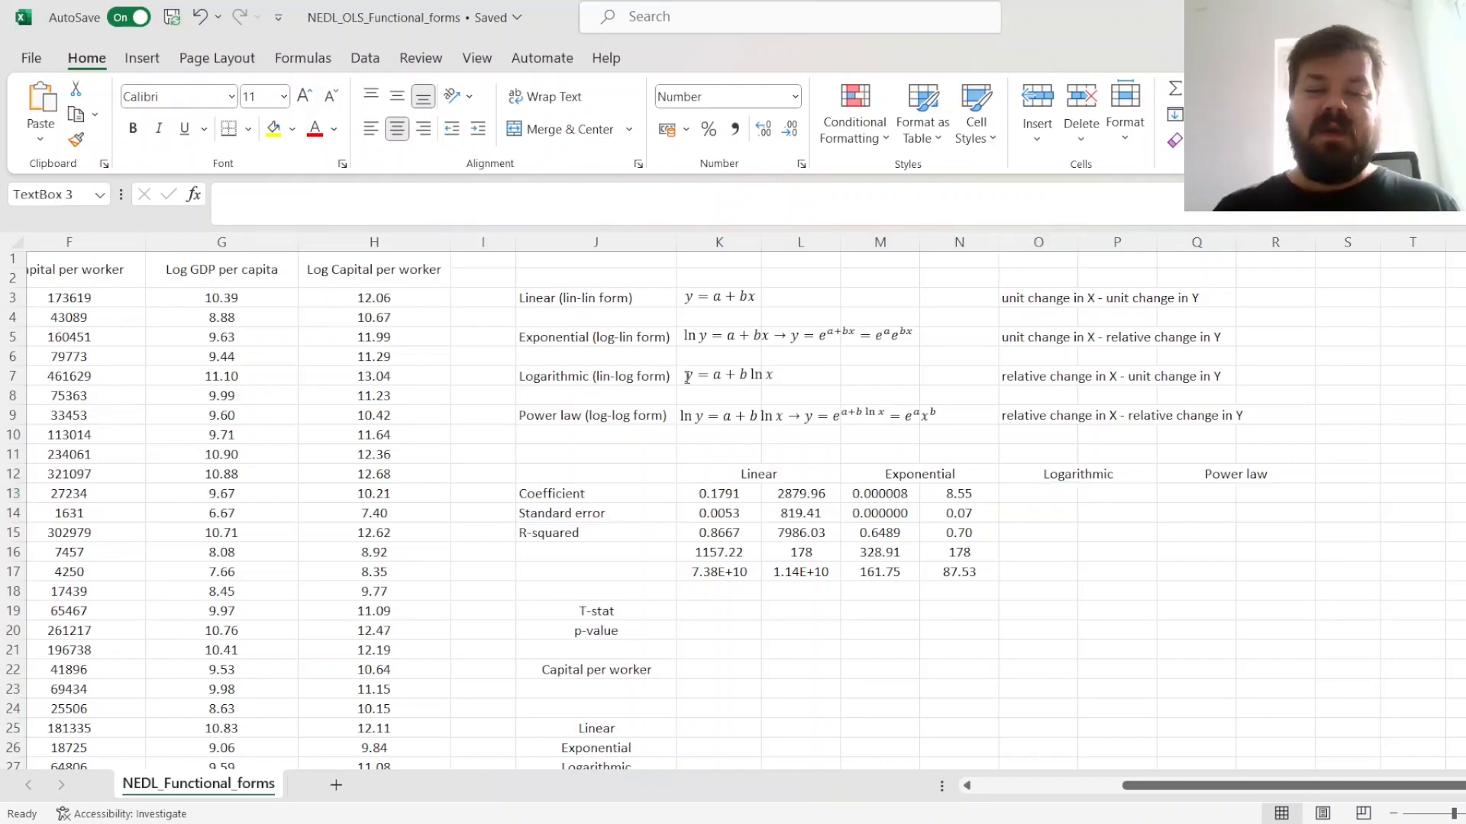
pyautogui.click(932, 393)
pyautogui.click(891, 377)
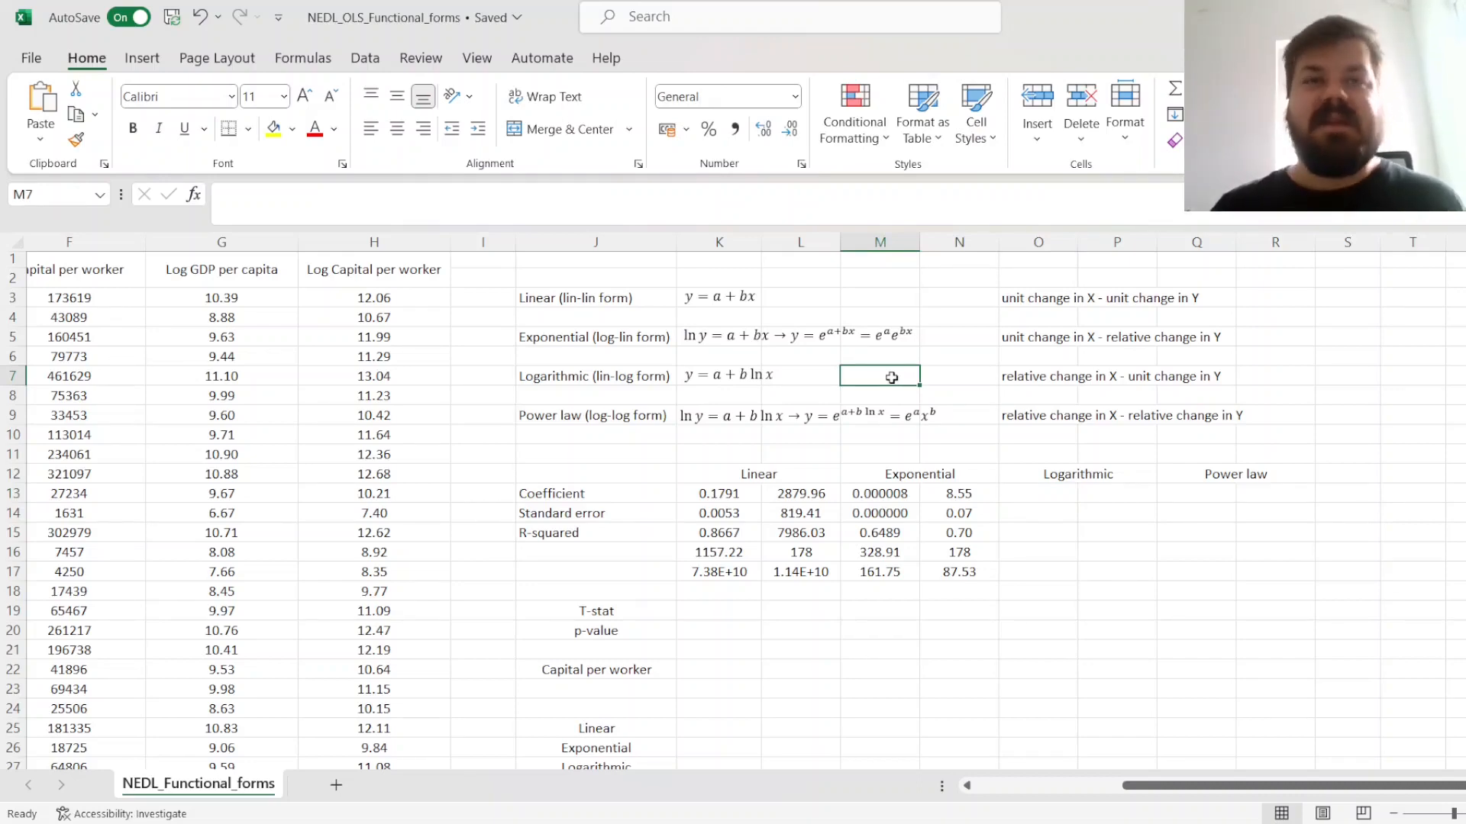
pyautogui.press('Right')
pyautogui.press('Right')
pyautogui.press('Left')
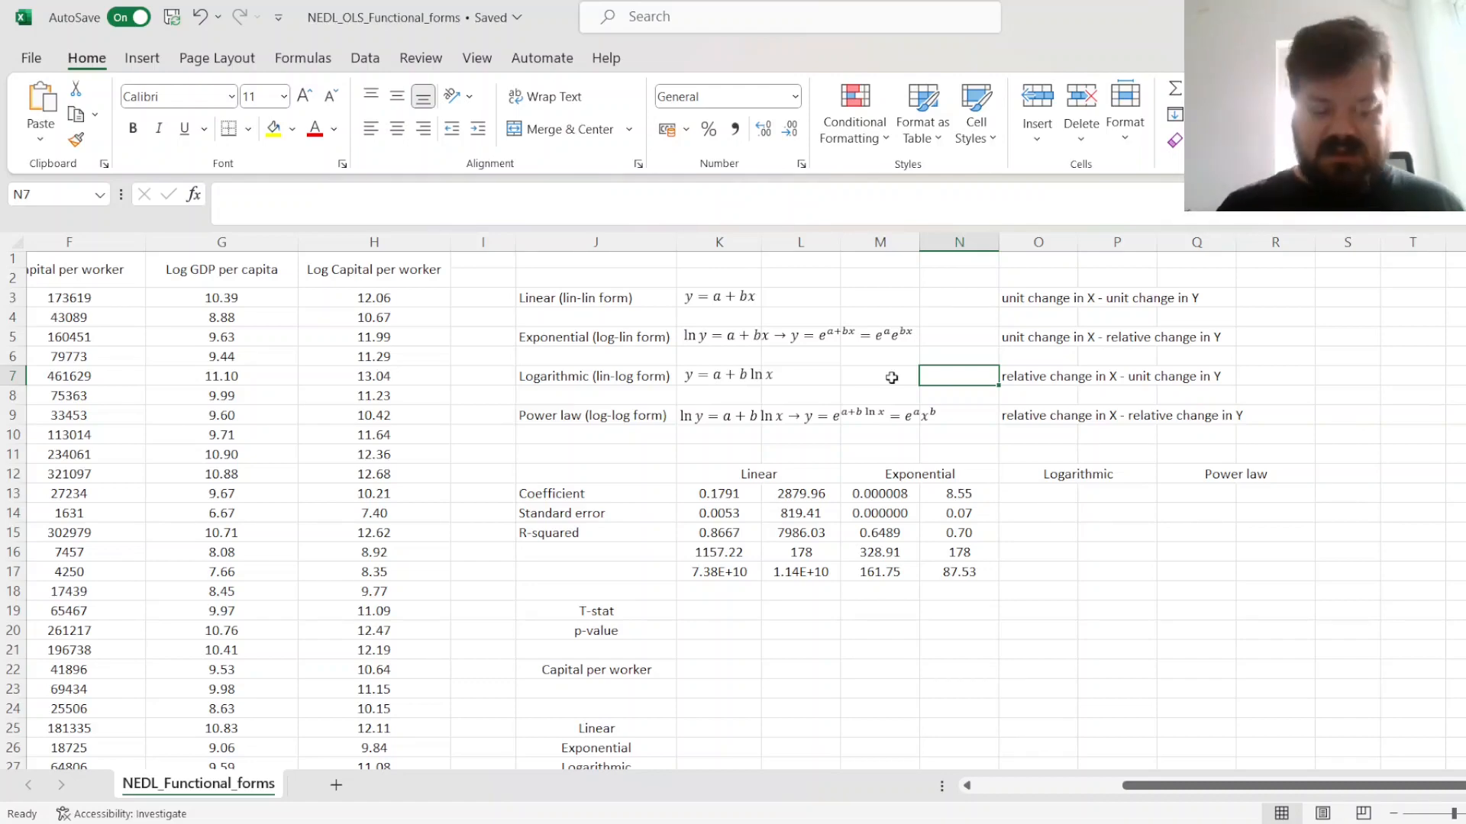
# - Run the logarithmic regression in O13 with LINEST on E3:E182 and H3:H182, using 1 for both the constant and statistics arguments
pyautogui.click(1020, 489)
pyautogui.write('=LINEST(')
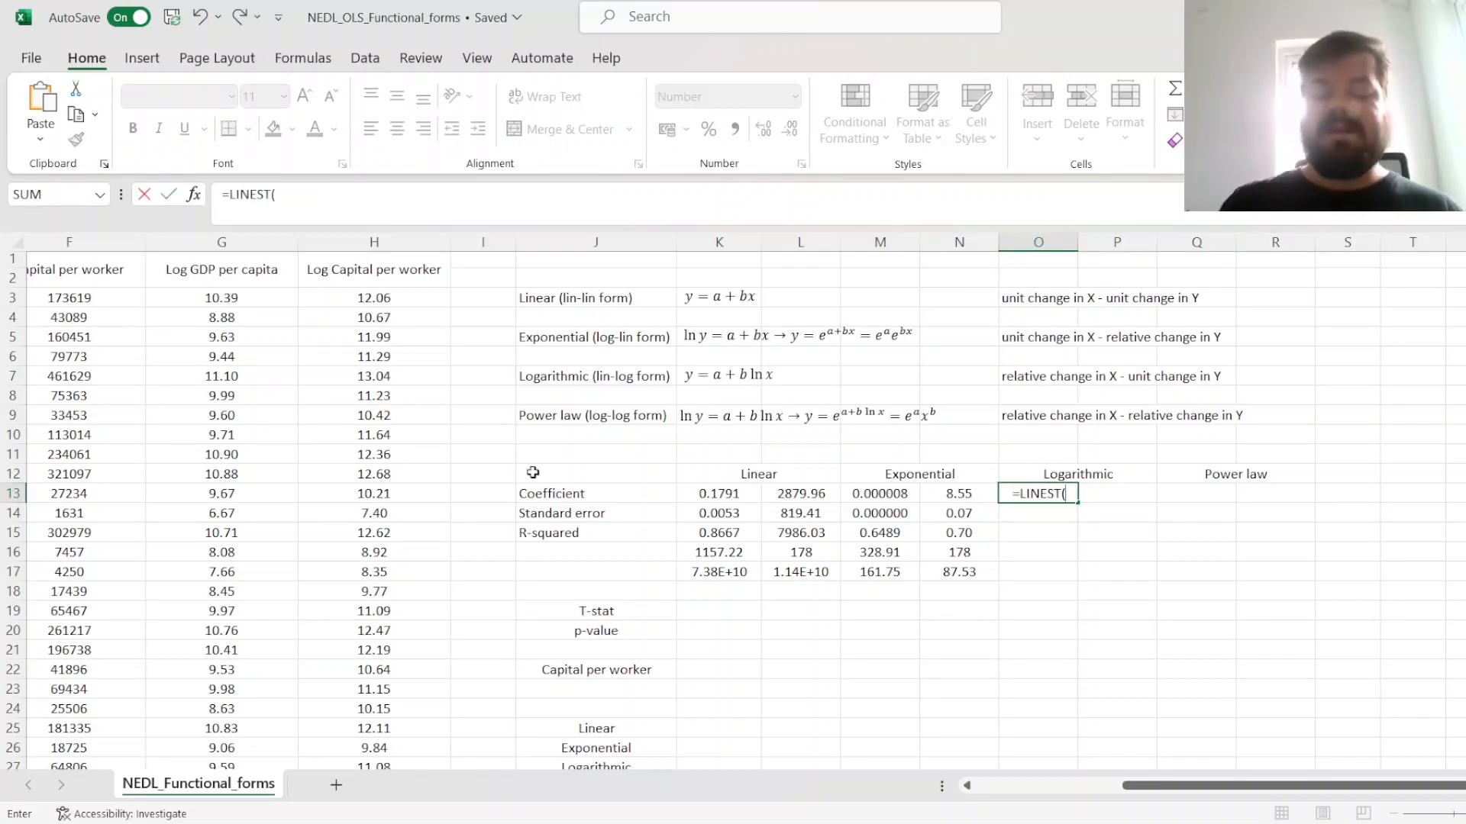
pyautogui.hscroll(-2, 533, 473)
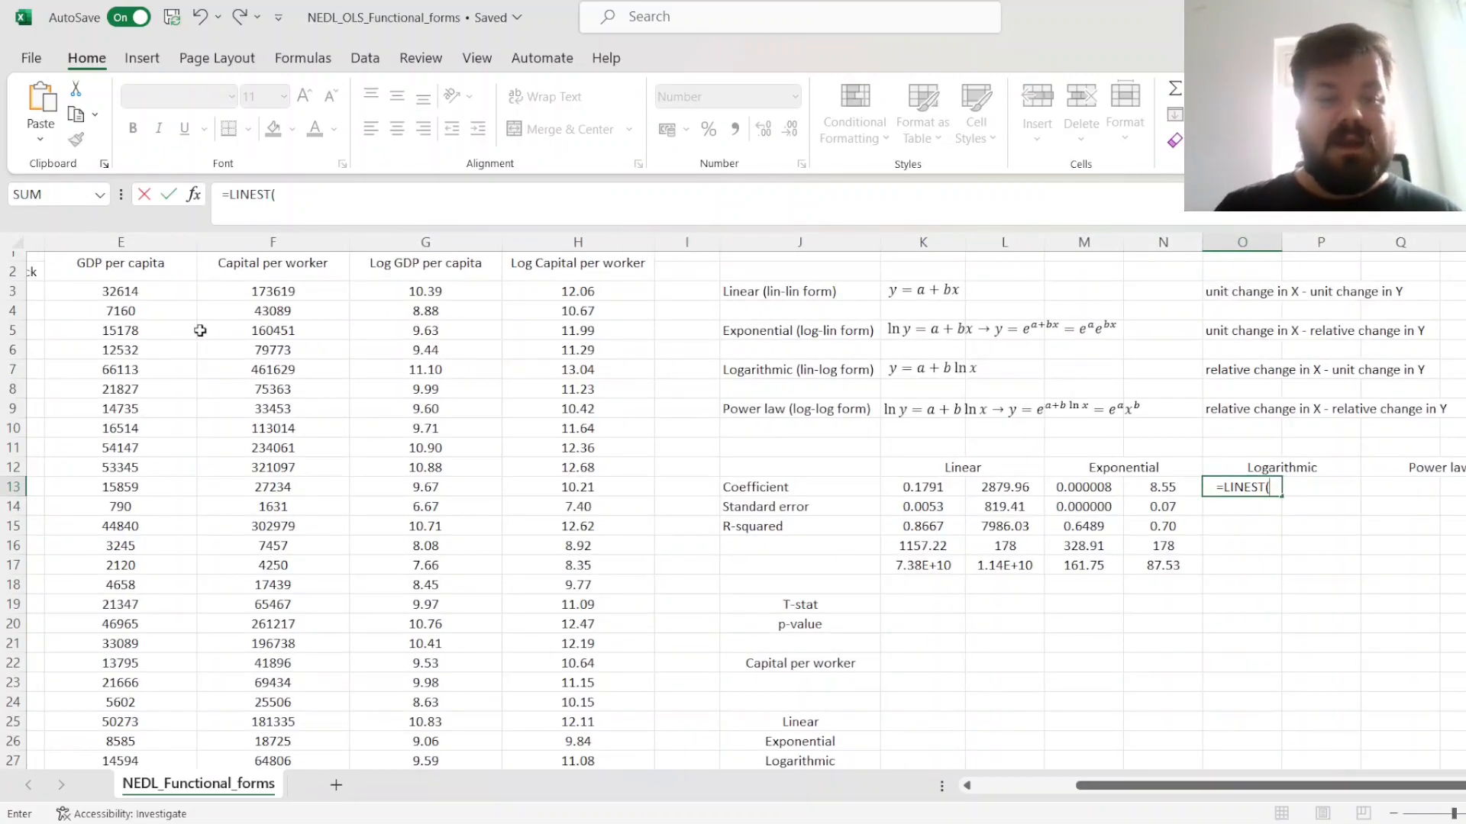
pyautogui.click(85, 284)
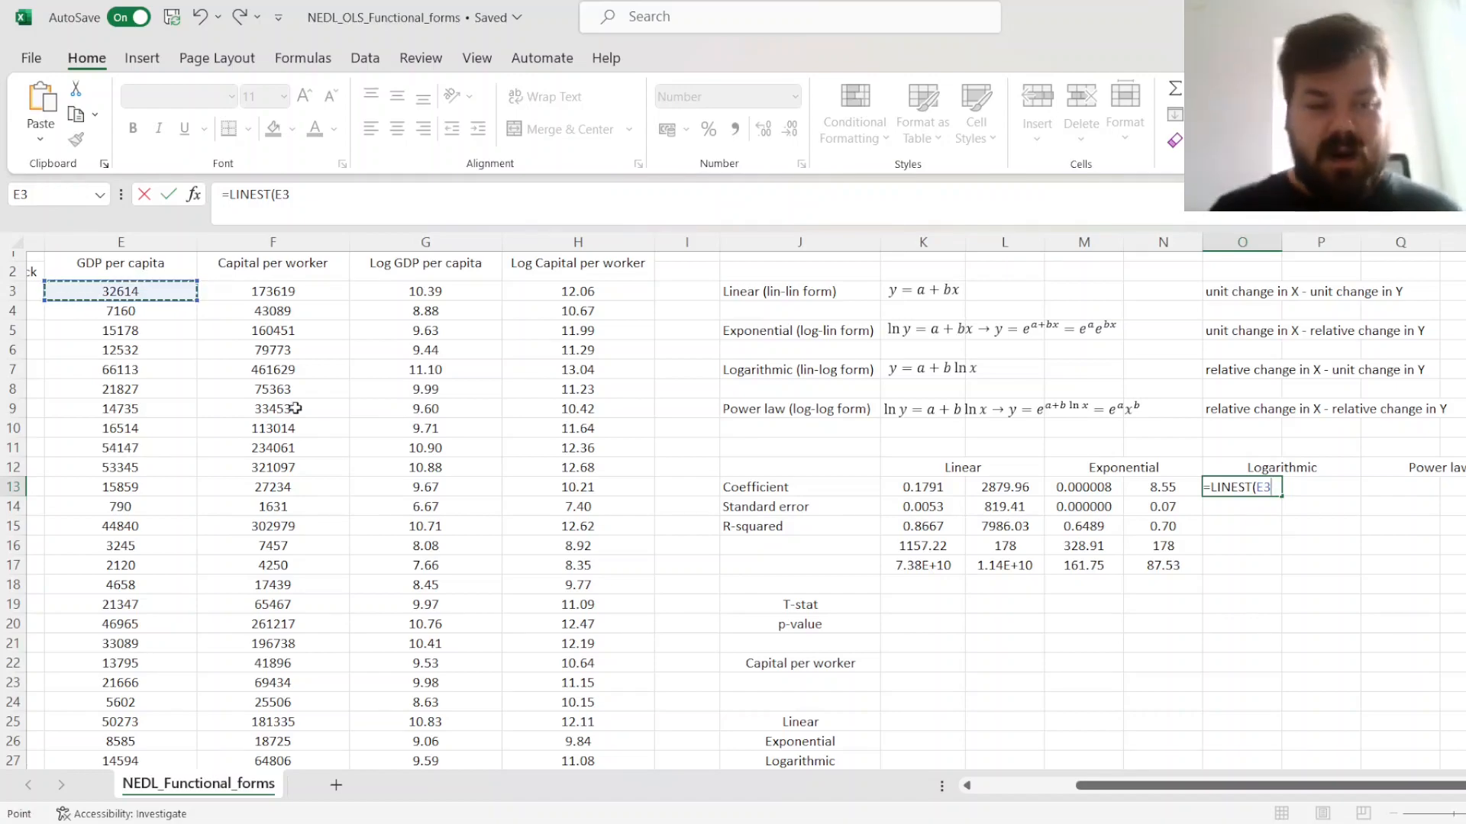
pyautogui.hotkey('ctrl', 'shift', 'Down')
pyautogui.write(',')
pyautogui.click(580, 462)
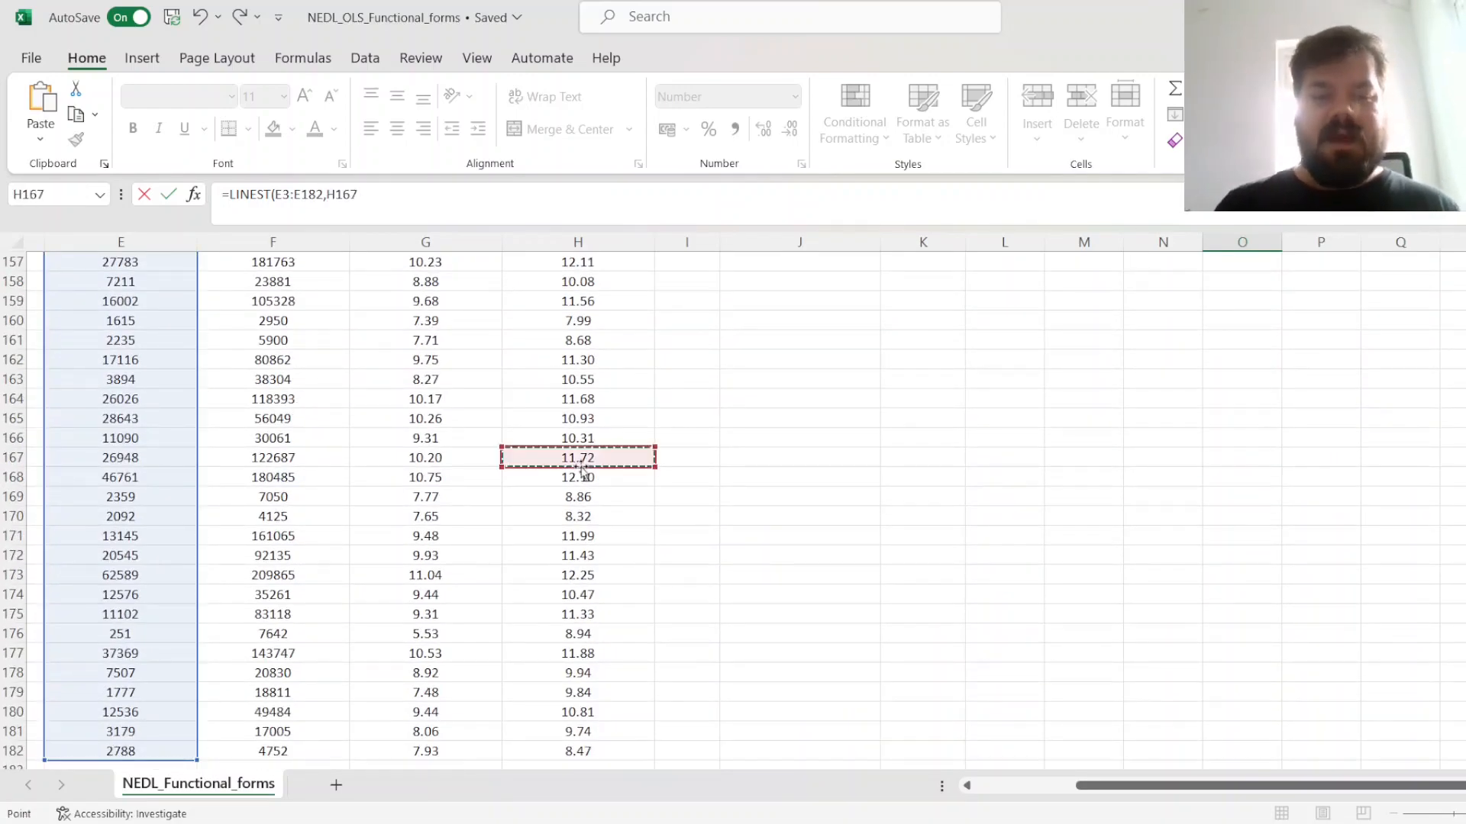
pyautogui.hotkey('ctrl', 'Up')
pyautogui.press('Down')
pyautogui.hotkey('ctrl', 'shift', 'Down')
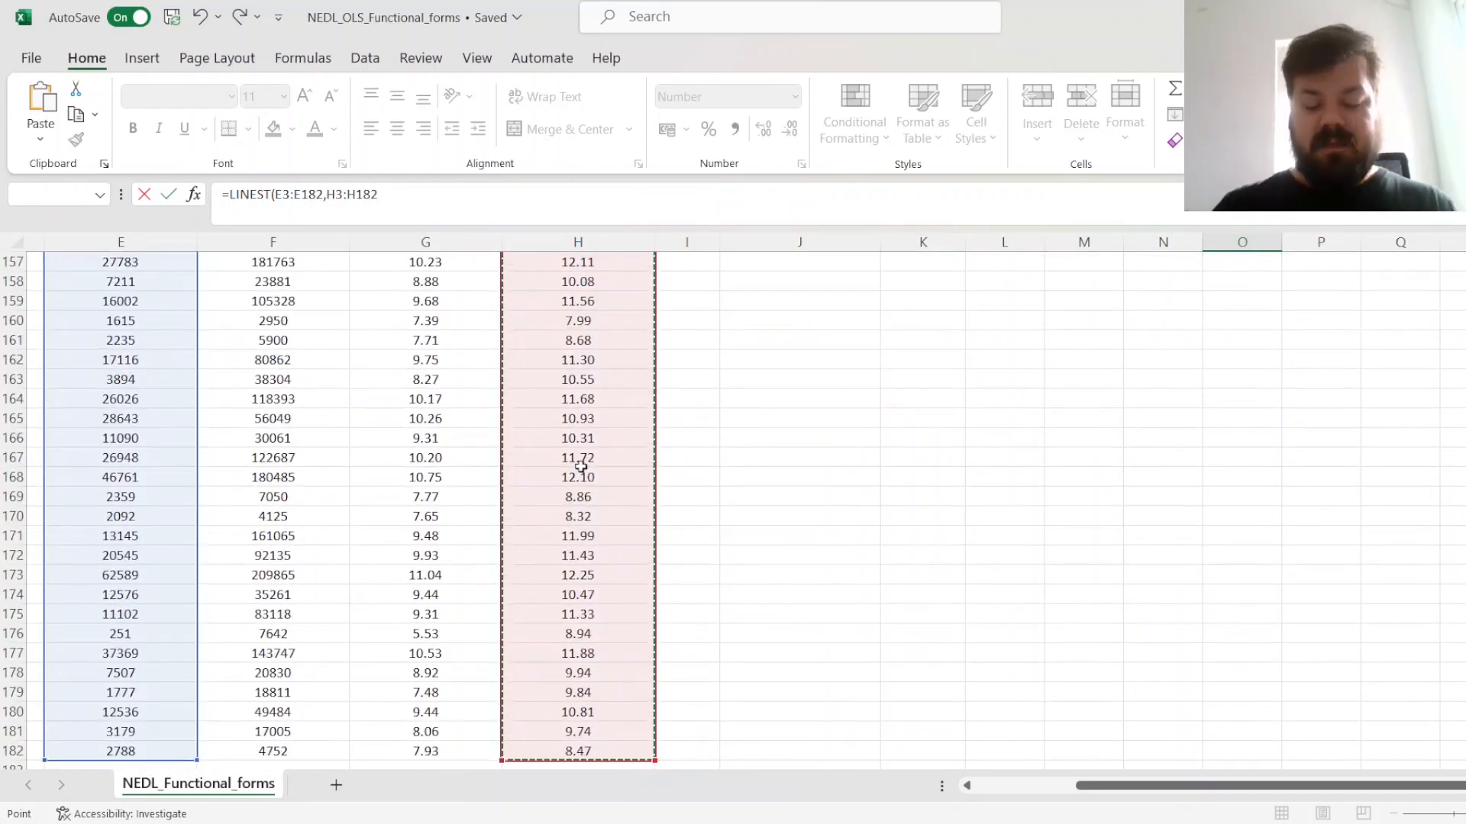
pyautogui.write(',1,1')
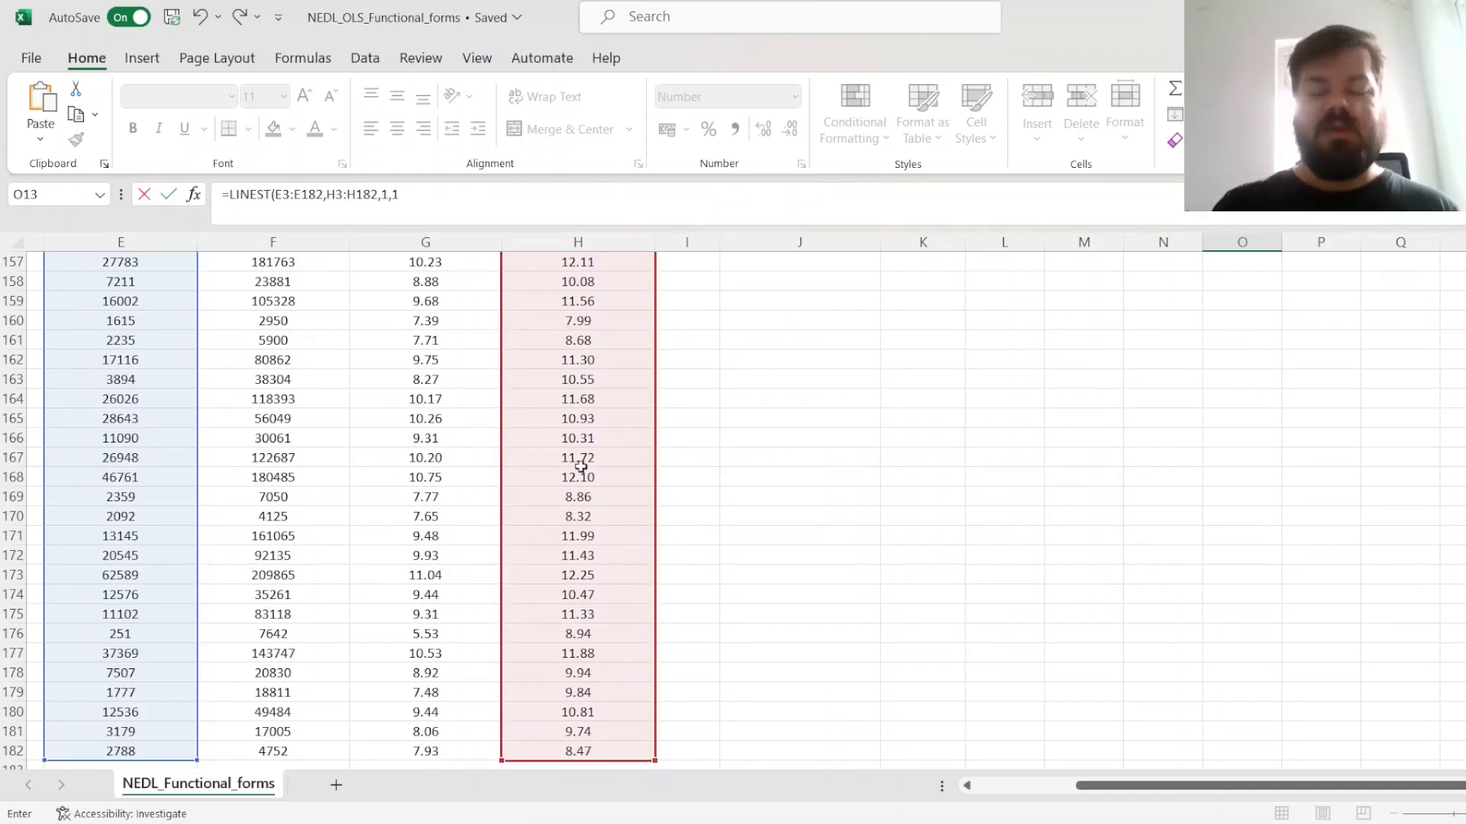
pyautogui.press('Return')
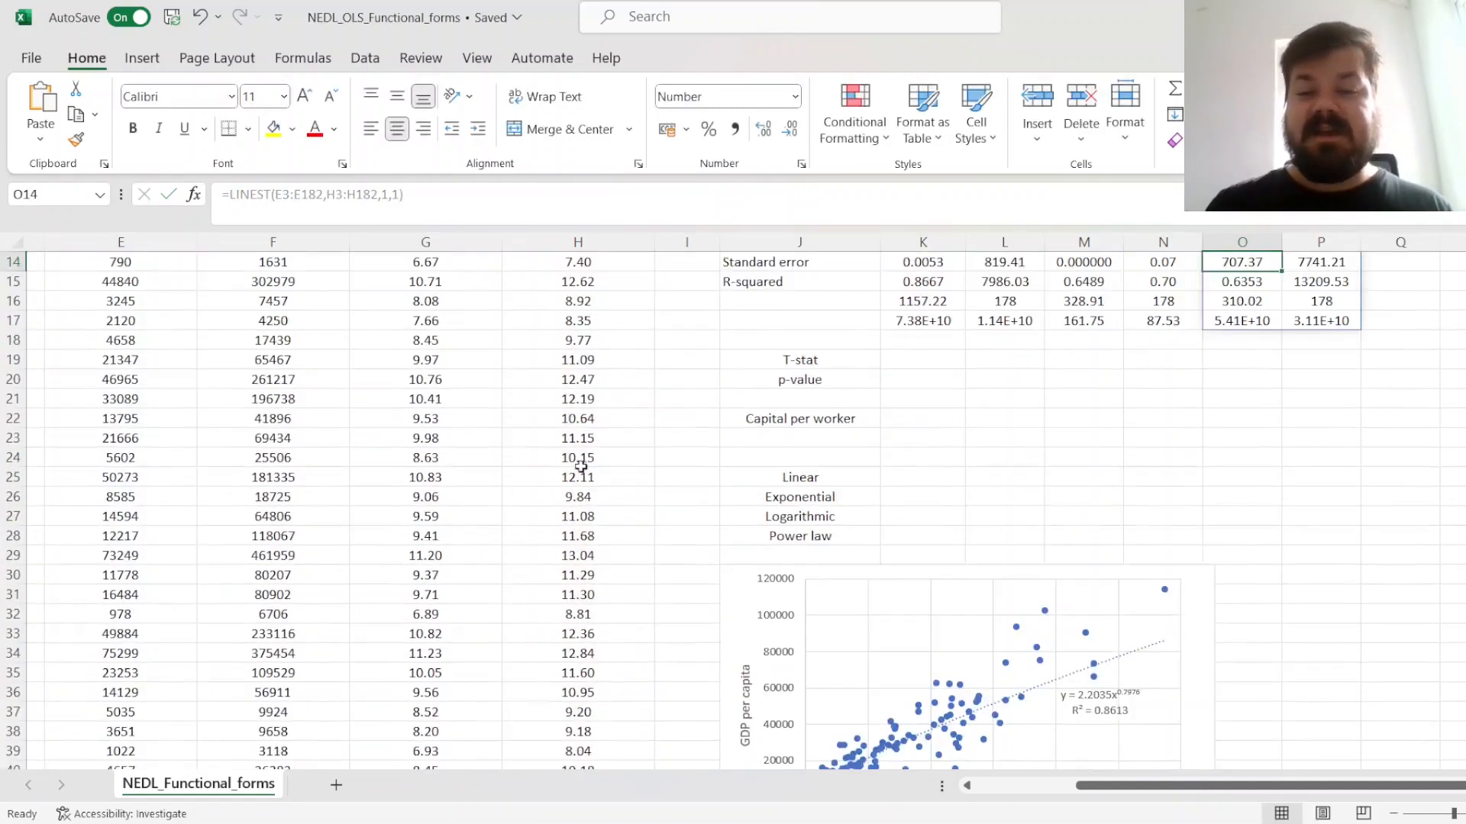
# - Review the logarithmic coefficients in O13:P13 and compare the R-squared values in O15, M15 and K15
pyautogui.press('Up')
pyautogui.press('Up')
pyautogui.press('Up')
pyautogui.press('Up')
pyautogui.press('Up')
pyautogui.press('Up')
pyautogui.press('Up')
pyautogui.press('Up')
pyautogui.press('Up')
pyautogui.press('Up')
pyautogui.press('Up')
pyautogui.press('Up')
pyautogui.press('Up')
pyautogui.hscroll(1, 1119, 498)
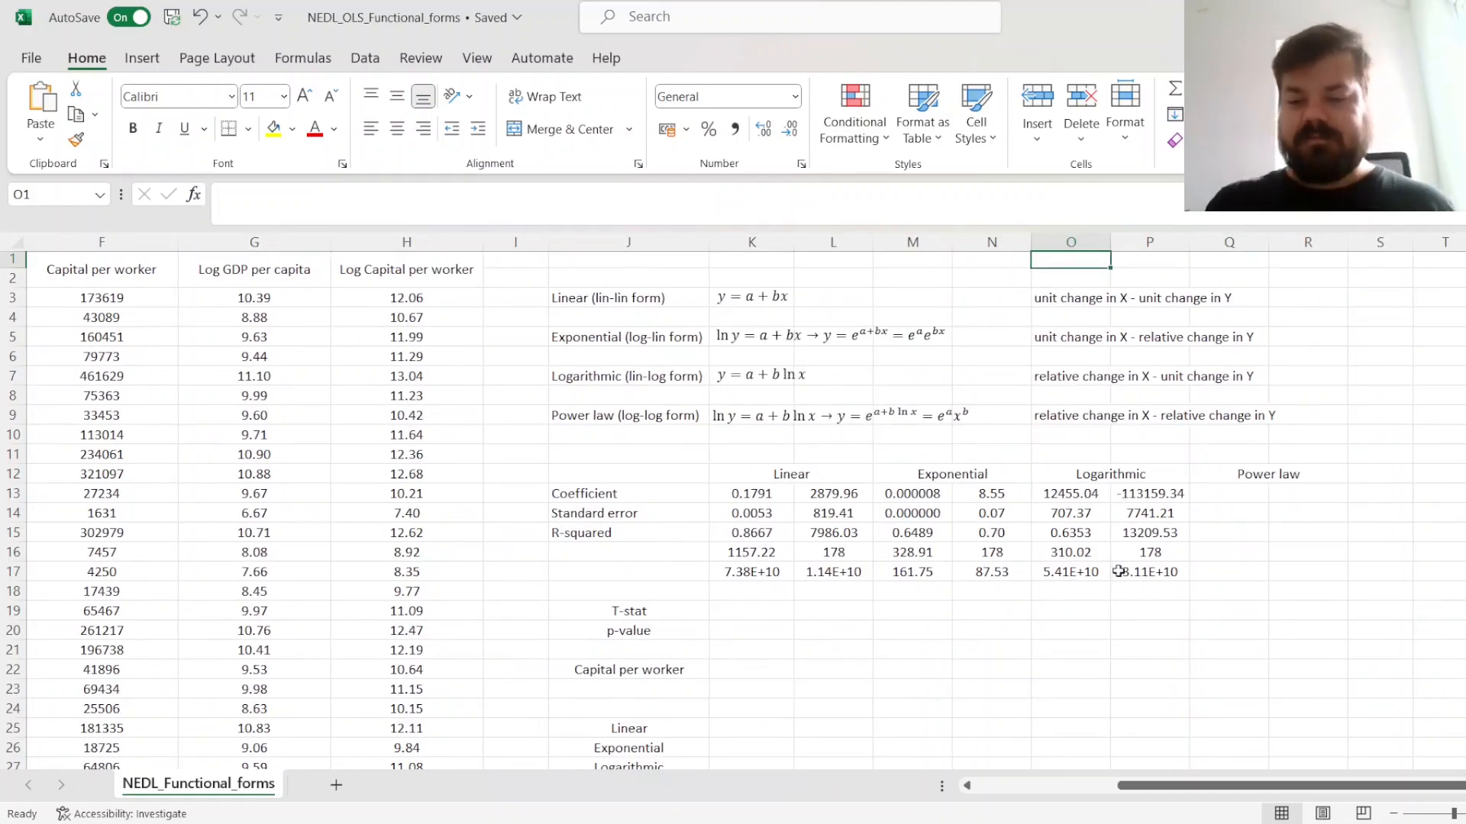
pyautogui.moveTo(1073, 495); pyautogui.dragTo(1153, 493)
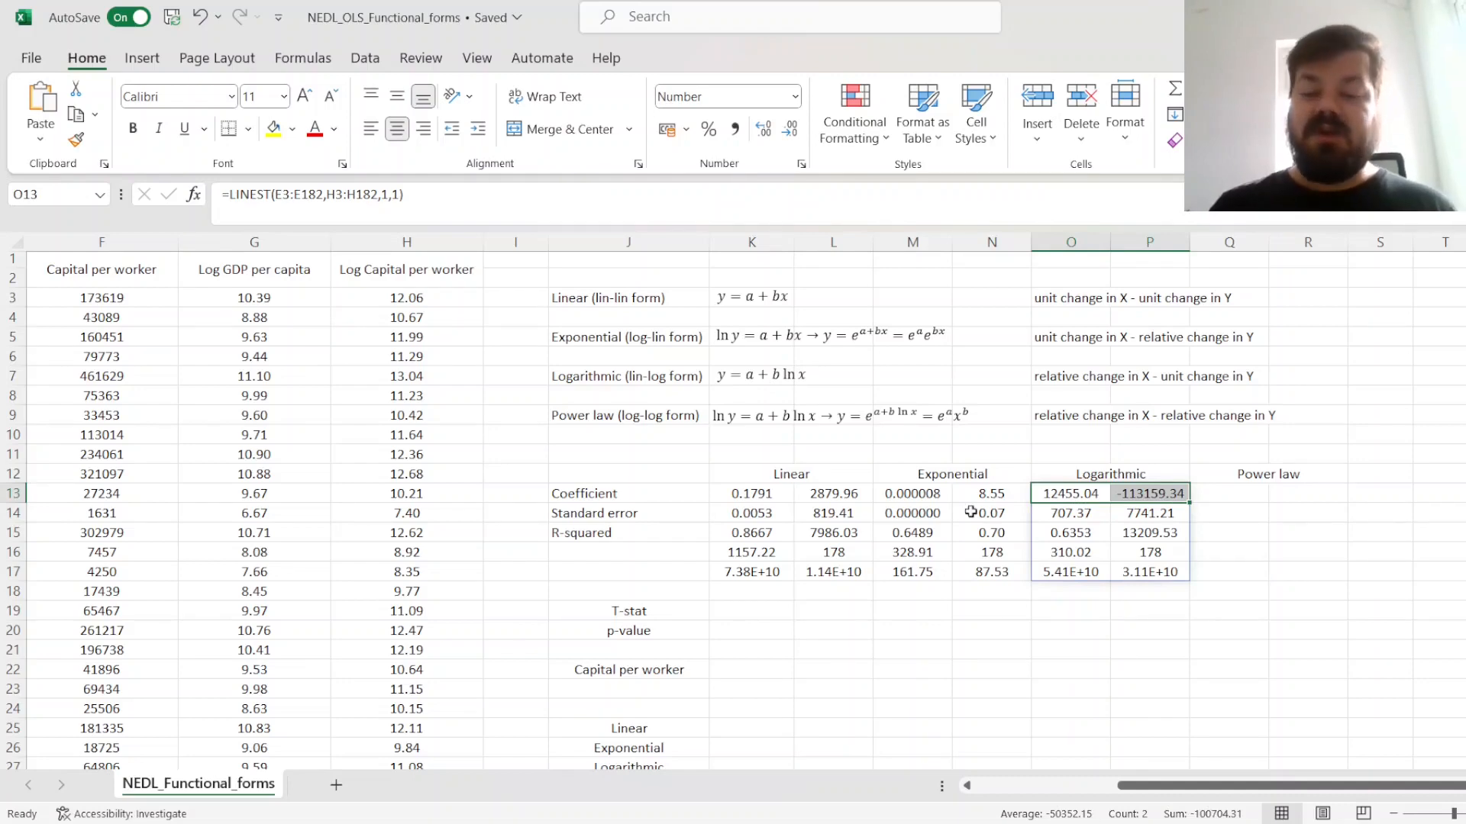
pyautogui.click(1047, 533)
pyautogui.keyDown('ctrl'); pyautogui.click(918, 534); pyautogui.keyUp('ctrl')
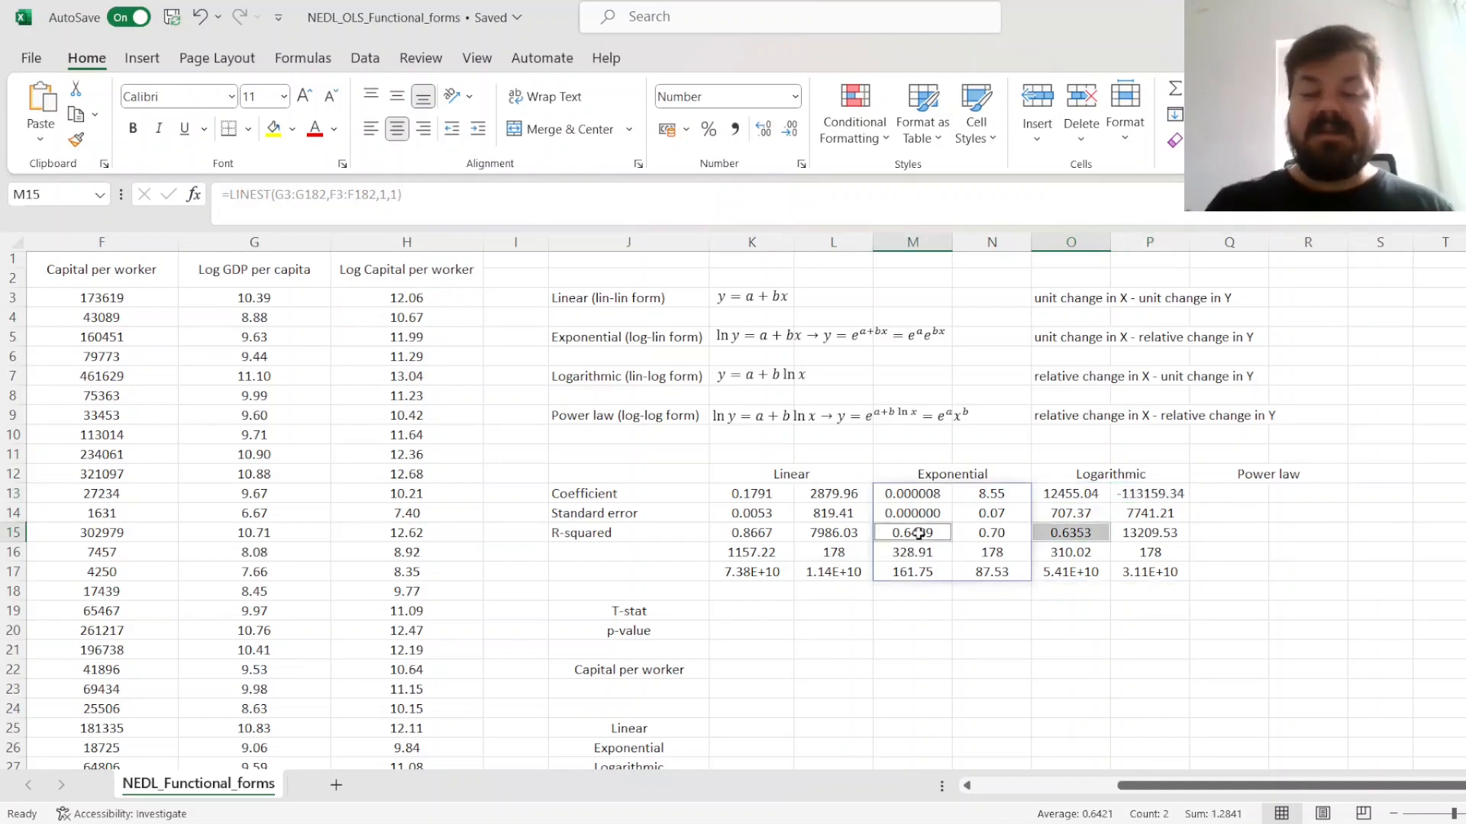
pyautogui.keyDown('ctrl'); pyautogui.click(752, 533); pyautogui.keyUp('ctrl')
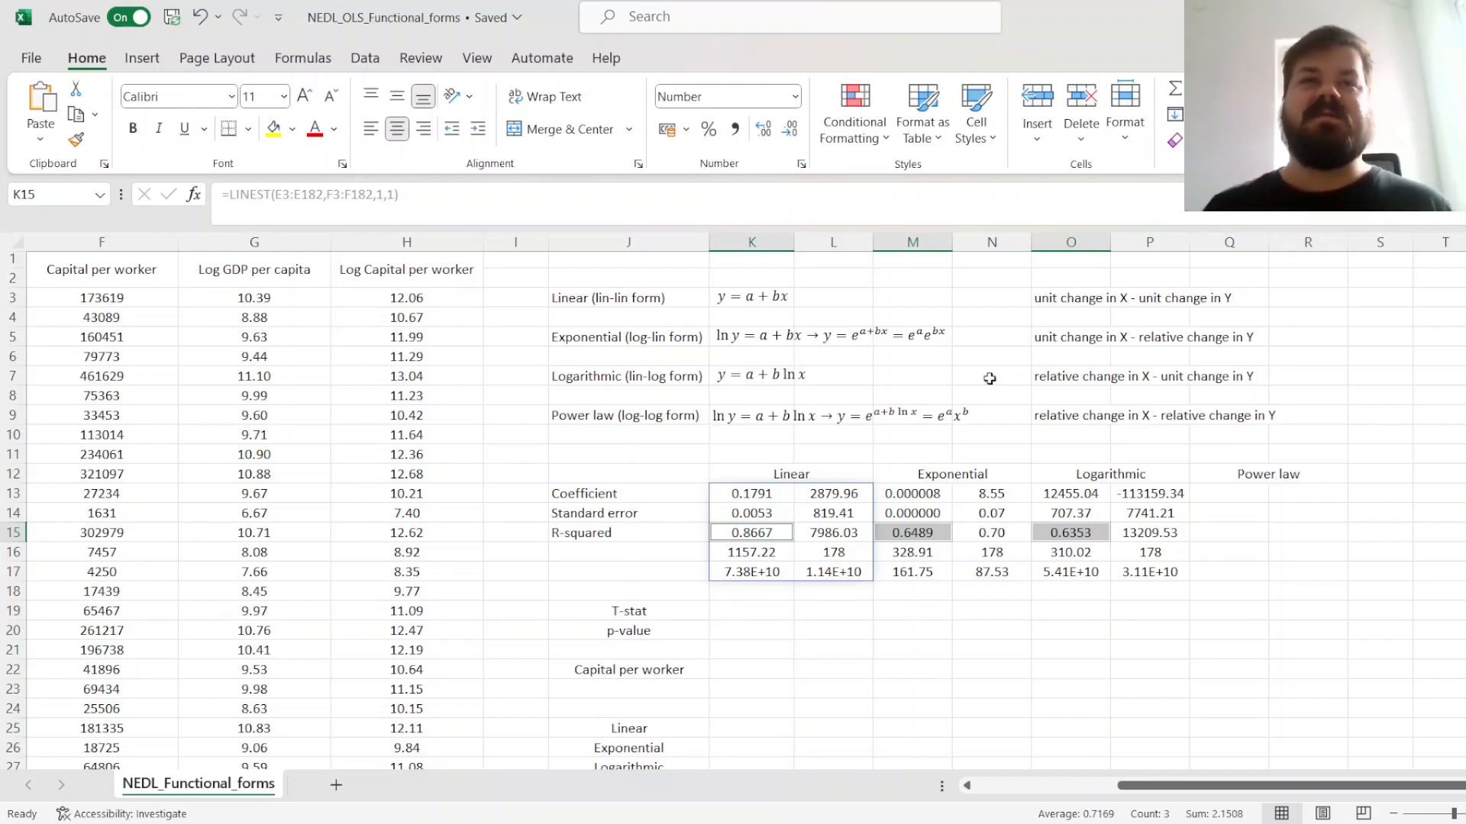
# - Examine the ln x term of the logarithmic equation, its intercept in P13, and the x^b factor of the power law equation
pyautogui.click(797, 378)
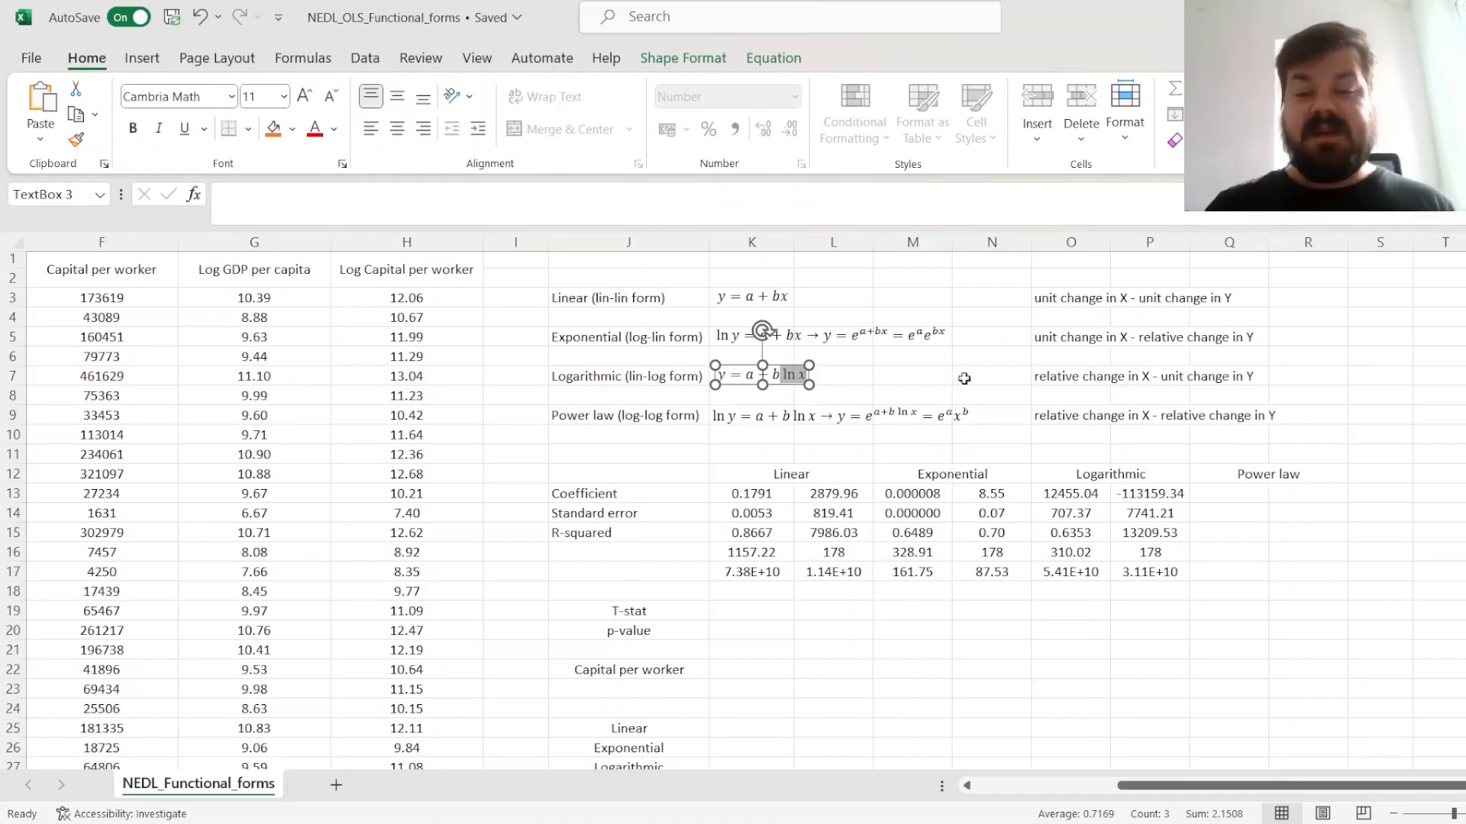
pyautogui.click(900, 377)
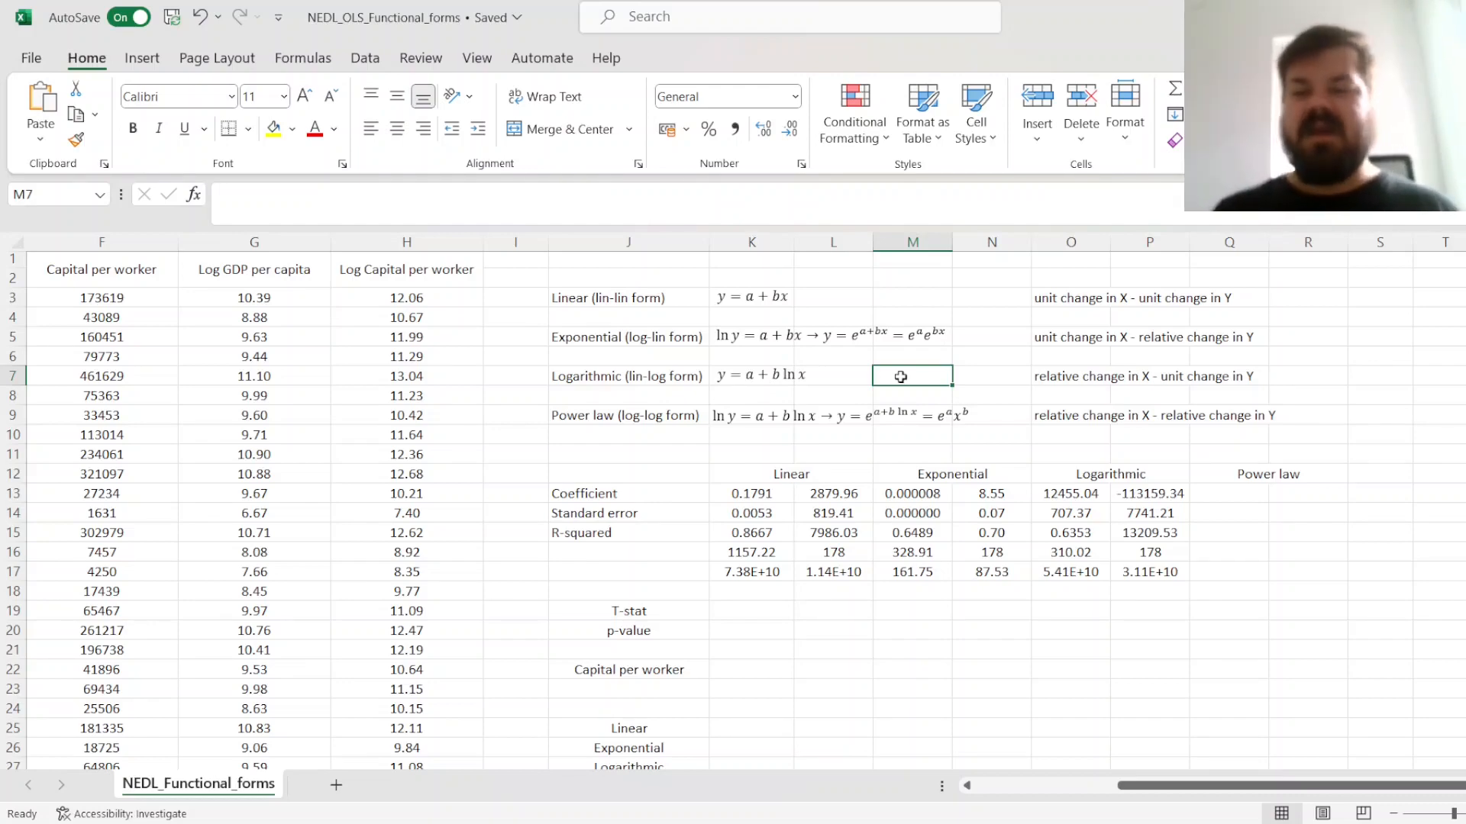
pyautogui.click(1141, 492)
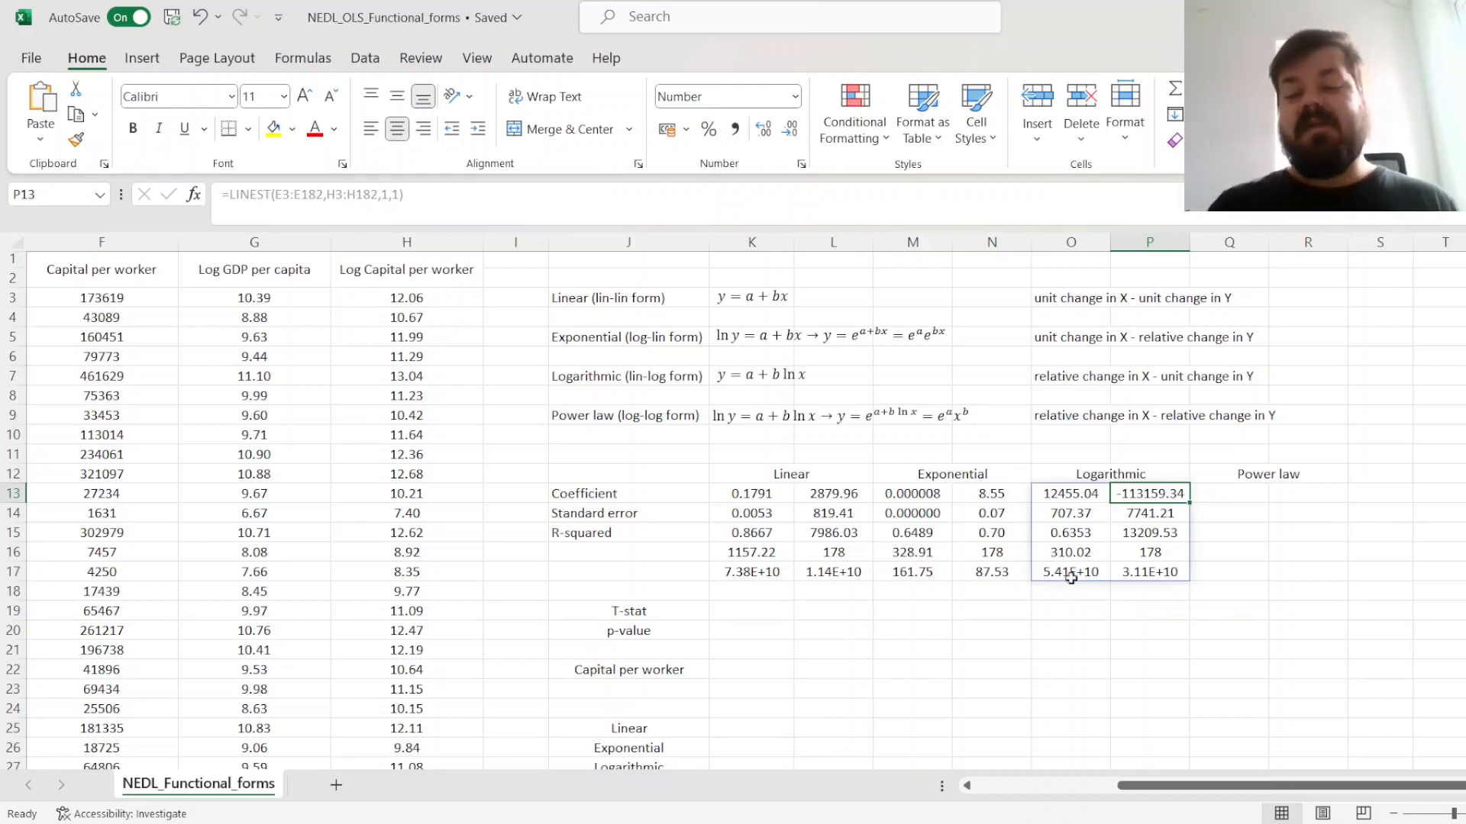
pyautogui.click(1001, 377)
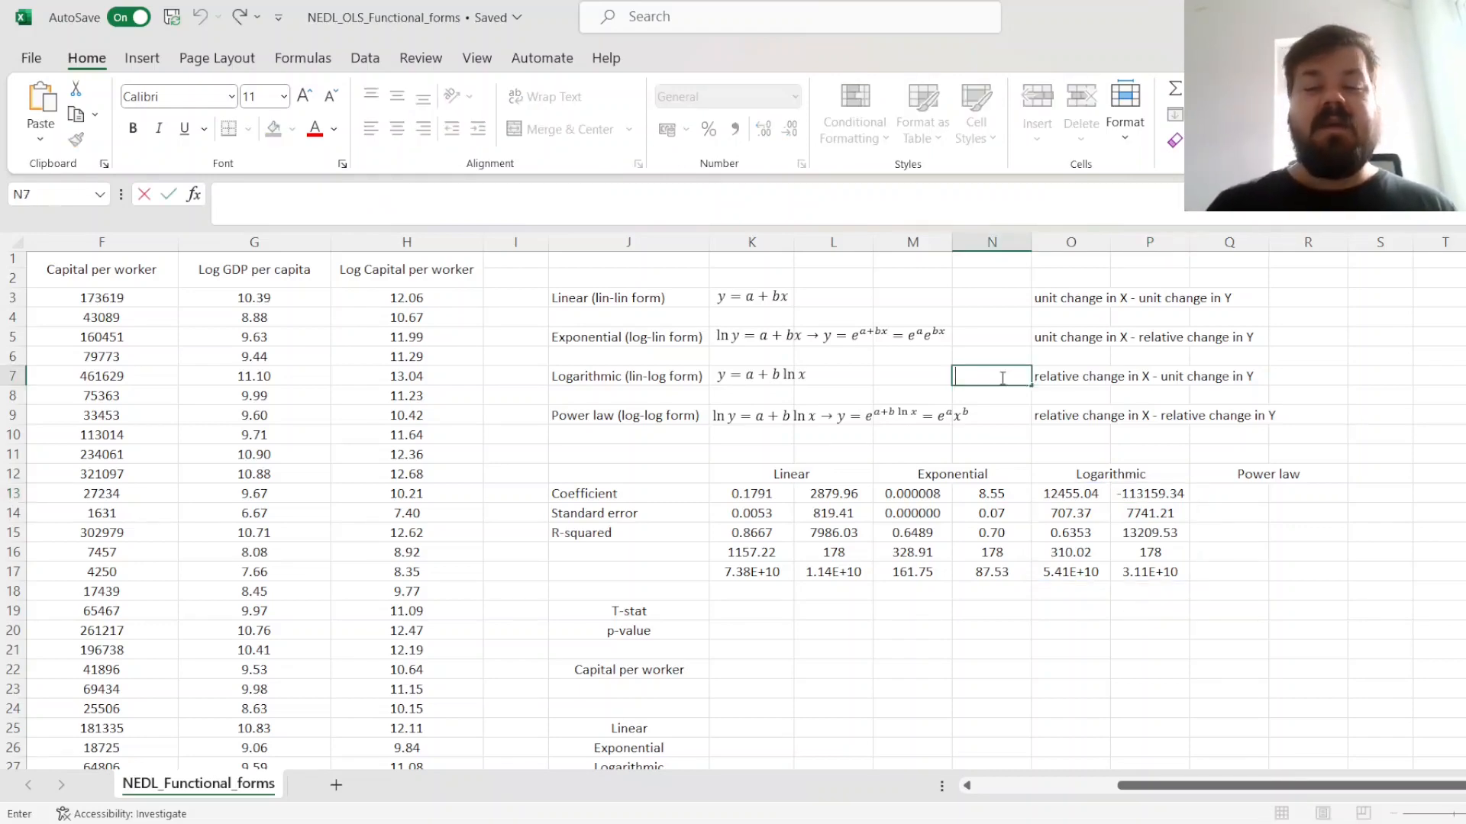
pyautogui.click(903, 372)
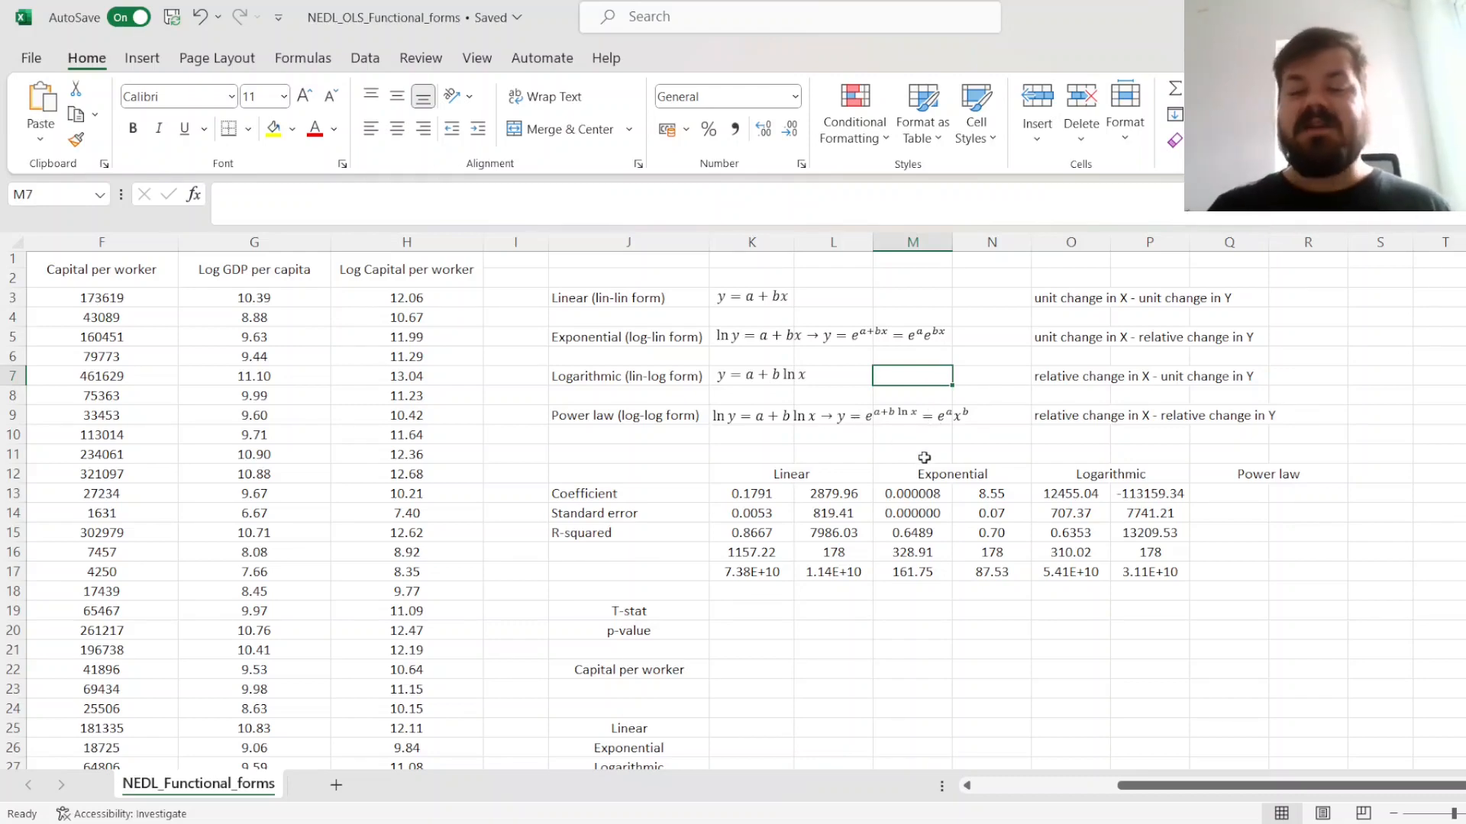
pyautogui.moveTo(937, 416); pyautogui.dragTo(972, 419)
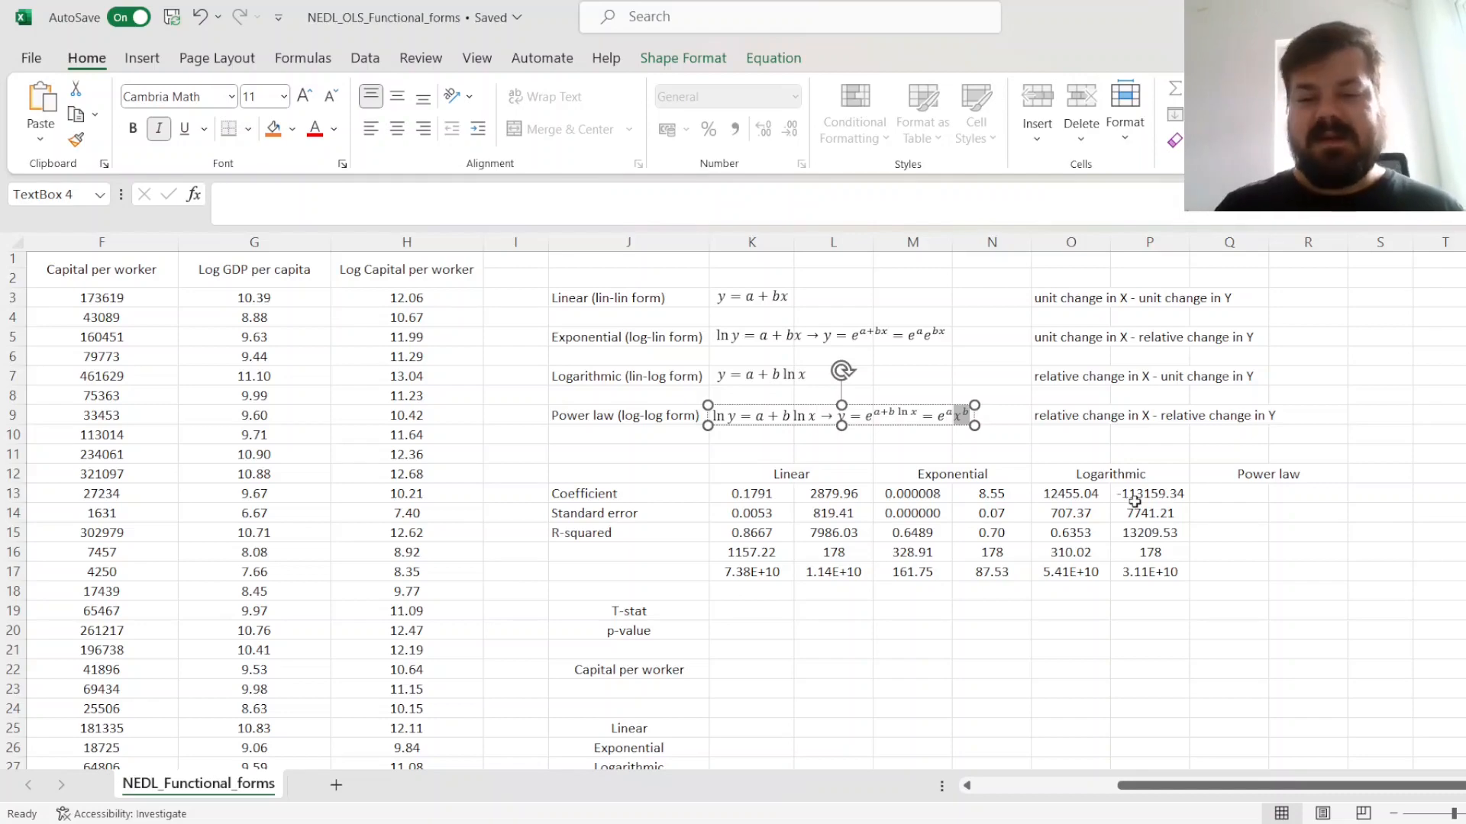
# - Run the power law regression in Q13 with LINEST on G3:G182 and H3:H182, using 1 for both the constant and statistics arguments
pyautogui.click(1233, 493)
pyautogui.write('=LINEST(')
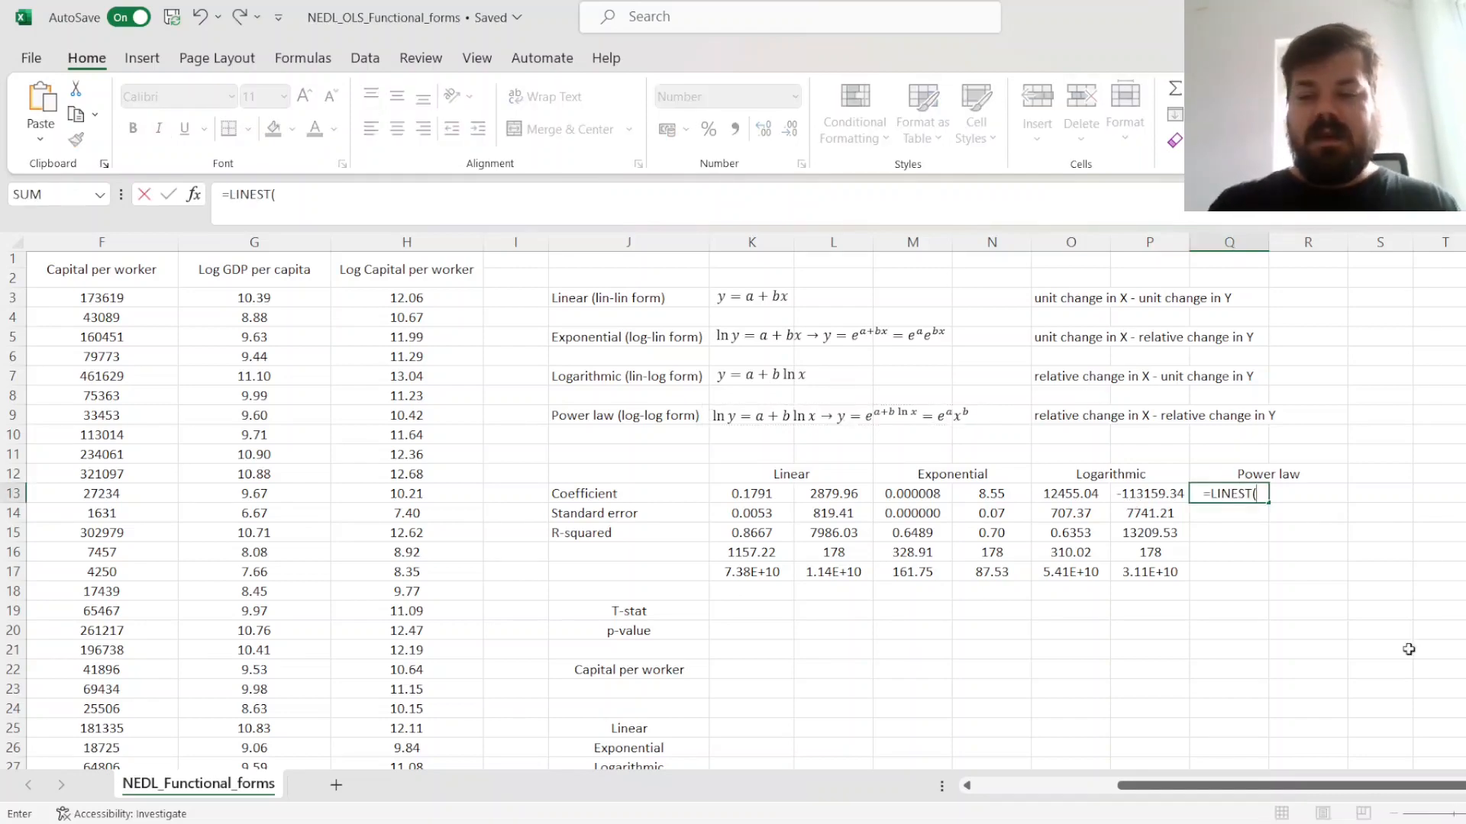
pyautogui.hscroll(-1, 513, 477)
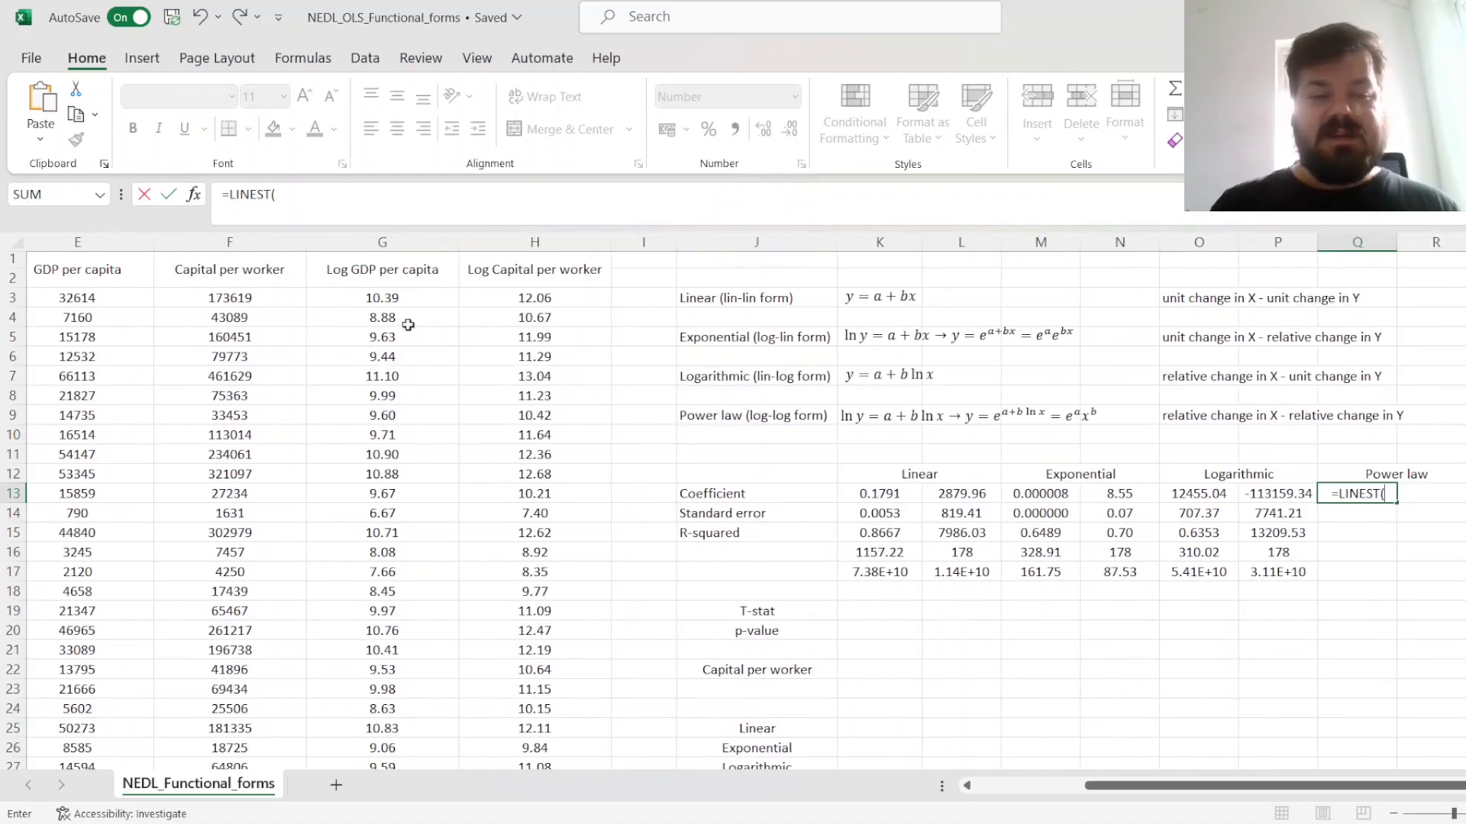
pyautogui.click(365, 295)
pyautogui.hotkey('ctrl', 'shift', 'Down')
pyautogui.write(',')
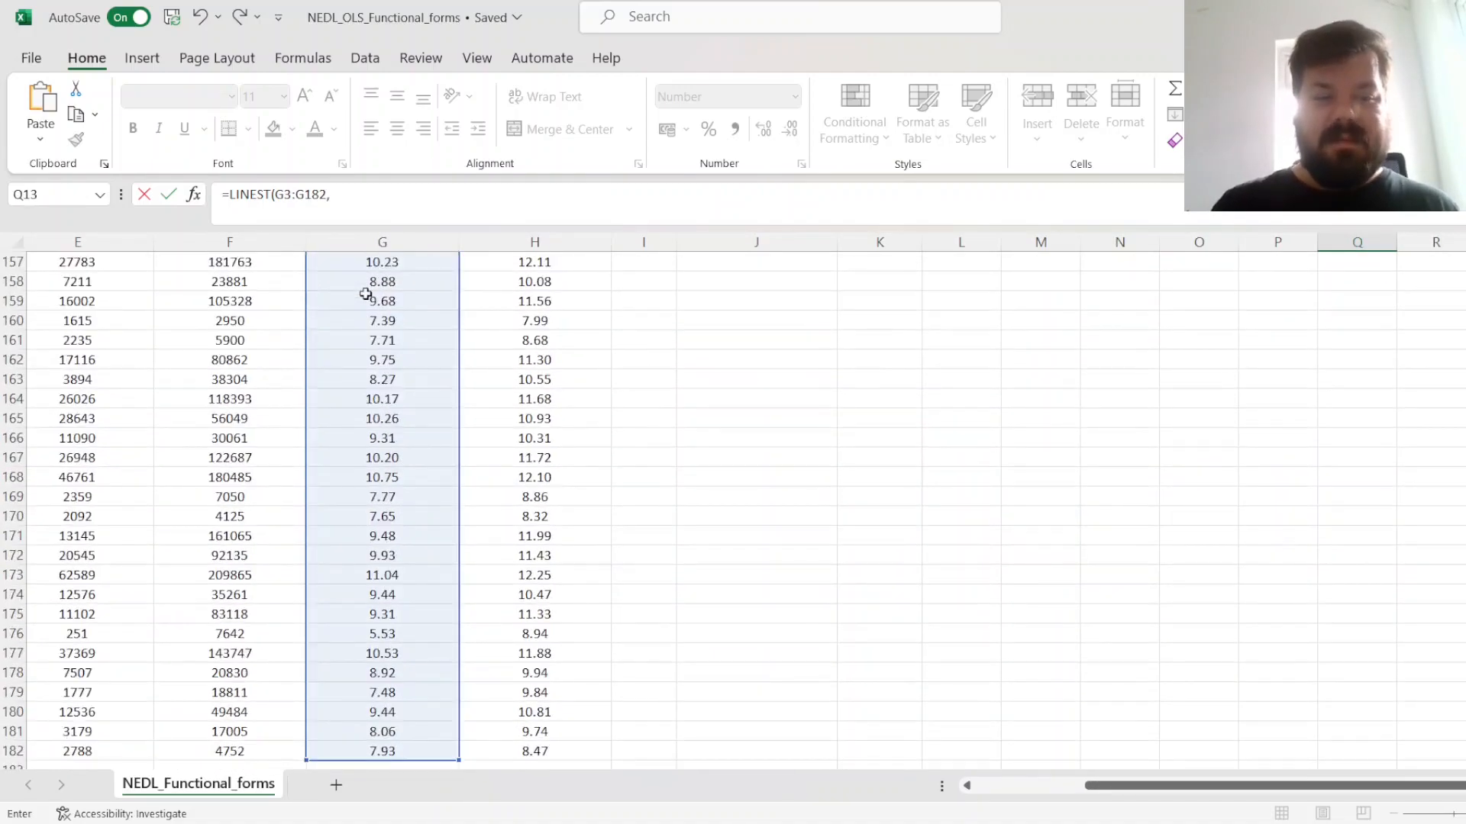
pyautogui.click(522, 362)
pyautogui.hotkey('ctrl', 'Up')
pyautogui.scroll(1, 522, 363)
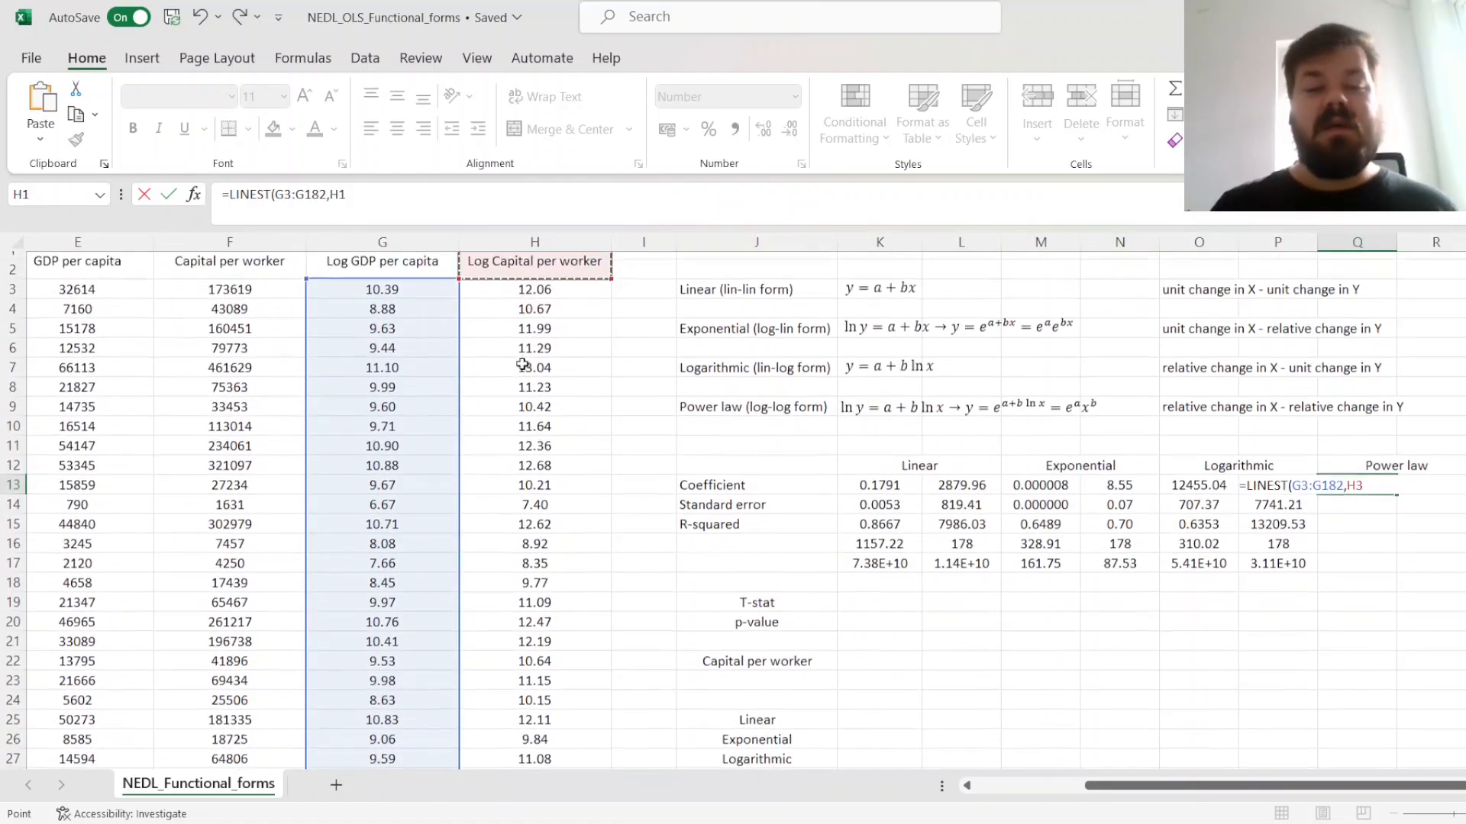
pyautogui.hotkey('ctrl', 'shift', 'Down')
pyautogui.write(',1,1')
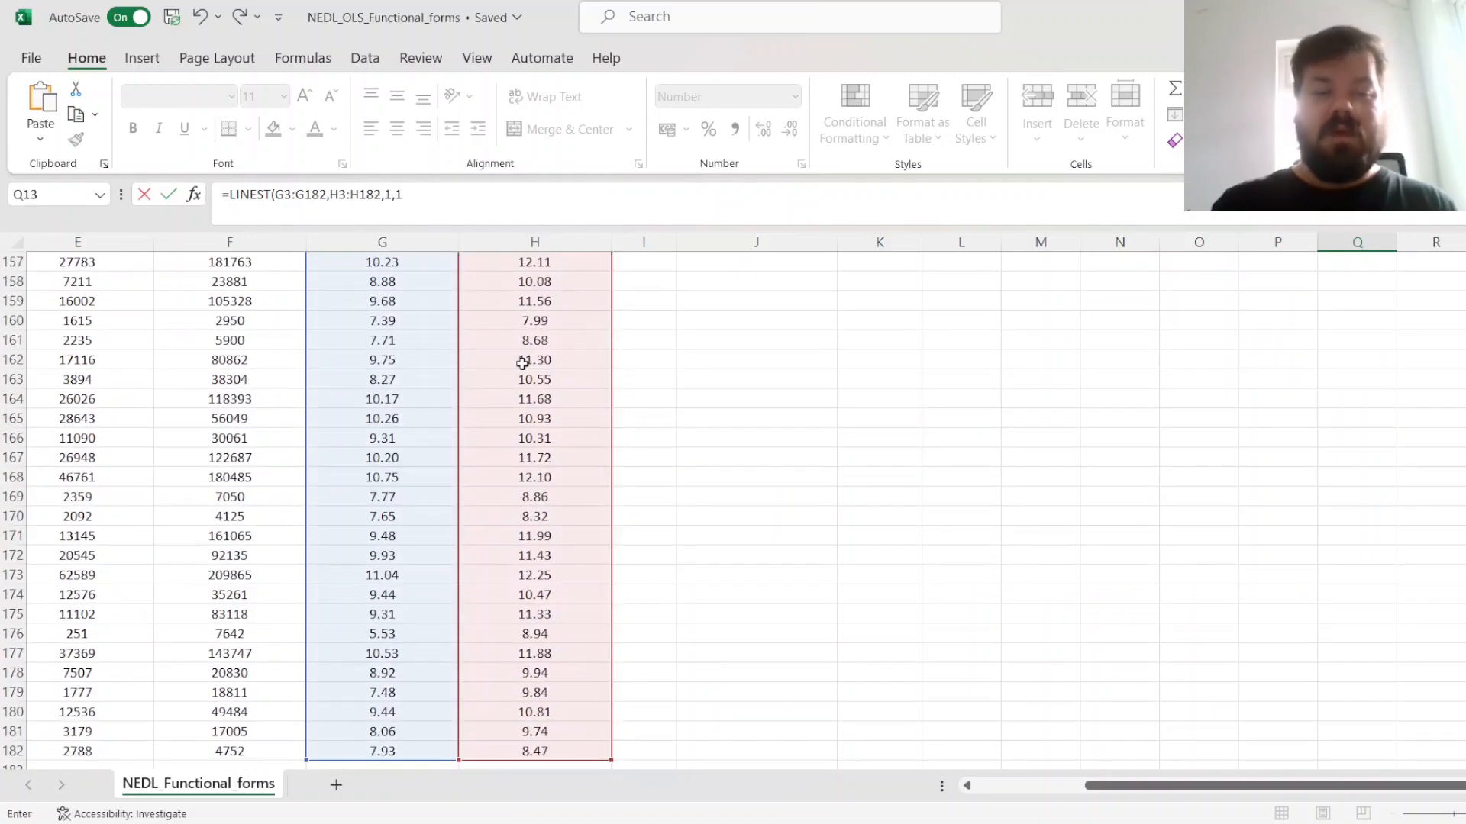
pyautogui.press('Return')
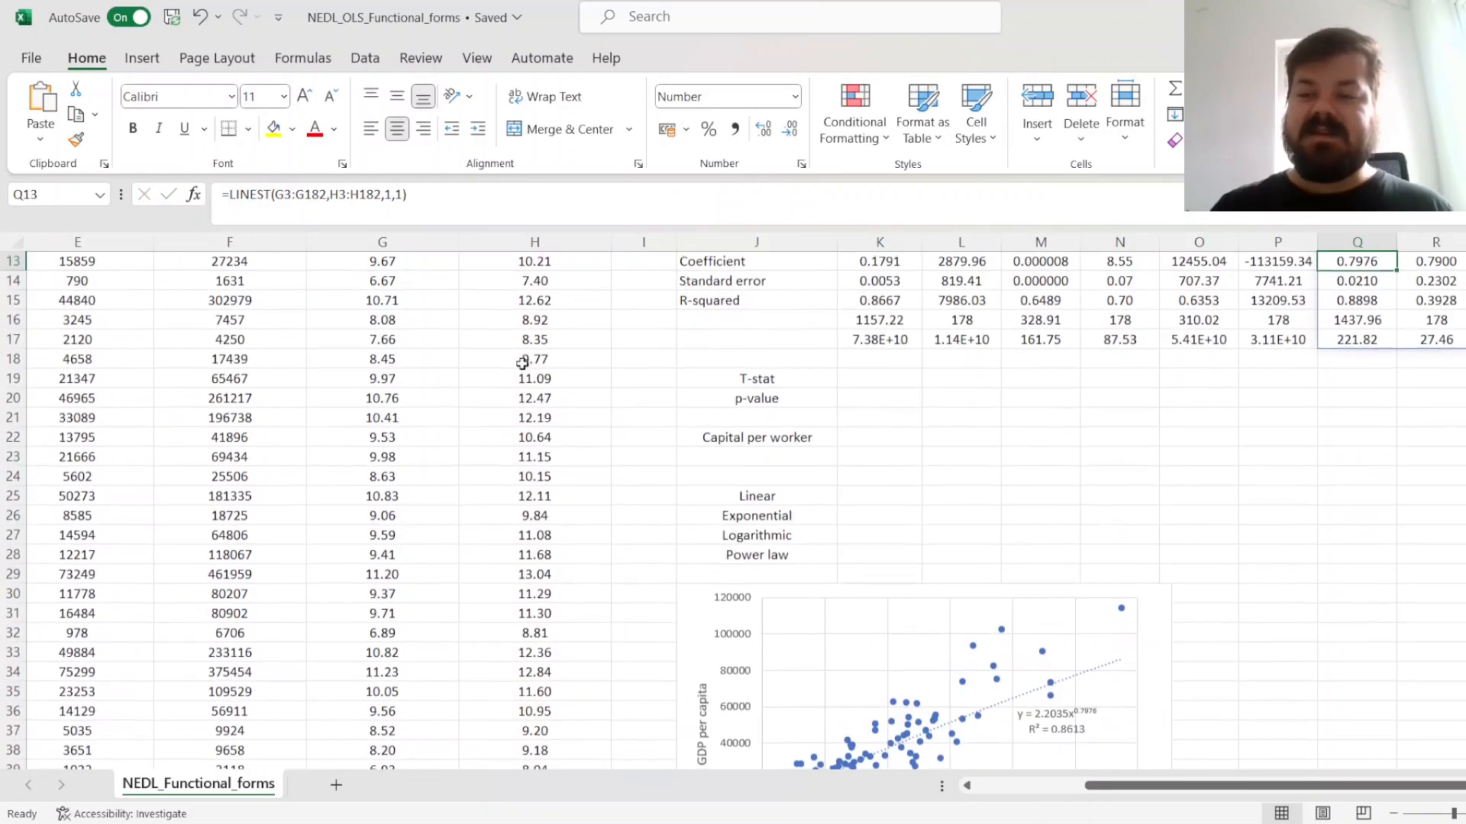
# - Examine the power law slope coefficient in Q13 against the unit and relative change interpretations of the functional forms
pyautogui.press('Up')
pyautogui.press('Up')
pyautogui.press('Up')
pyautogui.press('Up')
pyautogui.press('Up')
pyautogui.press('Up')
pyautogui.press('Up')
pyautogui.press('Up')
pyautogui.press('Up')
pyautogui.press('Up')
pyautogui.press('Up')
pyautogui.press('Up')
pyautogui.hscroll(2, 1009, 473)
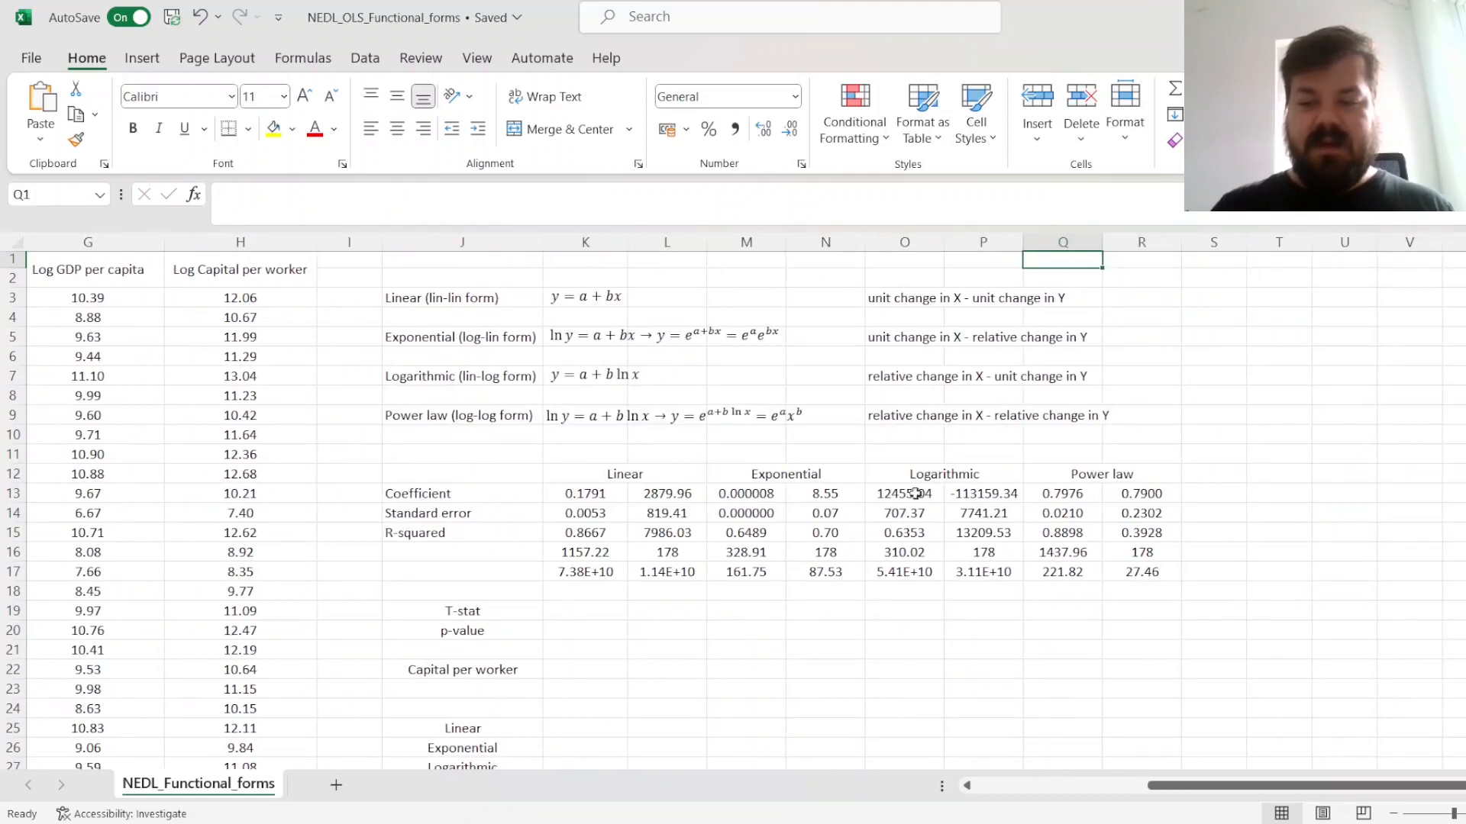
pyautogui.click(1069, 493)
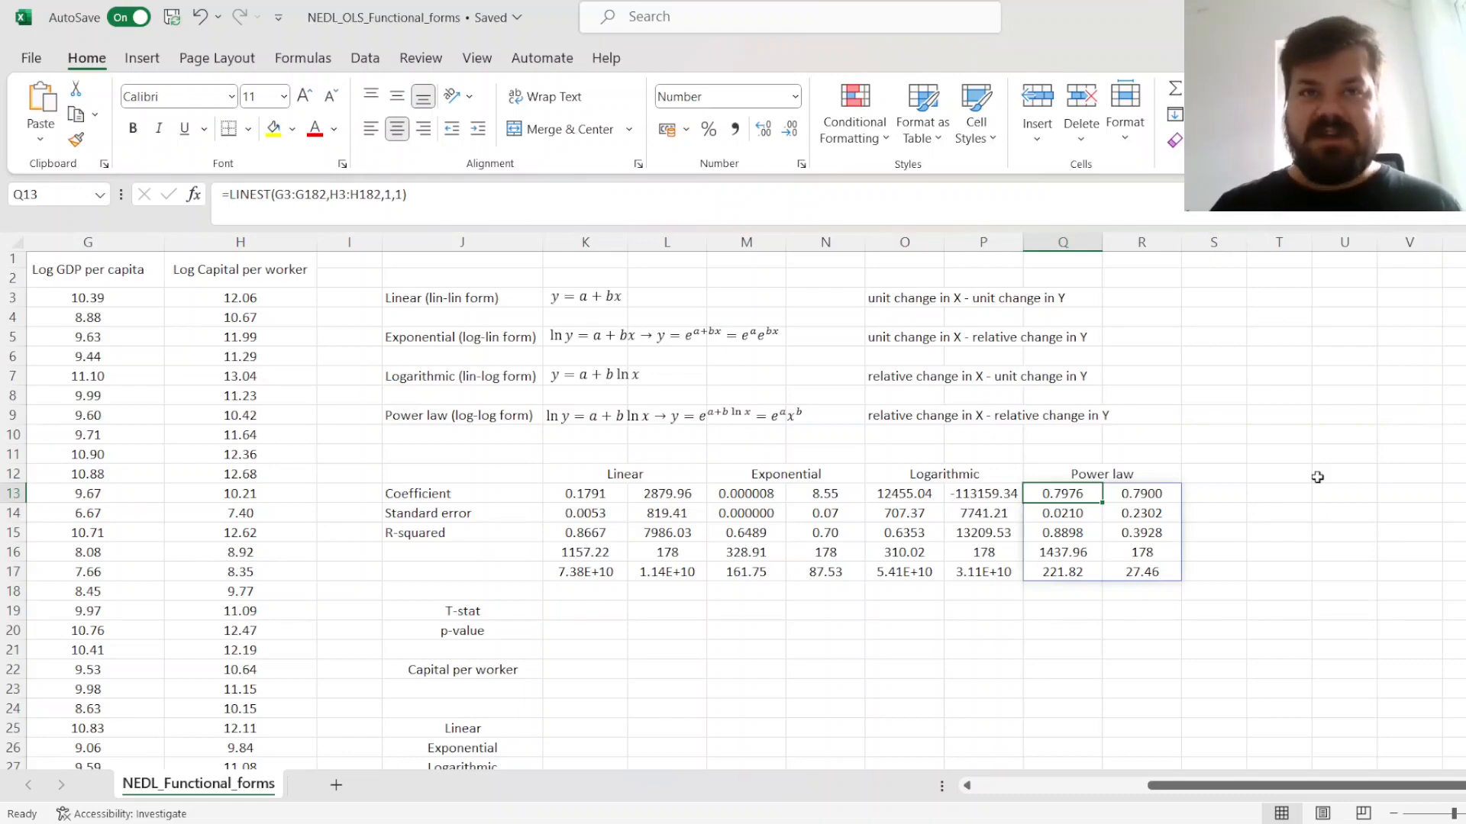
pyautogui.click(920, 307)
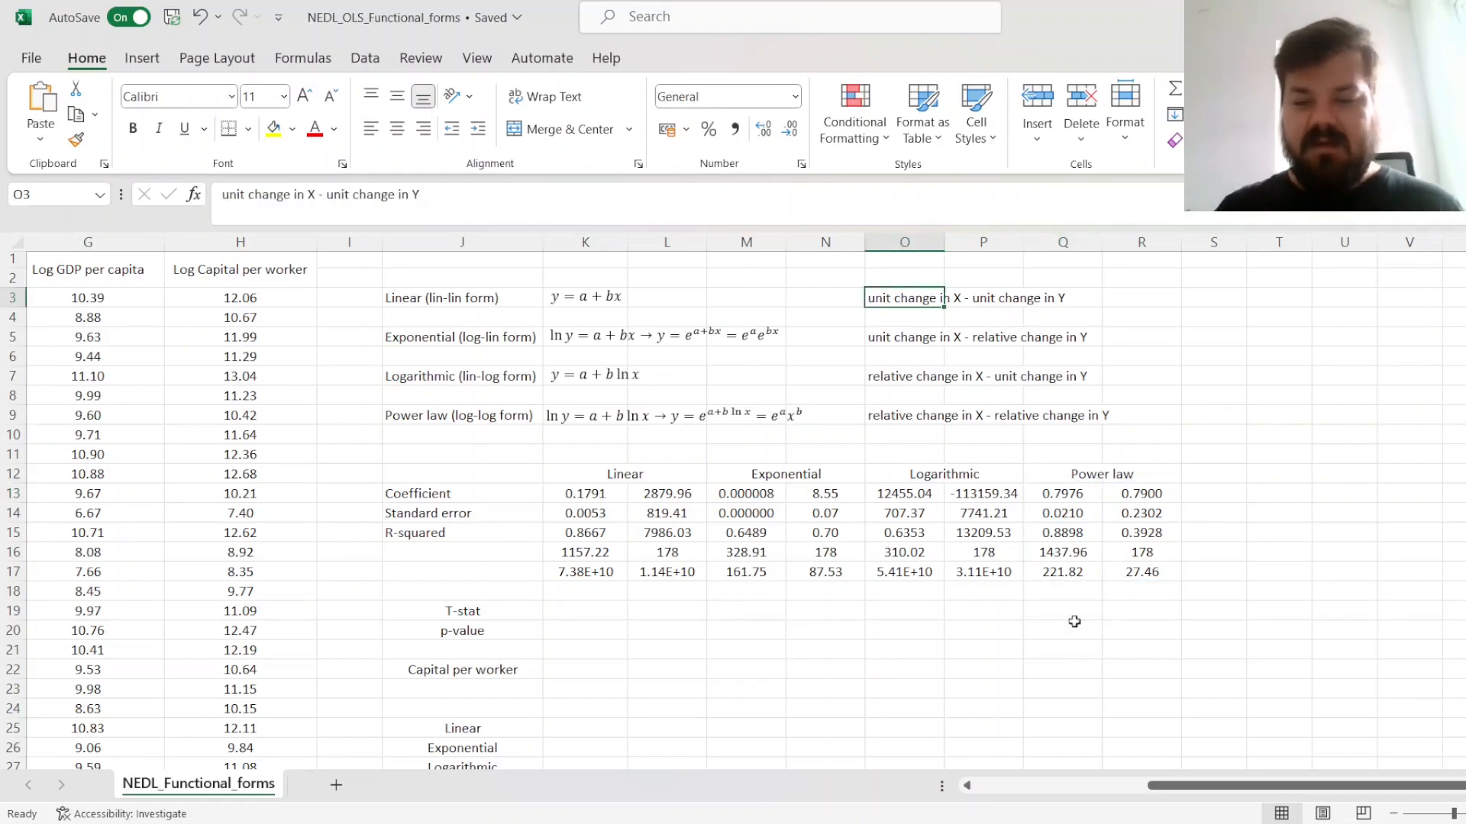
# - Compare the R-squared values in Q15 and K15, and check the ln y terms of the exponential and power law equations
pyautogui.click(1067, 532)
pyautogui.keyDown('ctrl'); pyautogui.click(575, 532); pyautogui.keyUp('ctrl')
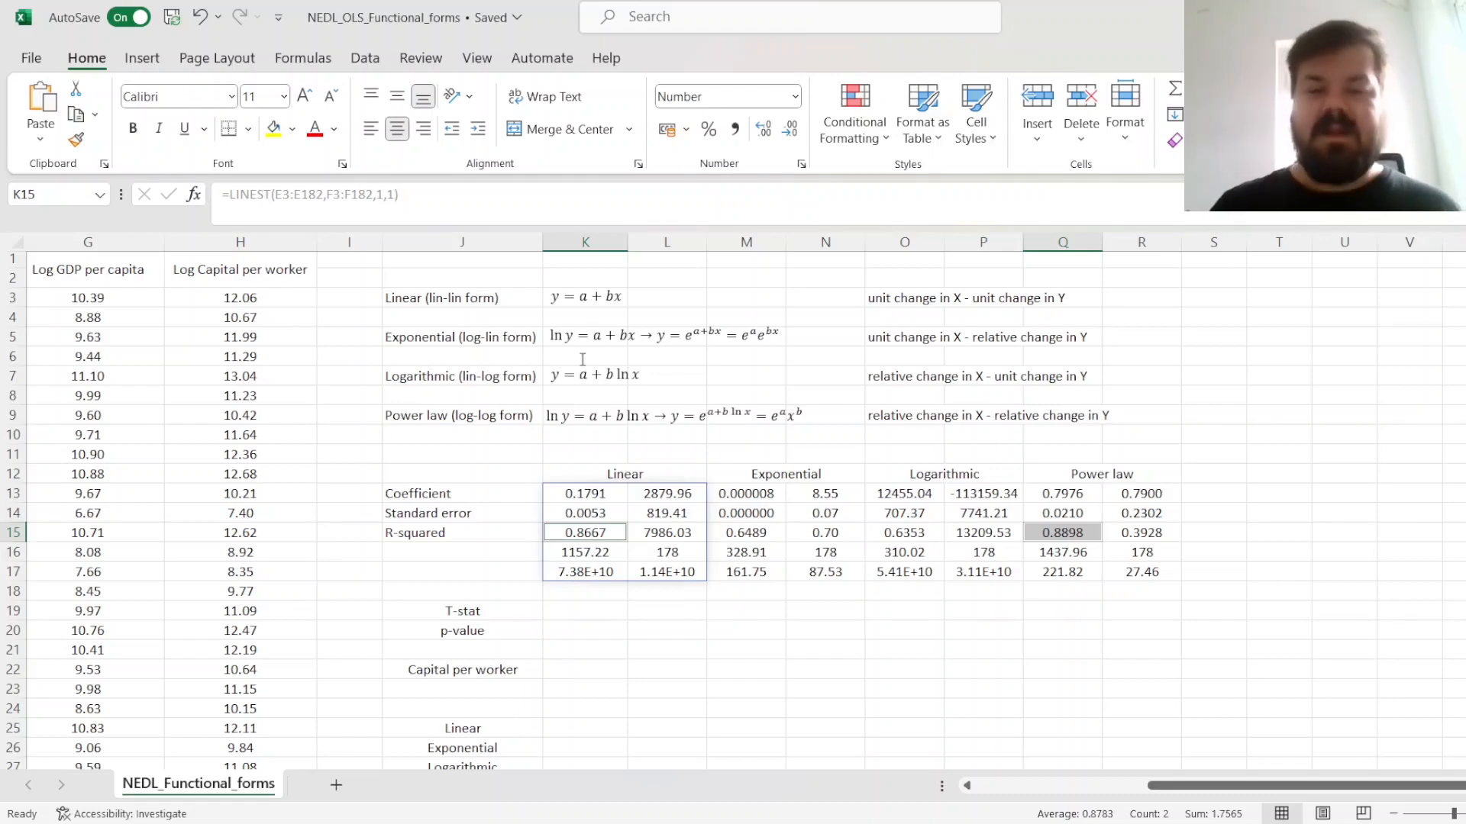
pyautogui.doubleClick(555, 336)
pyautogui.doubleClick(560, 417)
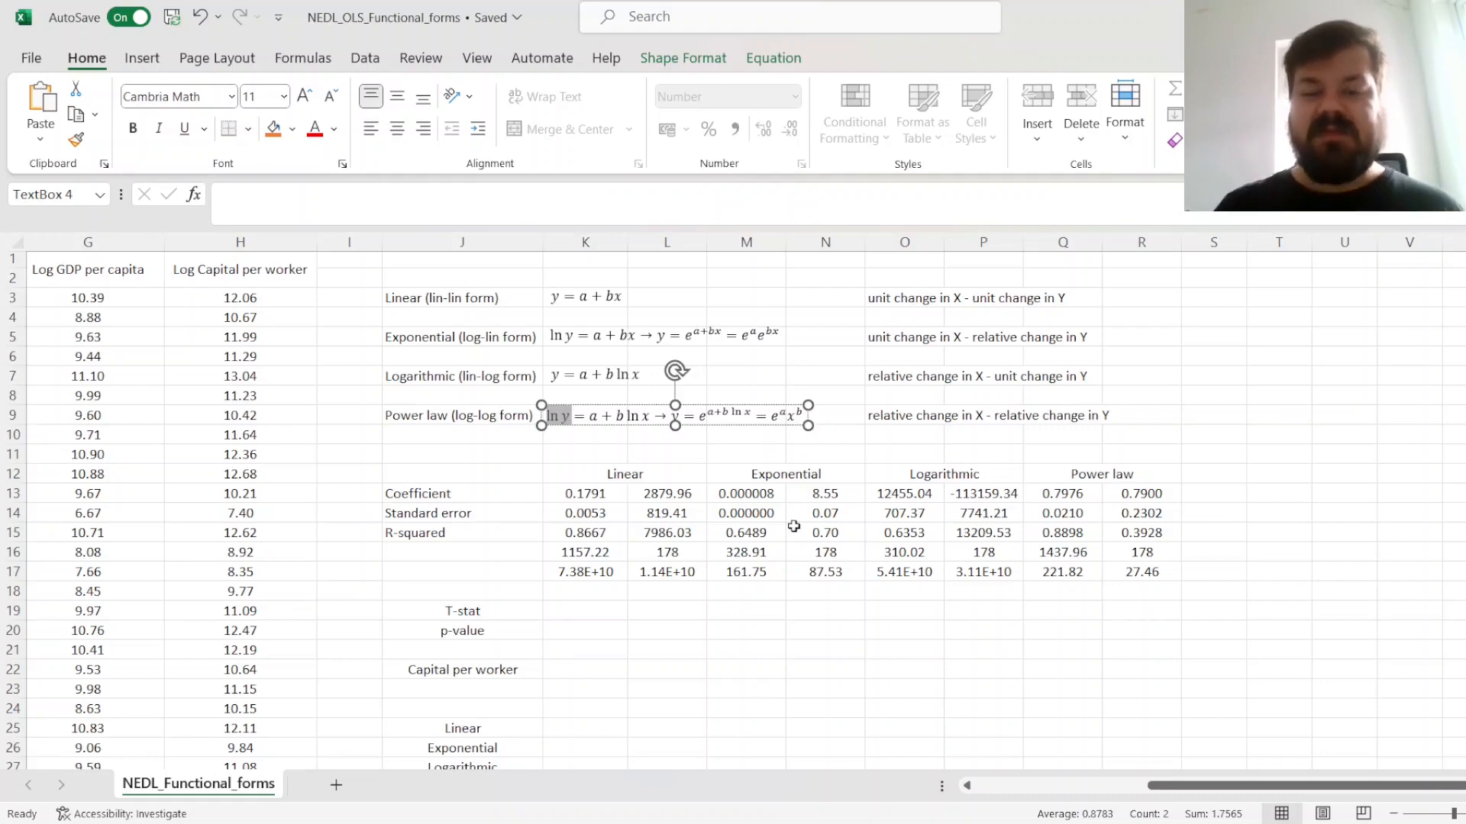
# - Calculate the T-stat in K19 as K13/K14 and fill the formula across through R19
pyautogui.click(571, 614)
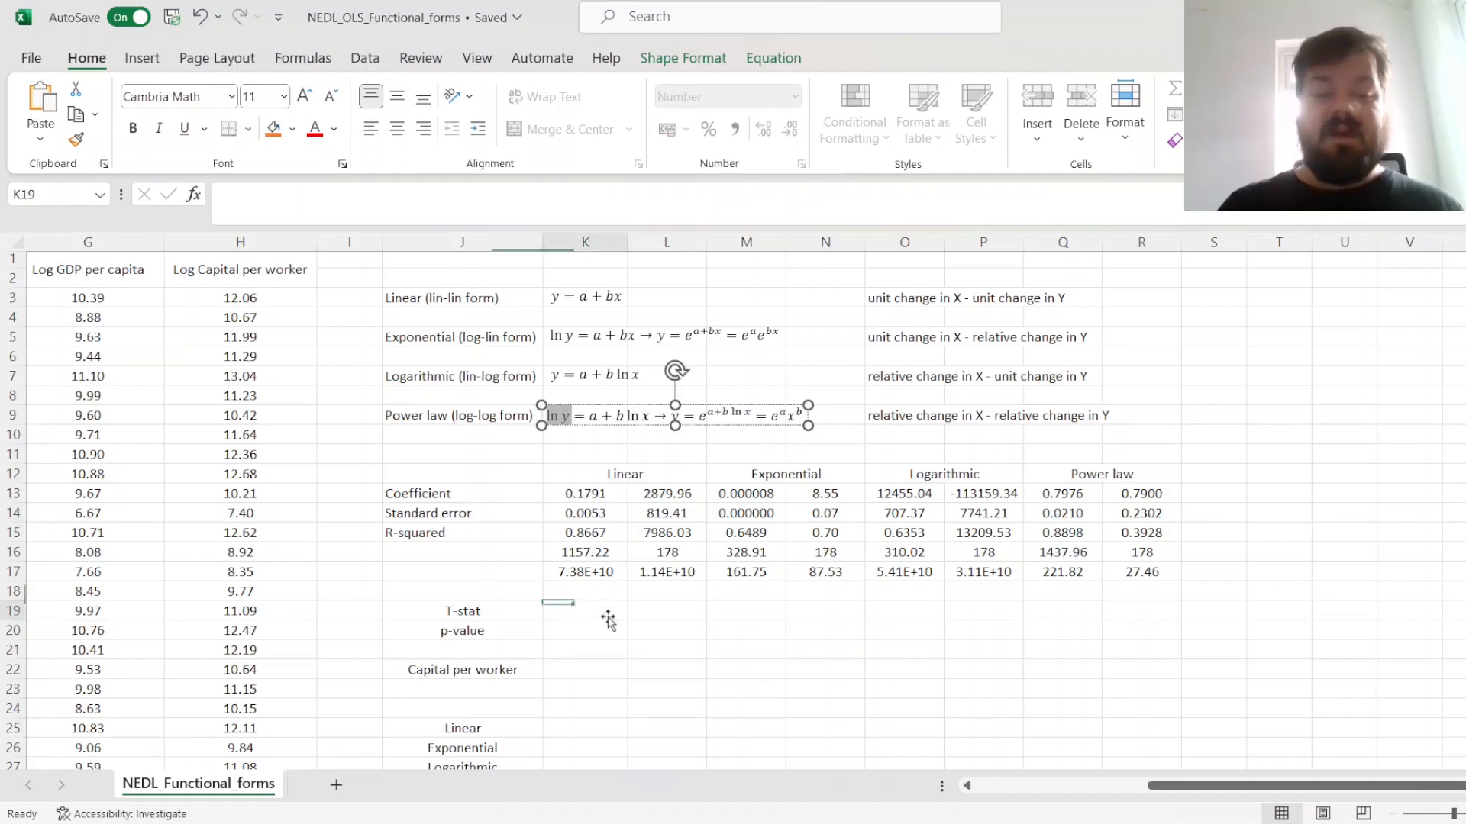
pyautogui.write('=')
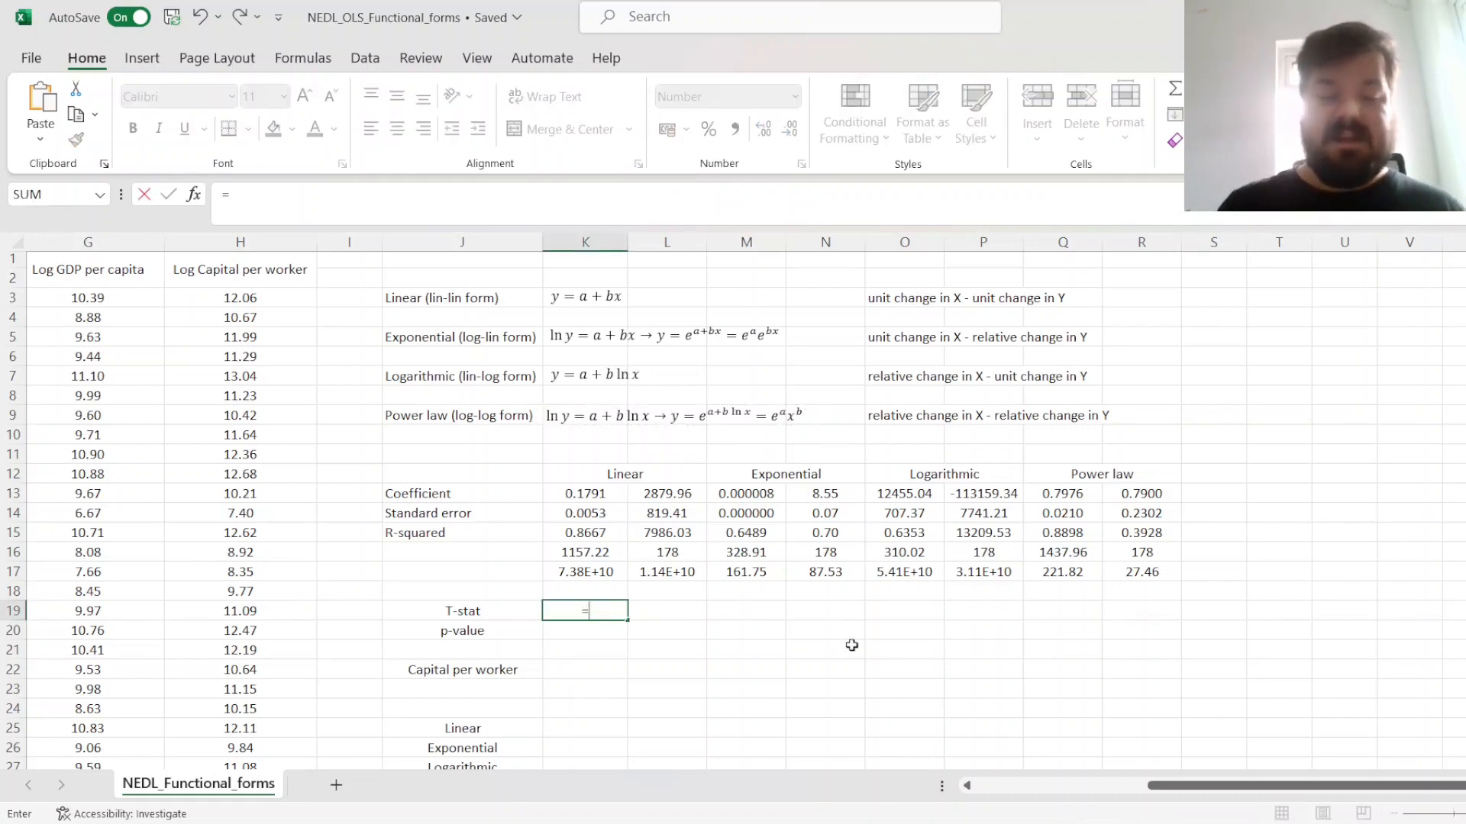
pyautogui.press('Up')
pyautogui.press('Up')
pyautogui.press('Up')
pyautogui.press('Up')
pyautogui.press('Up')
pyautogui.press('Up')
pyautogui.press('Up')
pyautogui.press('Down')
pyautogui.write('/')
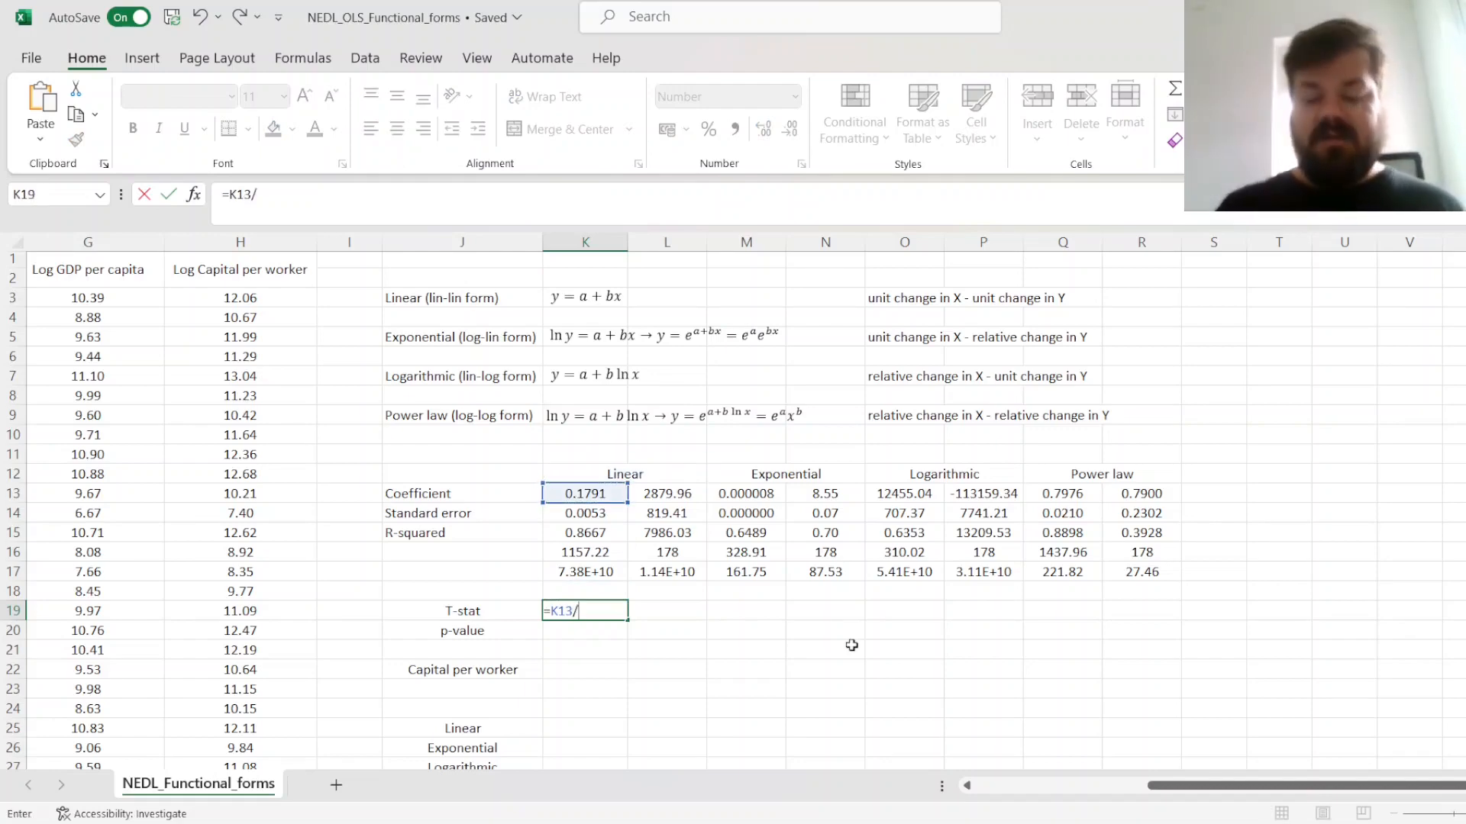
pyautogui.press('Up')
pyautogui.press('Up')
pyautogui.press('Up')
pyautogui.press('Up')
pyautogui.press('Up')
pyautogui.press('Return')
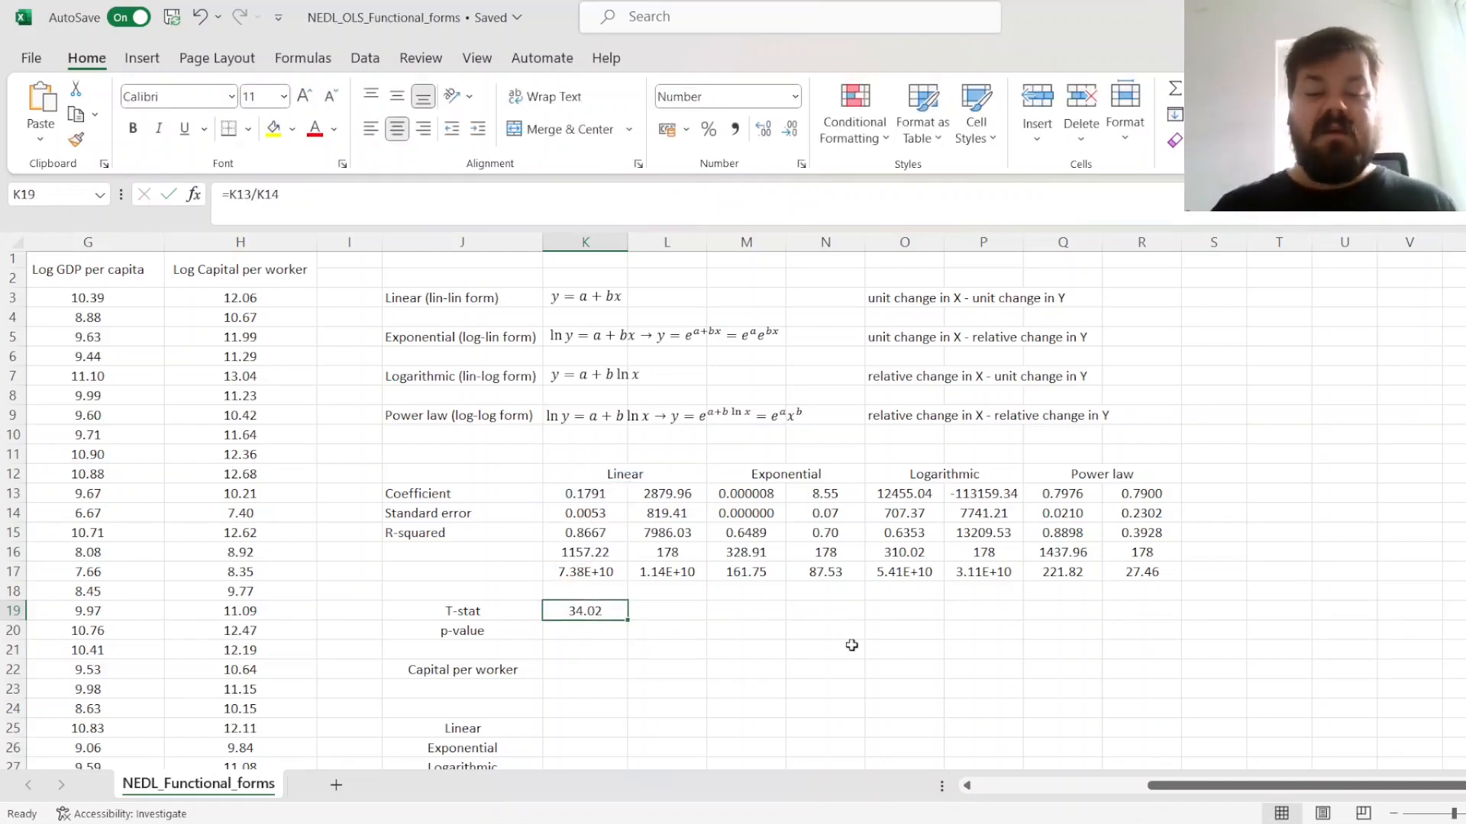
pyautogui.moveTo(628, 620); pyautogui.dragTo(1173, 610)
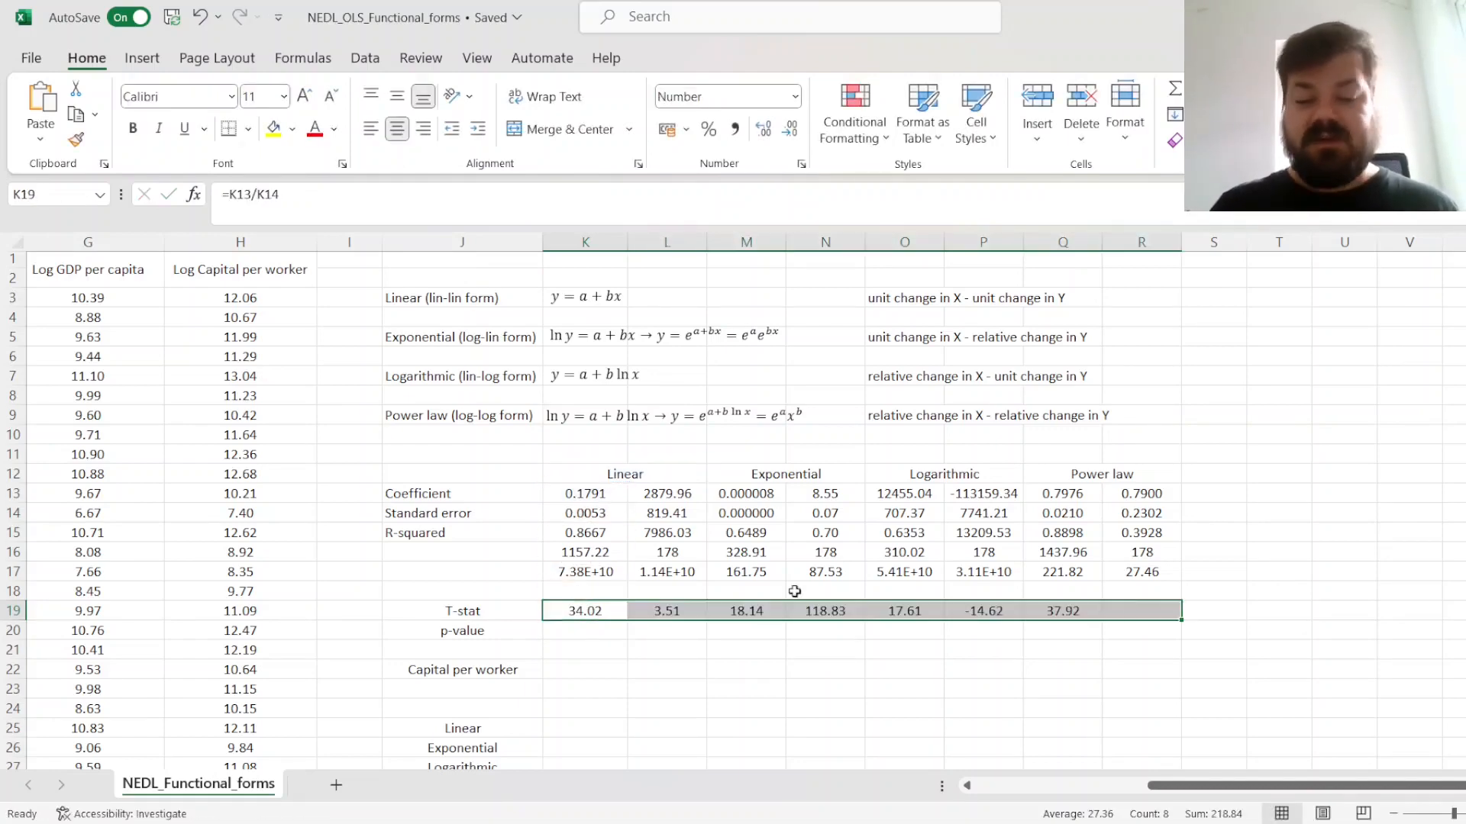
# - Calculate the two-tailed p-value in K20 with =T.DIST.2T(ABS(K19),$L16) and fill it across through R20
pyautogui.click(618, 630)
pyautogui.write('=T.DIST.')
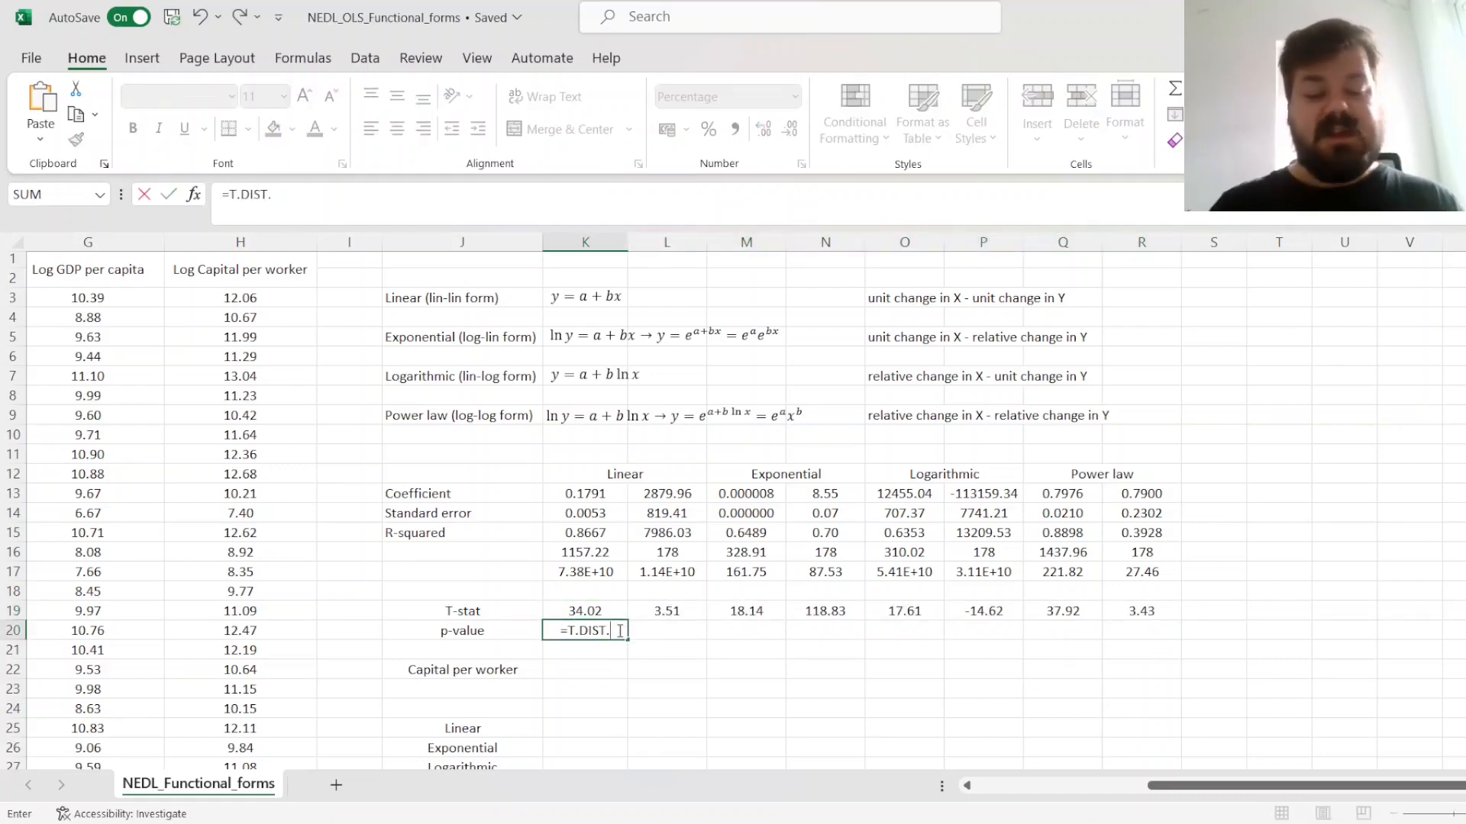
pyautogui.write('2T(ABS(')
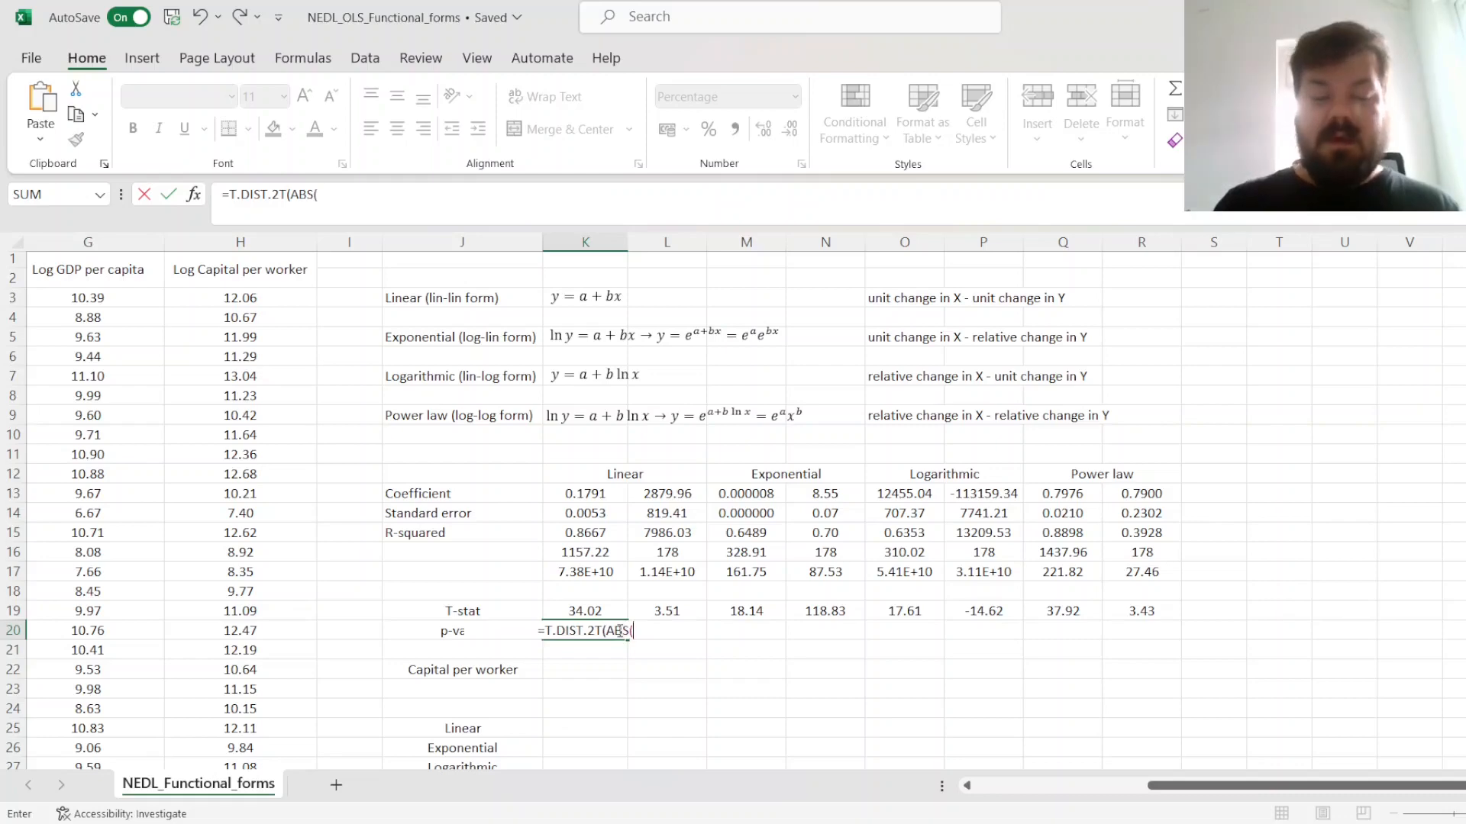
pyautogui.press('Up')
pyautogui.write('),')
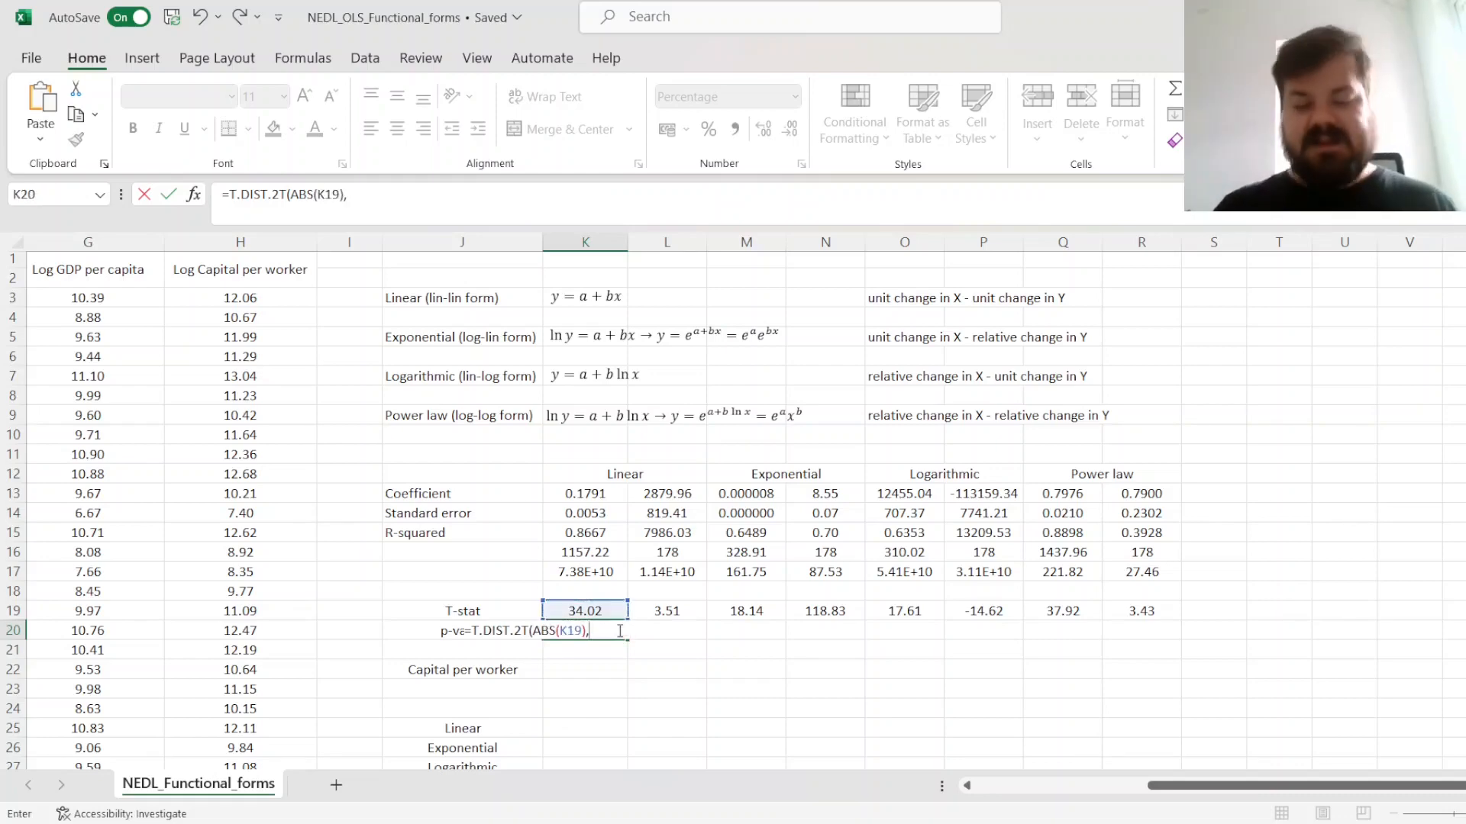
pyautogui.click(666, 553)
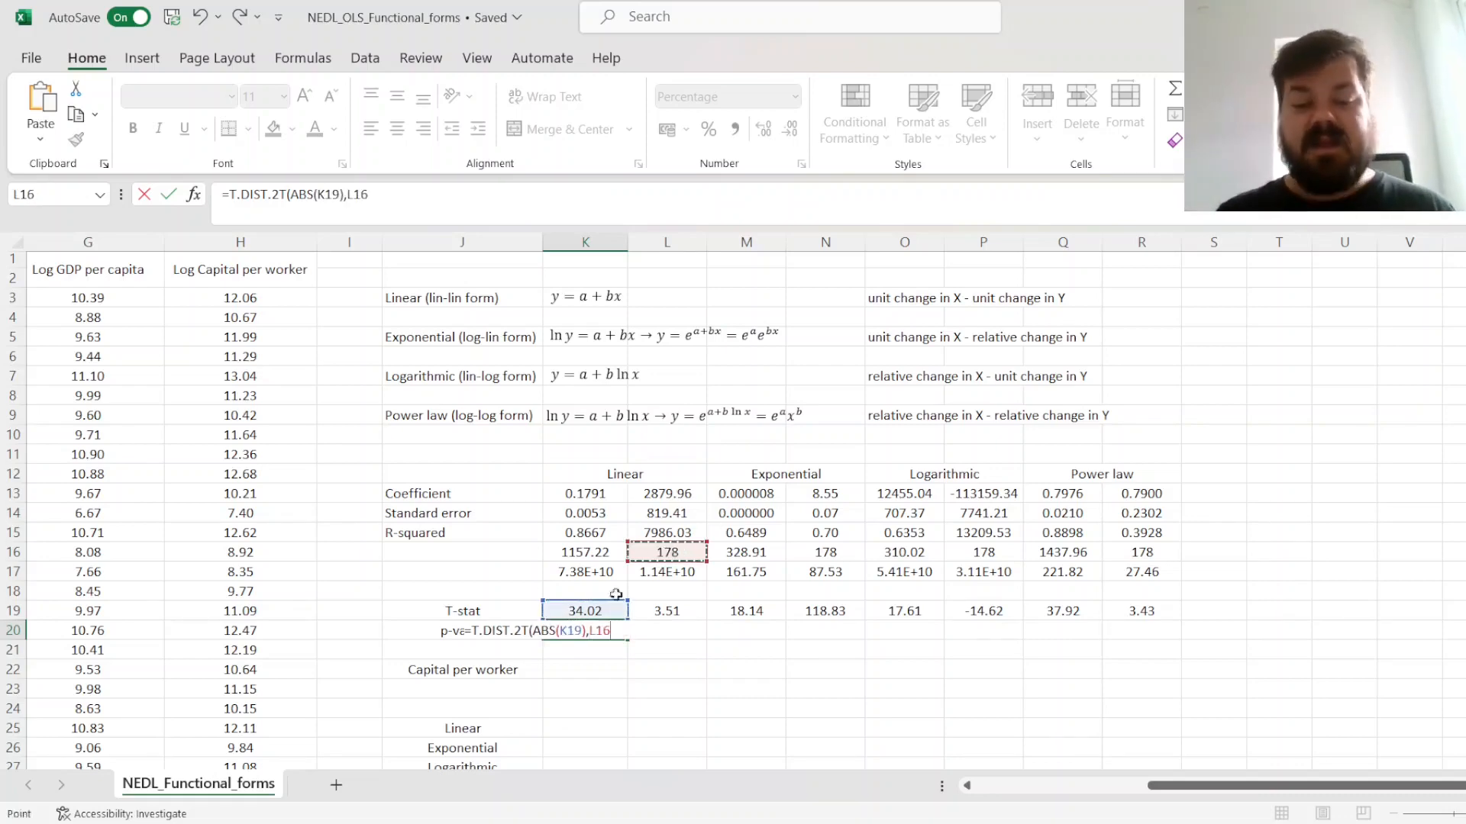
pyautogui.click(595, 630)
pyautogui.write('$L16')
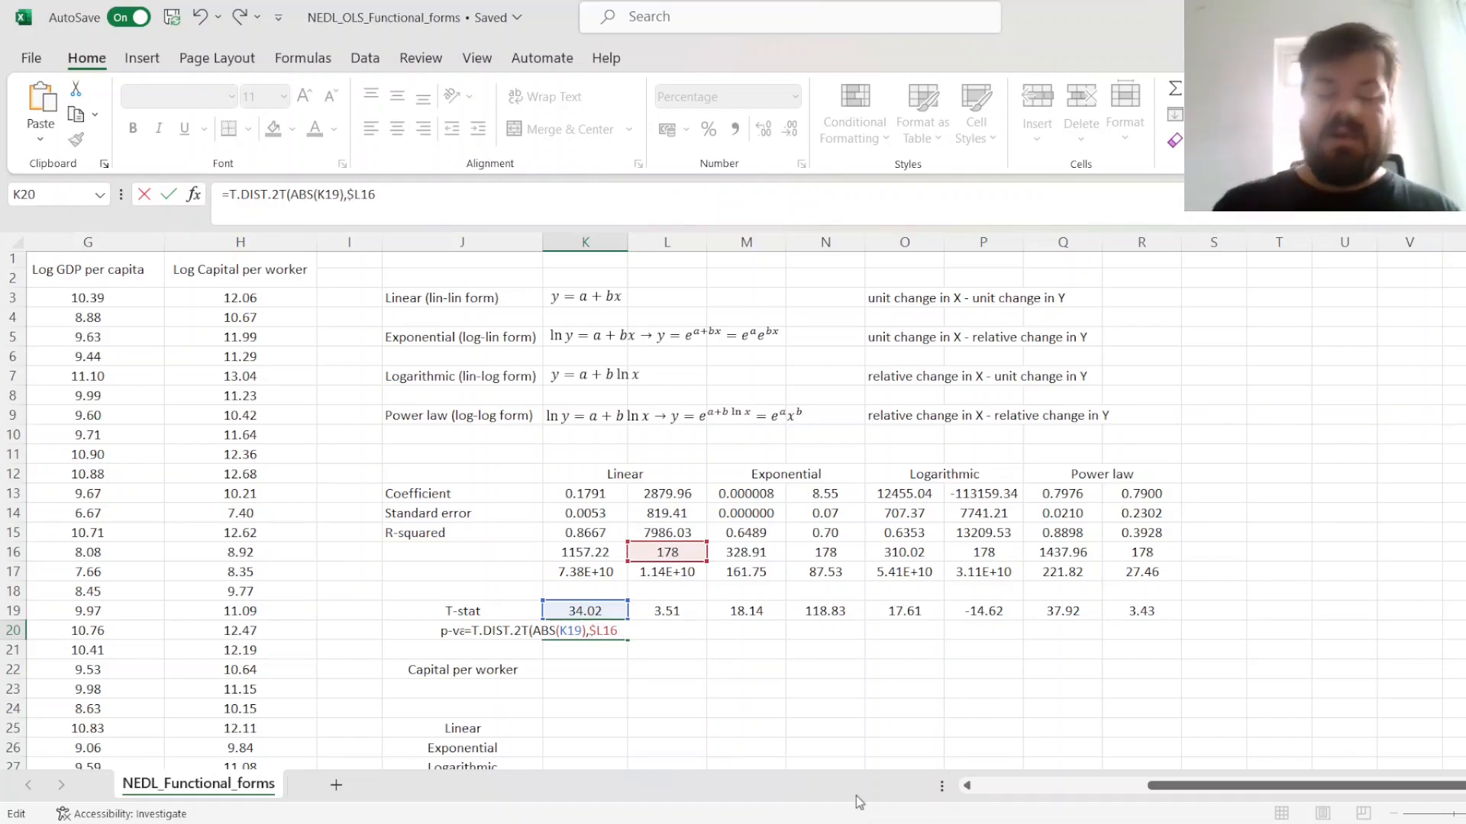
pyautogui.write(')')
pyautogui.hotkey('ctrl', 'Return')
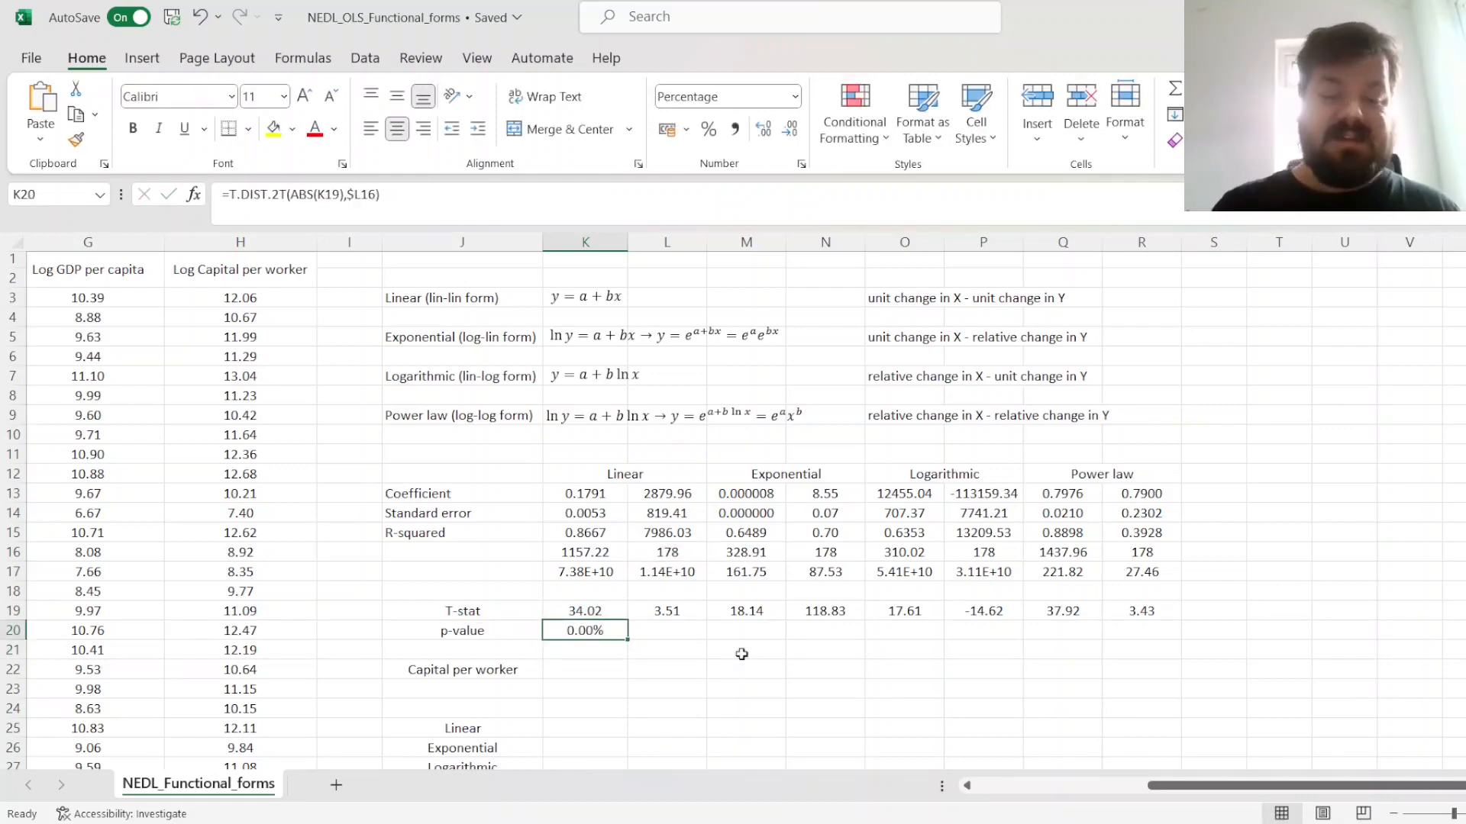
pyautogui.moveTo(628, 639); pyautogui.dragTo(1168, 615)
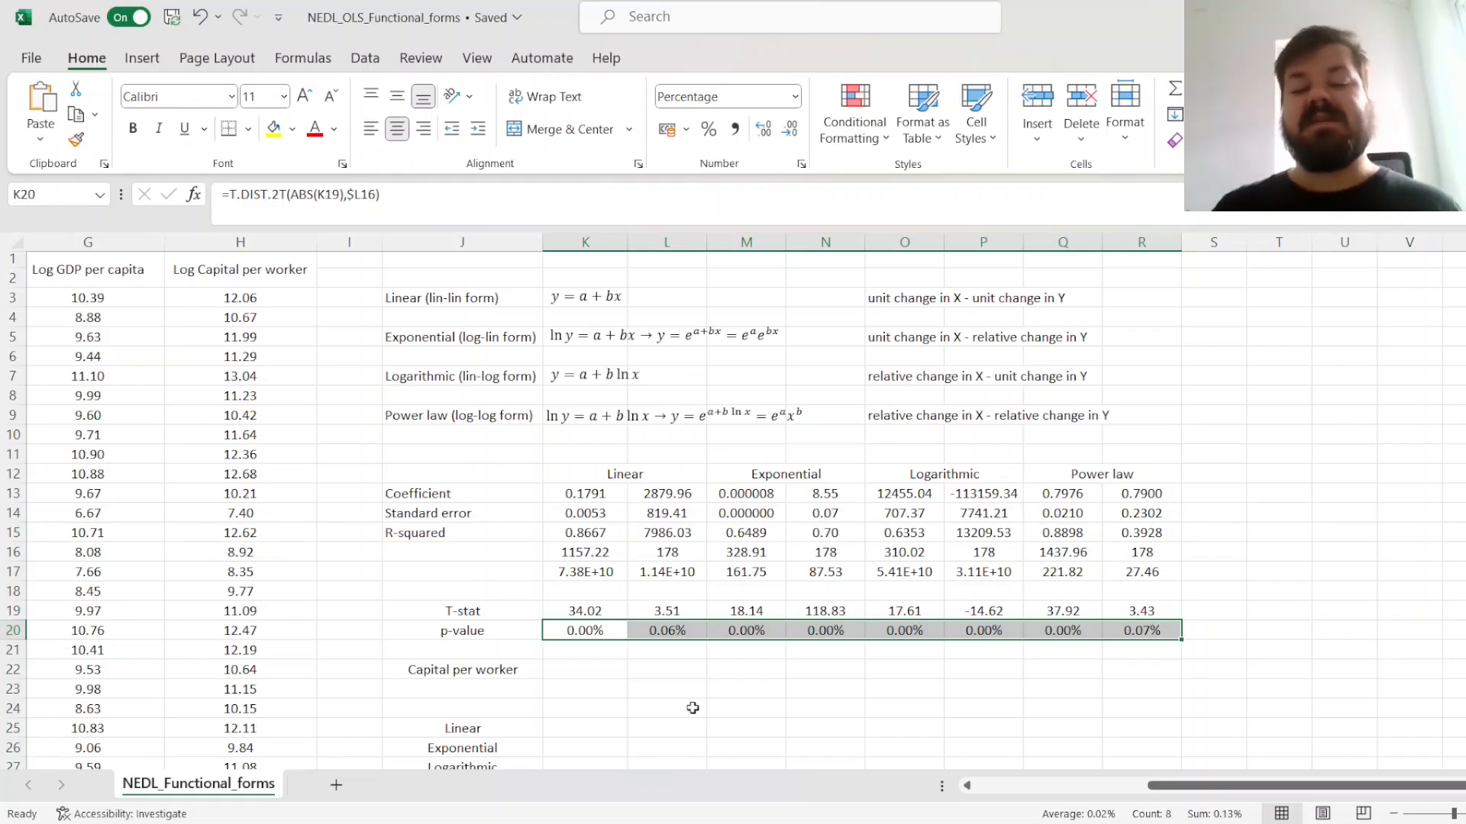
# - Examine the T-stats and p-values of the slope coefficients for all four models in columns K, M, O and Q
pyautogui.moveTo(586, 620); pyautogui.dragTo(596, 629)
pyautogui.moveTo(593, 614); pyautogui.dragTo(605, 628)
pyautogui.keyDown('ctrl'); pyautogui.moveTo(737, 615); pyautogui.dragTo(741, 632); pyautogui.keyUp('ctrl')
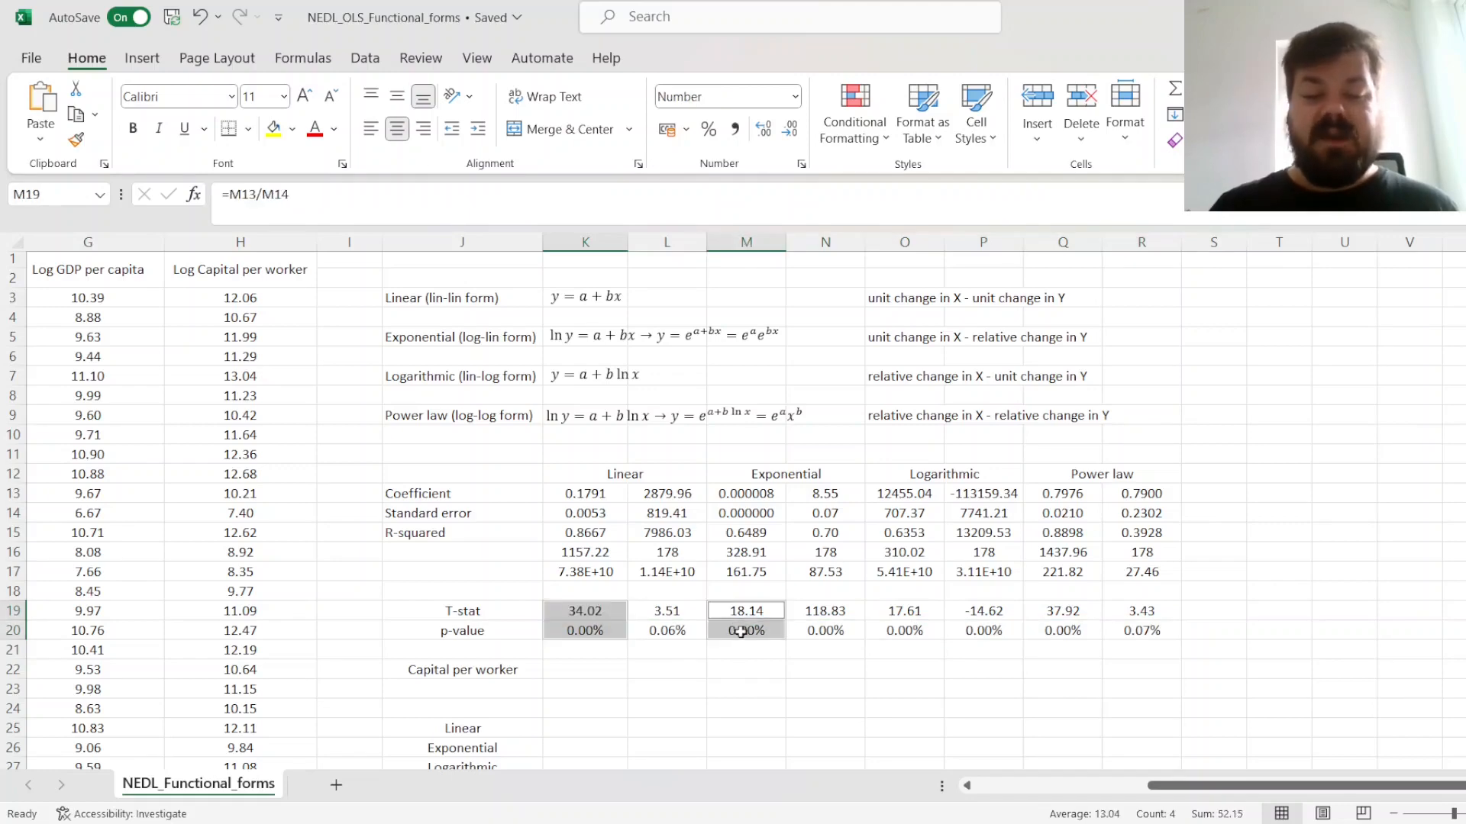
pyautogui.keyDown('ctrl'); pyautogui.moveTo(901, 614); pyautogui.dragTo(910, 633); pyautogui.keyUp('ctrl')
pyautogui.keyDown('ctrl'); pyautogui.moveTo(1074, 614); pyautogui.dragTo(1081, 632); pyautogui.keyUp('ctrl')
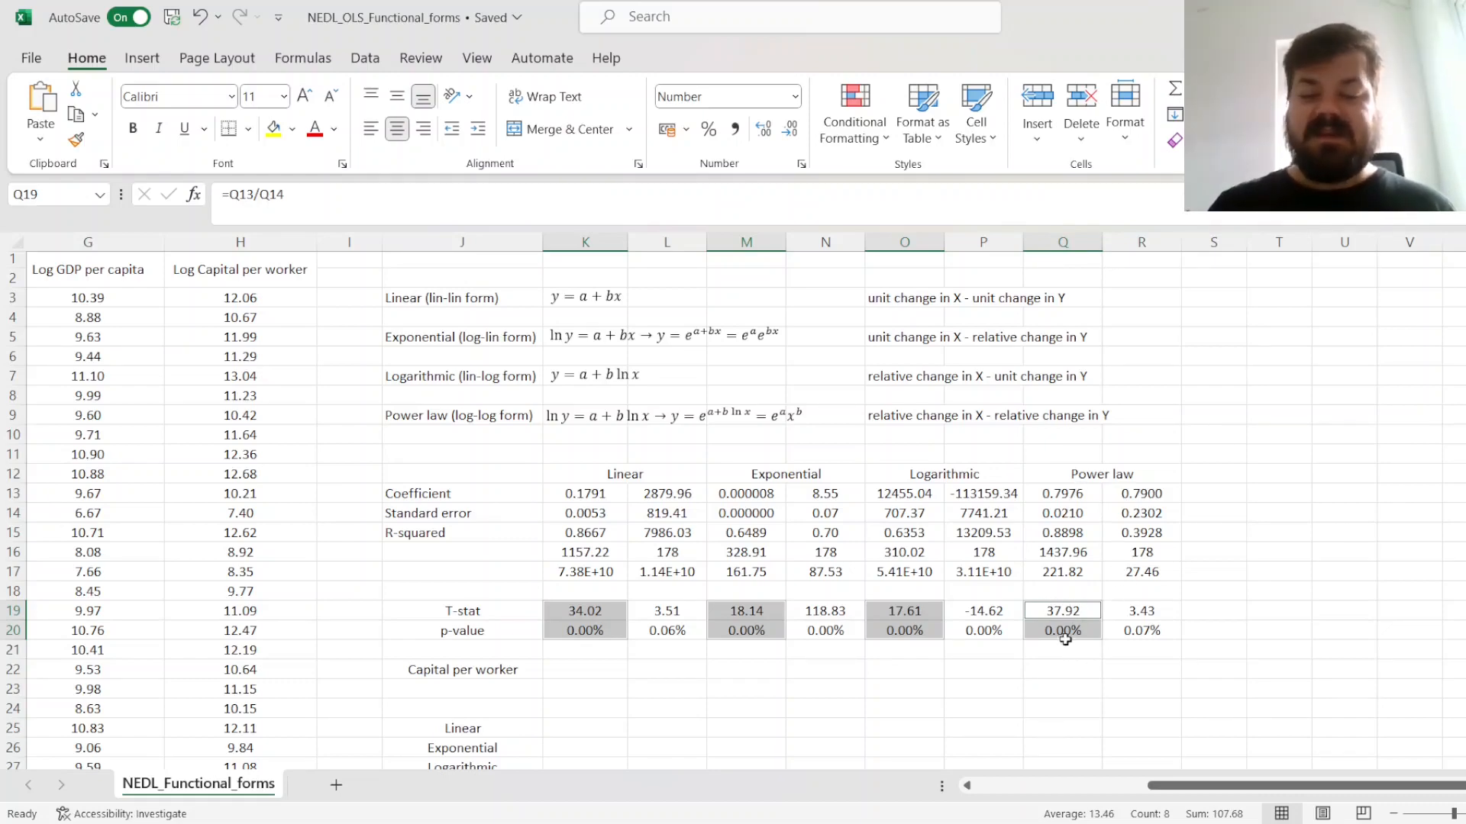
pyautogui.click(570, 619)
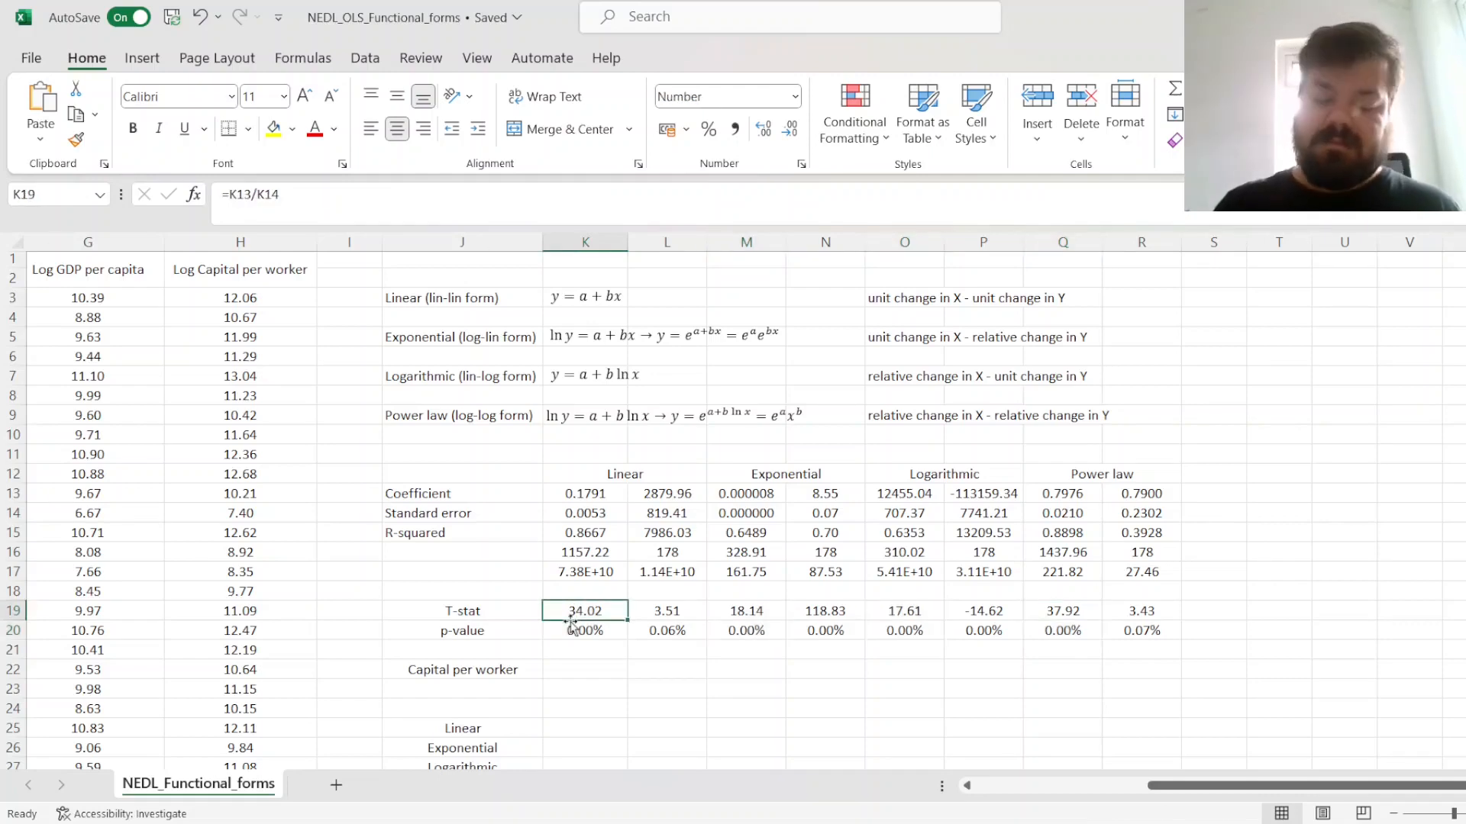
# - Enter 100000 as the capital per worker in K22
pyautogui.scroll(-3, 703, 597)
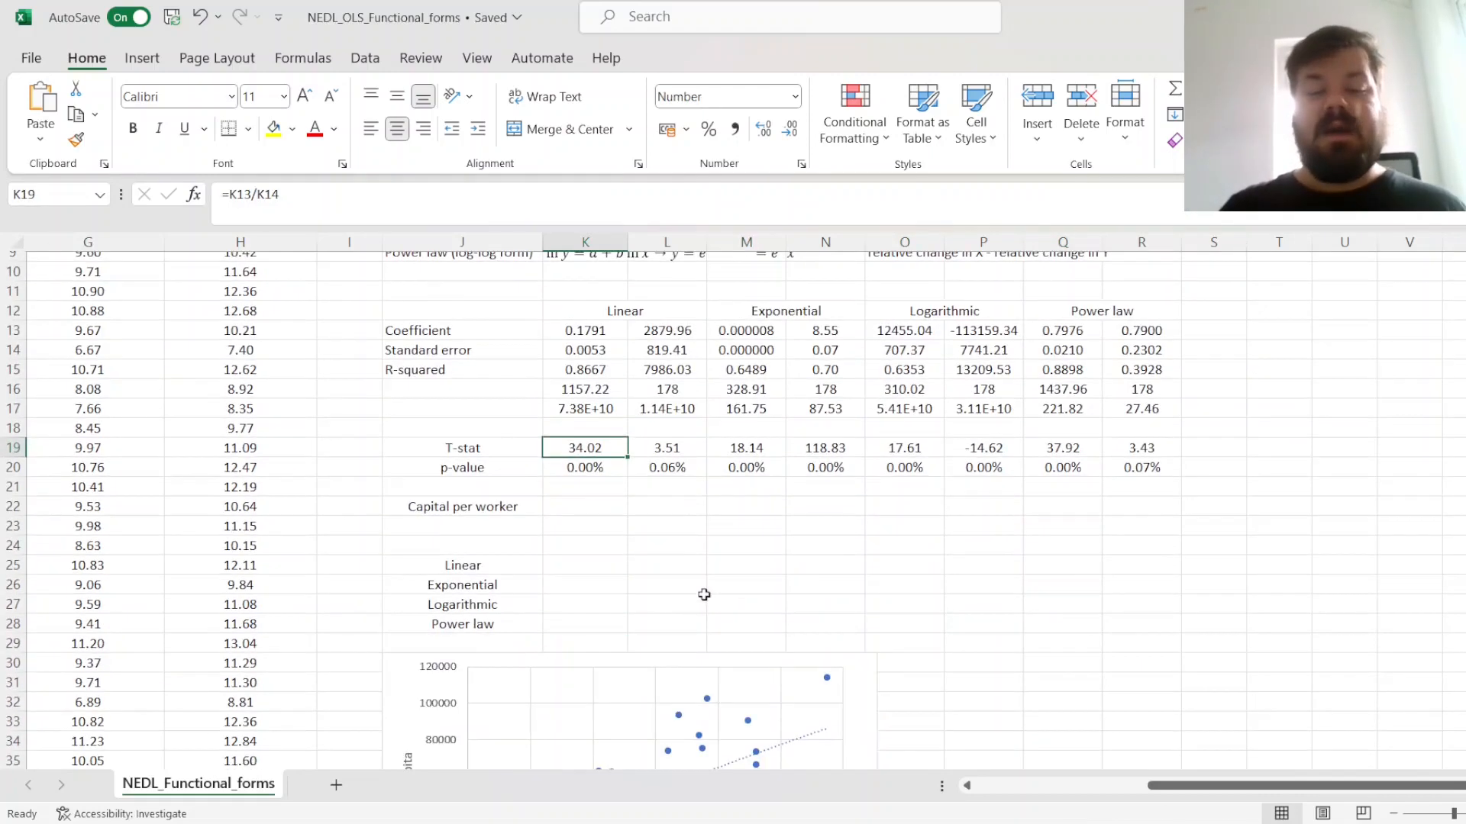
pyautogui.scroll(2, 704, 595)
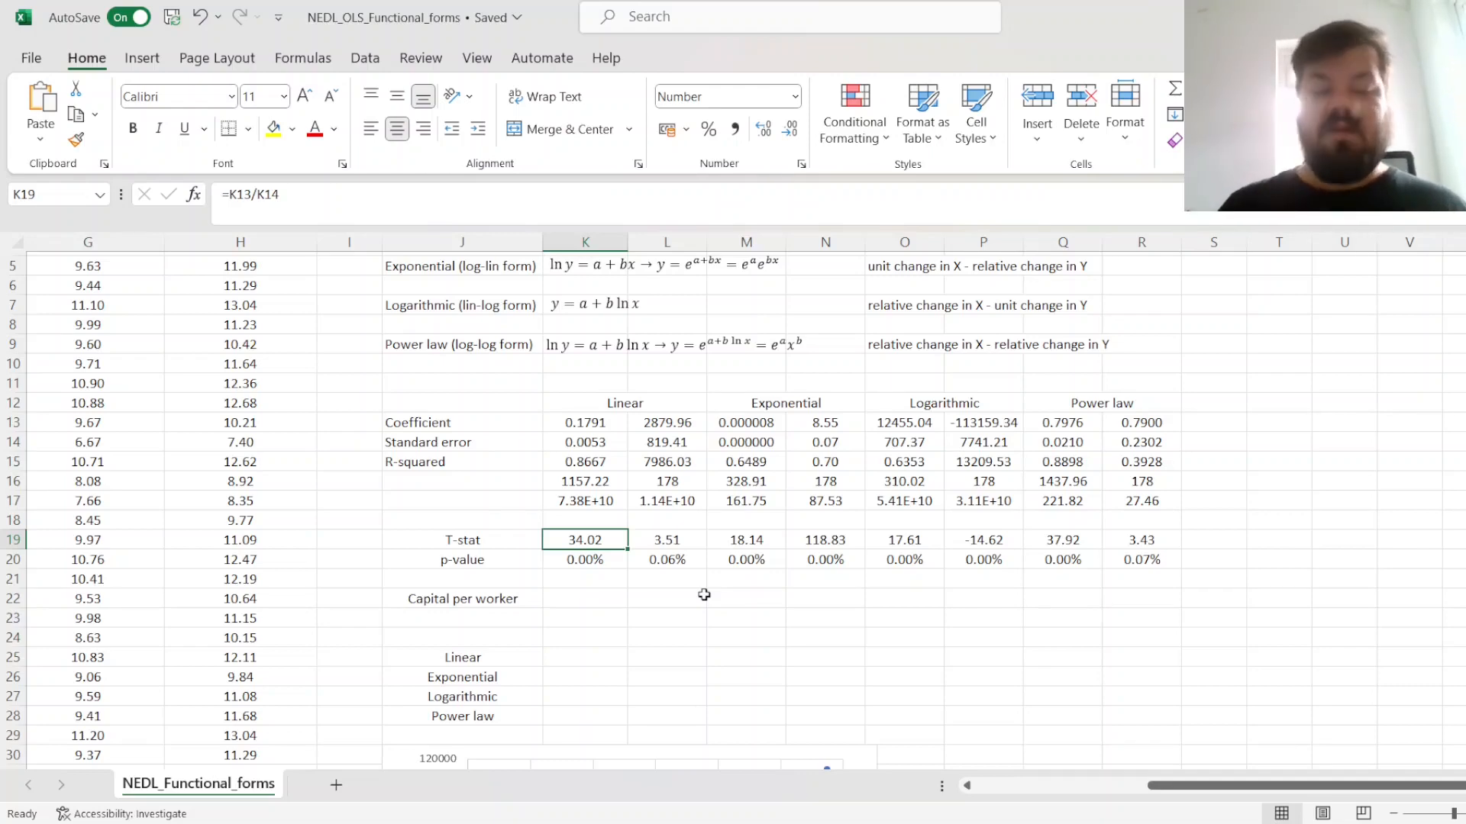
pyautogui.click(607, 604)
pyautogui.write('10000')
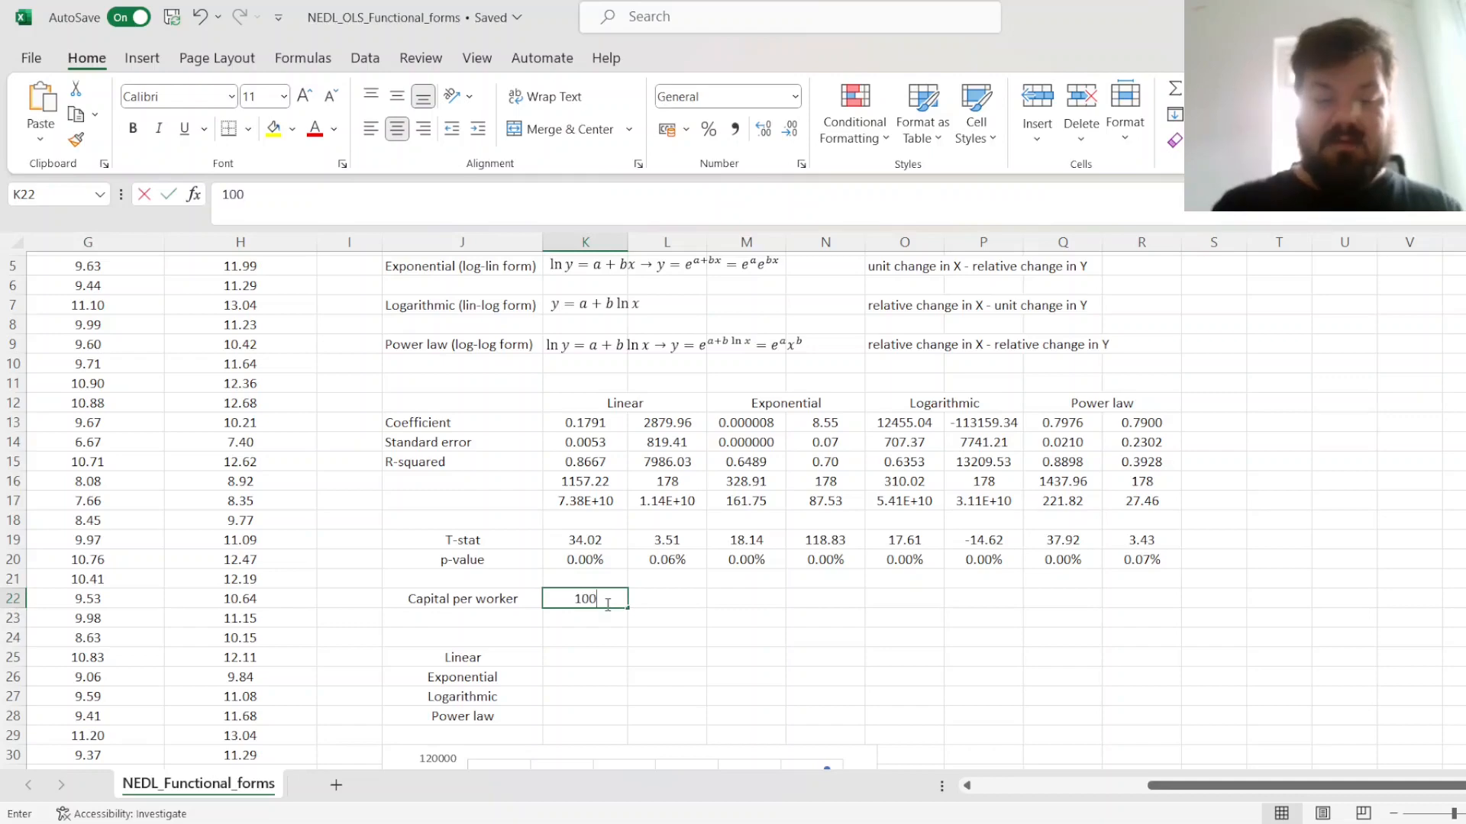
pyautogui.press('Return')
# - Calculate the linear model's prediction in K25 with =L13 + K22*K13
pyautogui.press('Down')
pyautogui.press('Down')
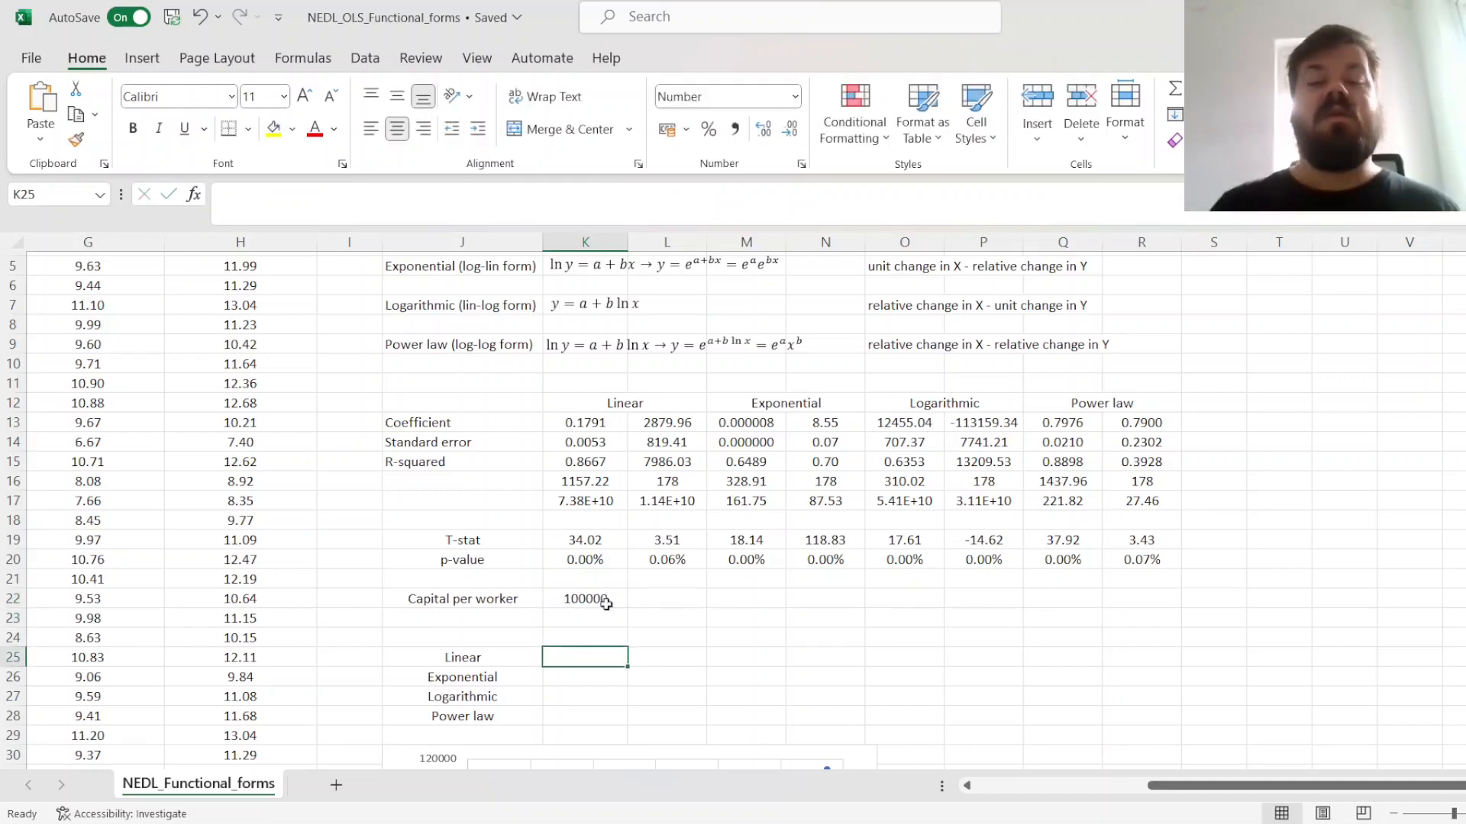
pyautogui.write('=')
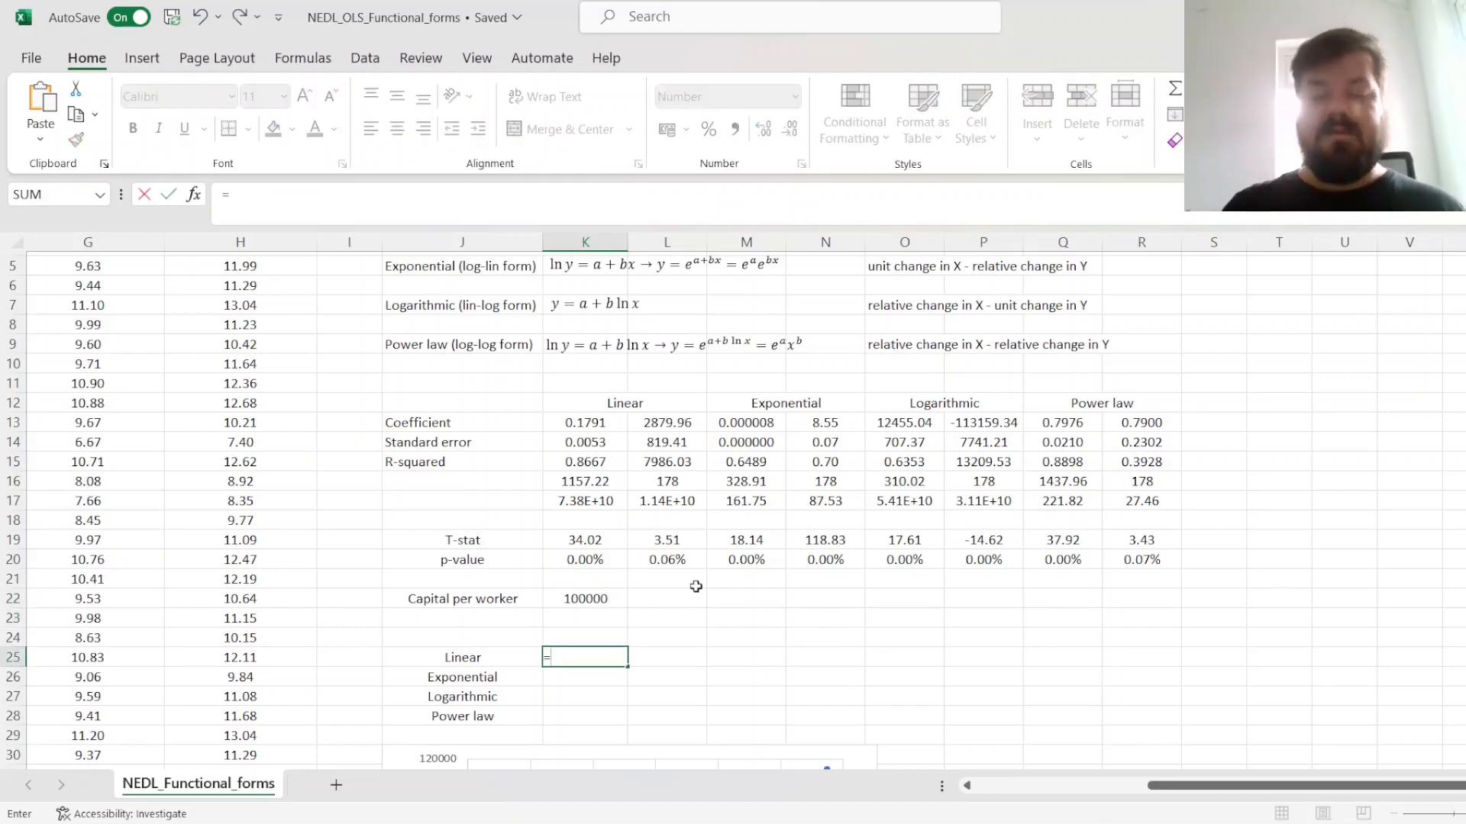
pyautogui.click(682, 420)
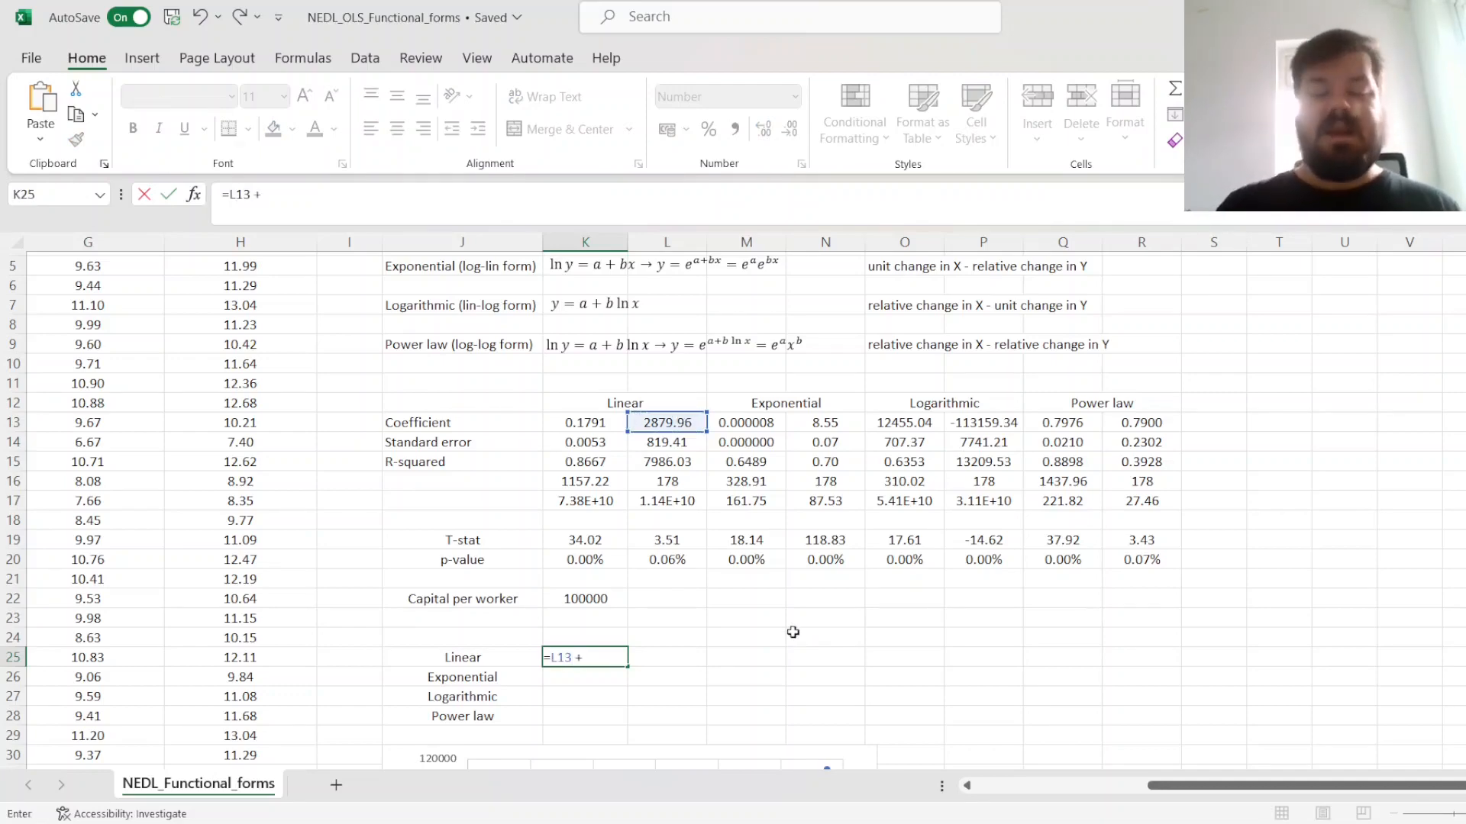
pyautogui.write('+')
pyautogui.click(579, 596)
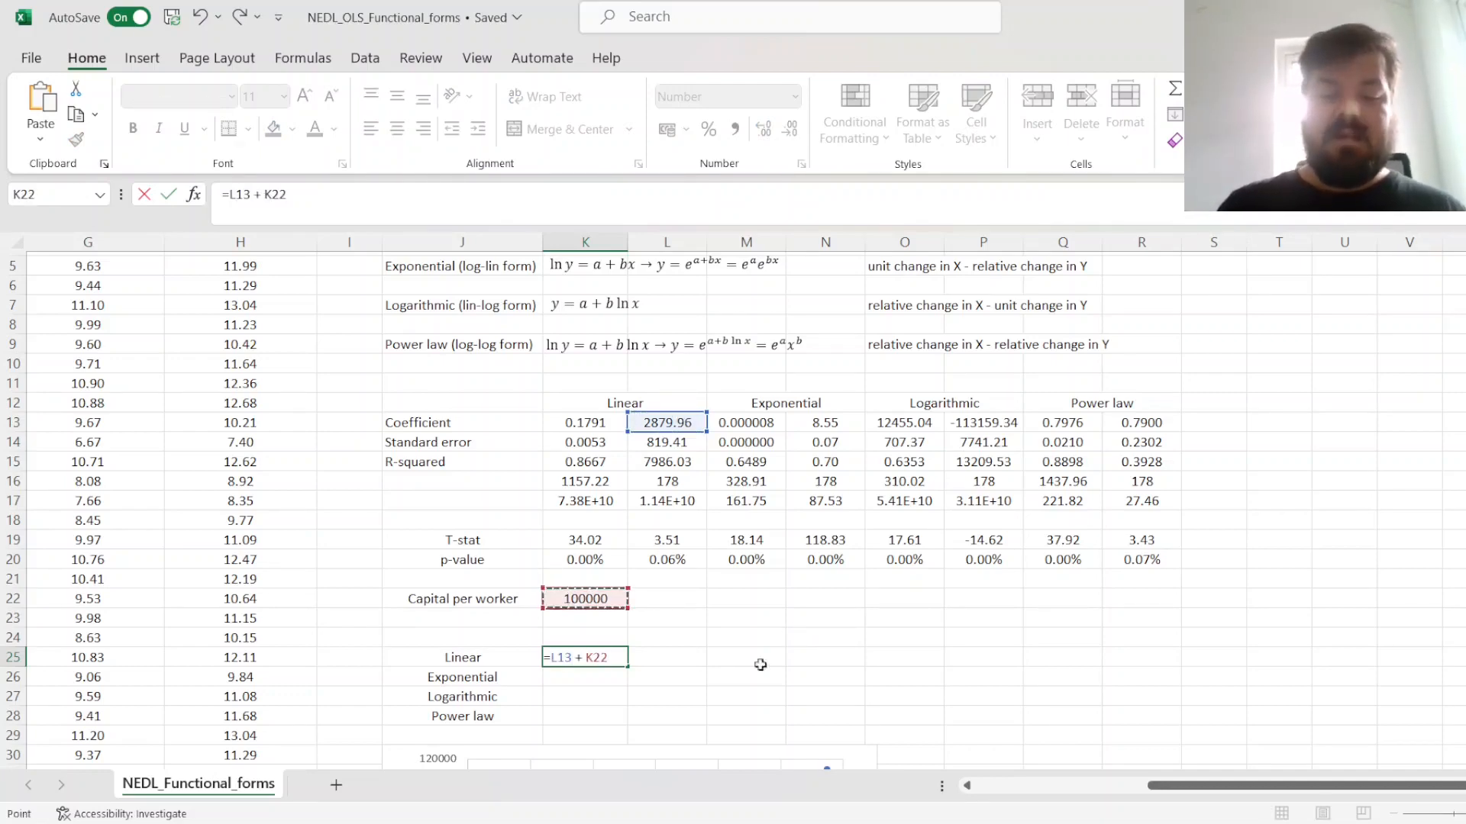
pyautogui.write('*')
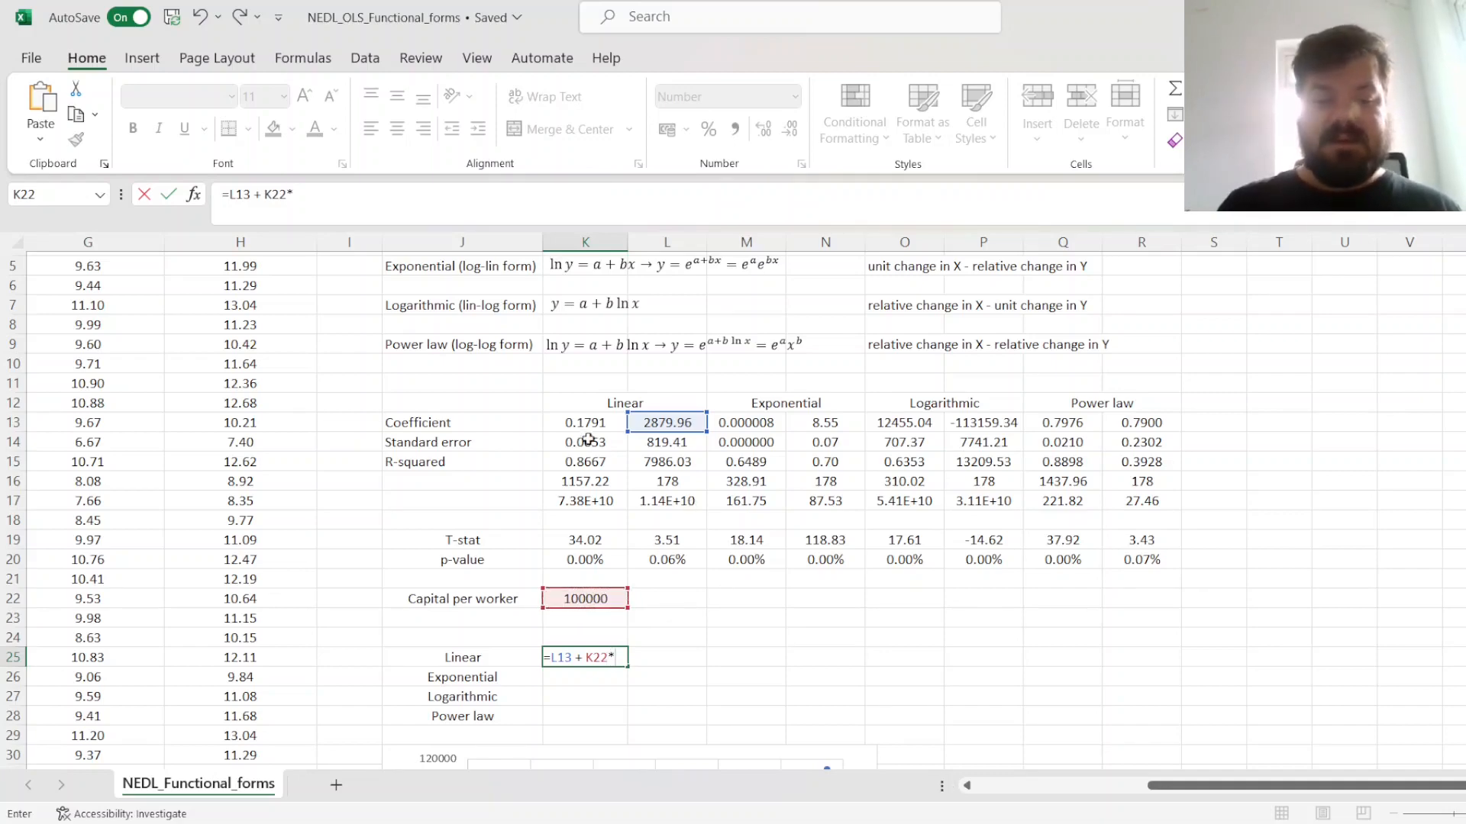
pyautogui.click(573, 418)
pyautogui.hotkey('ctrl', 'Return')
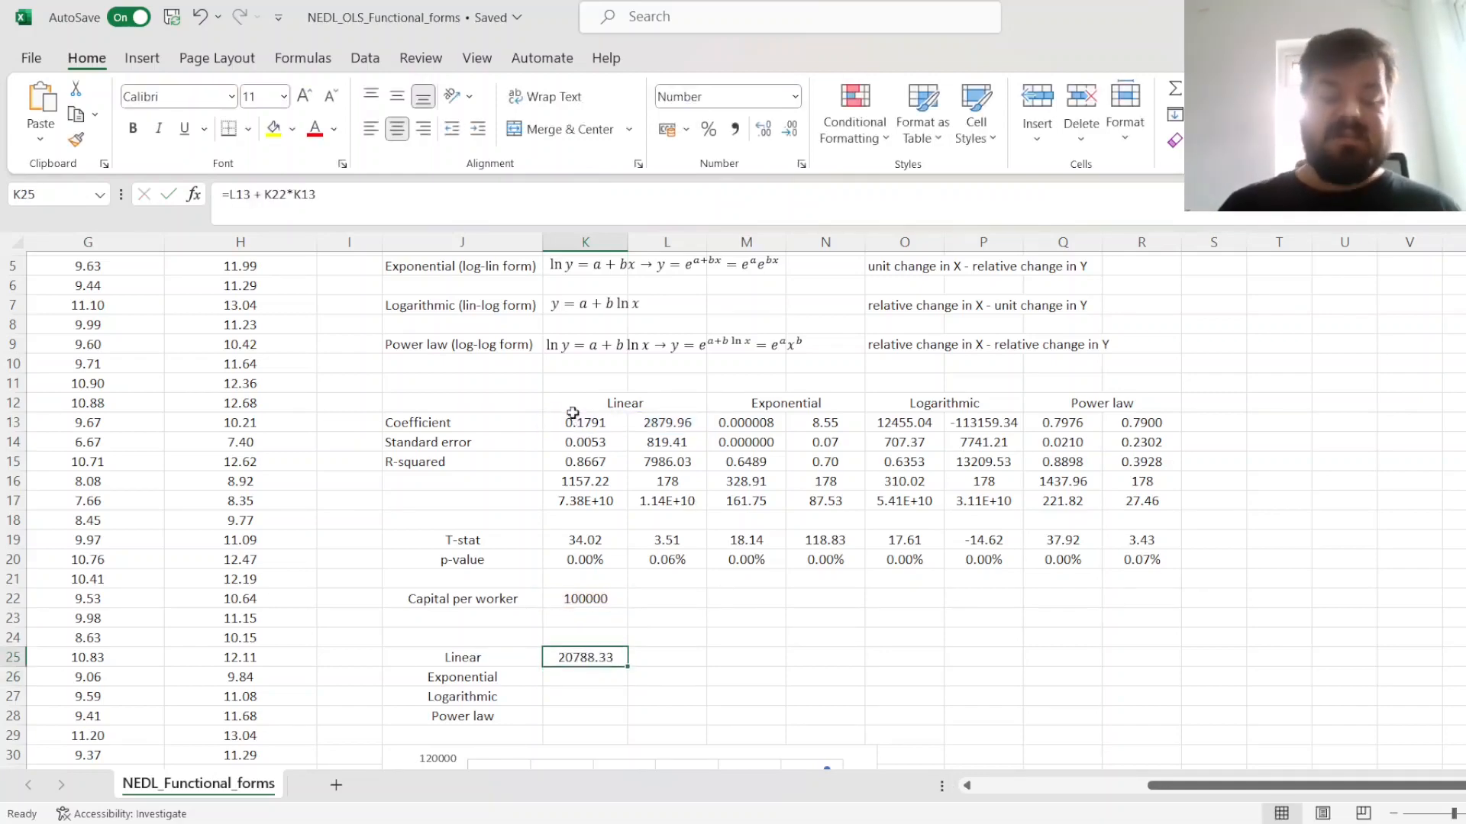
# - Calculate the exponential model's prediction in K26 with =EXP(N13 + M13*K22)
pyautogui.press('Down')
pyautogui.write('=')
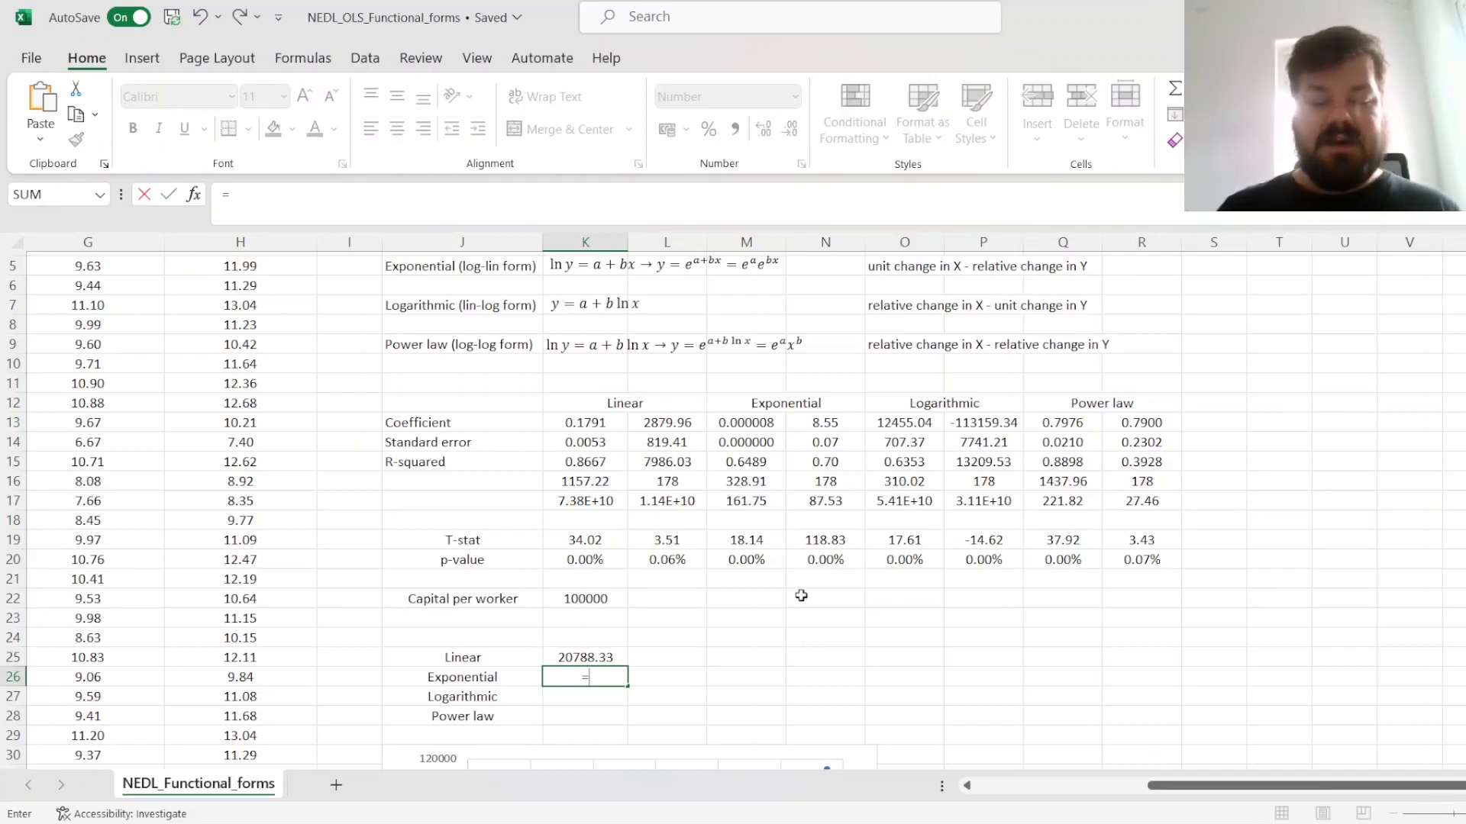
pyautogui.write('EXP')
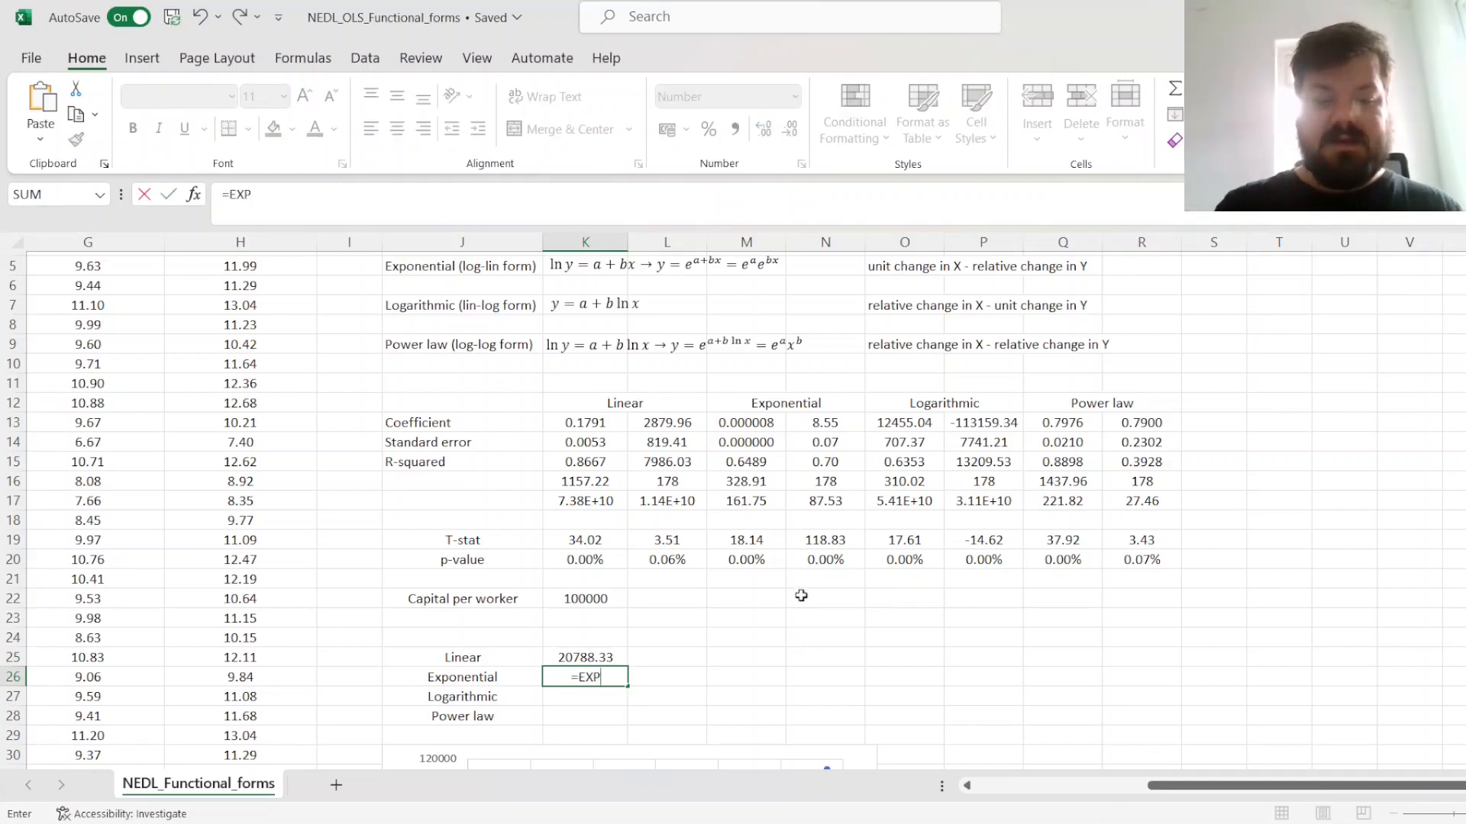
pyautogui.write('(')
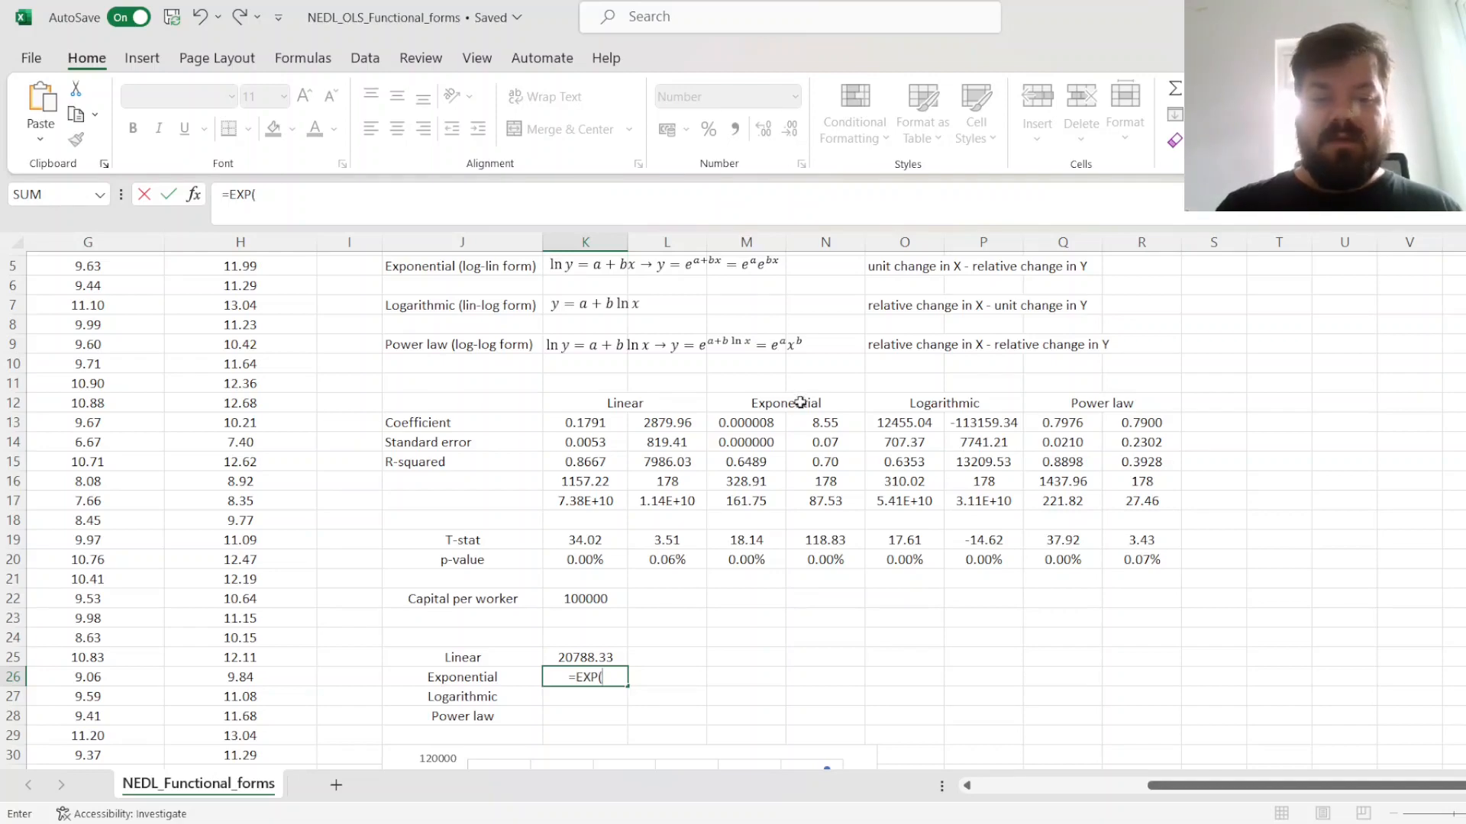
pyautogui.click(826, 422)
pyautogui.write('+')
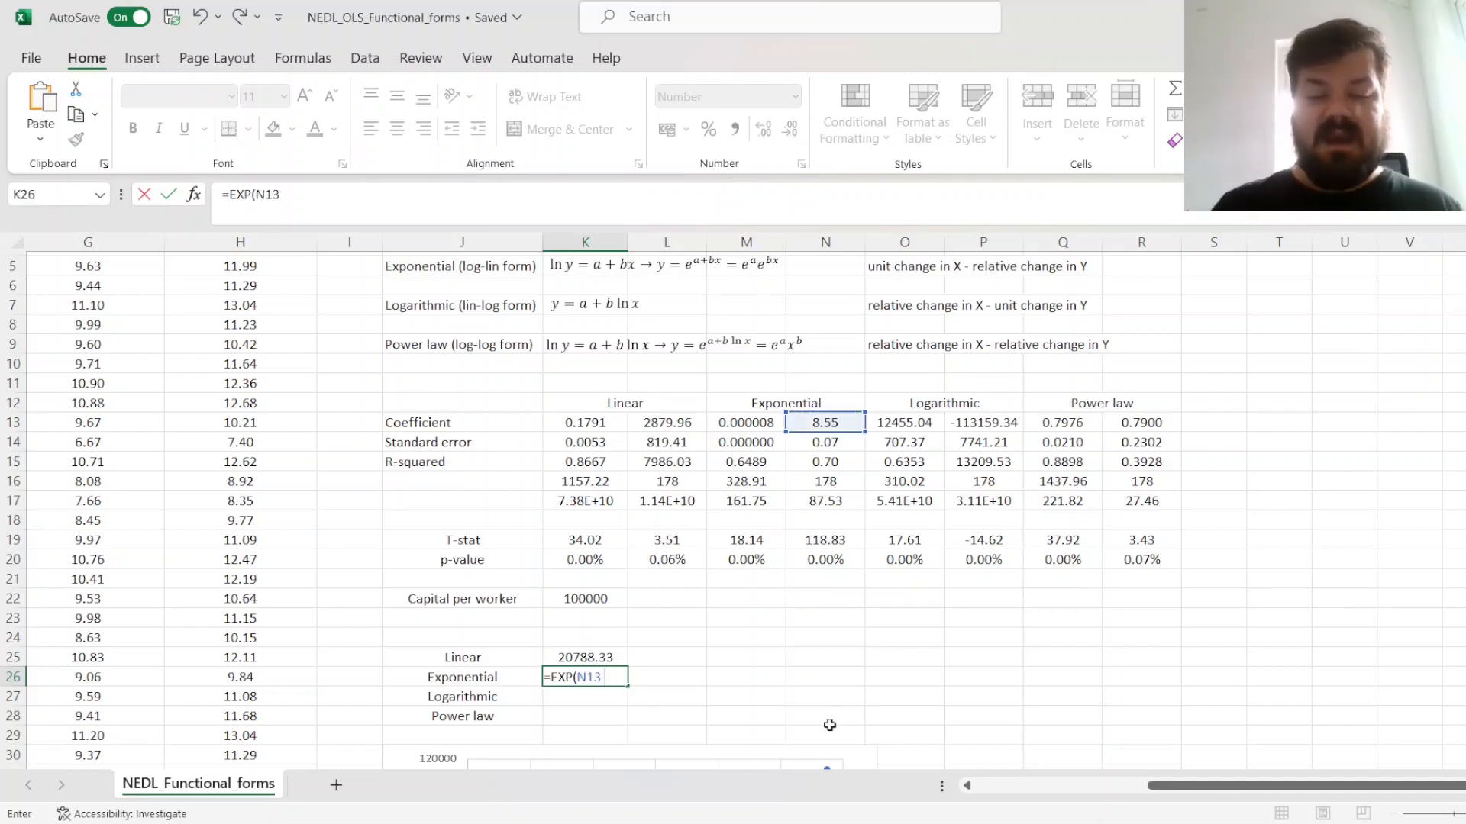
pyautogui.click(747, 423)
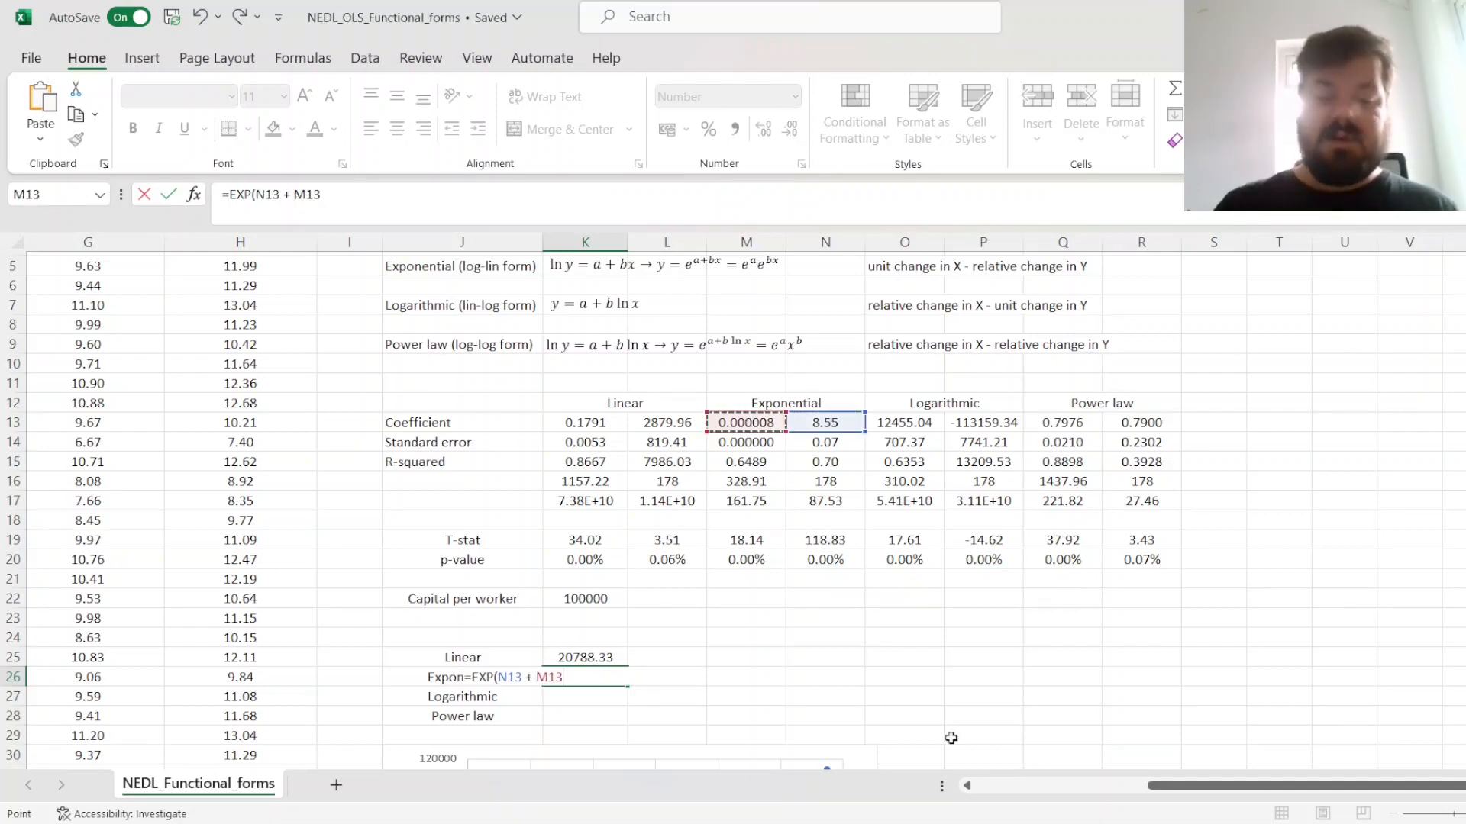
pyautogui.write('*')
pyautogui.click(581, 594)
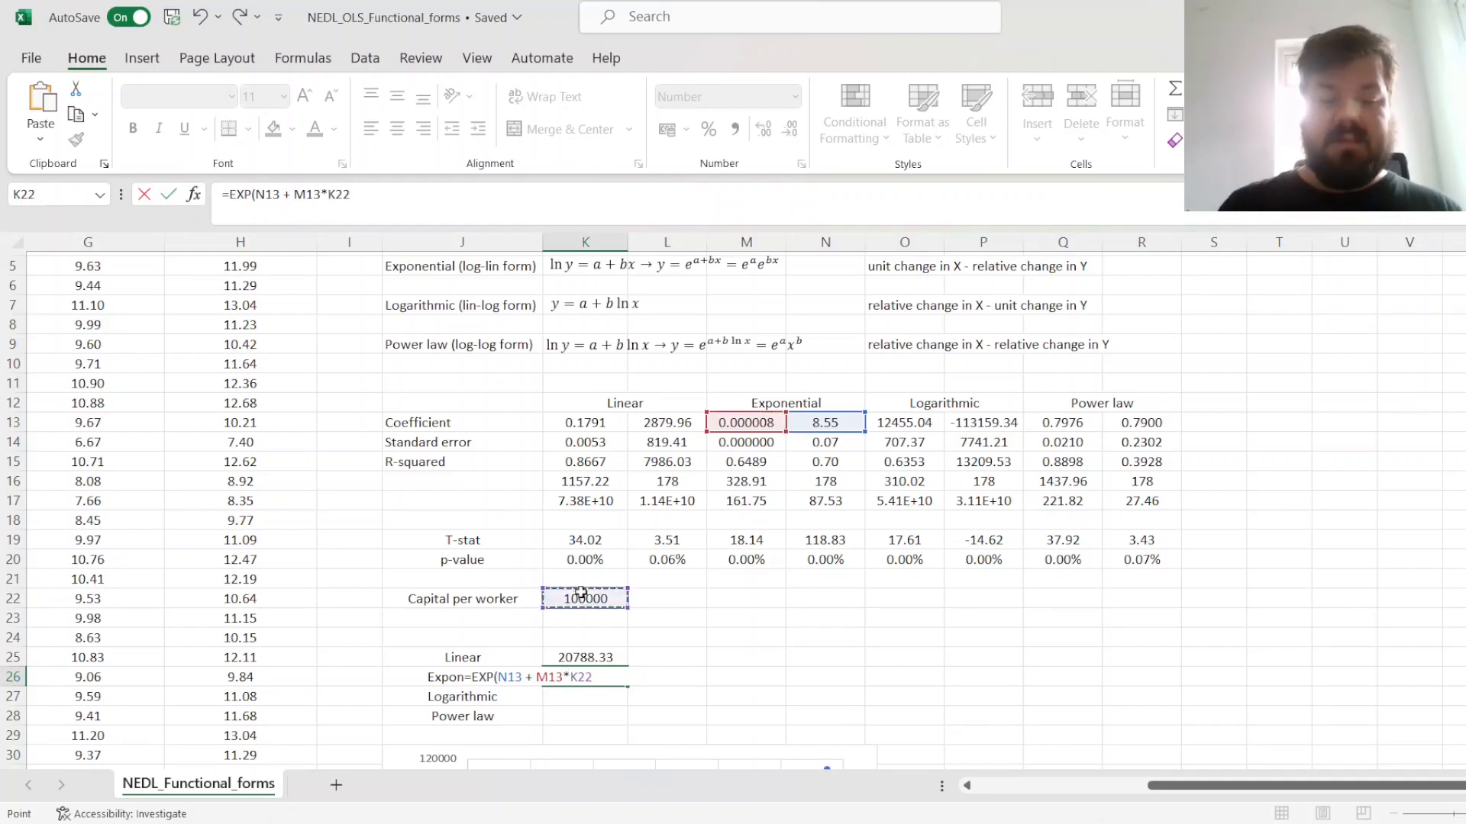
pyautogui.write(')')
pyautogui.press('Return')
# - Compare the linear and exponential predictions in K25 and K26
pyautogui.press('Up')
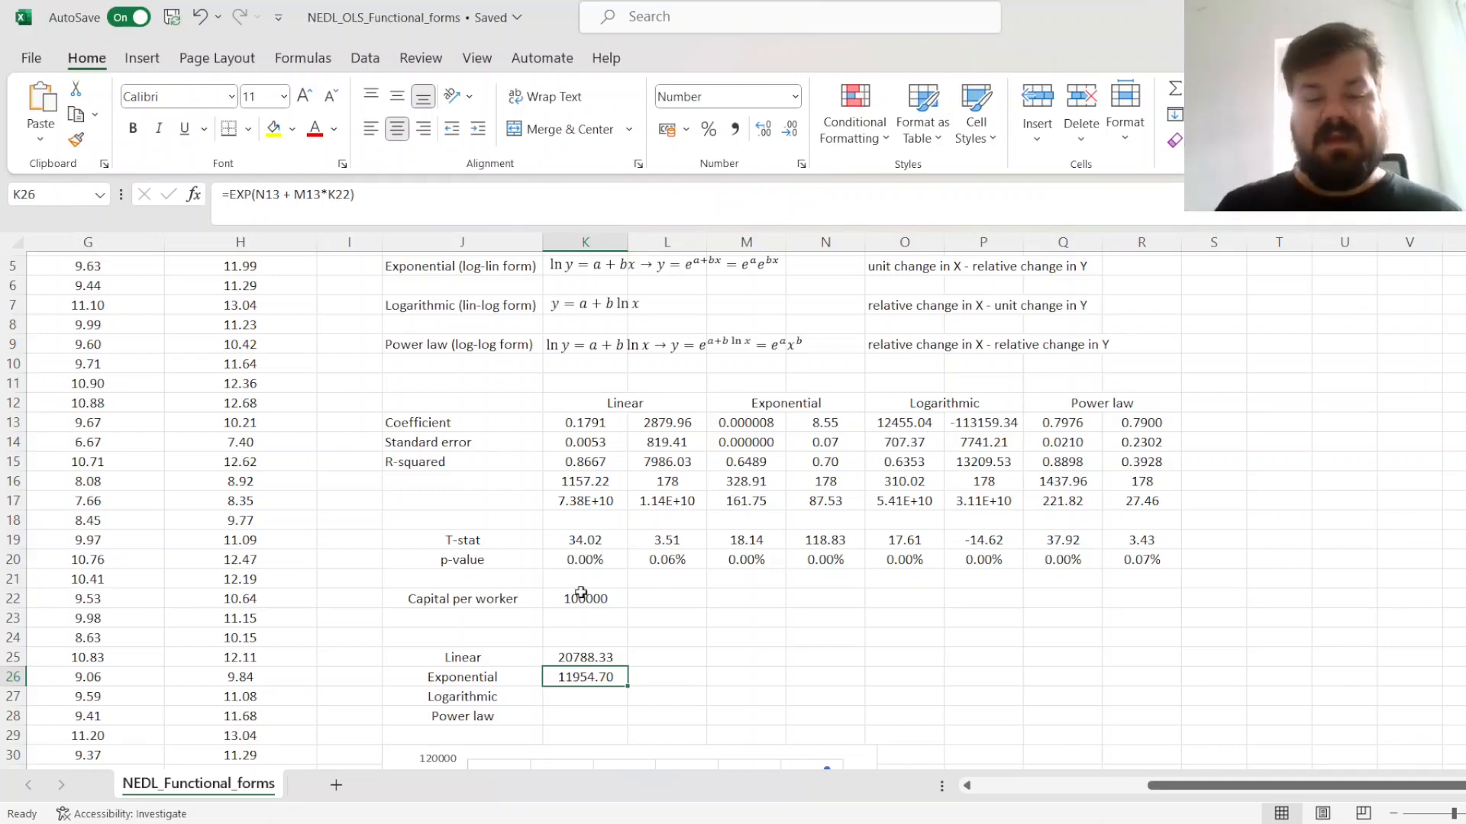
pyautogui.press('Up')
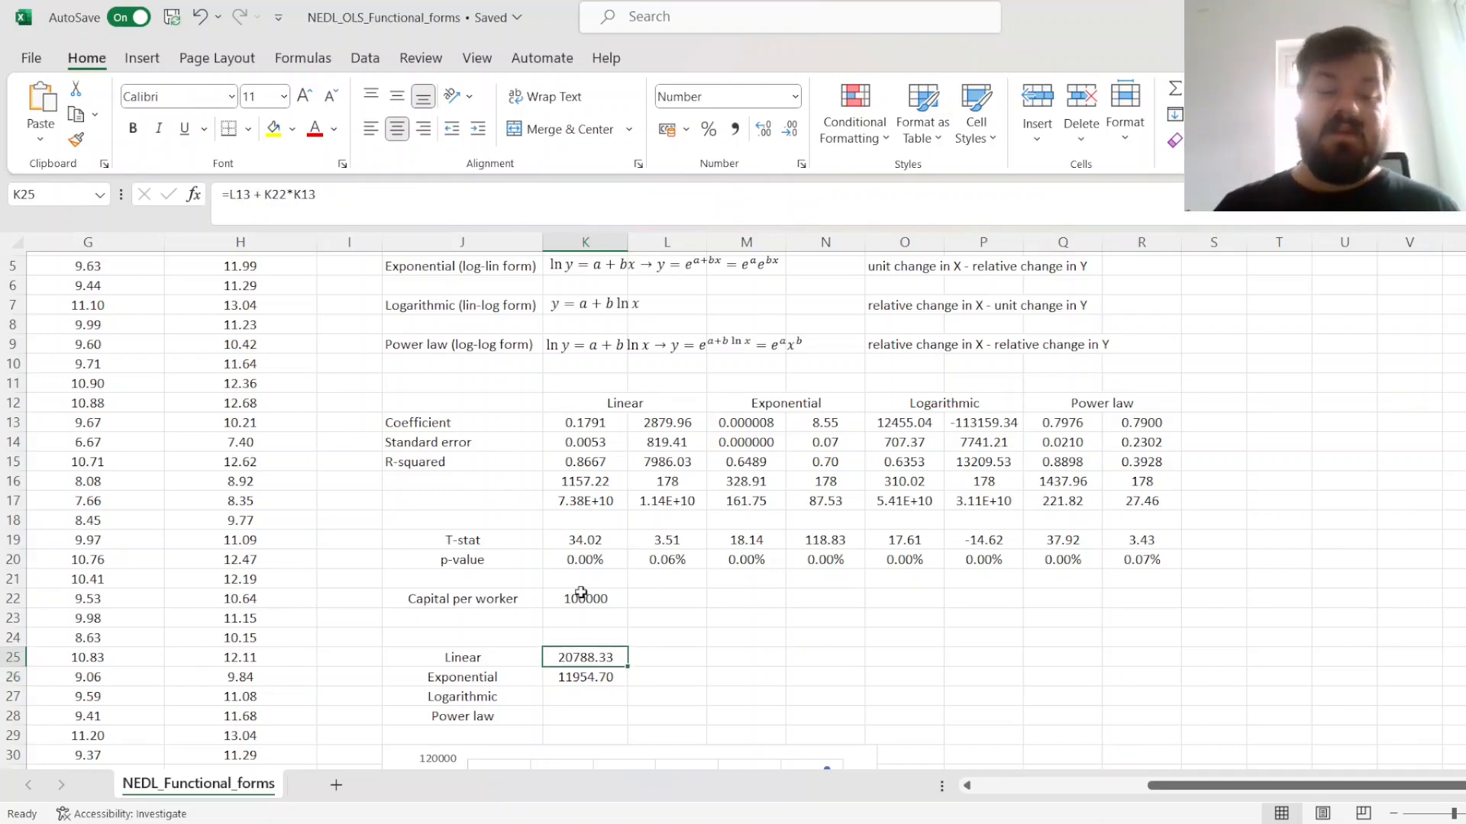
pyautogui.press('Down')
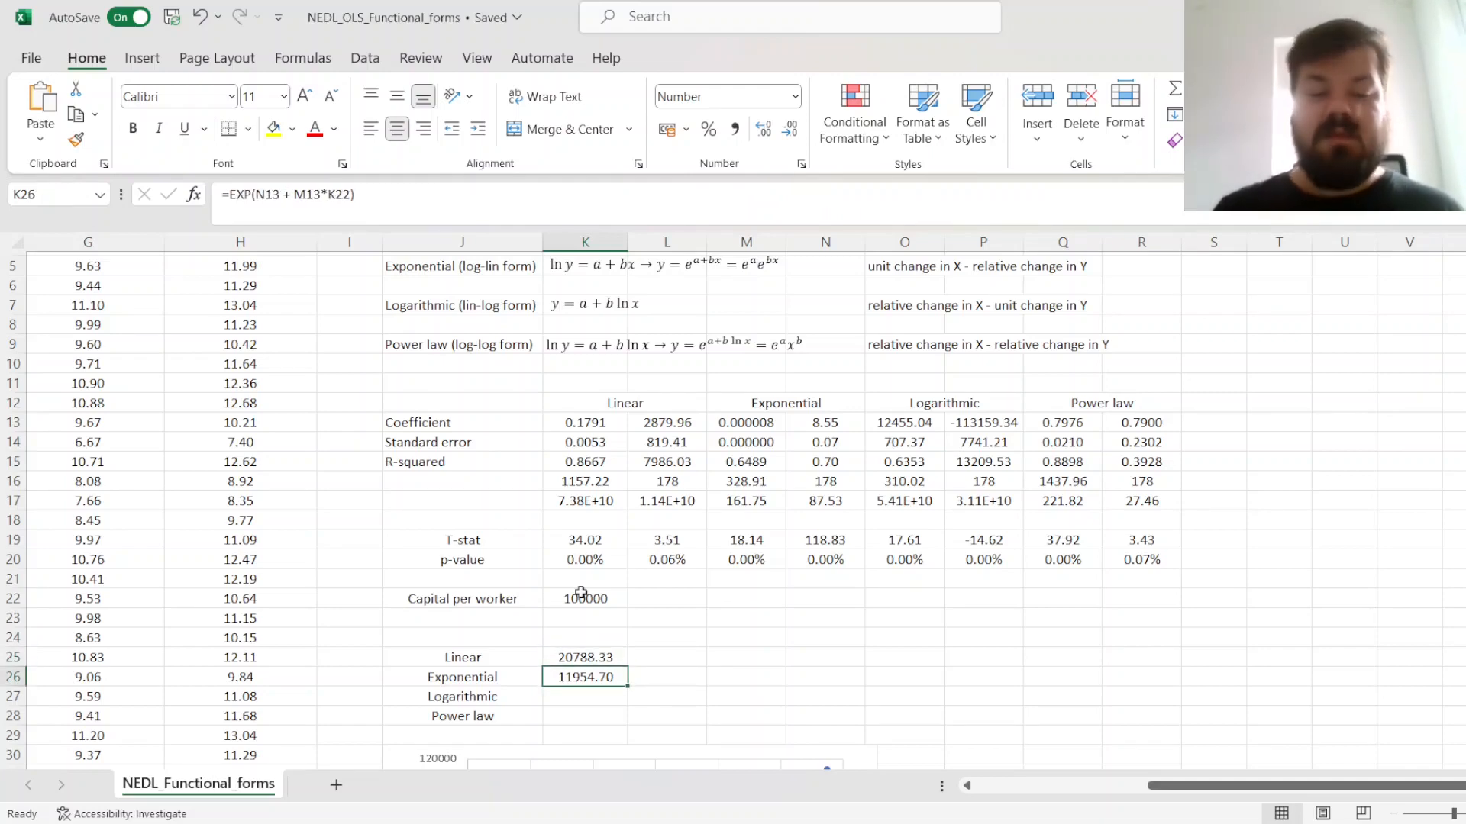
pyautogui.press('Up')
pyautogui.press('Down')
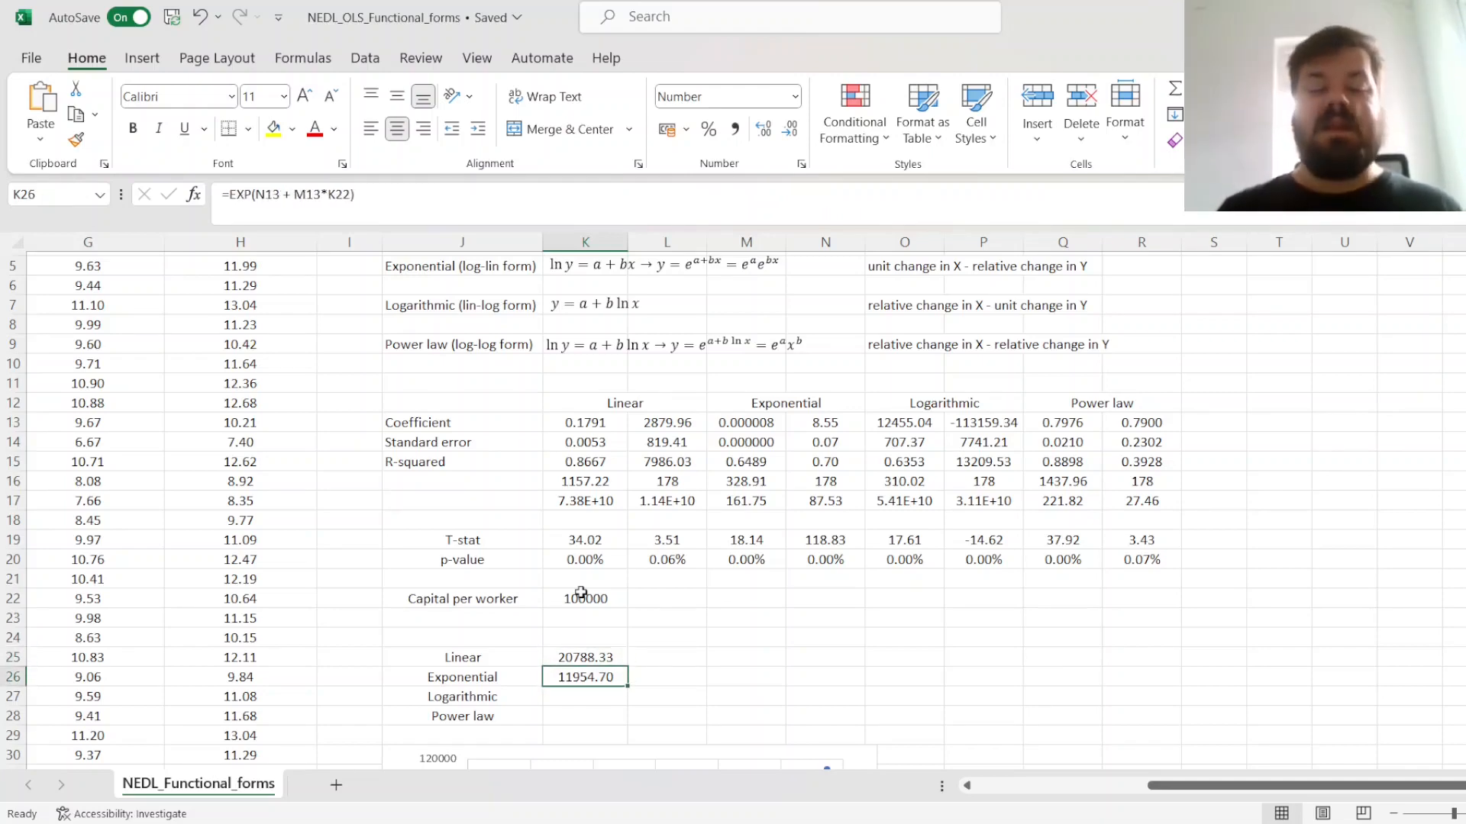
# - Calculate the logarithmic model's prediction in K27 with =P13 + O13*LN(K22)
pyautogui.press('Down')
pyautogui.write('=')
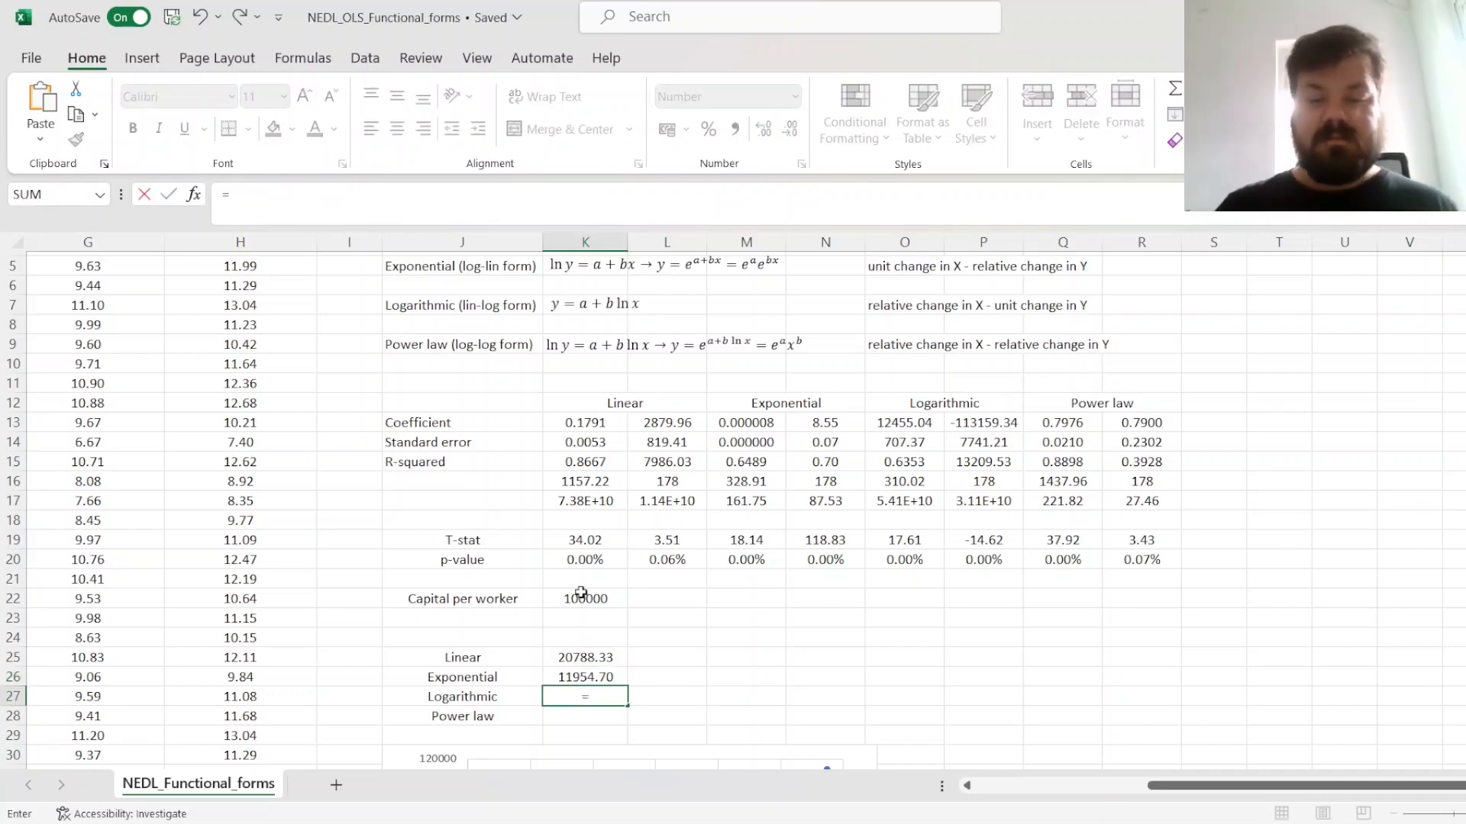
pyautogui.click(1014, 425)
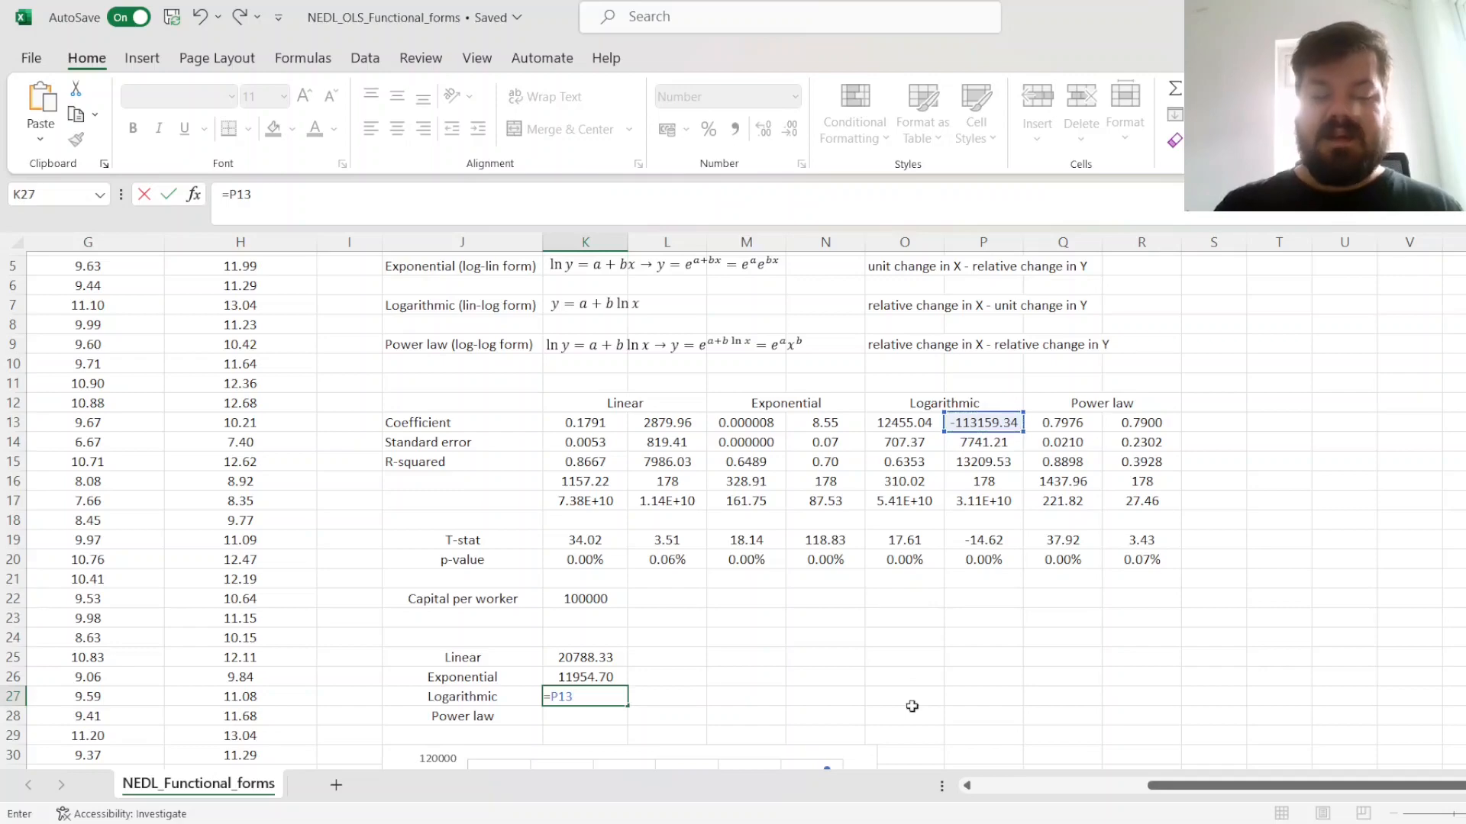
pyautogui.write('+')
pyautogui.click(895, 421)
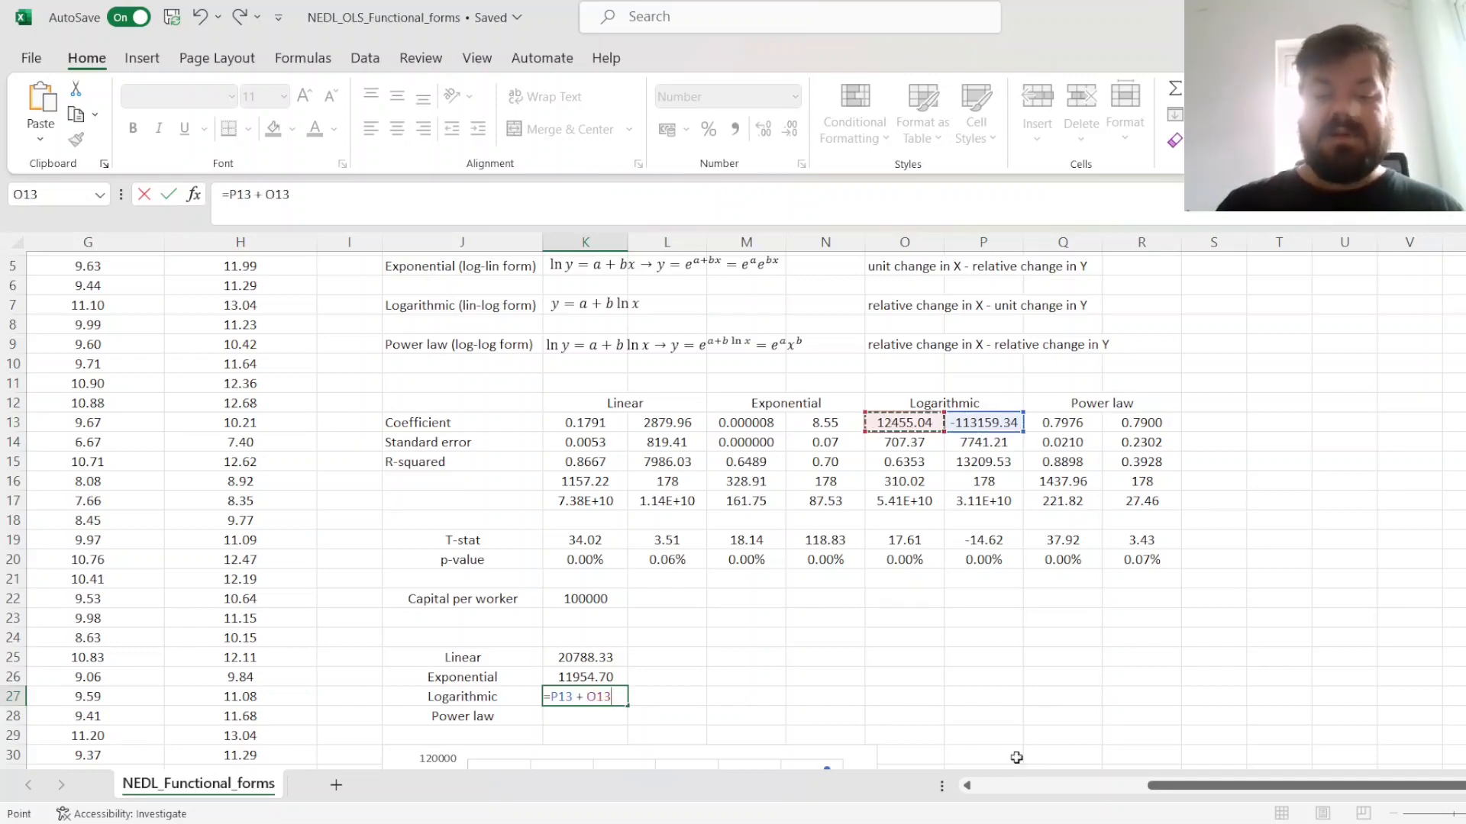
pyautogui.write('*LN(')
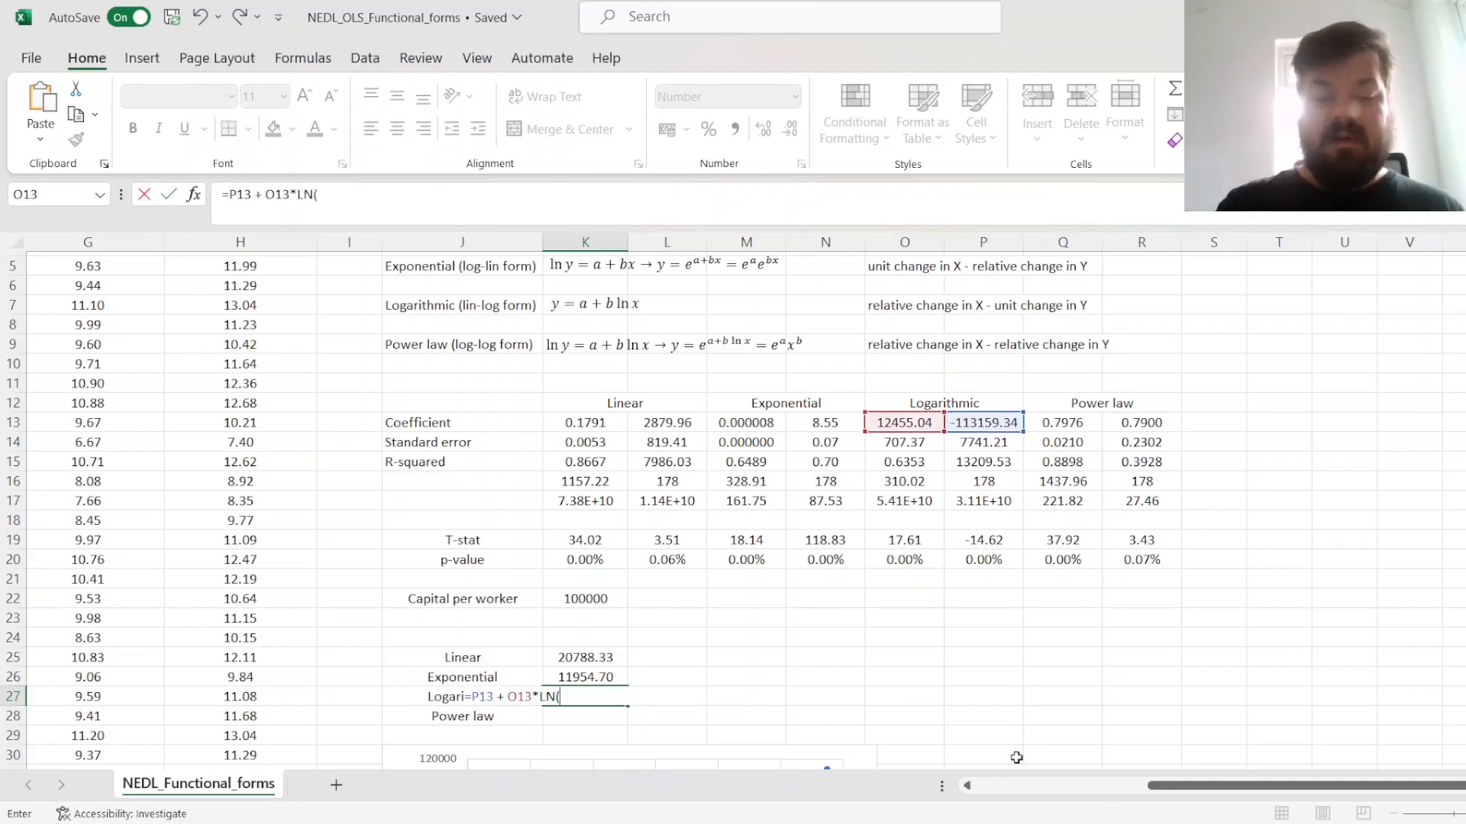
pyautogui.click(583, 600)
pyautogui.write(')')
pyautogui.hotkey('ctrl', 'Return')
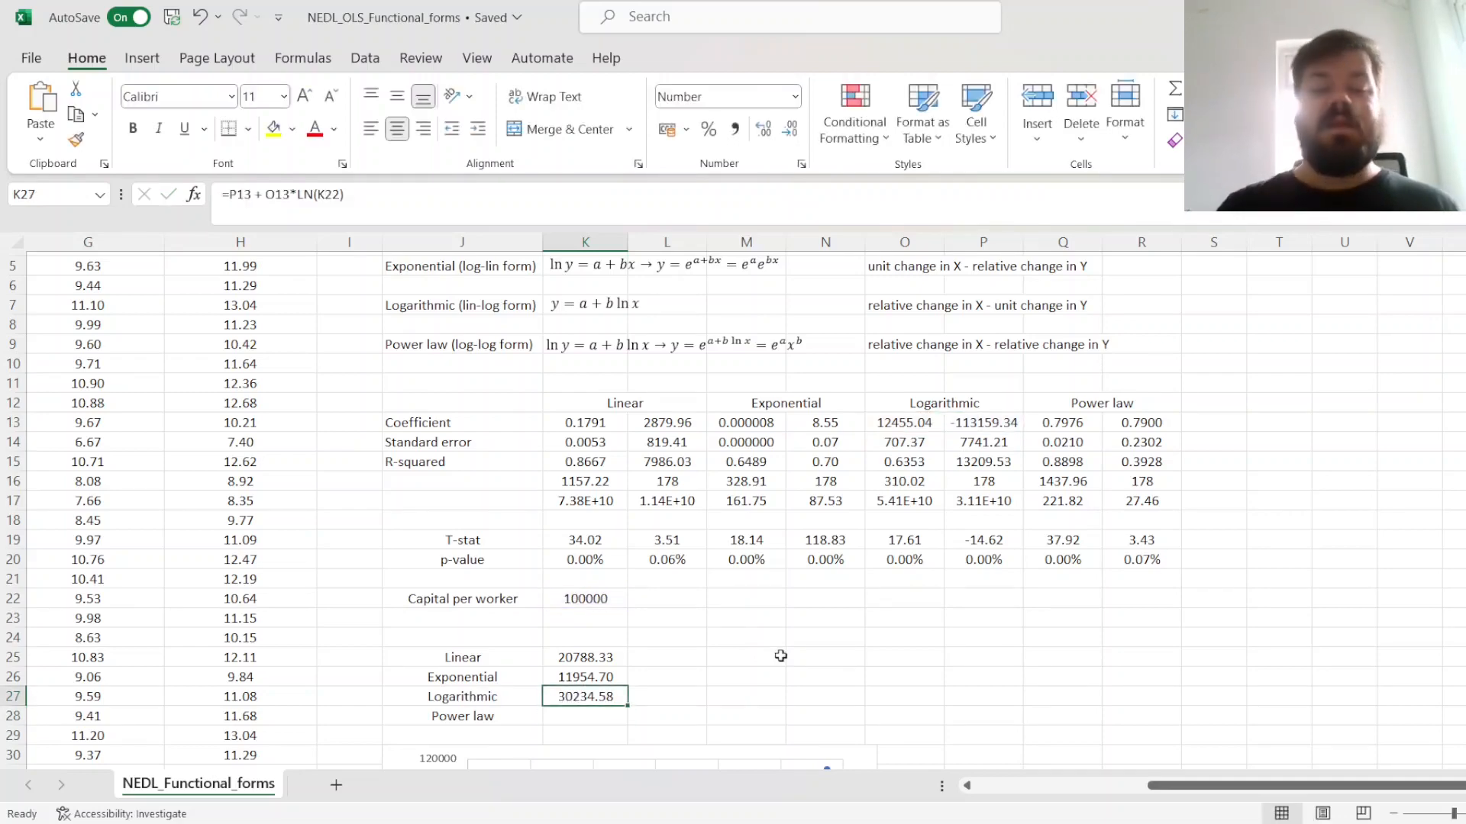
# - Compare the logarithmic prediction in K27 with the linear and exponential predictions in K25 and K26
pyautogui.press('Up')
pyautogui.press('Up')
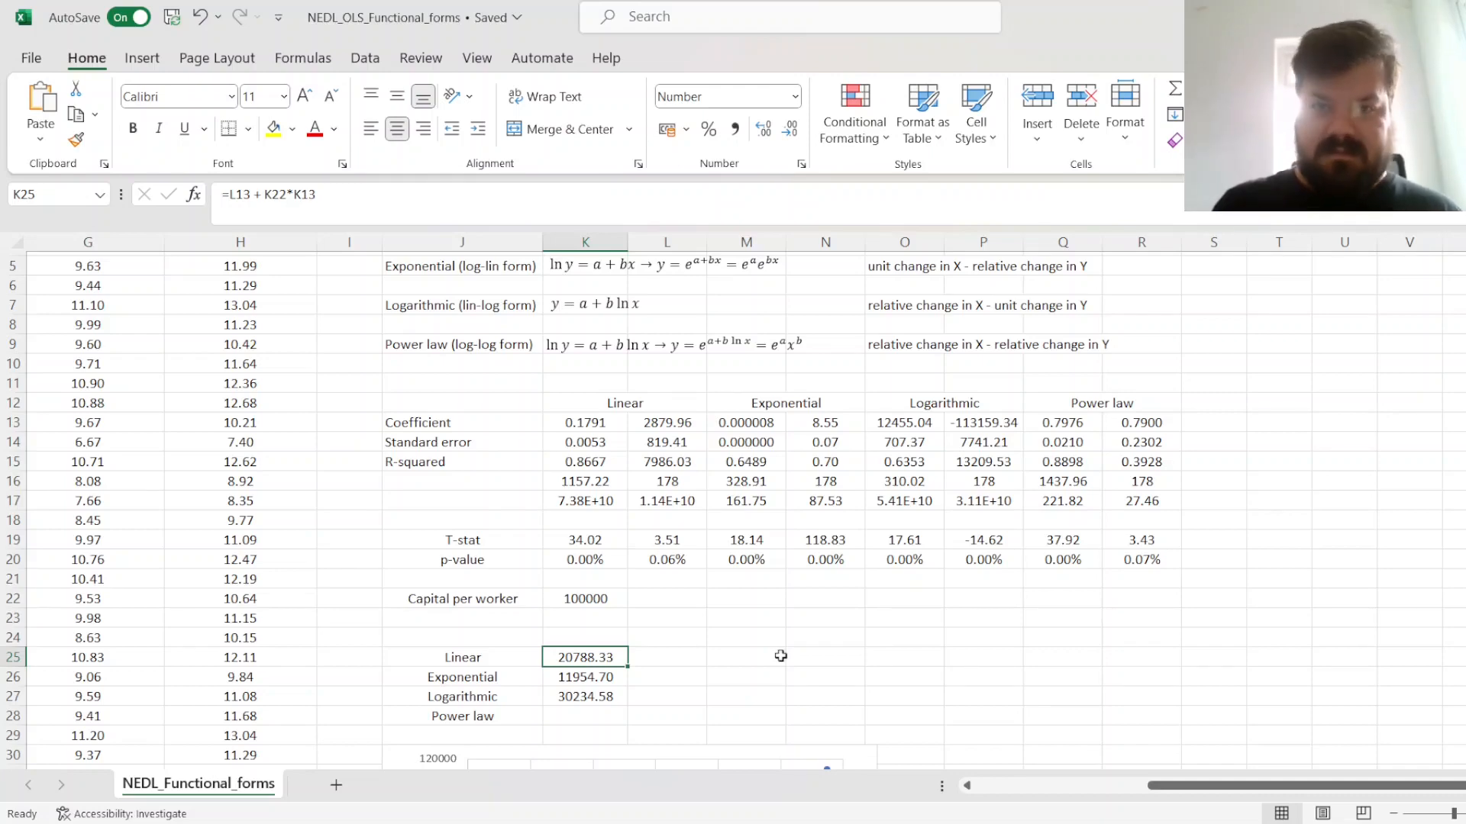
pyautogui.press('Down')
pyautogui.press('Down')
pyautogui.press('Up')
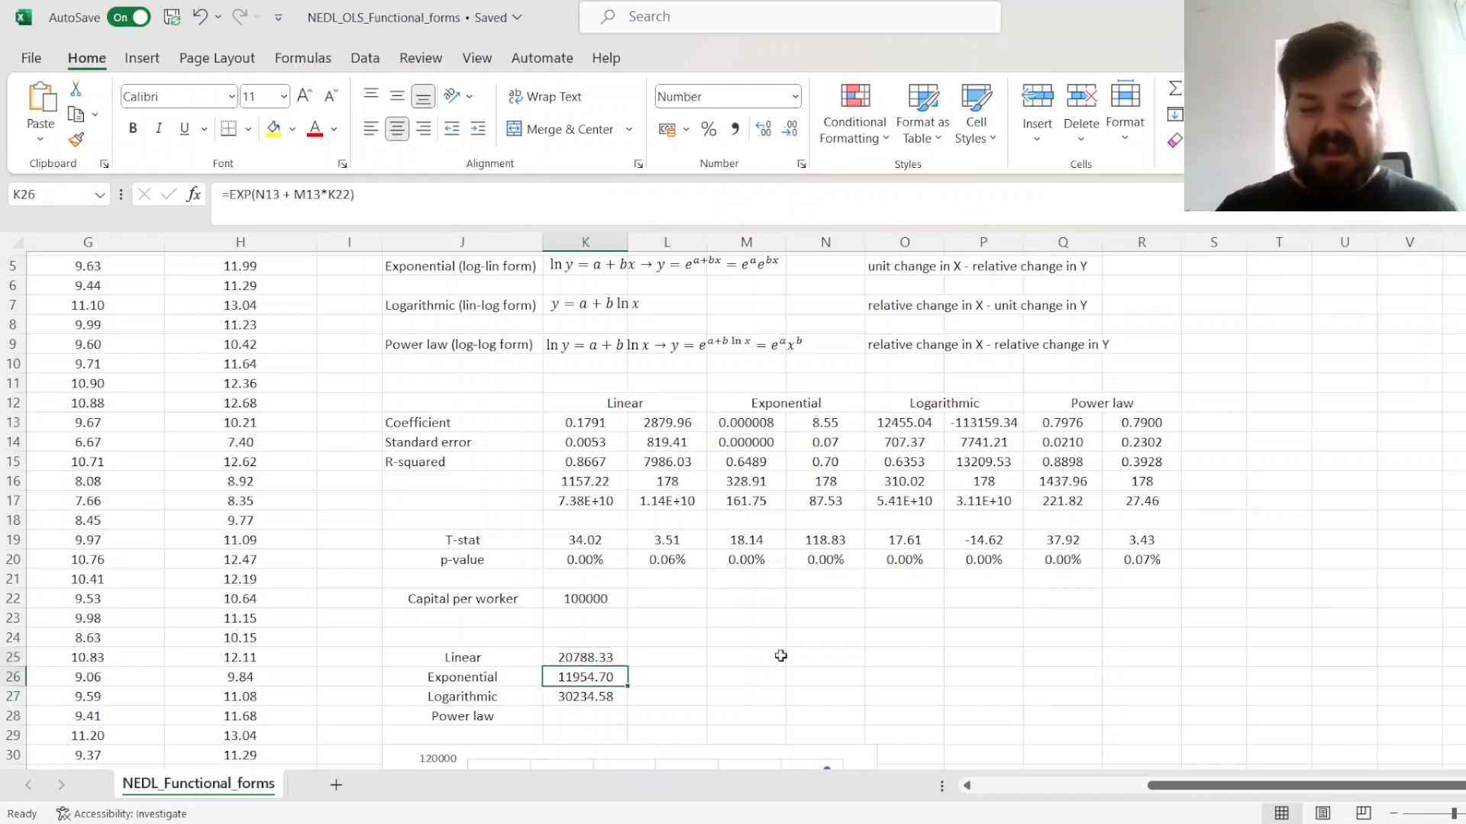
pyautogui.press('Up')
pyautogui.press('Down')
pyautogui.press('Down')
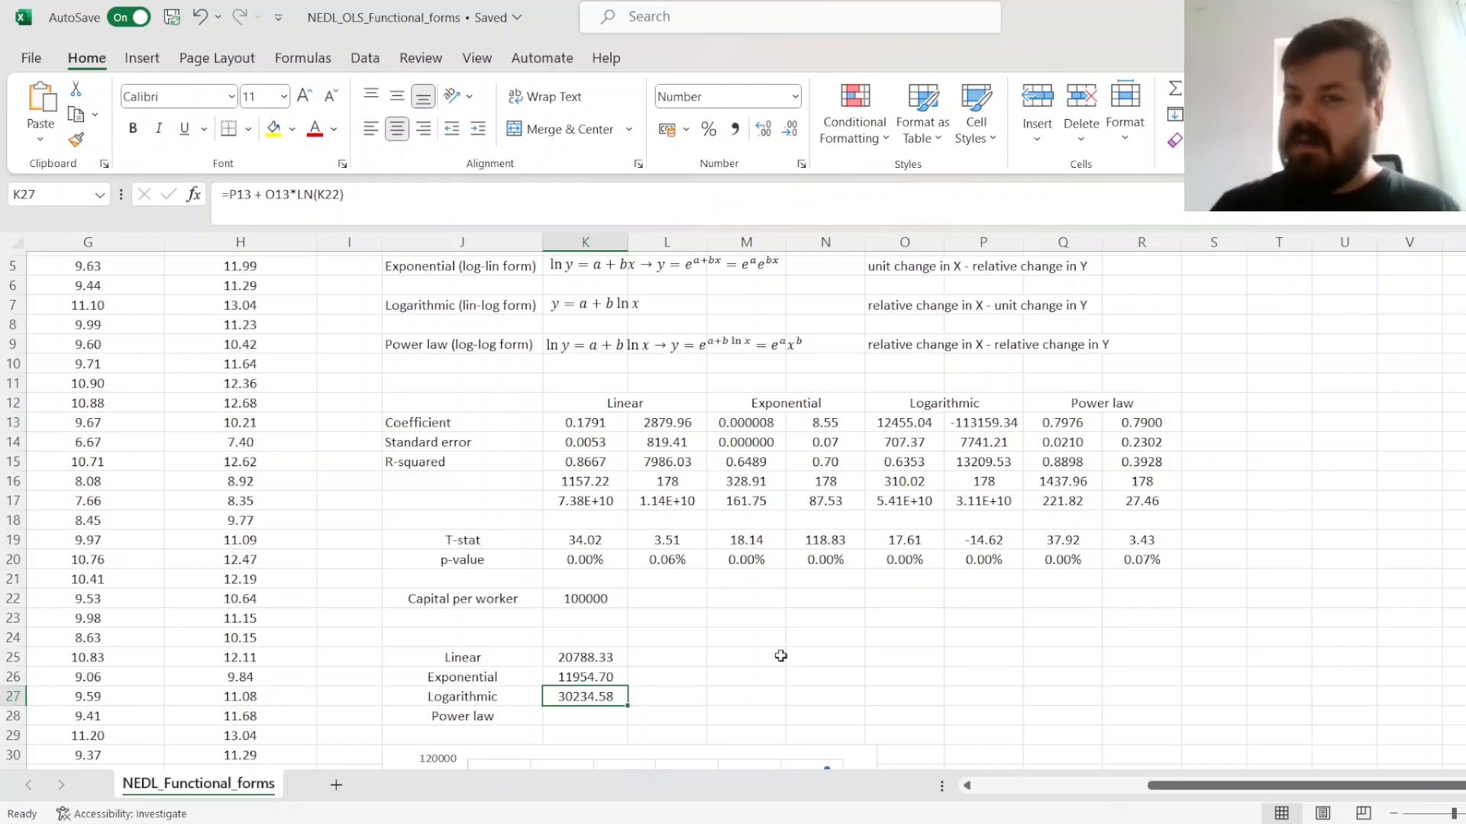
pyautogui.press('Up')
pyautogui.press('Up')
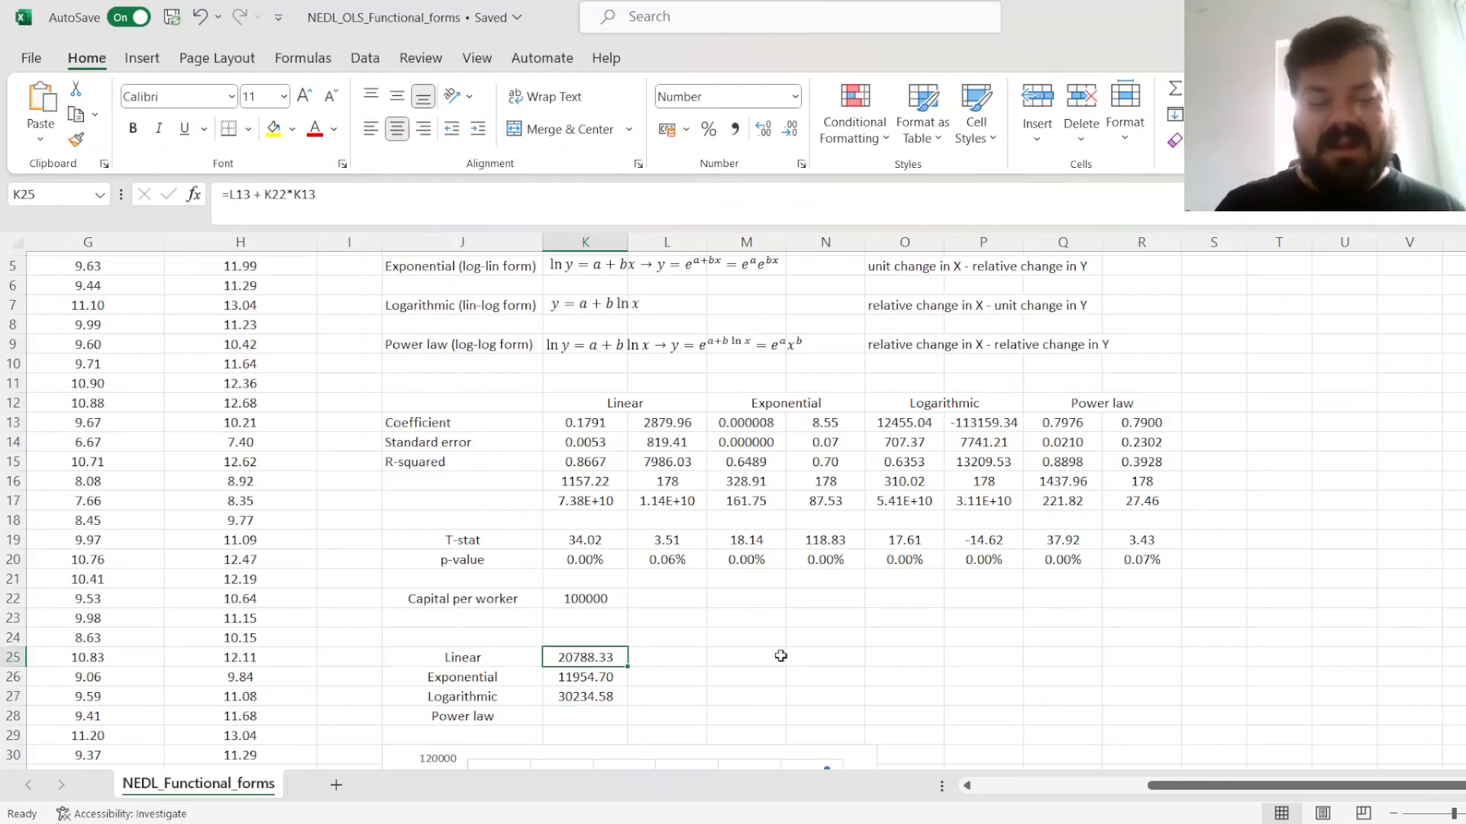
# - Calculate the power law model's prediction in K28 with =EXP(R13)*K22^Q13 and compare it with the linear prediction in K25
pyautogui.press('Down')
pyautogui.press('Down')
pyautogui.press('Down')
pyautogui.write('=')
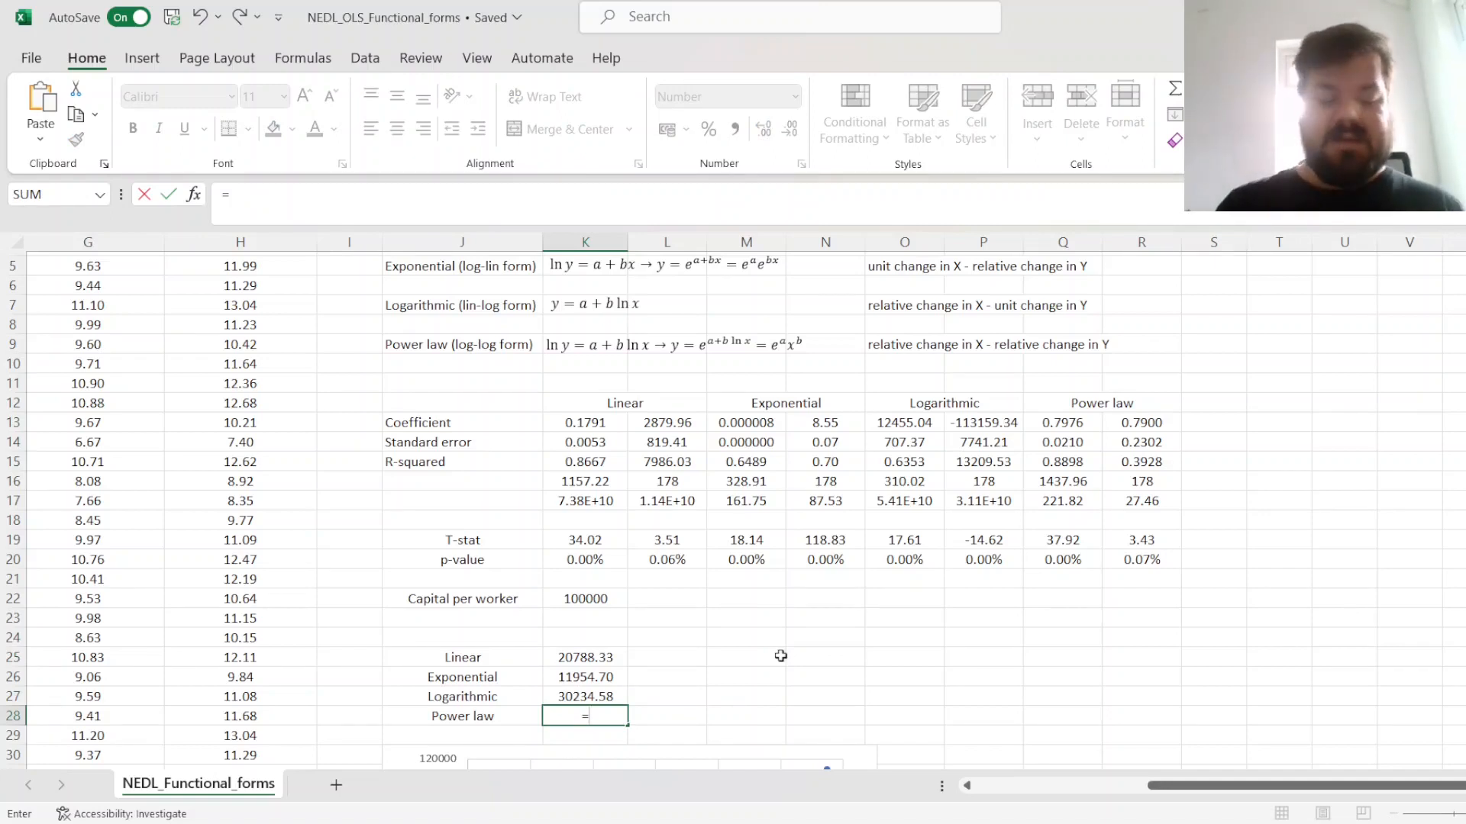
pyautogui.write('EXP(')
pyautogui.click(1149, 422)
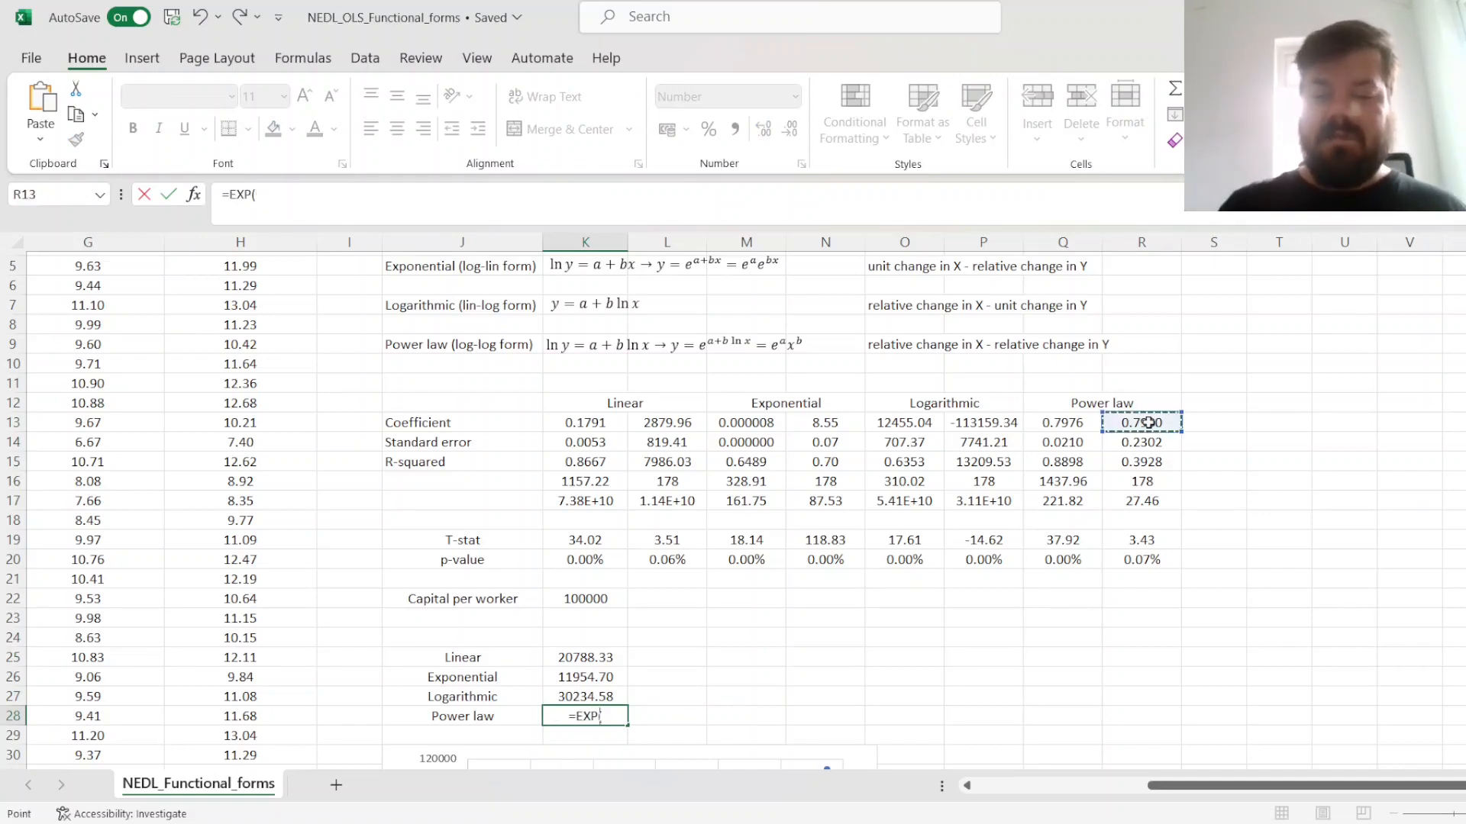
pyautogui.write(')*')
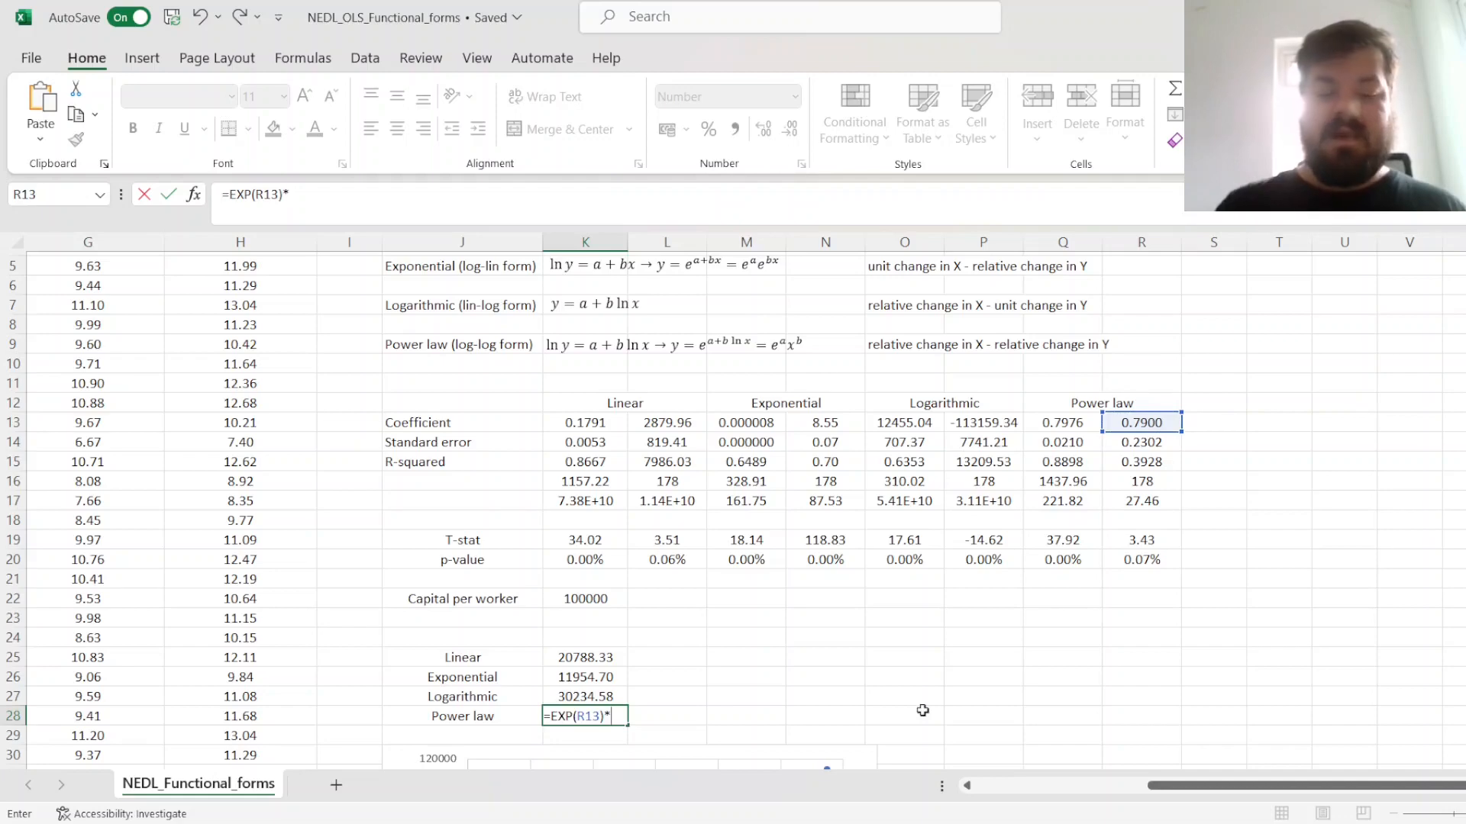
pyautogui.click(594, 597)
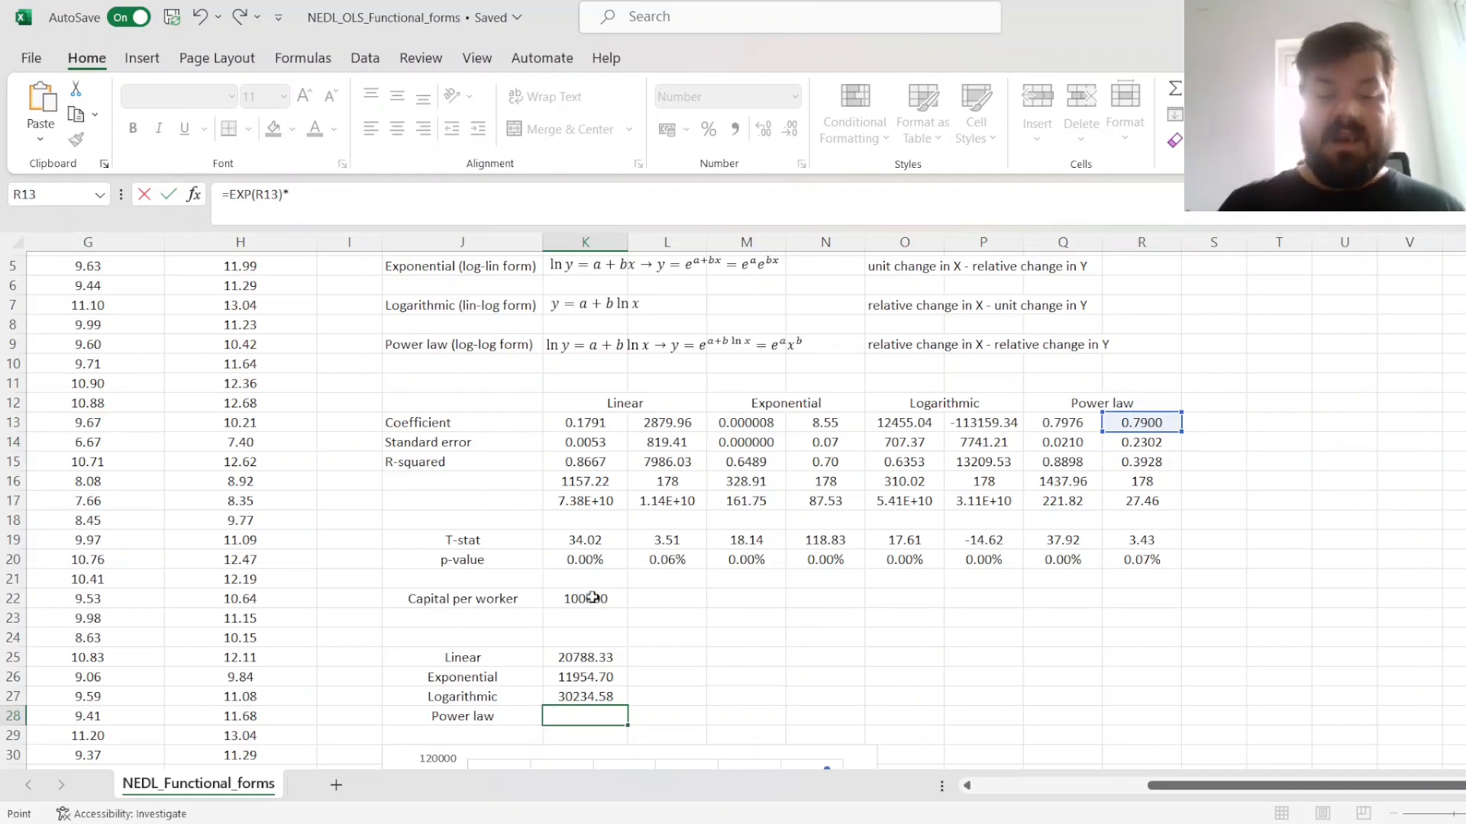
pyautogui.click(594, 598)
pyautogui.write('^')
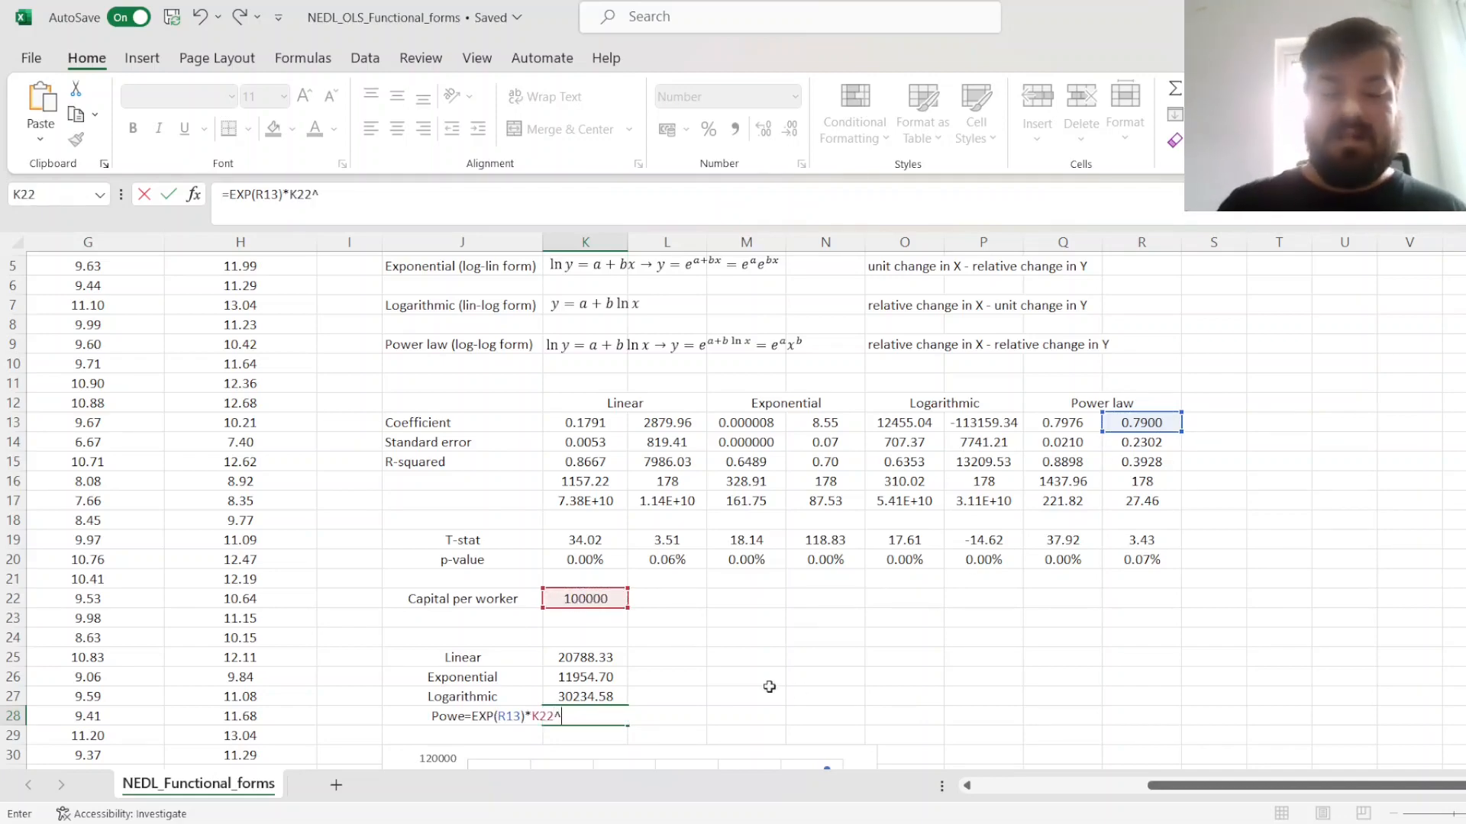
pyautogui.click(1058, 422)
pyautogui.press('Return')
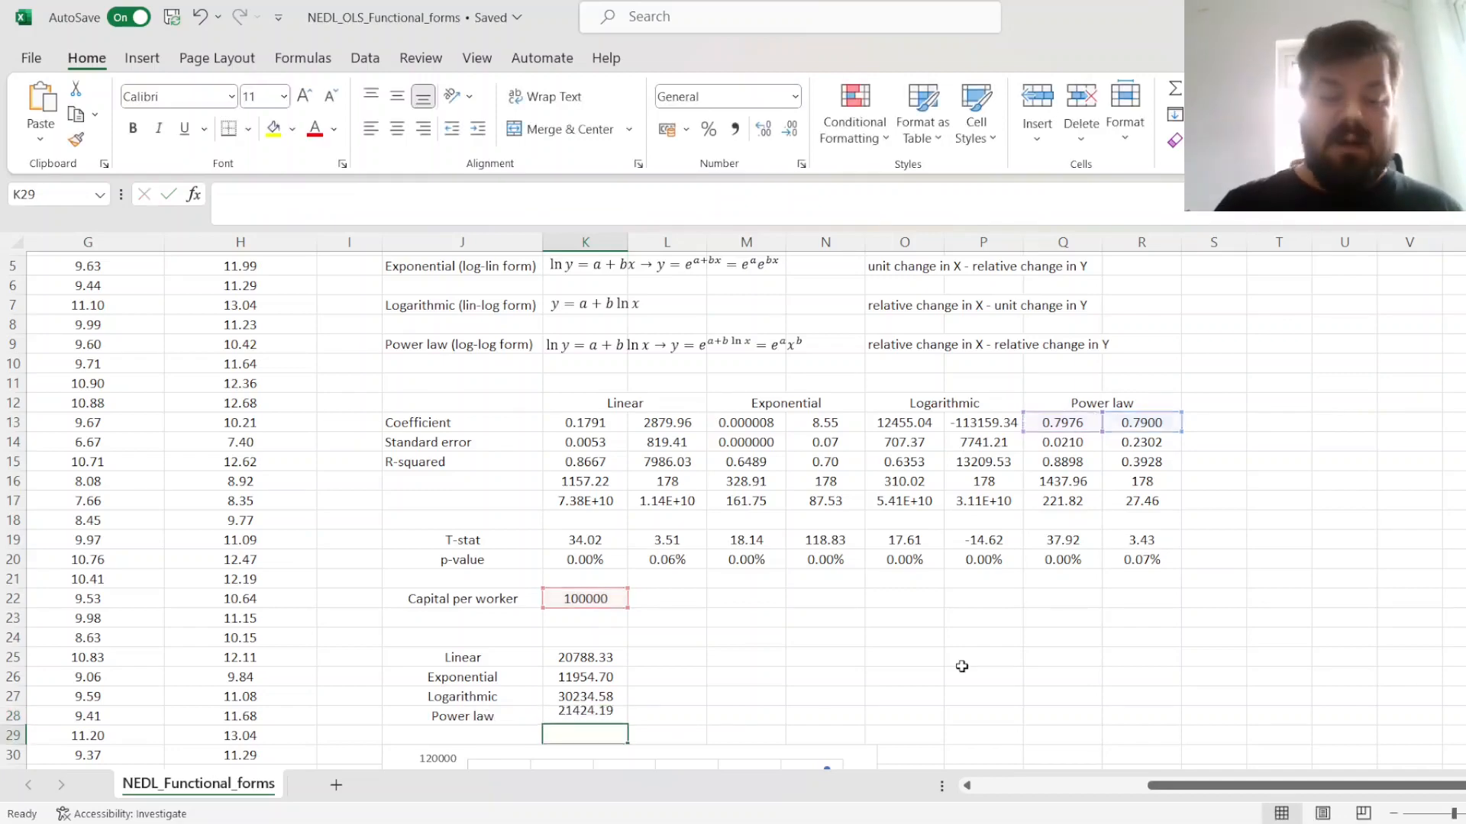
pyautogui.press('Up')
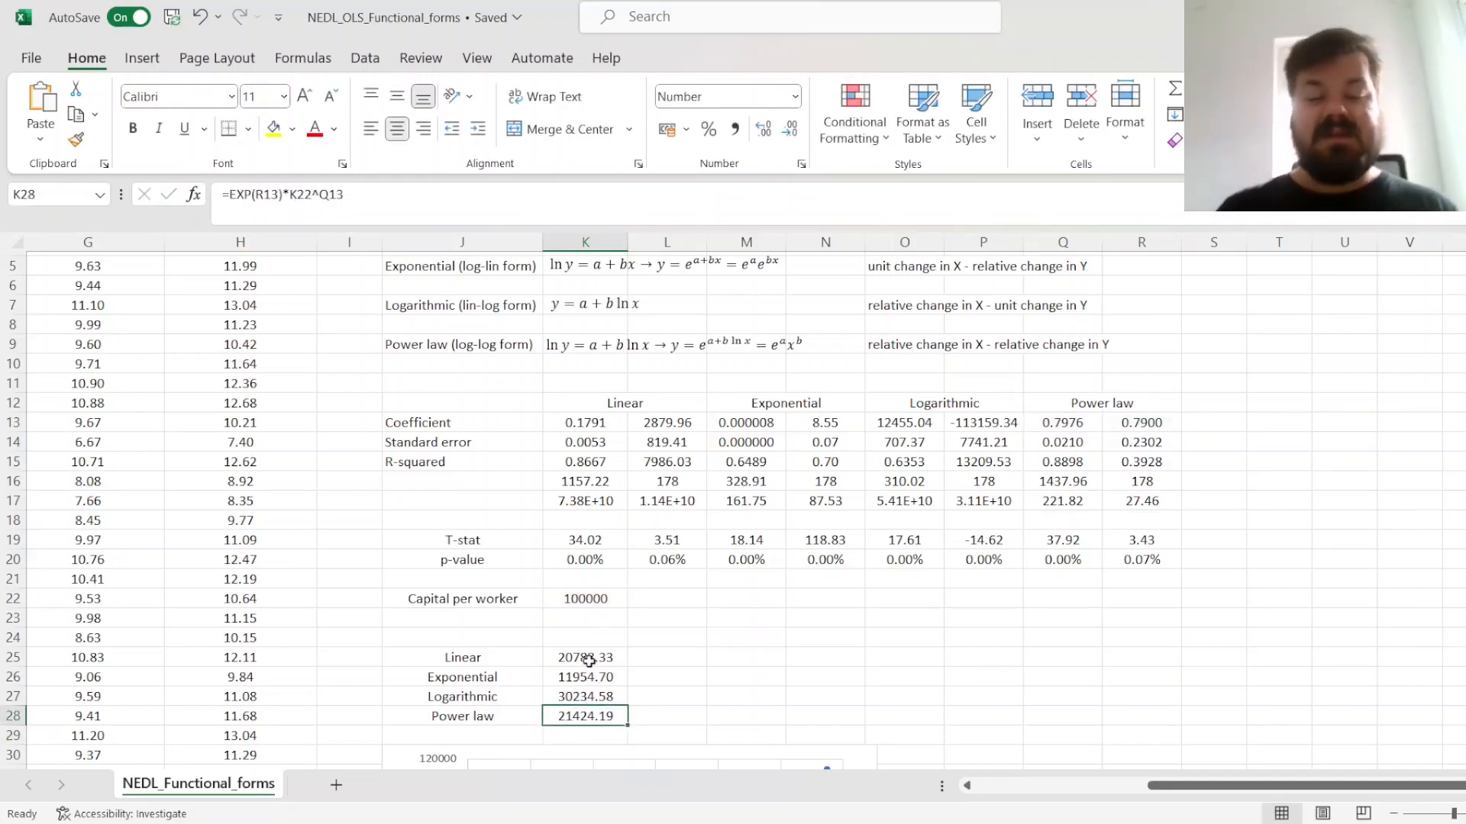
pyautogui.keyDown('ctrl'); pyautogui.click(592, 659); pyautogui.keyUp('ctrl')
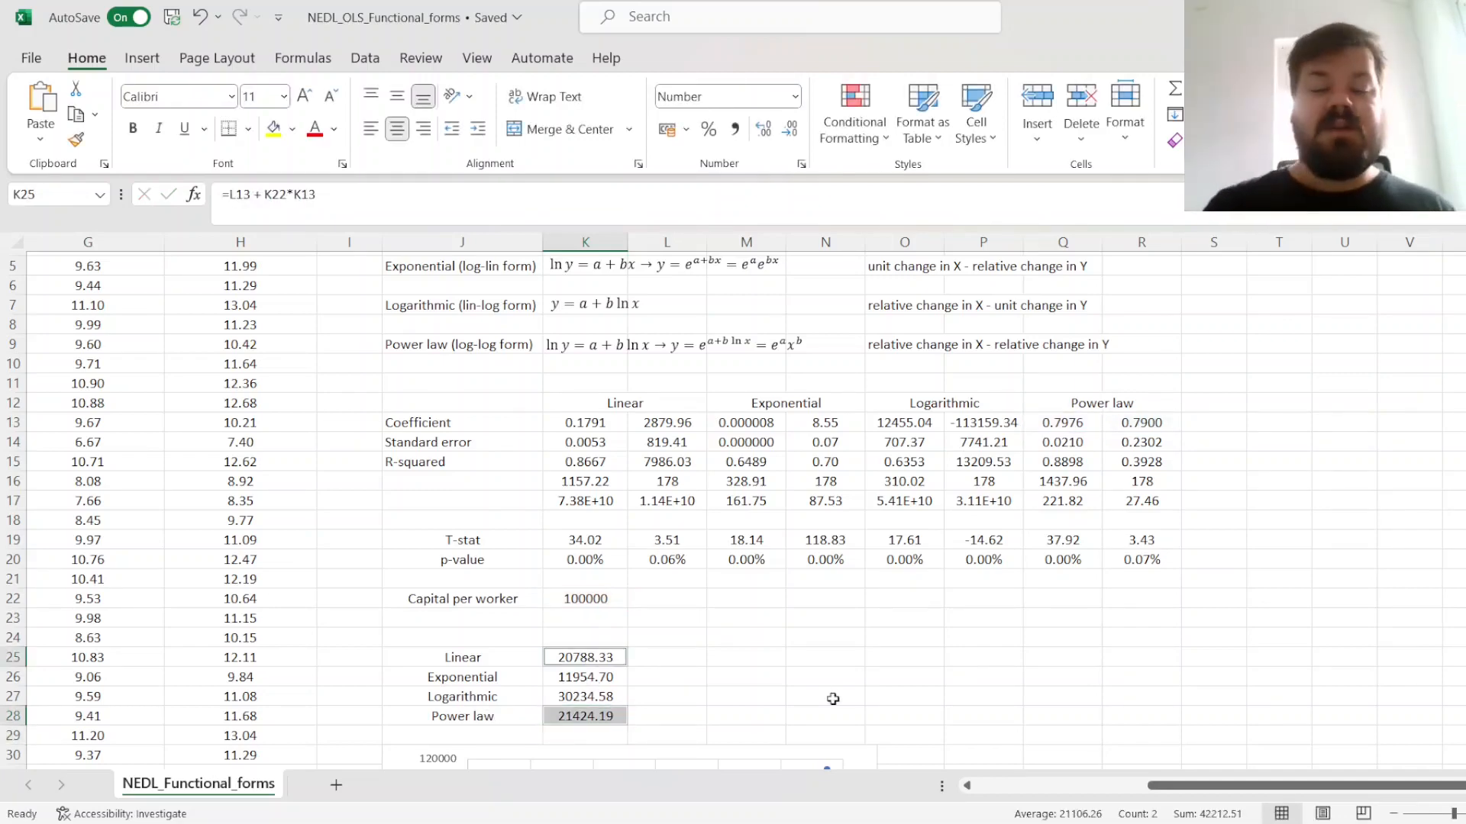
# - Set the capital per worker in K22 to 1000
pyautogui.click(550, 603)
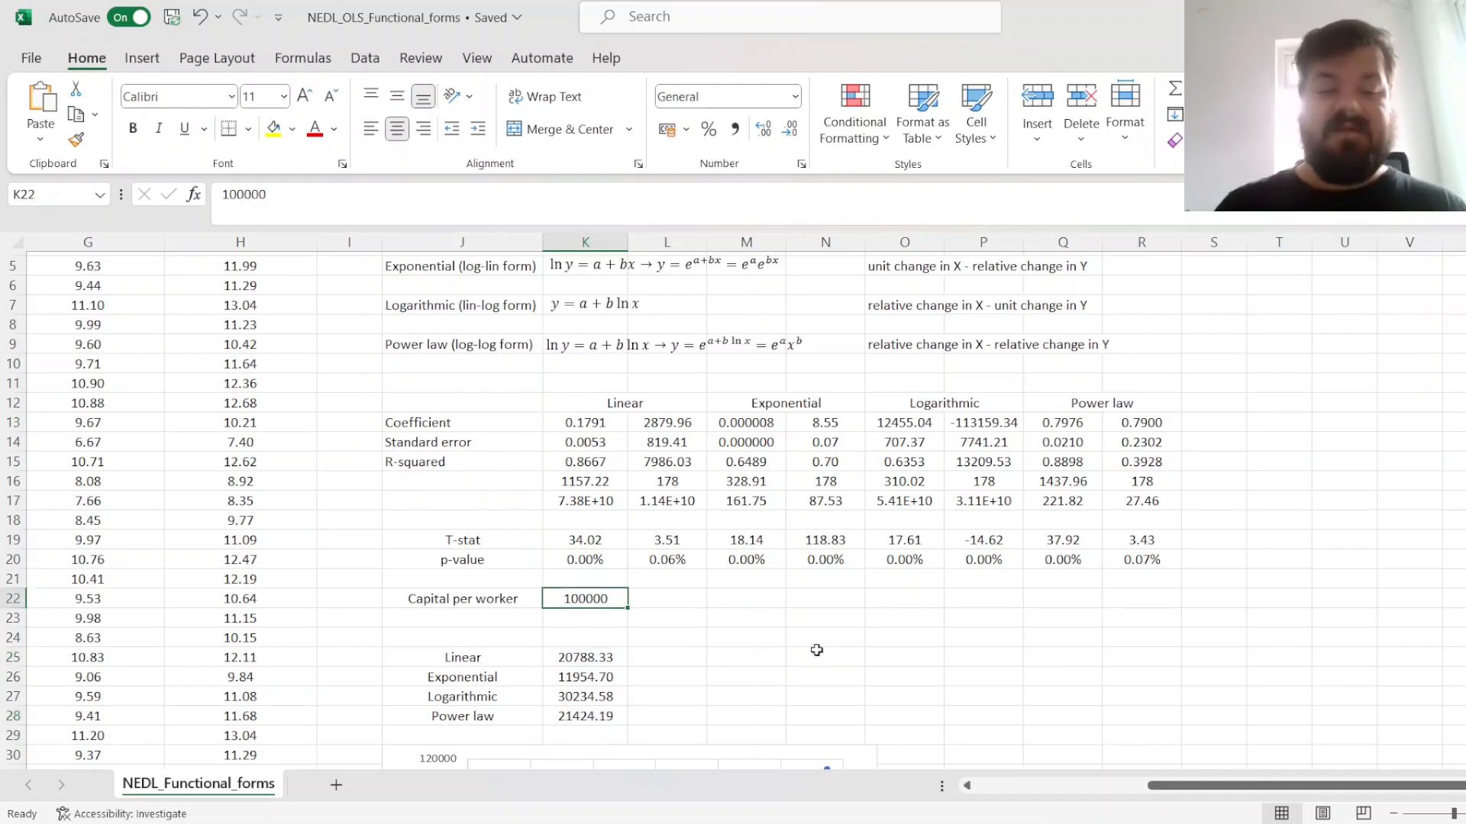
pyautogui.write('1000')
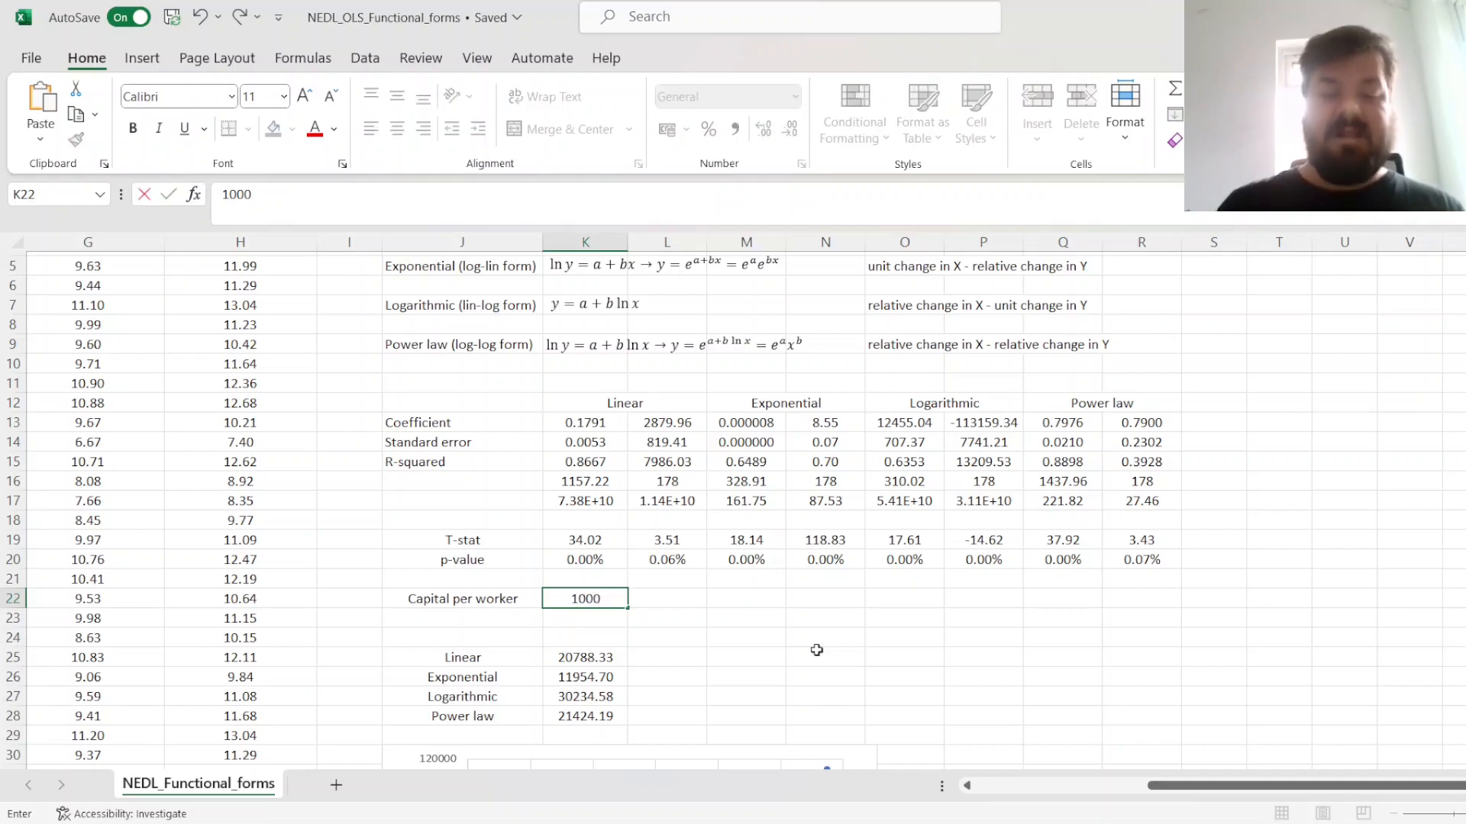
pyautogui.press('Return')
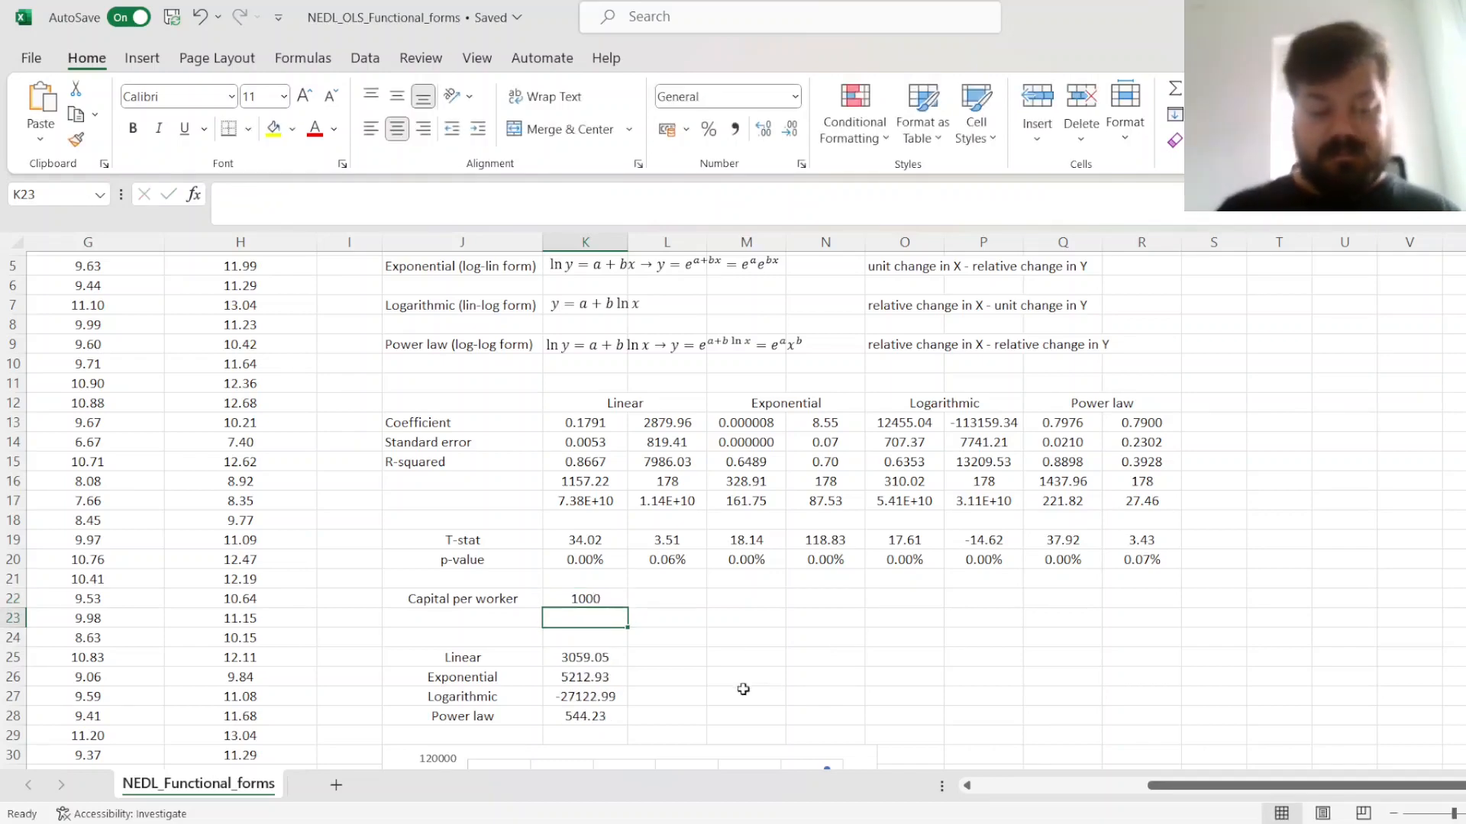
# - Review the logarithmic, exponential, linear and power law predictions in K25:K28 for the low capital value
pyautogui.click(562, 695)
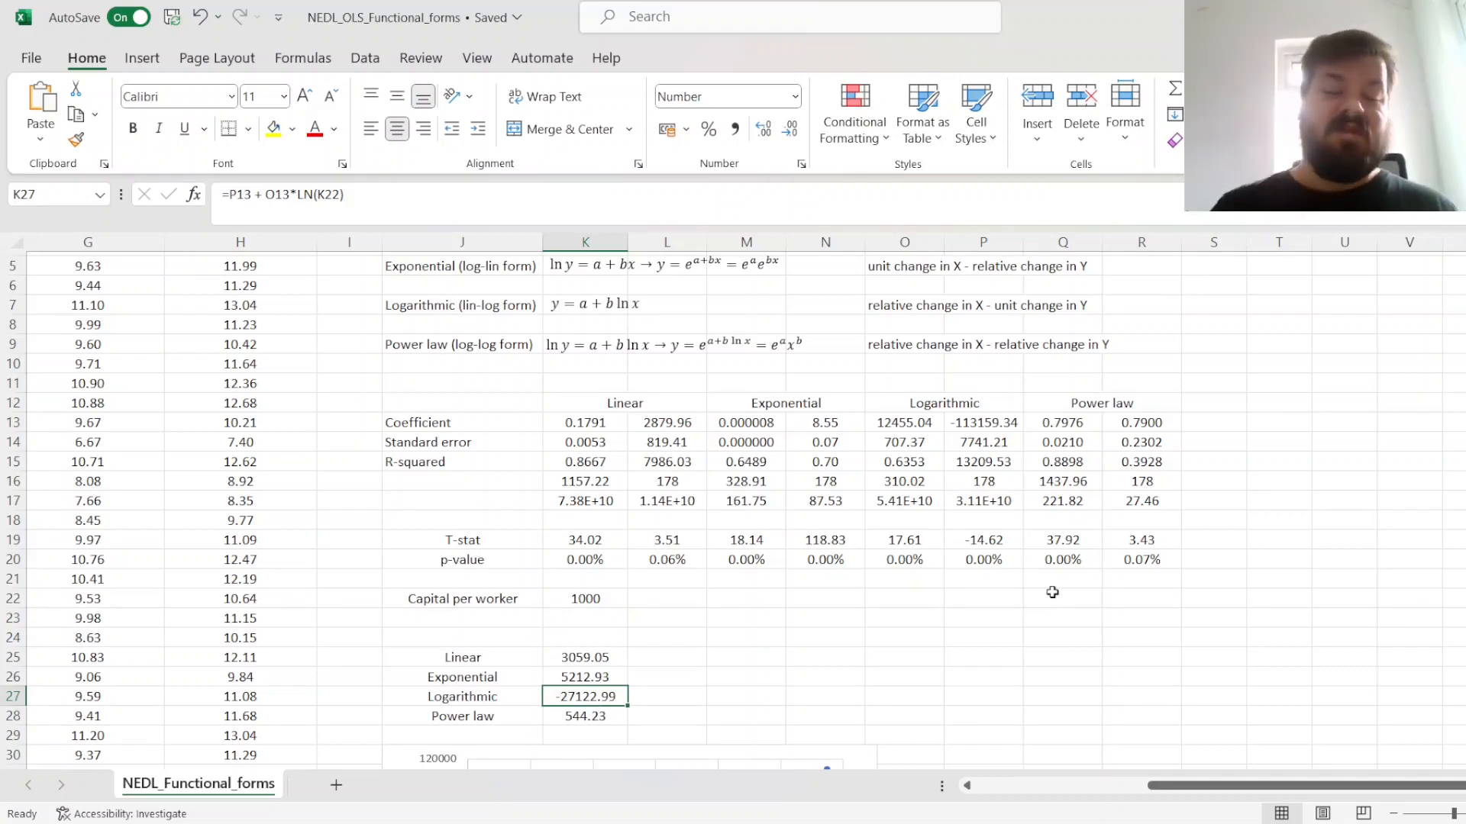
pyautogui.press('Up')
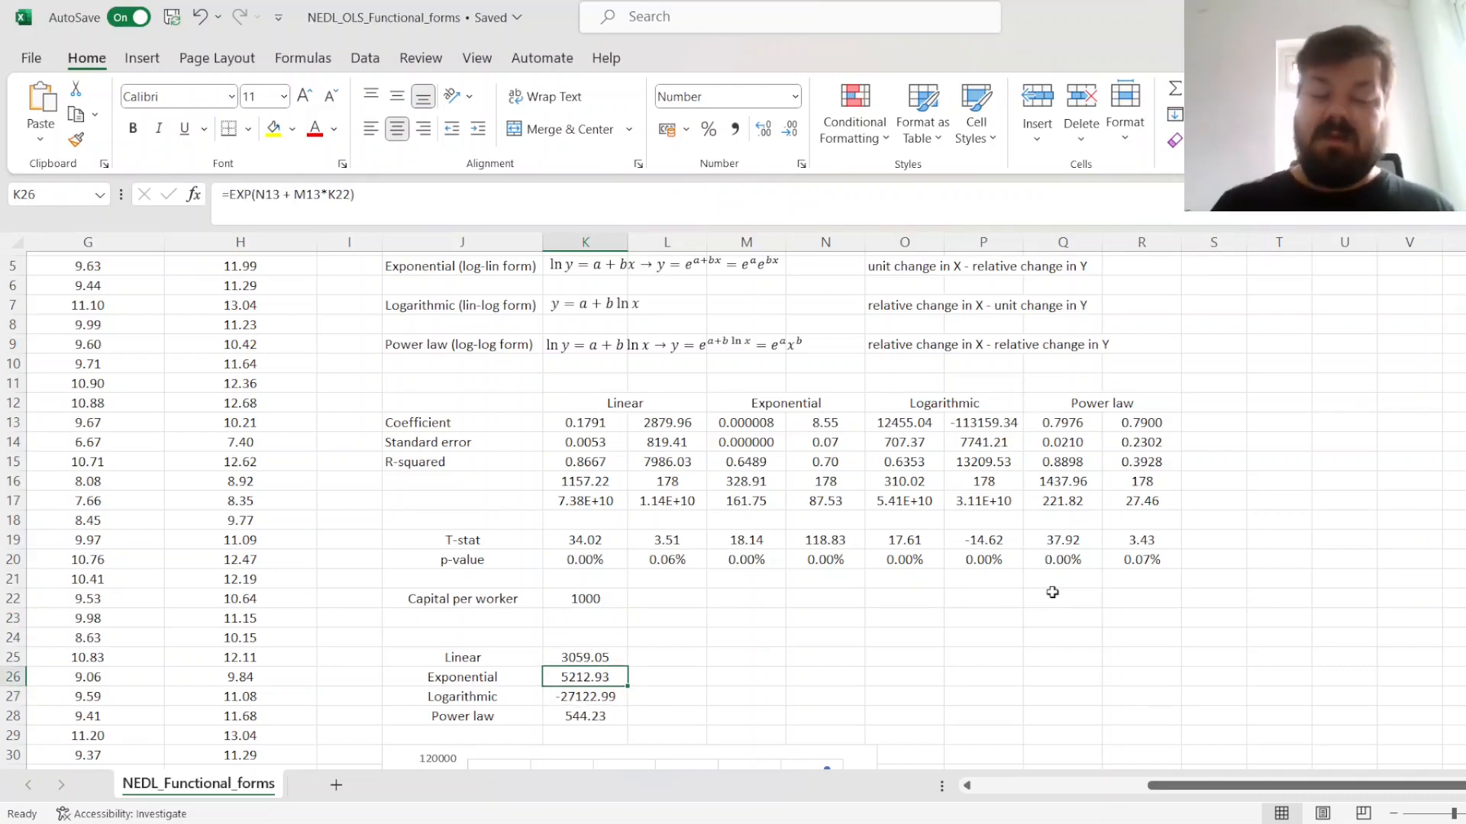
pyautogui.press('Up')
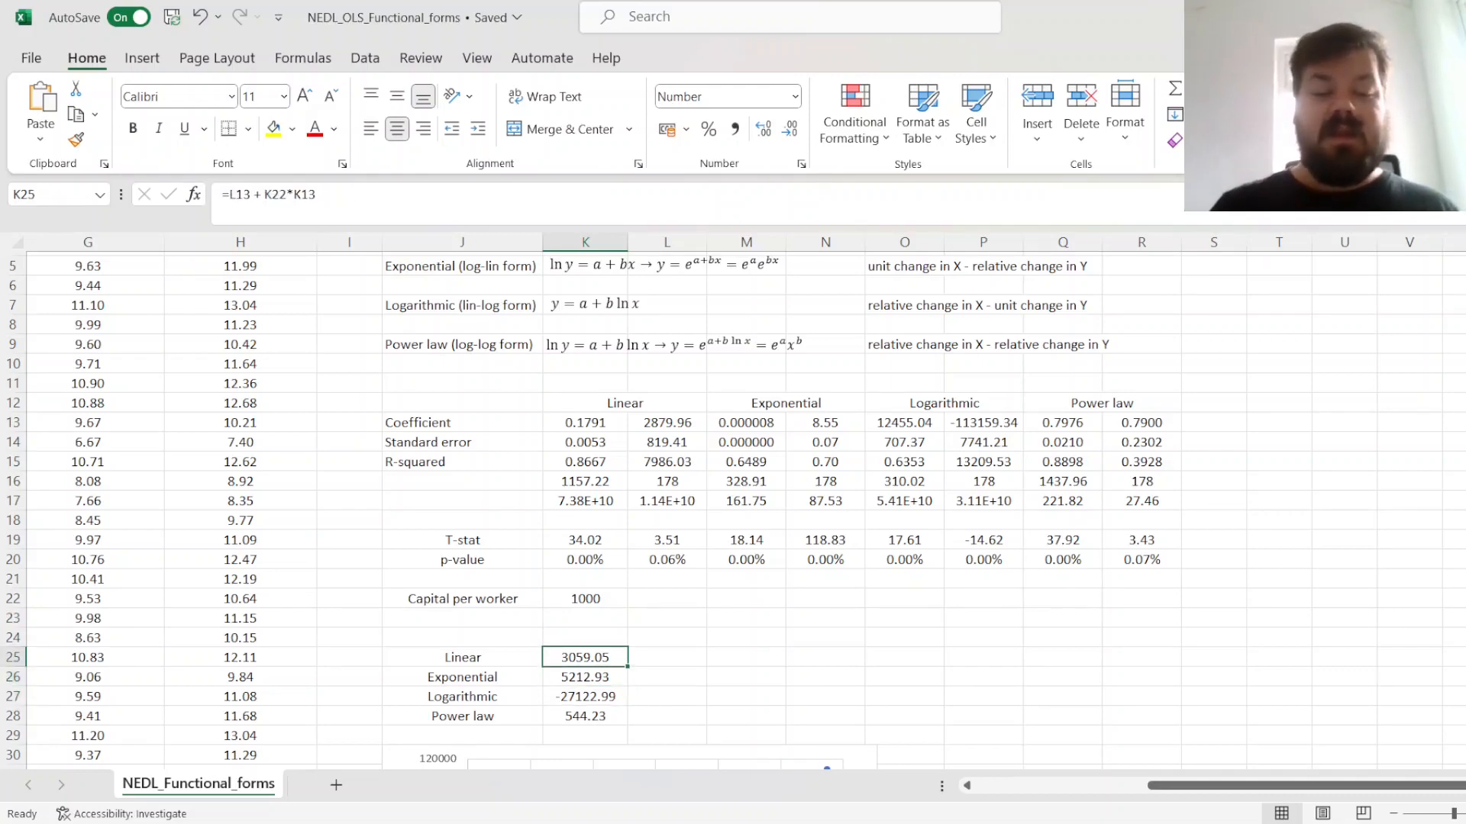
pyautogui.press('Down')
pyautogui.press('Down')
pyautogui.press('Down')
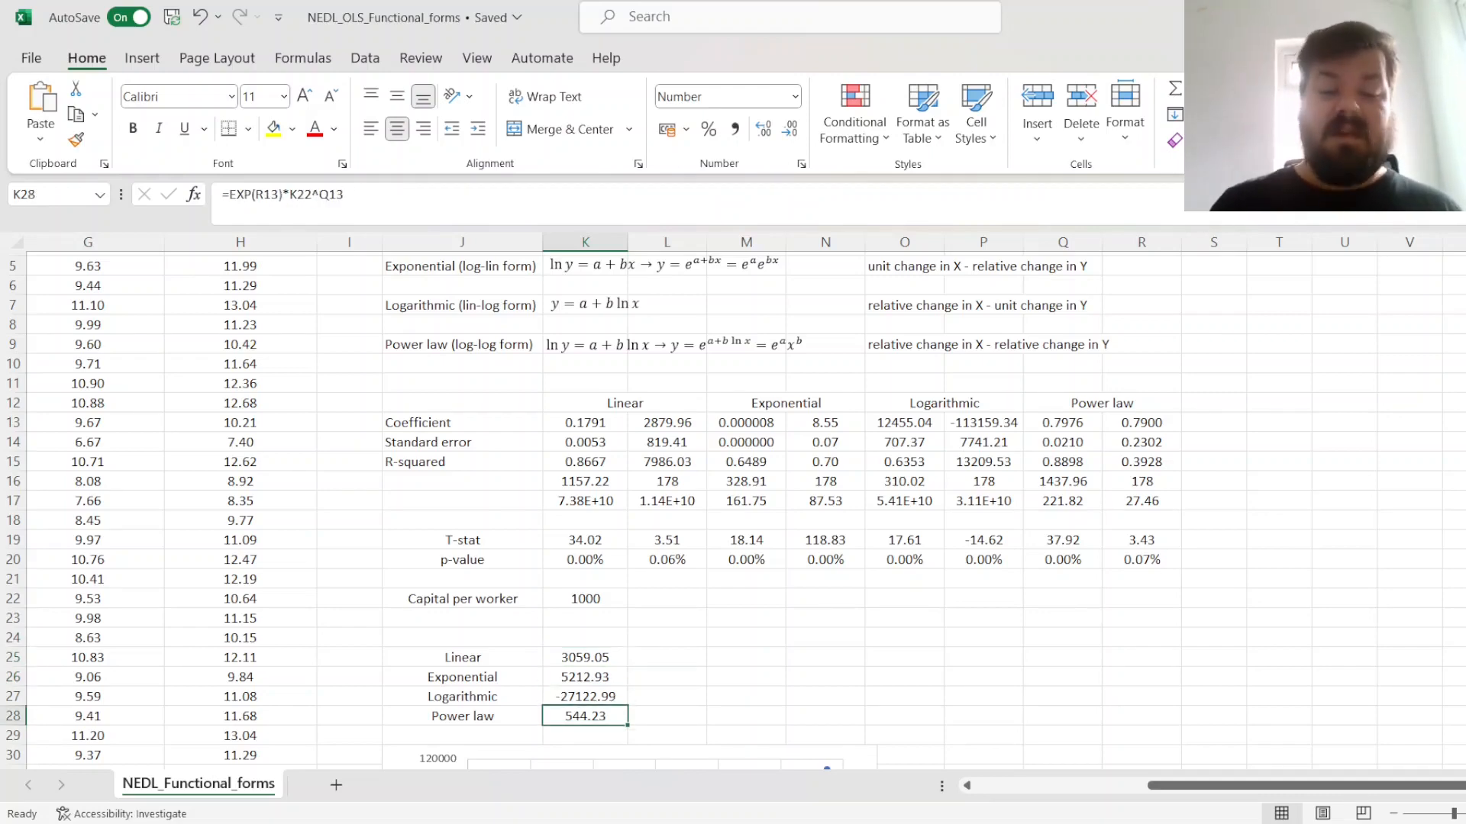
# - Set the capital per worker in K22 to 10000000
pyautogui.click(599, 598)
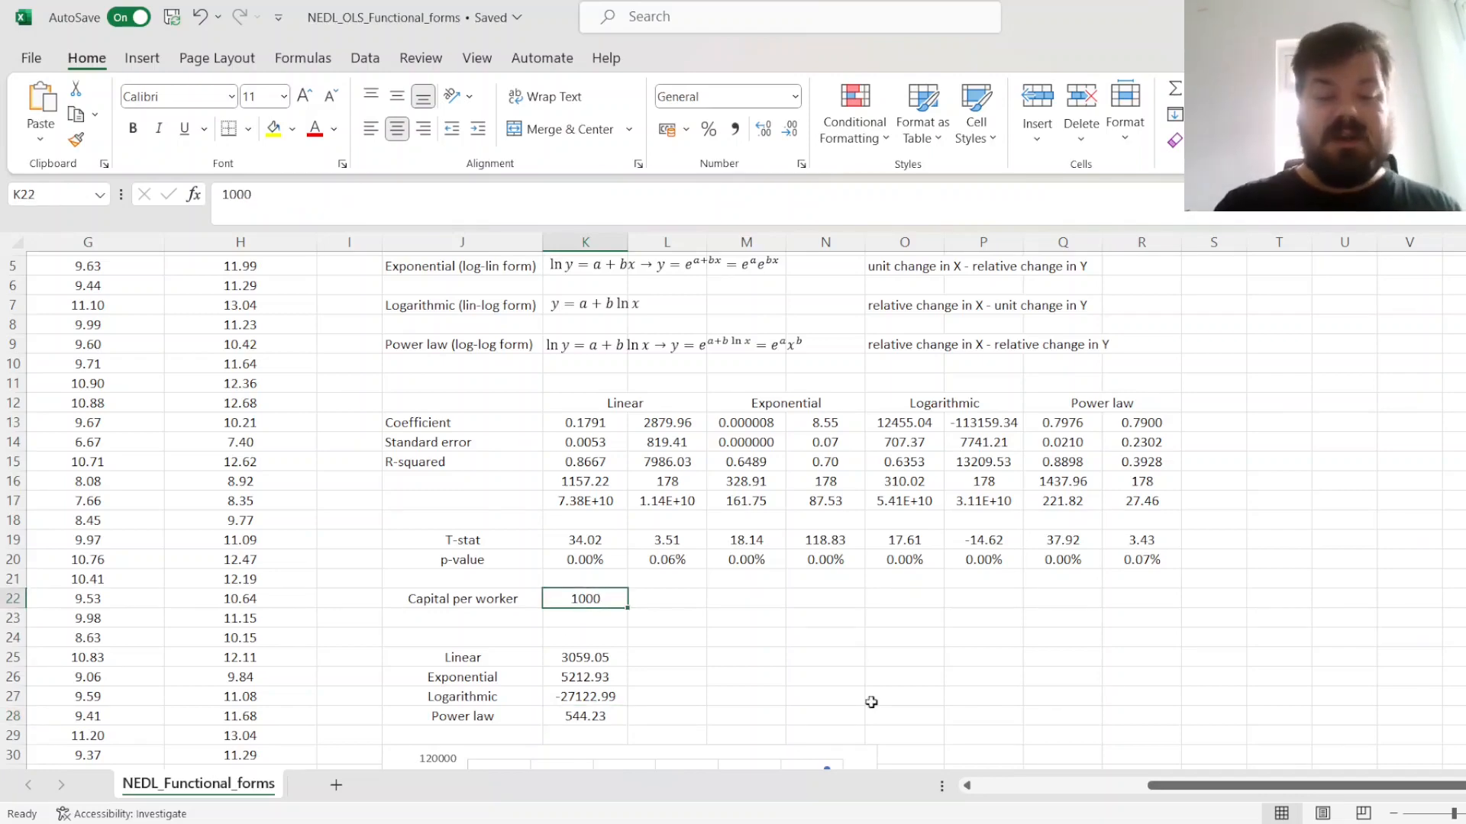
pyautogui.write('10000000')
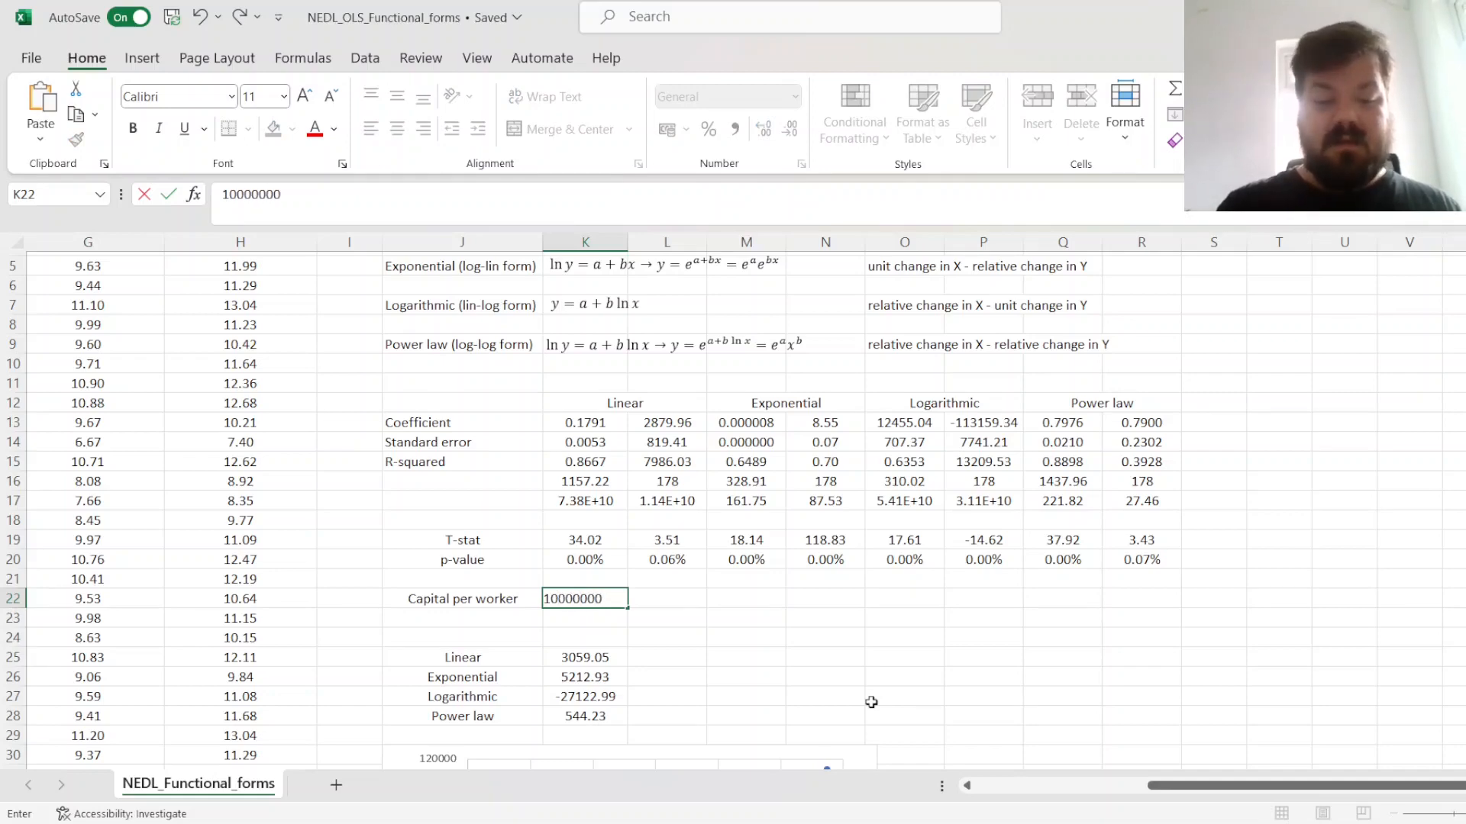
pyautogui.hotkey('ctrl', 'Return')
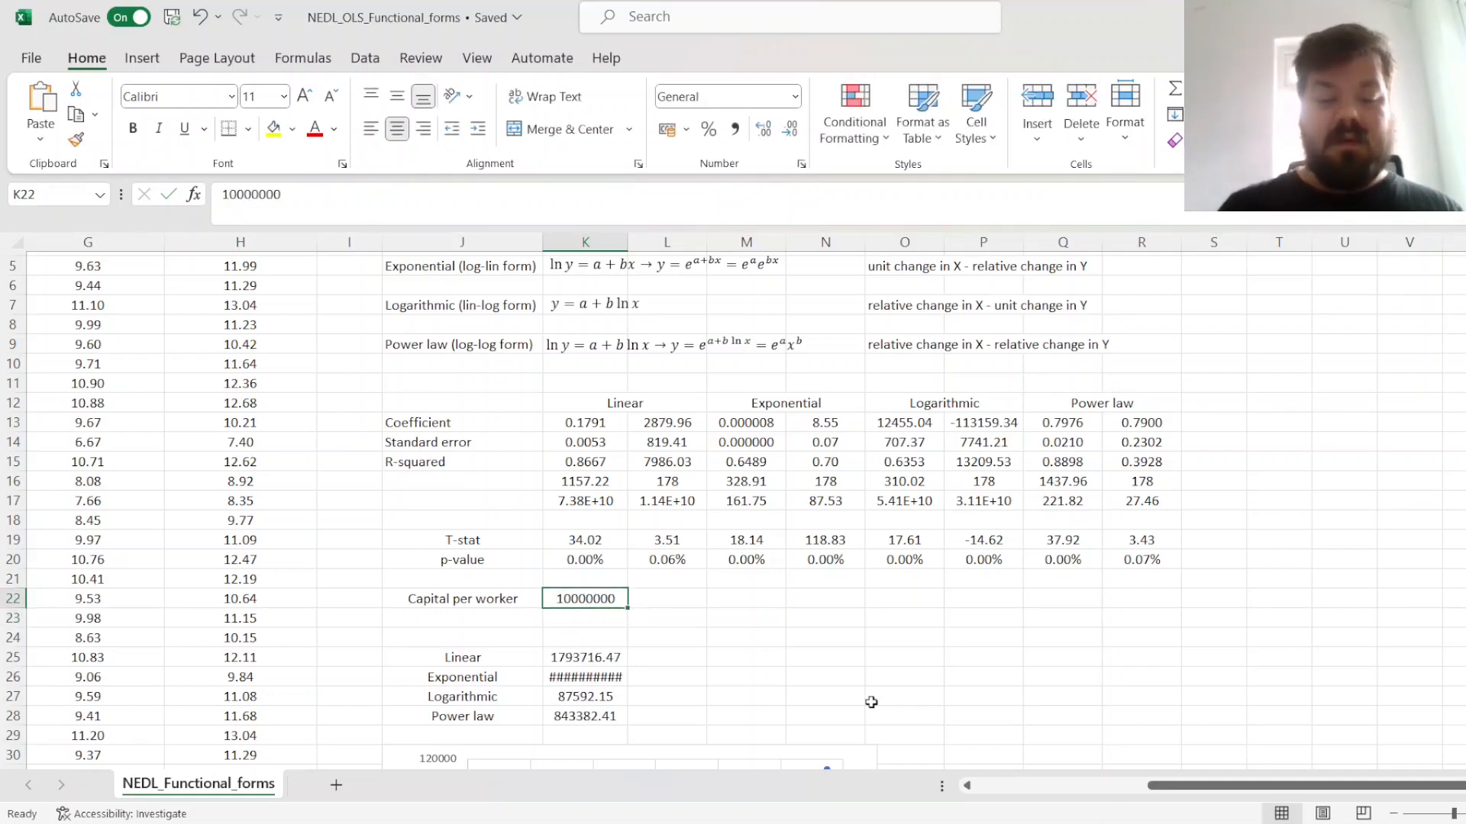
# - Autofit column K to read the exponential prediction in K26, and undo the trial changes back to 100000 in K22
pyautogui.press('Down')
pyautogui.press('Down')
pyautogui.press('Down')
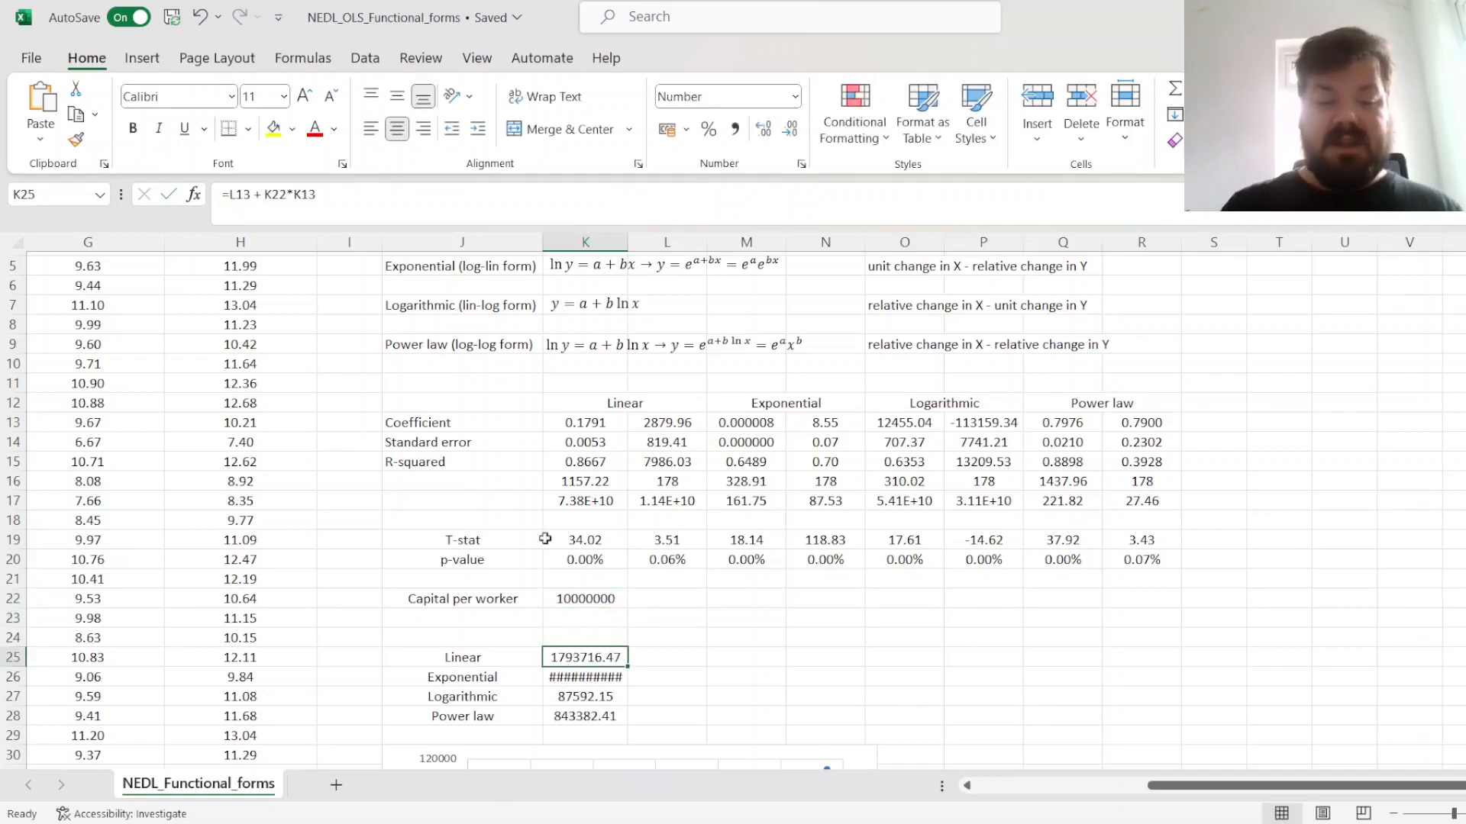
pyautogui.press('Down')
pyautogui.doubleClick(628, 240)
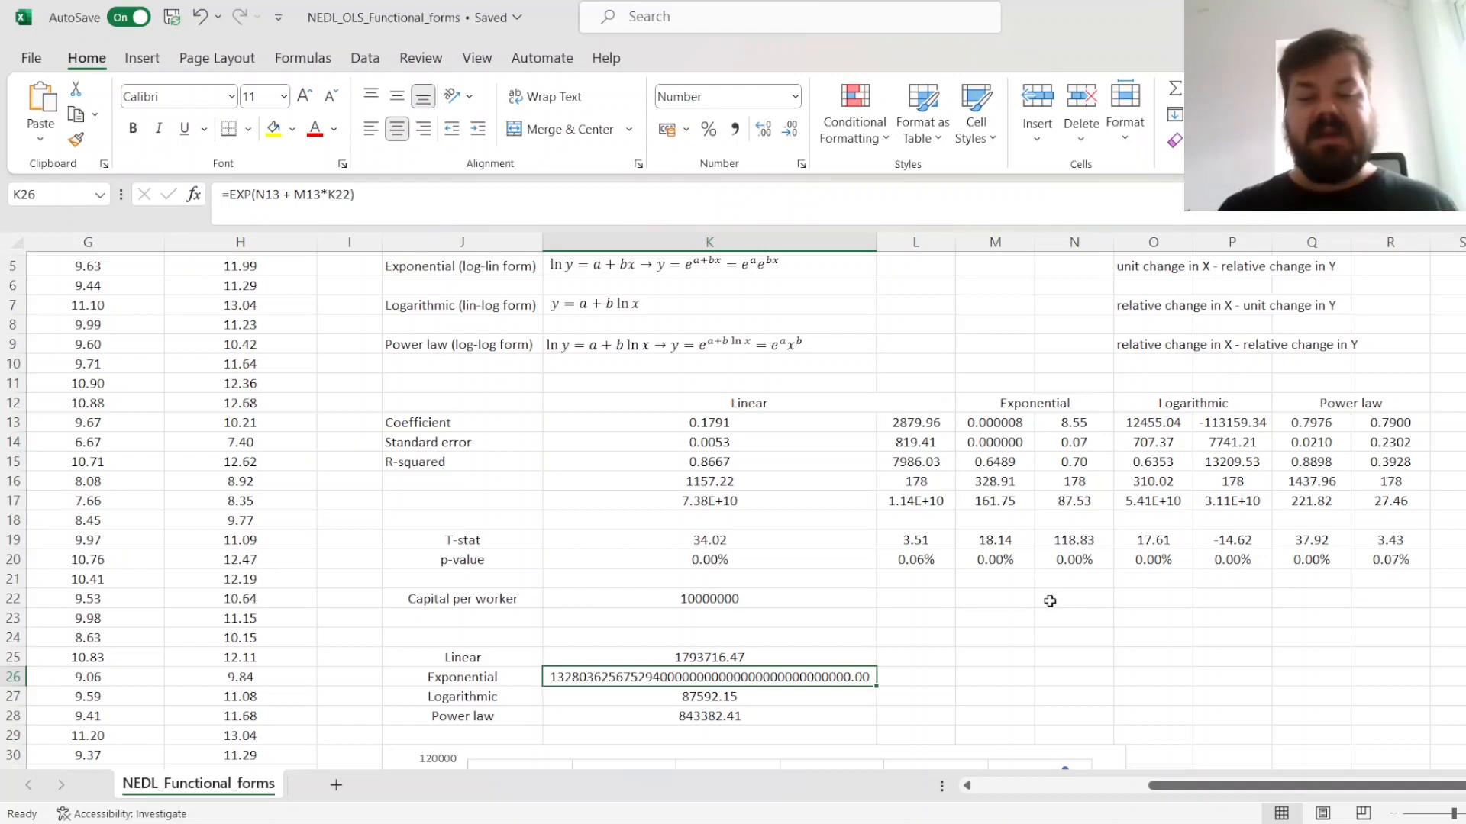
pyautogui.hotkey('ctrl', 'z')
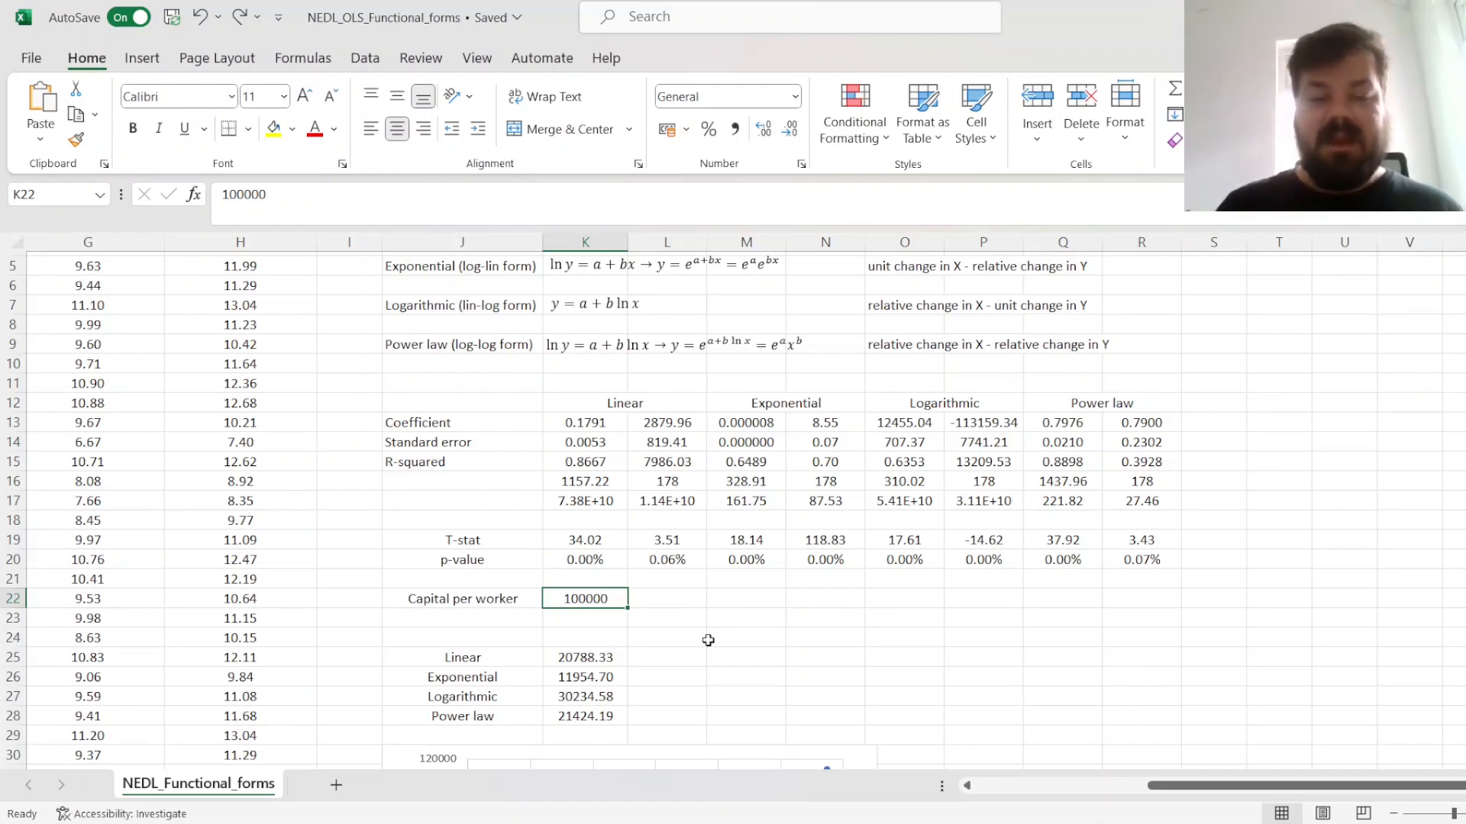
# - Examine the scatter chart of GDP per capita against capital per worker alongside the power law coefficients in Q13 and R13
pyautogui.scroll(-4, 709, 639)
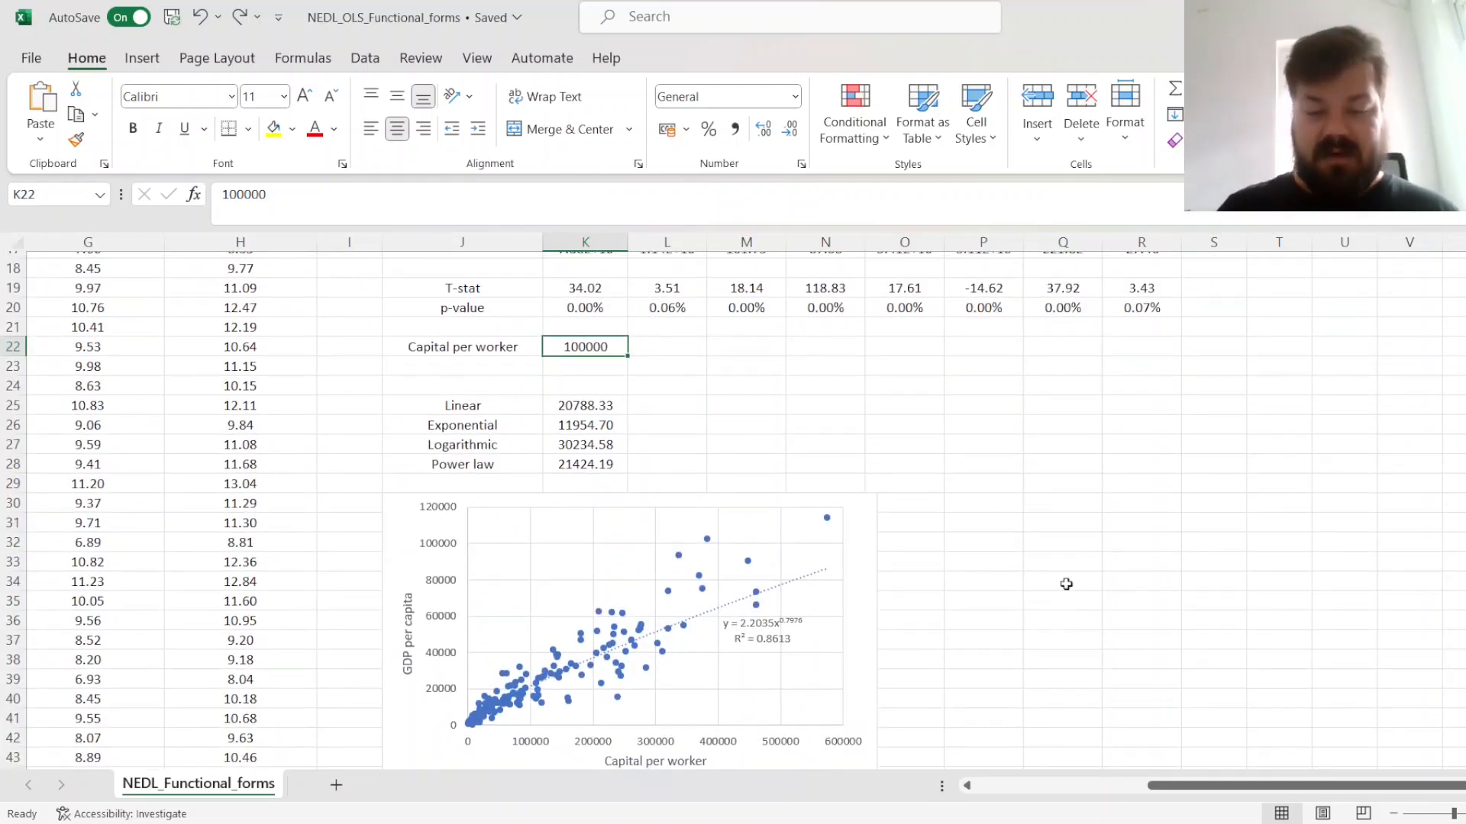
pyautogui.scroll(-1, 1065, 582)
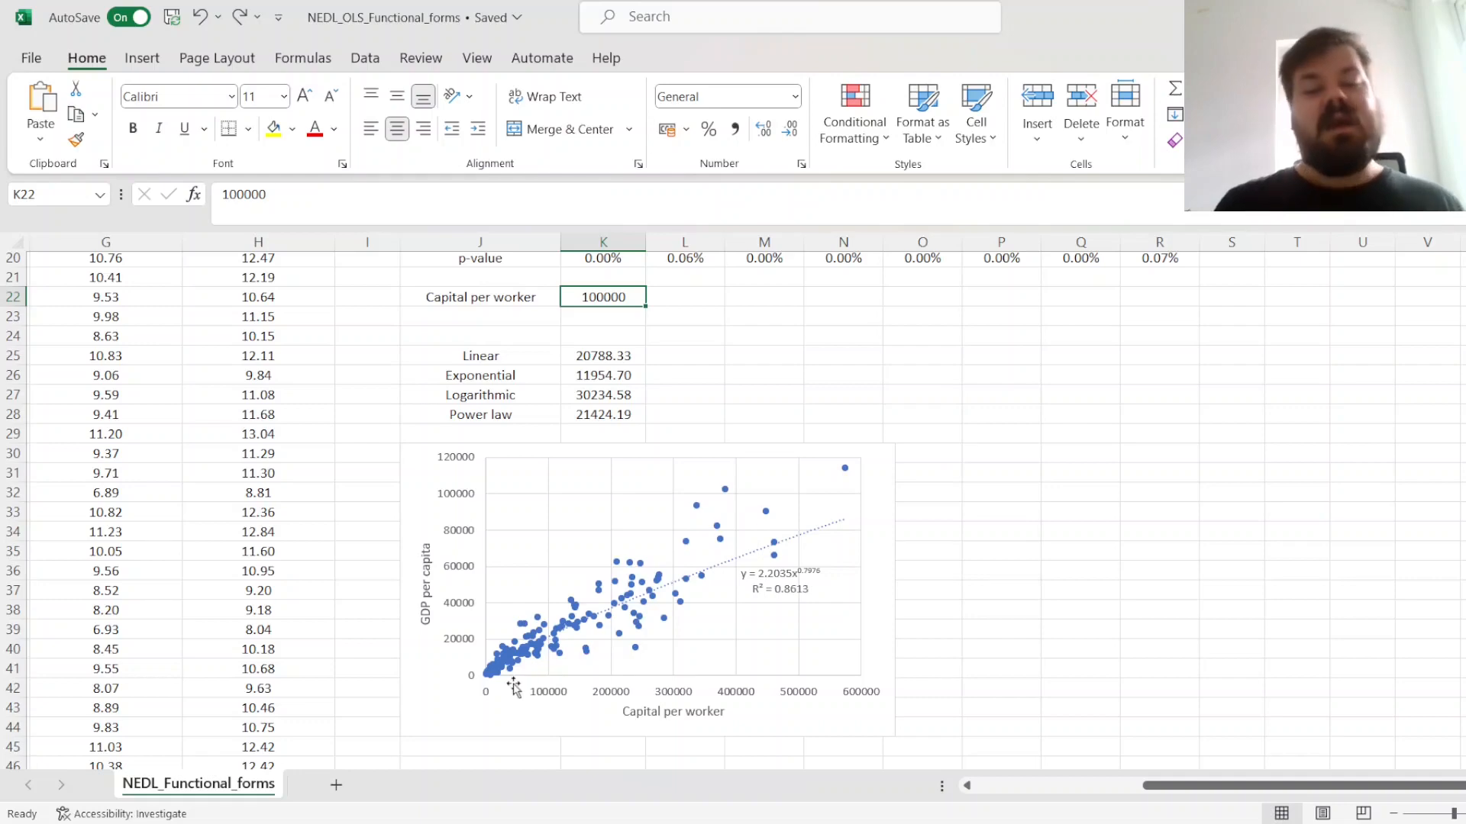
pyautogui.click(1023, 569)
pyautogui.scroll(3, 1085, 514)
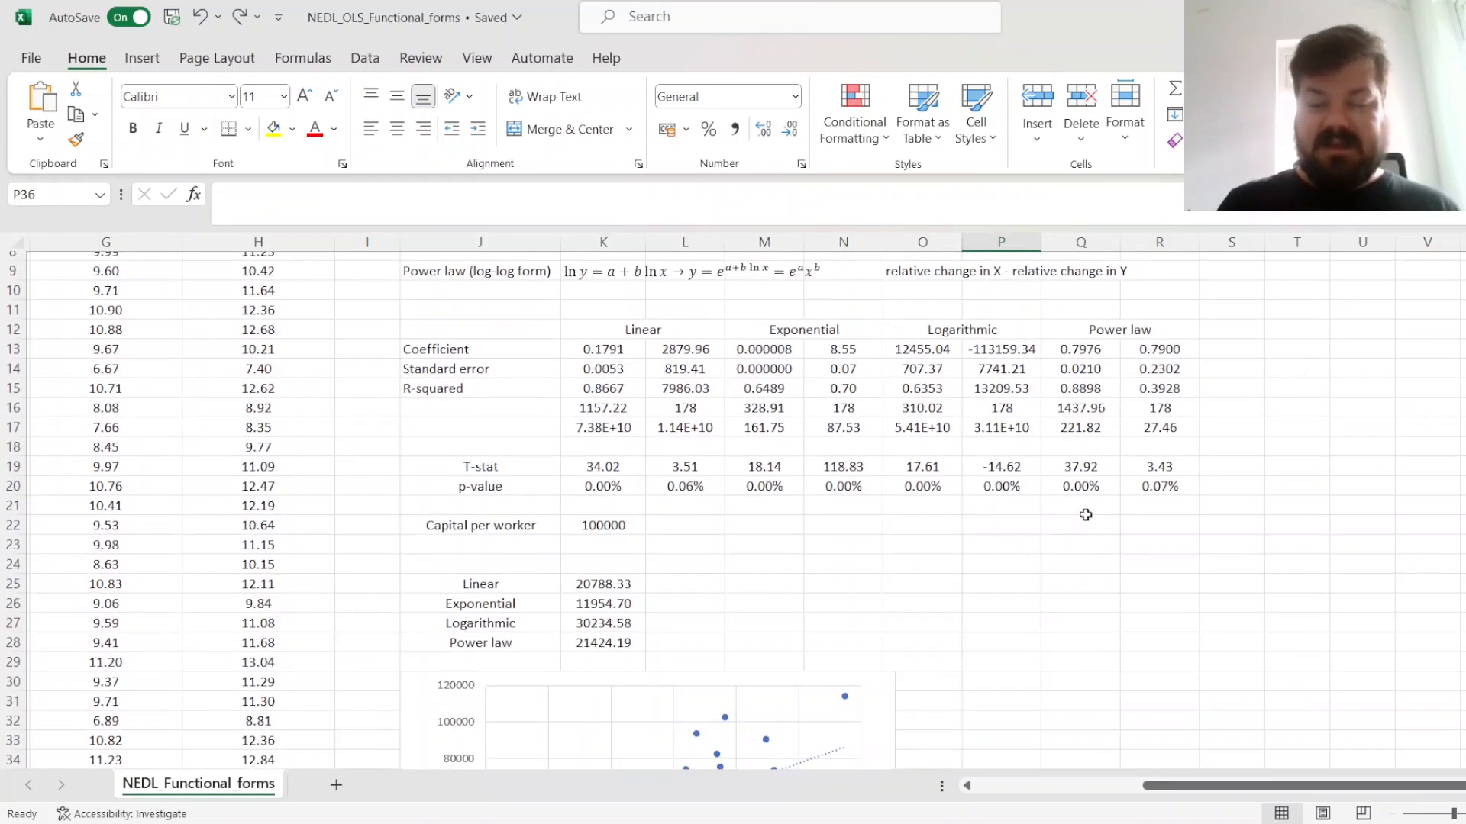
pyautogui.click(1095, 336)
pyautogui.scroll(-3, 1059, 662)
pyautogui.scroll(-1, 1060, 661)
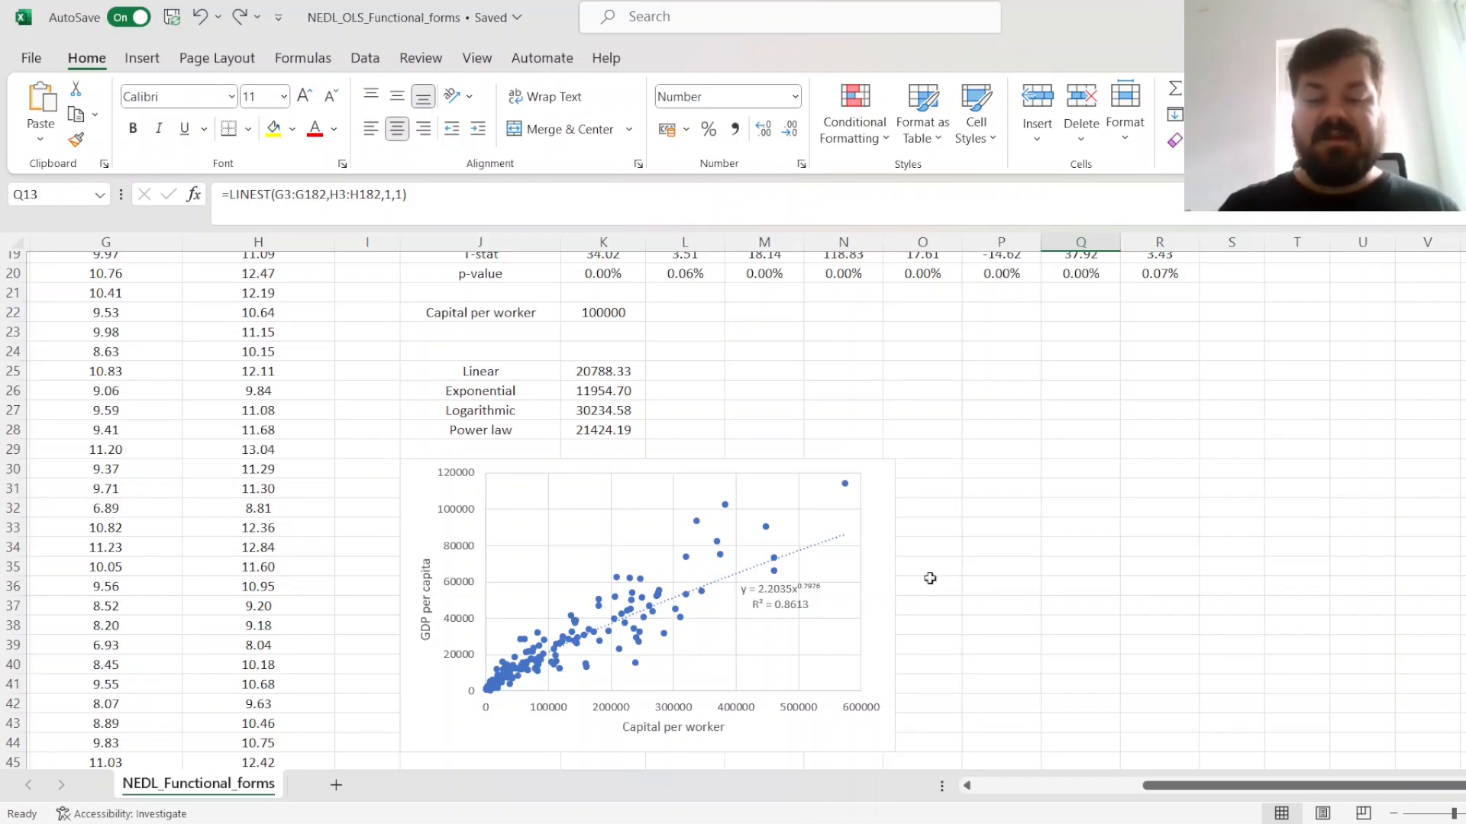
pyautogui.scroll(5, 1051, 533)
pyautogui.click(1182, 456)
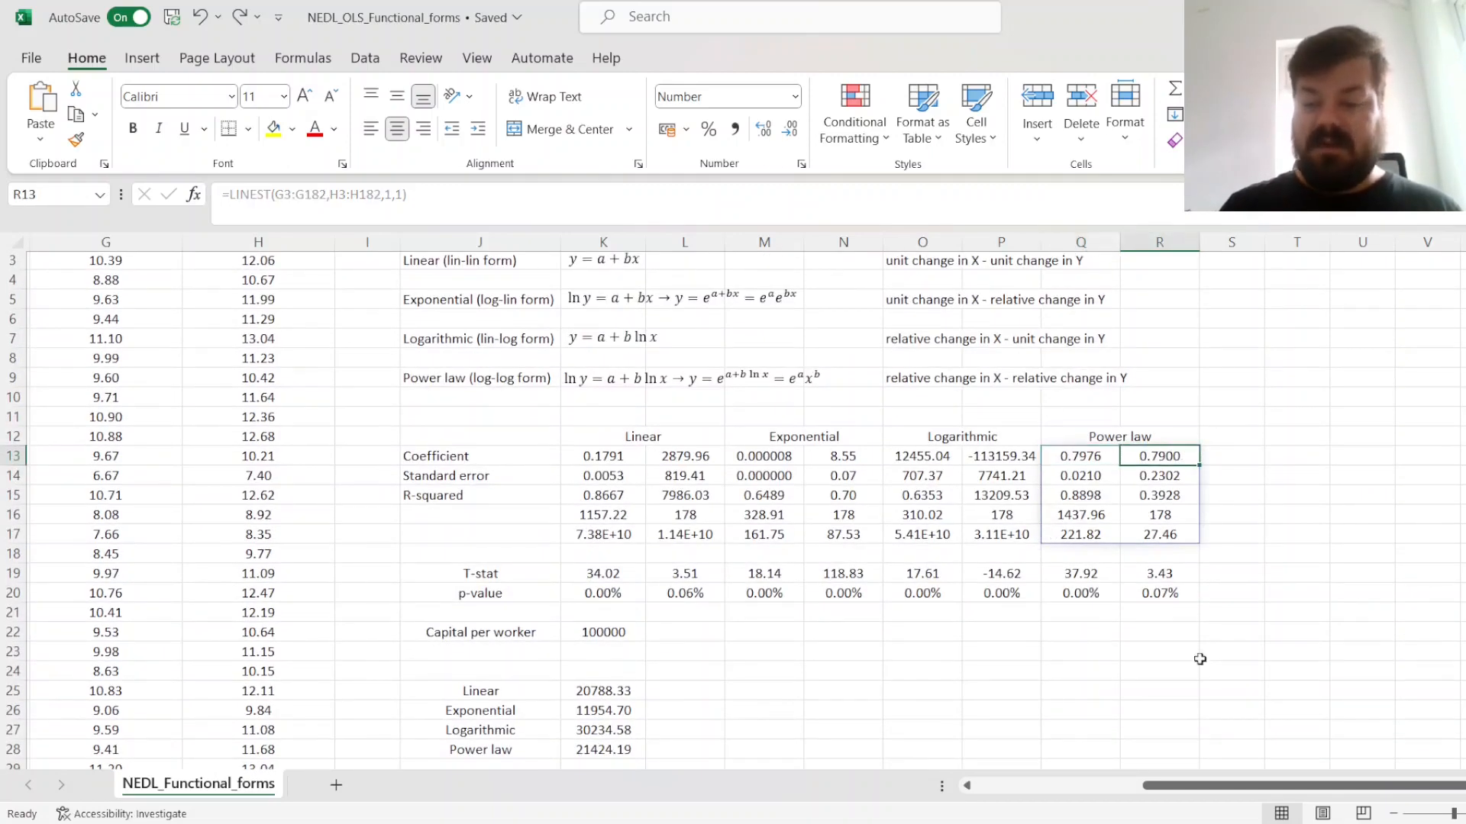
# - Compute =EXP(R13) in M25 to check the multiplier of the chart's power trendline equation, and clear the cell
pyautogui.click(798, 377)
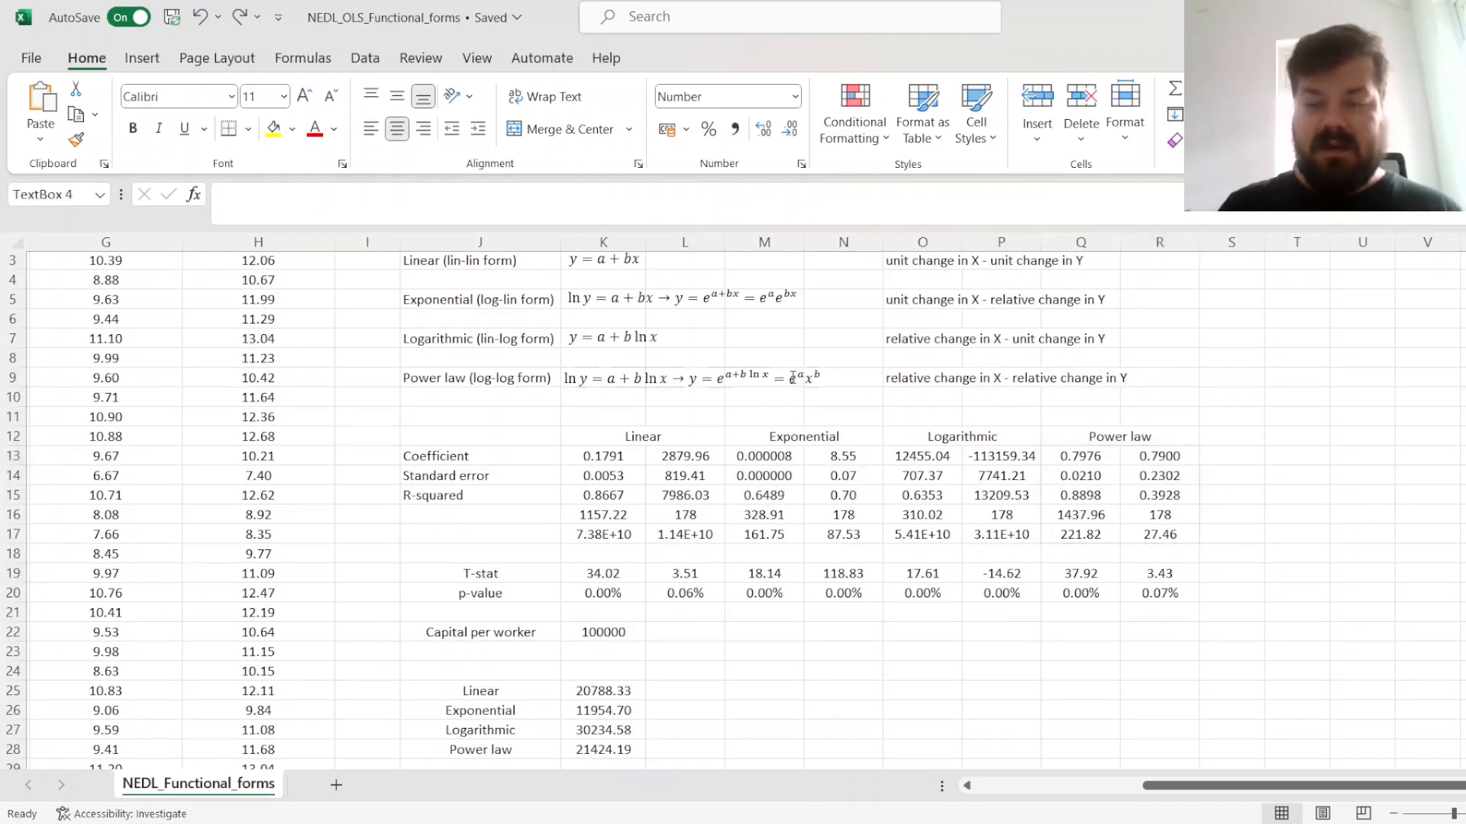
pyautogui.click(775, 689)
pyautogui.write('=EXP(')
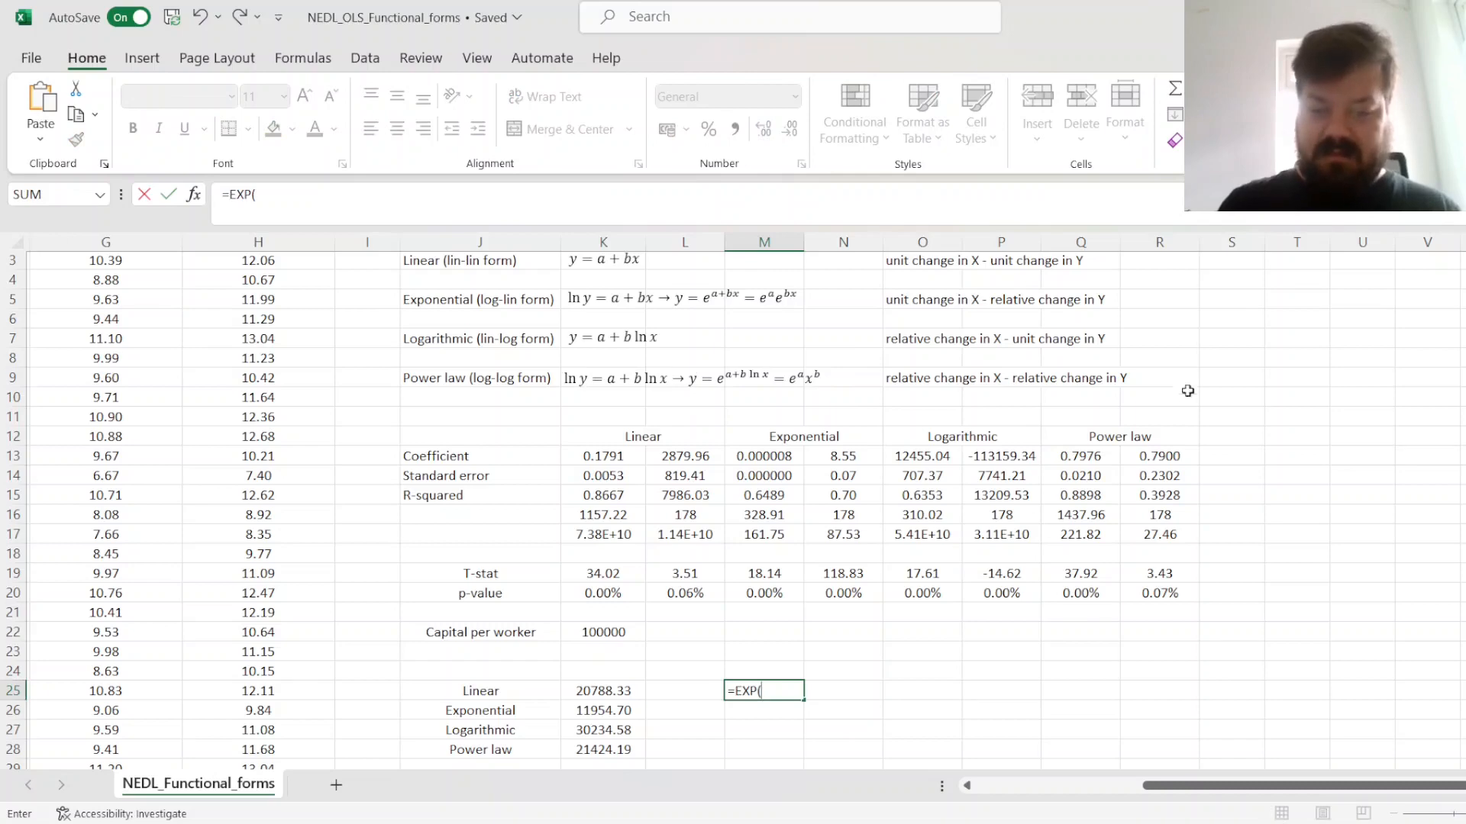
pyautogui.click(1173, 457)
pyautogui.write(')')
pyautogui.hotkey('ctrl', 'Return')
pyautogui.press('Up')
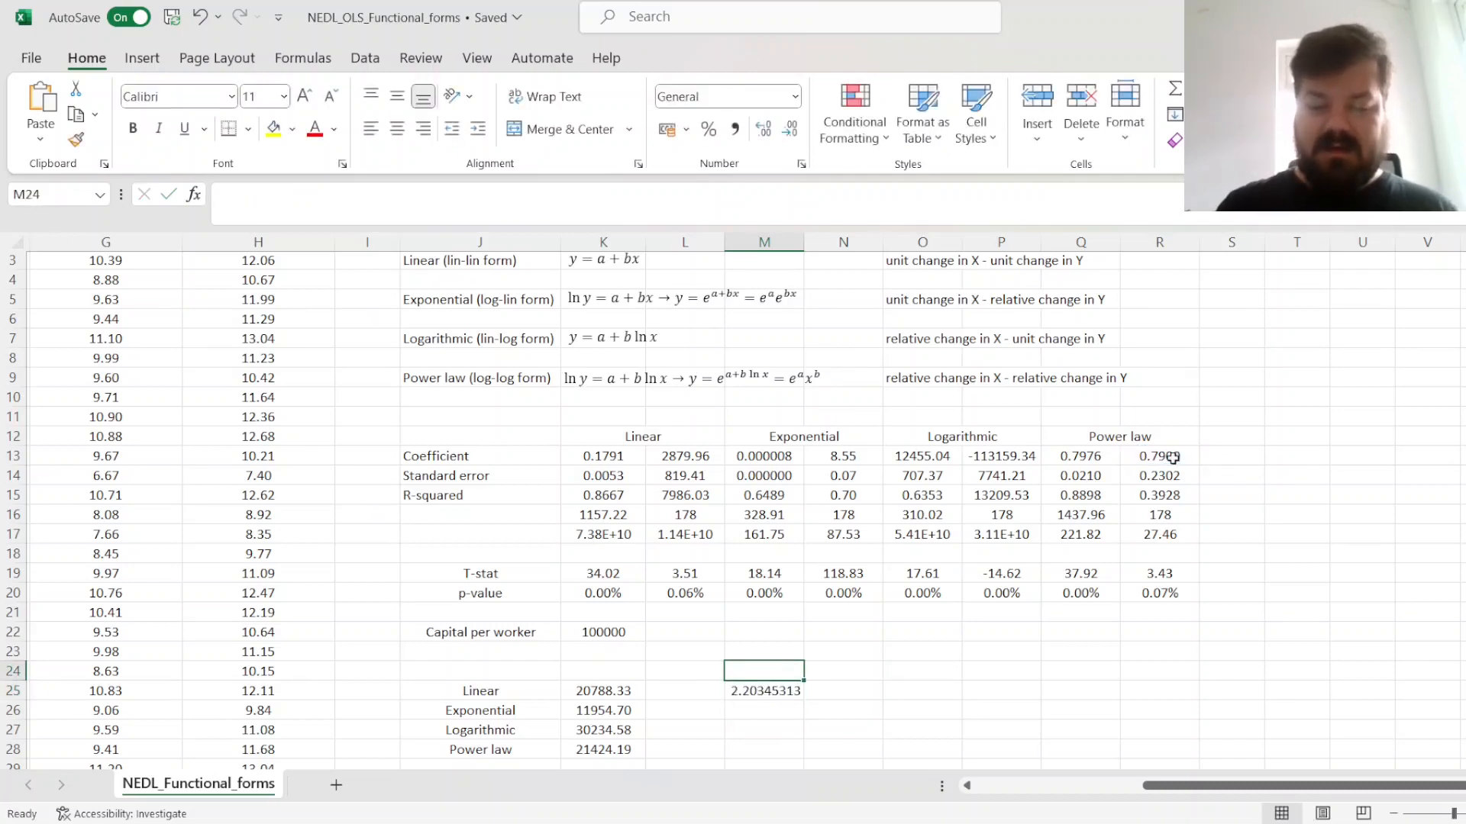
pyautogui.scroll(-6, 942, 599)
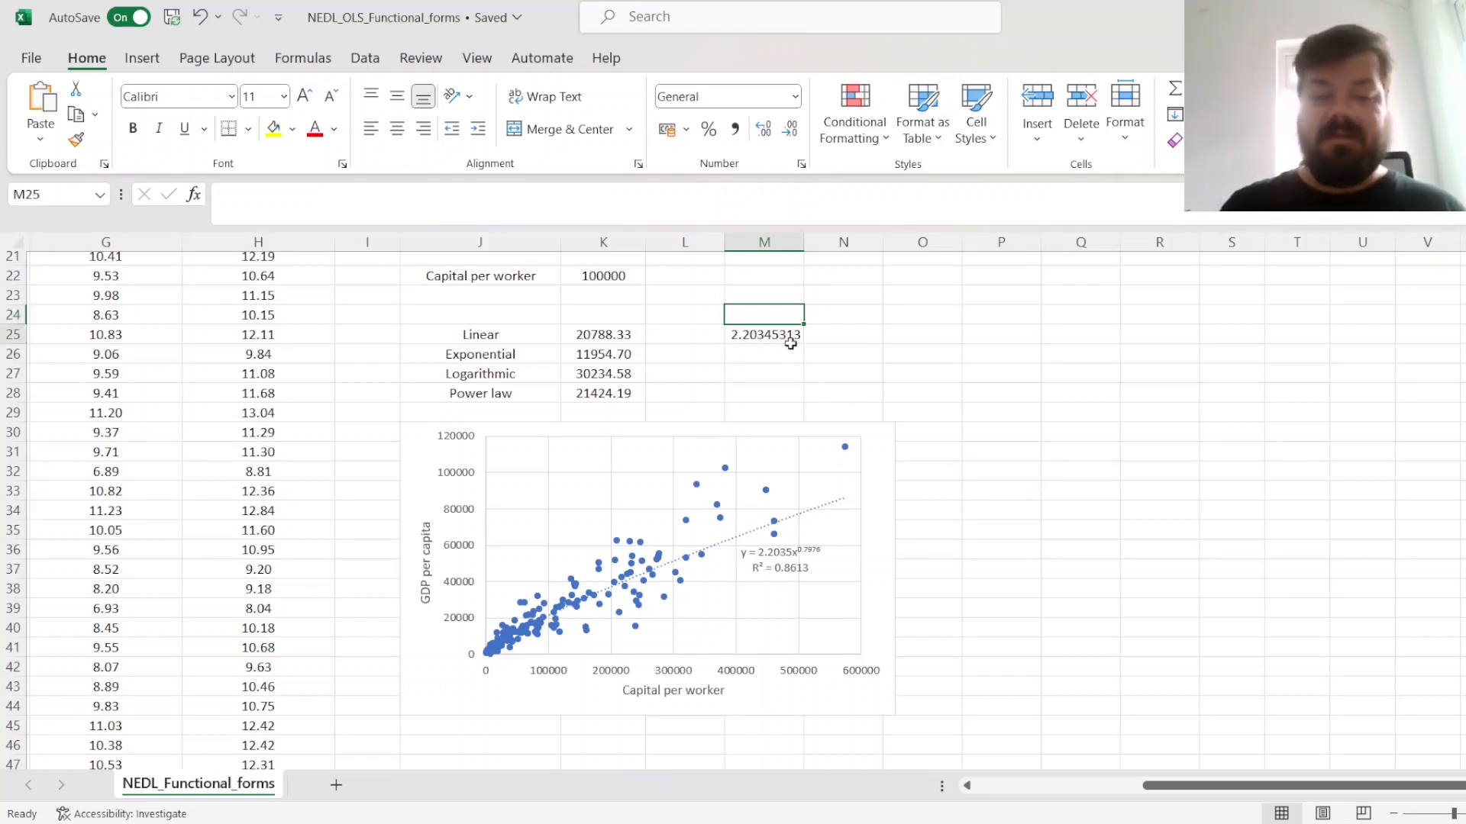
pyautogui.click(788, 337)
pyautogui.press('Delete')
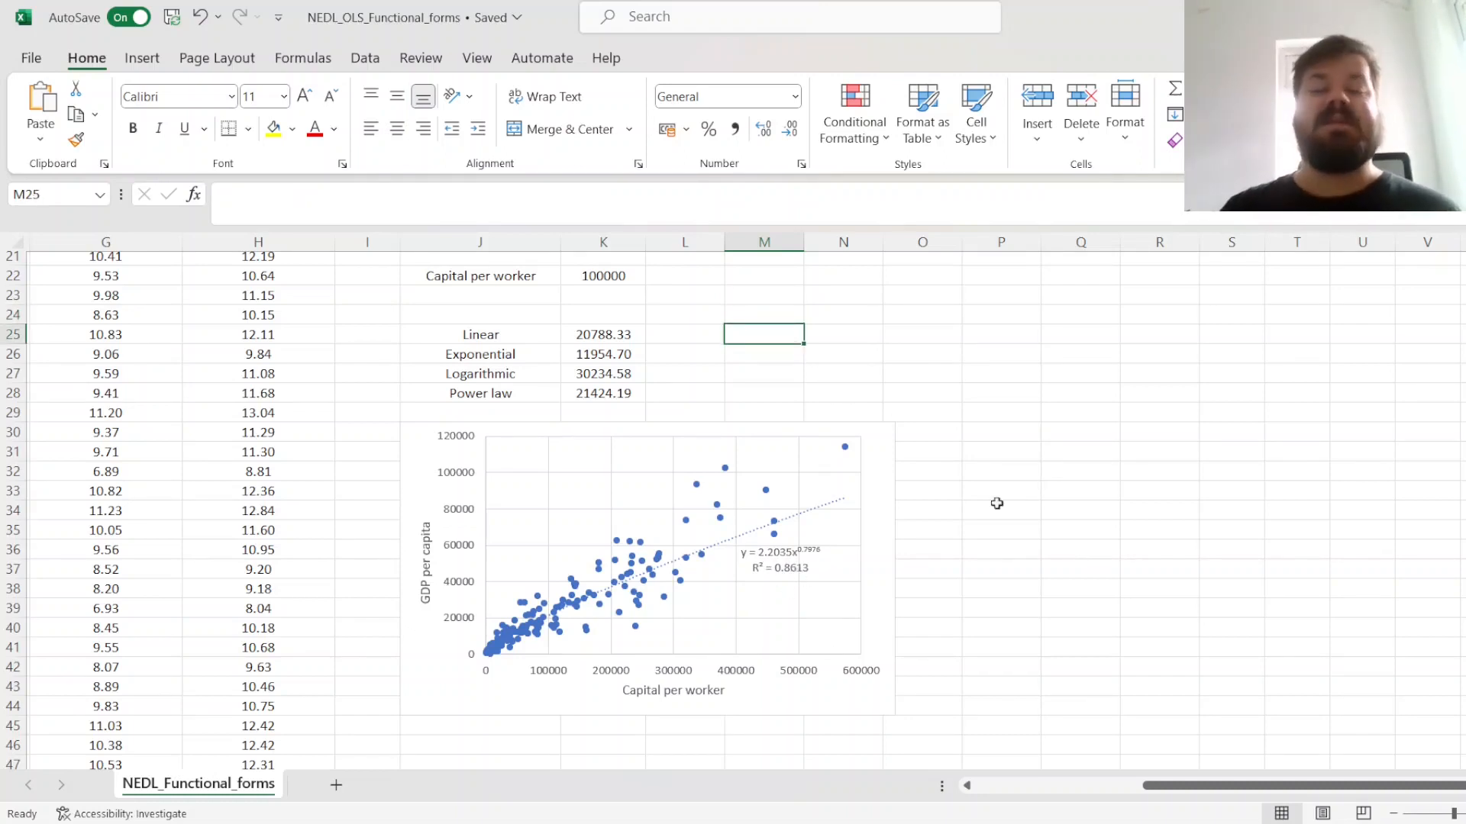
# - Compare the power law R-squared in Q15 with the chart's trendline R-squared, and examine the ln y term in the exponential equation
pyautogui.scroll(5, 1023, 500)
pyautogui.click(1062, 407)
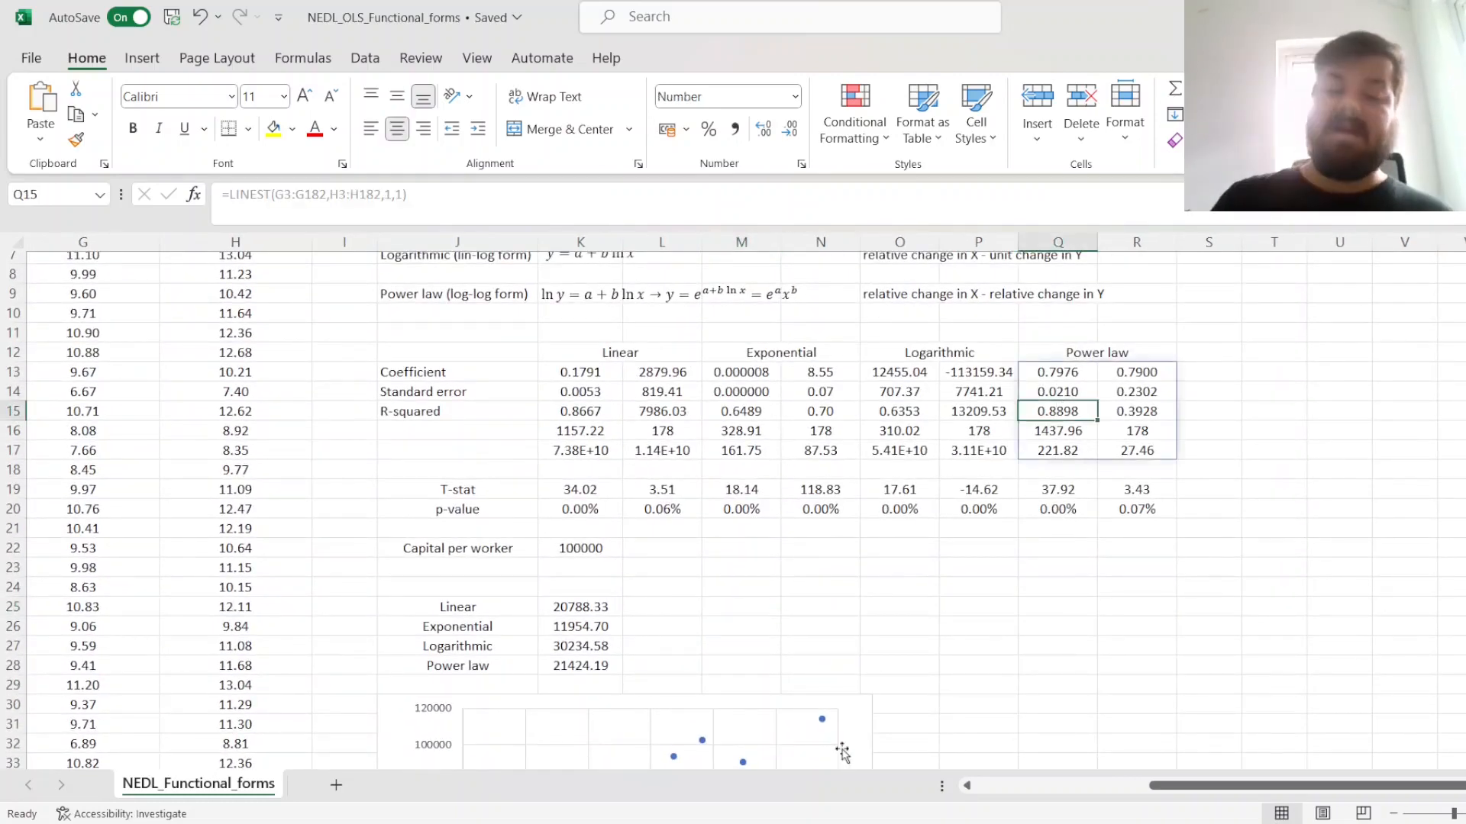
pyautogui.scroll(-5, 804, 569)
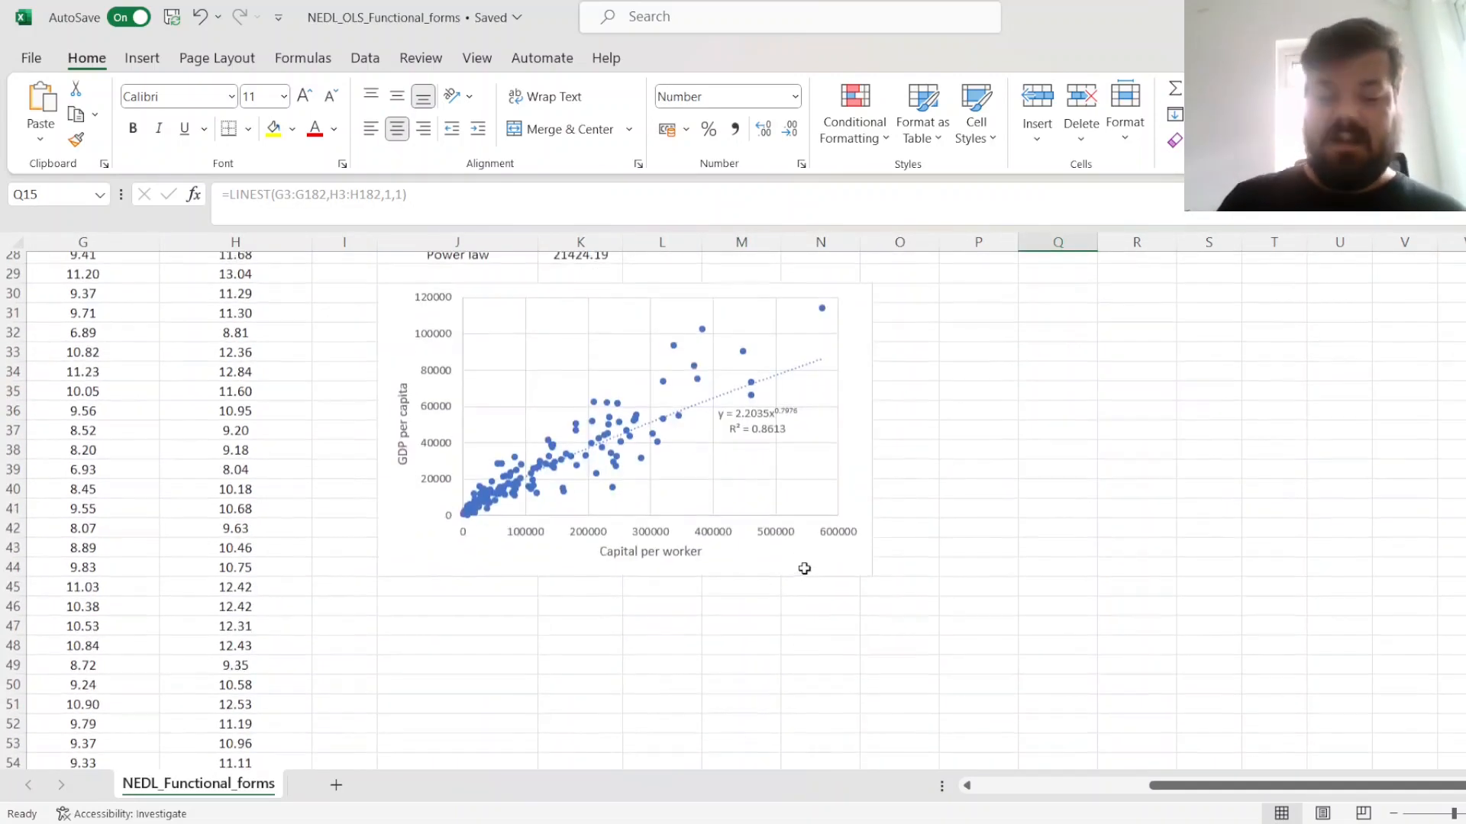
pyautogui.scroll(7, 805, 569)
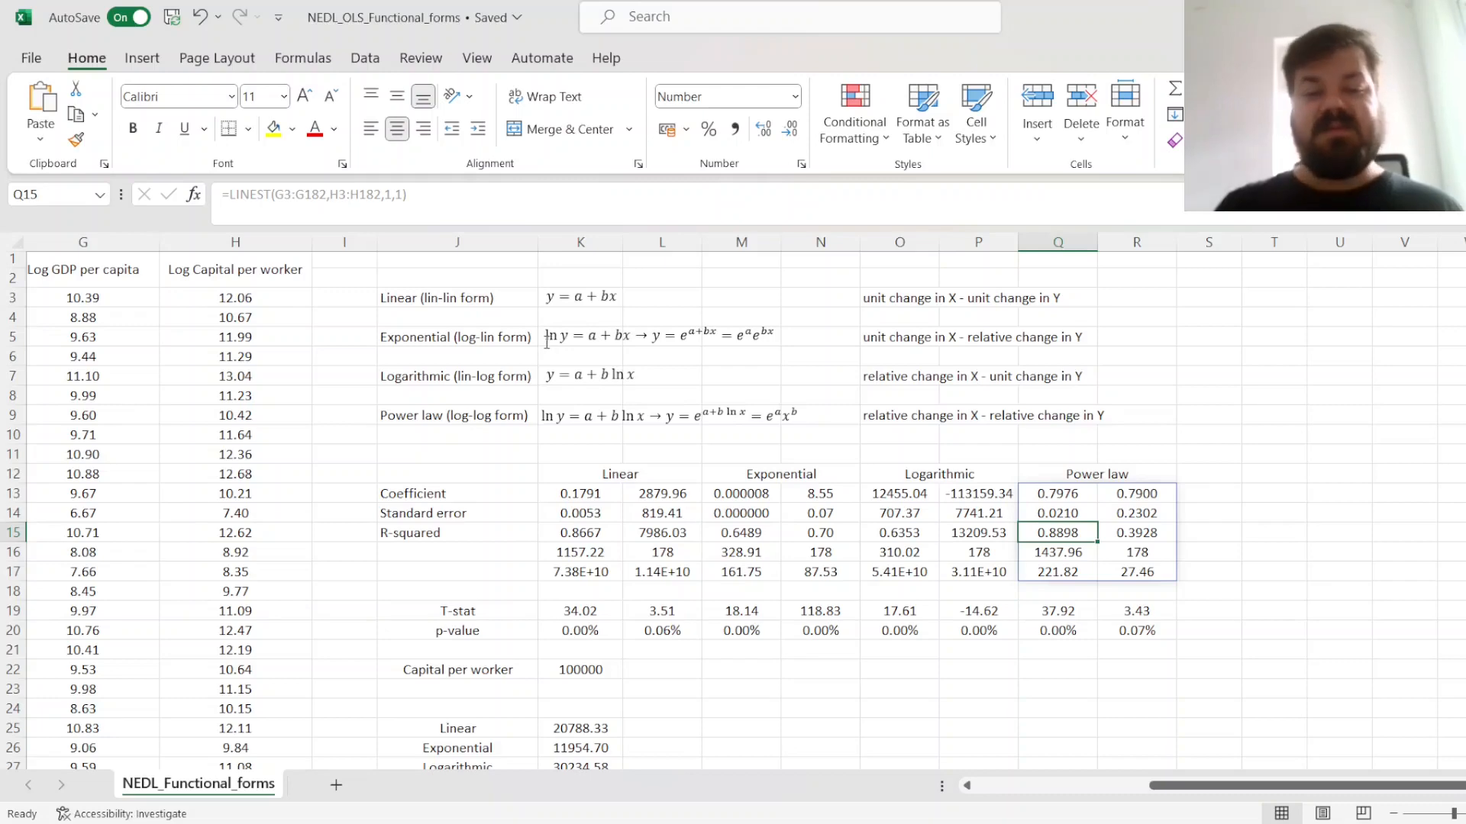
pyautogui.click(549, 350)
pyautogui.moveTo(547, 345); pyautogui.dragTo(568, 360)
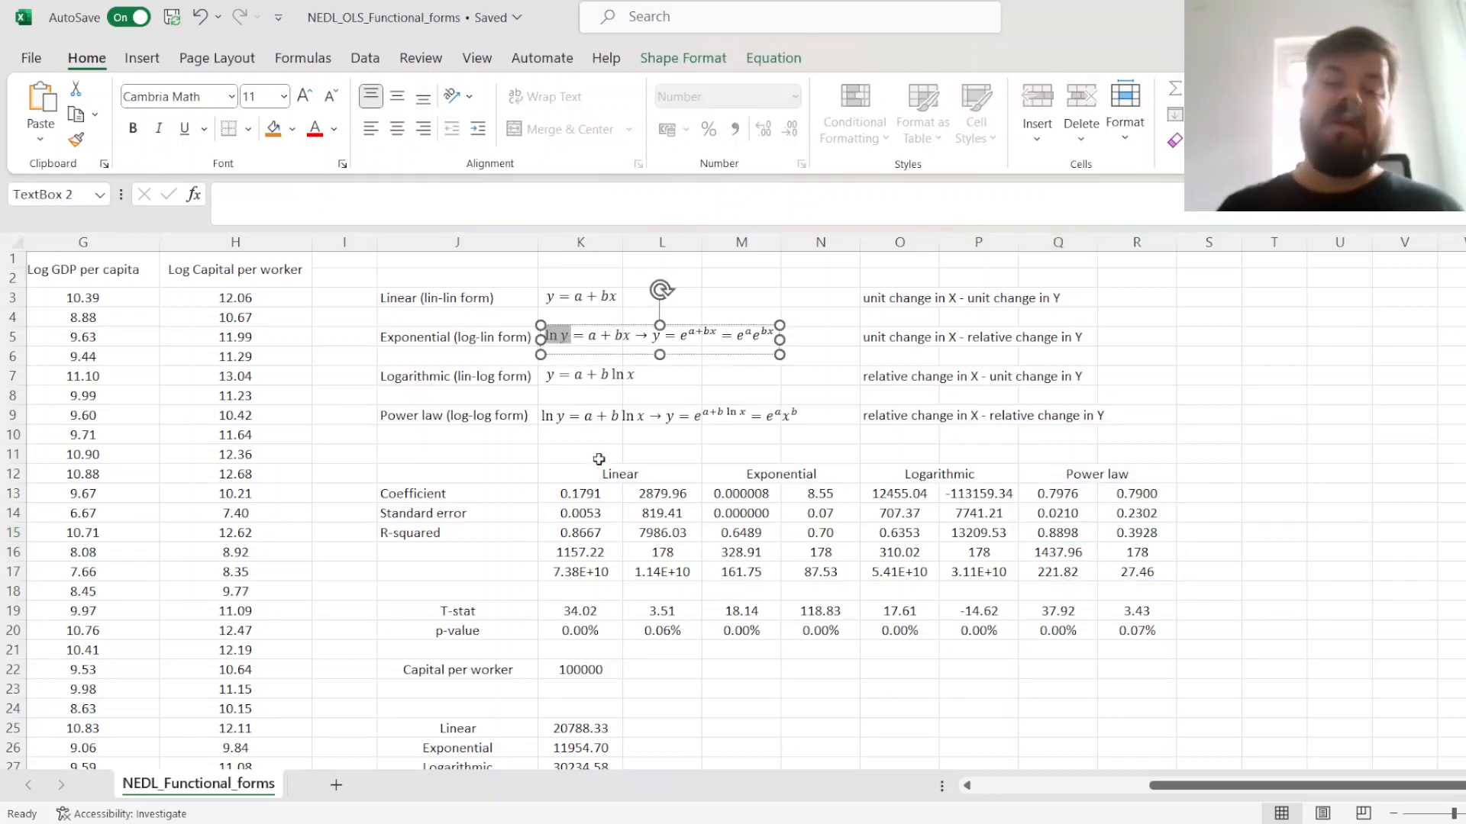
pyautogui.scroll(-6, 857, 641)
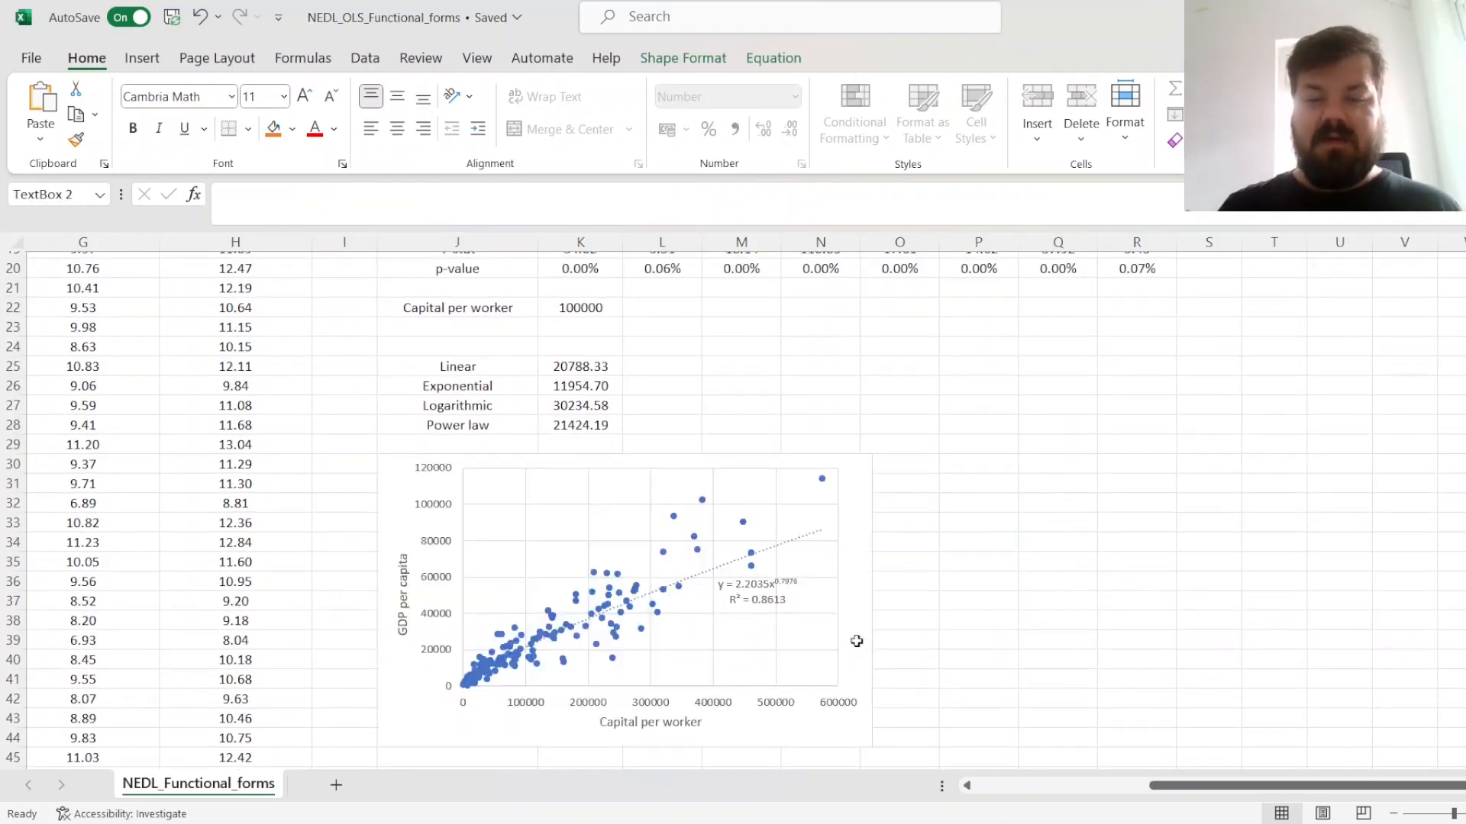
pyautogui.click(951, 628)
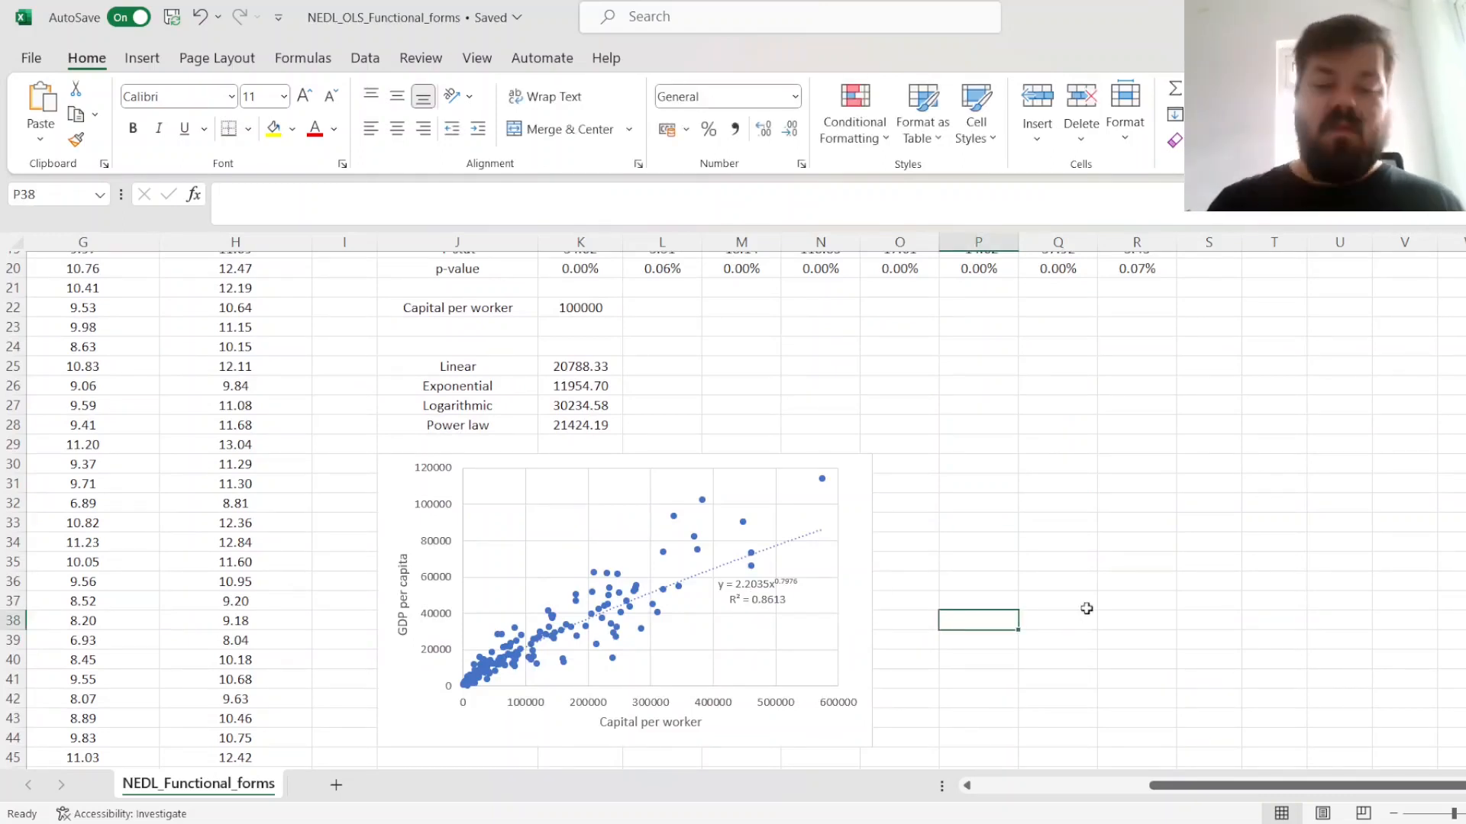
# - Switch the scatter chart's trendline to Linear and compare its fit with the linear R-squared in K15
pyautogui.scroll(4, 1087, 607)
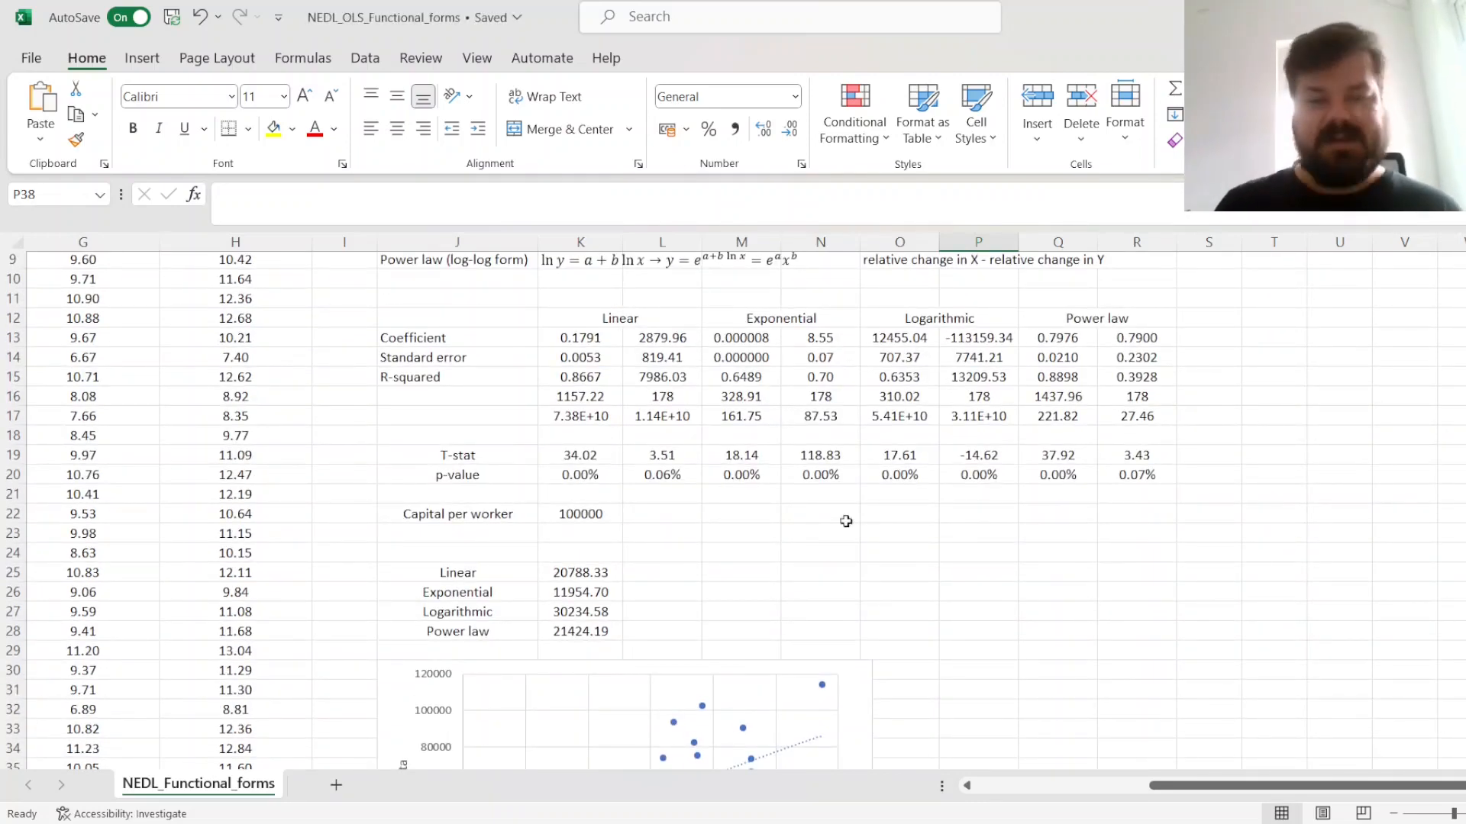
pyautogui.click(570, 376)
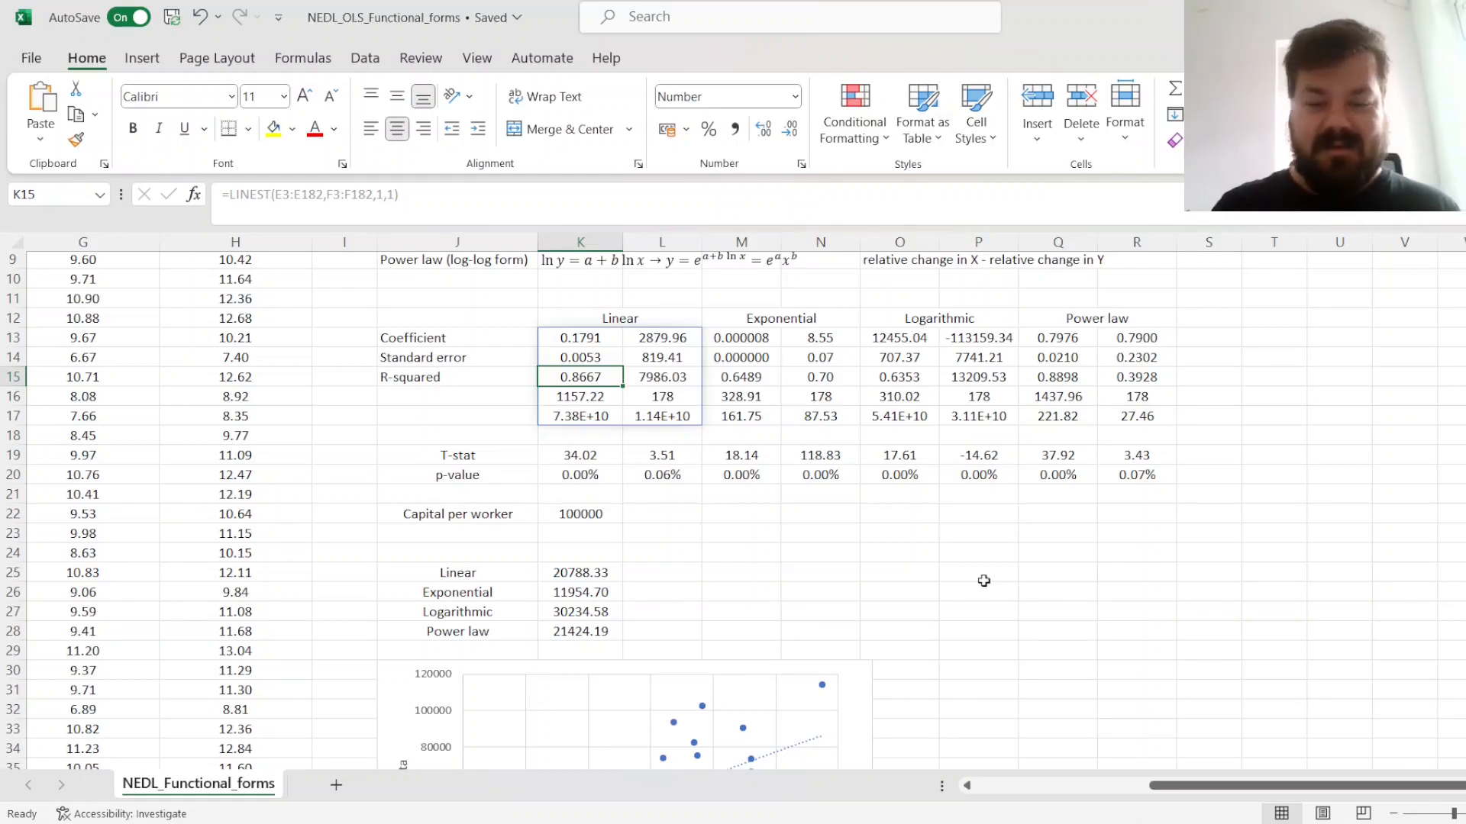
pyautogui.scroll(-4, 985, 581)
pyautogui.click(700, 541)
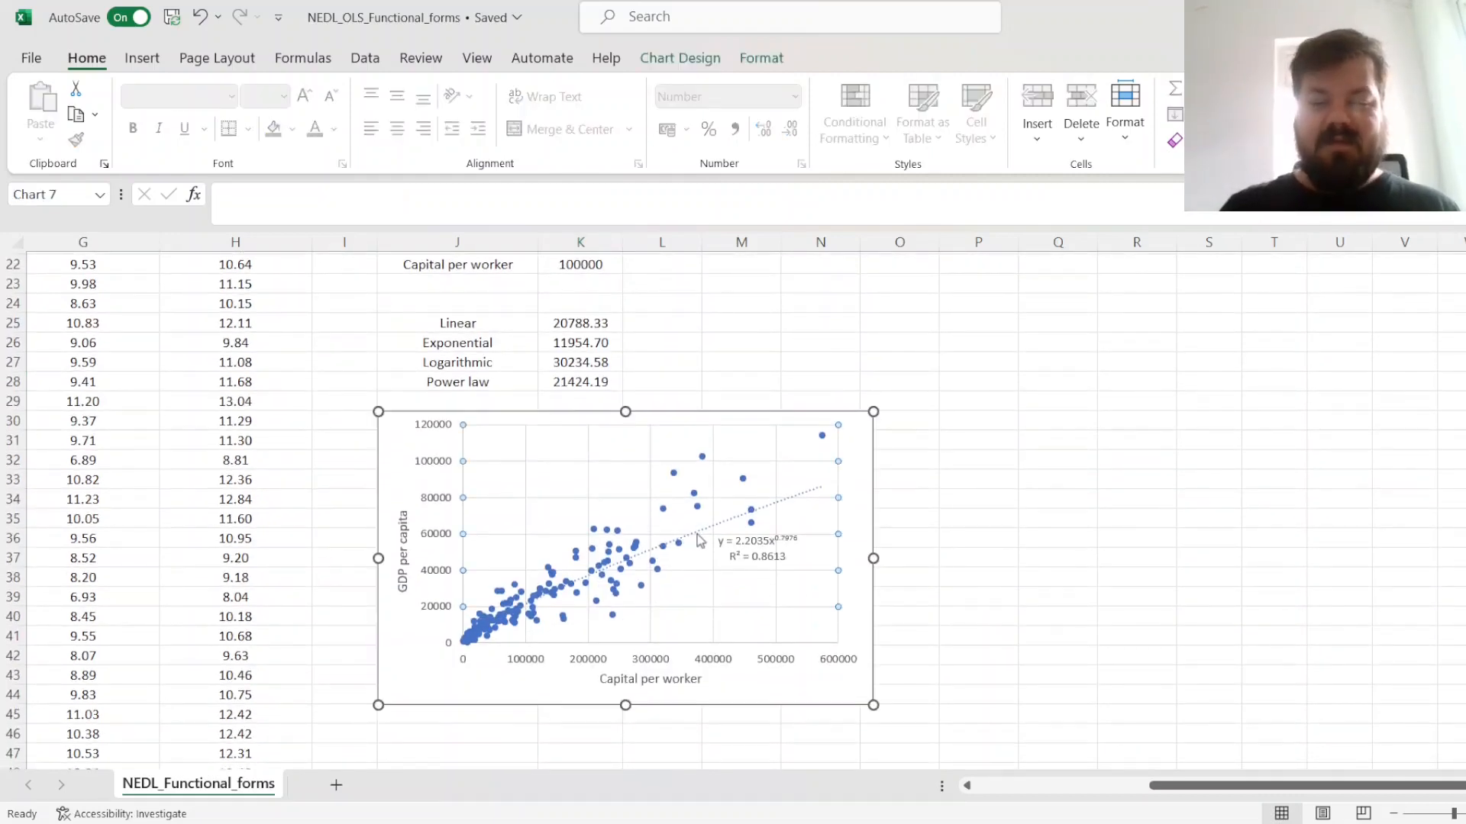
pyautogui.doubleClick(700, 541)
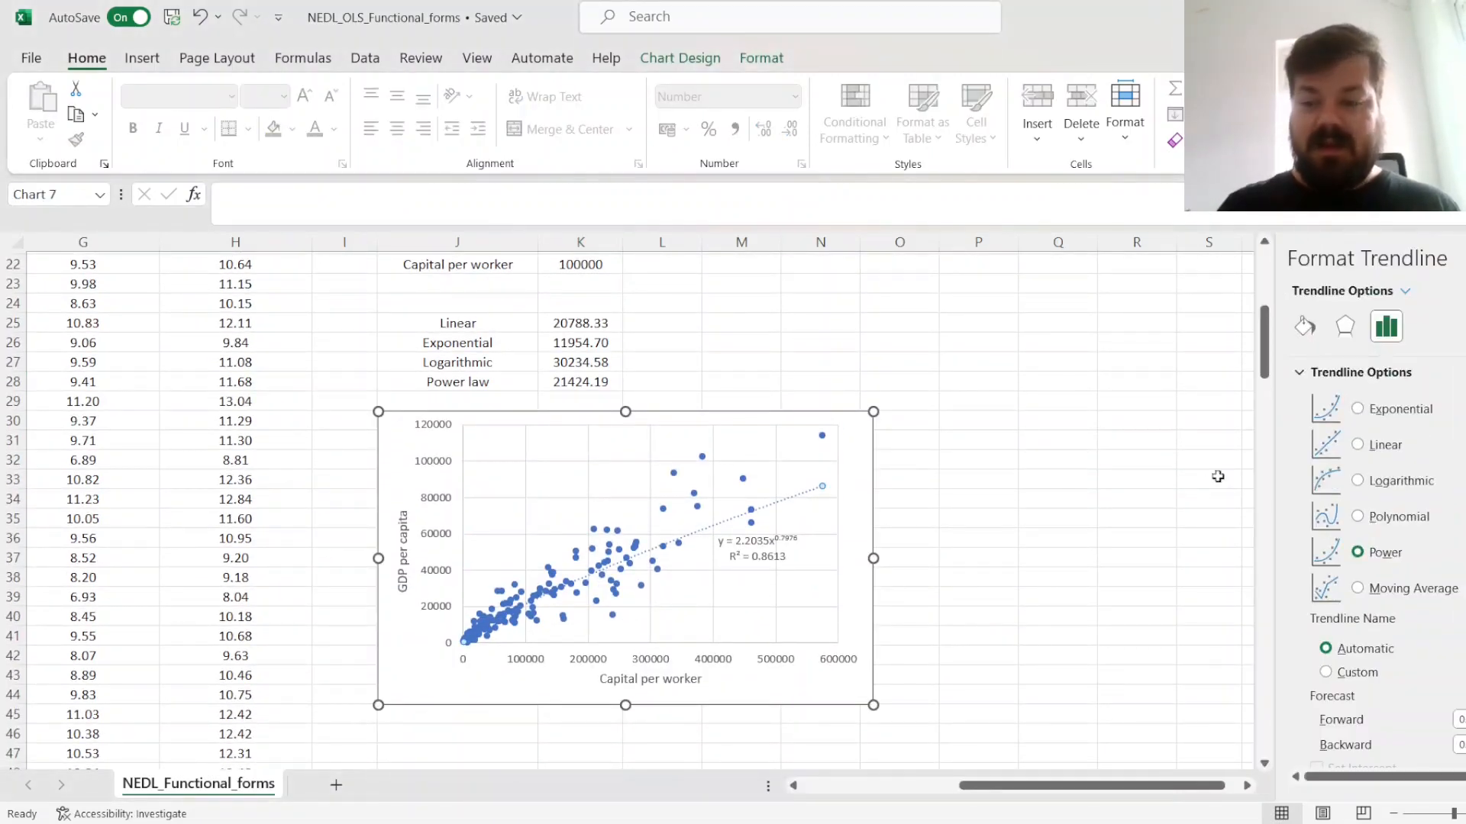
pyautogui.click(1382, 451)
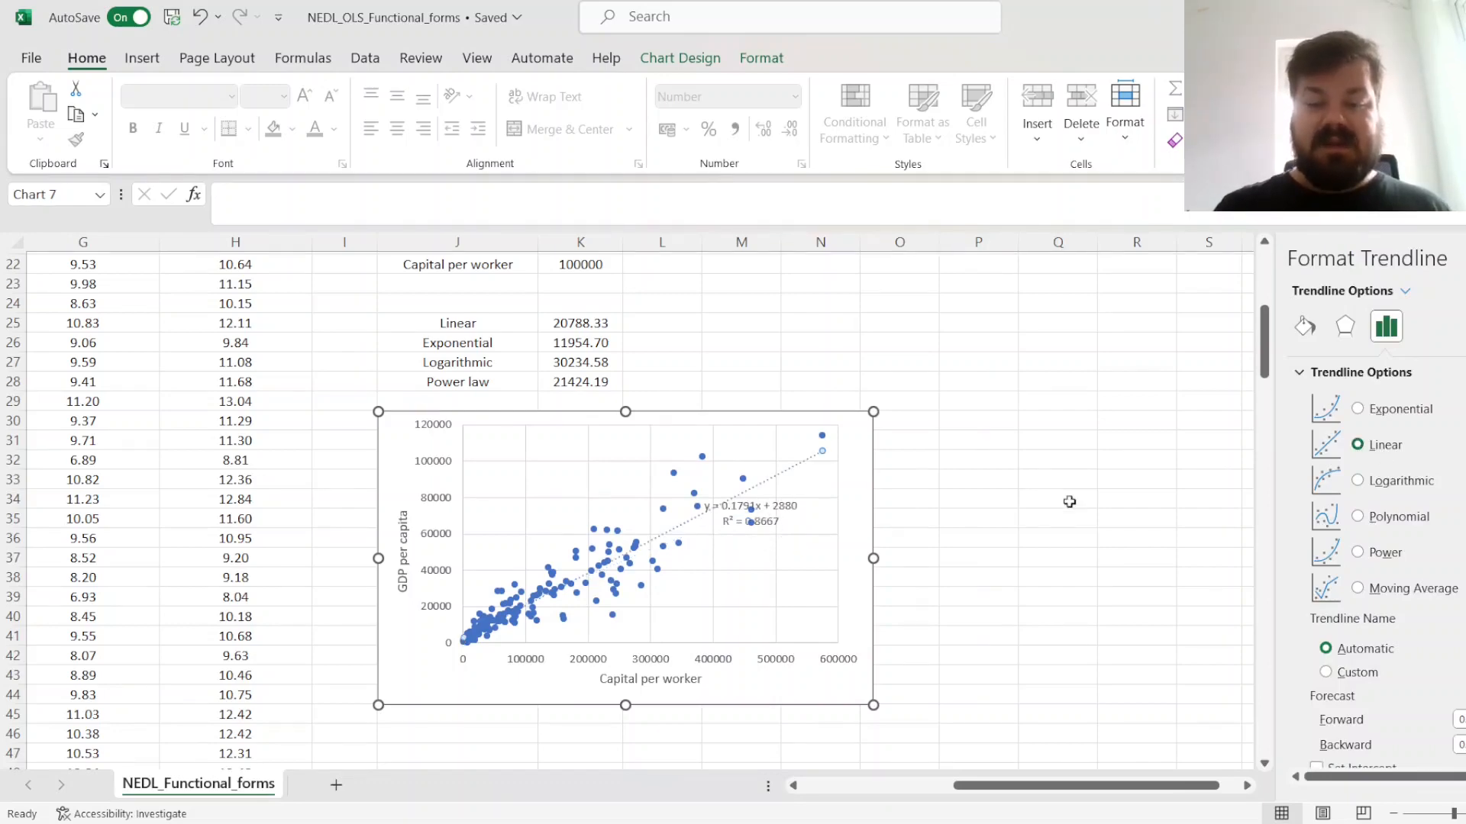
pyautogui.scroll(7, 1070, 502)
pyautogui.scroll(-8, 498, 696)
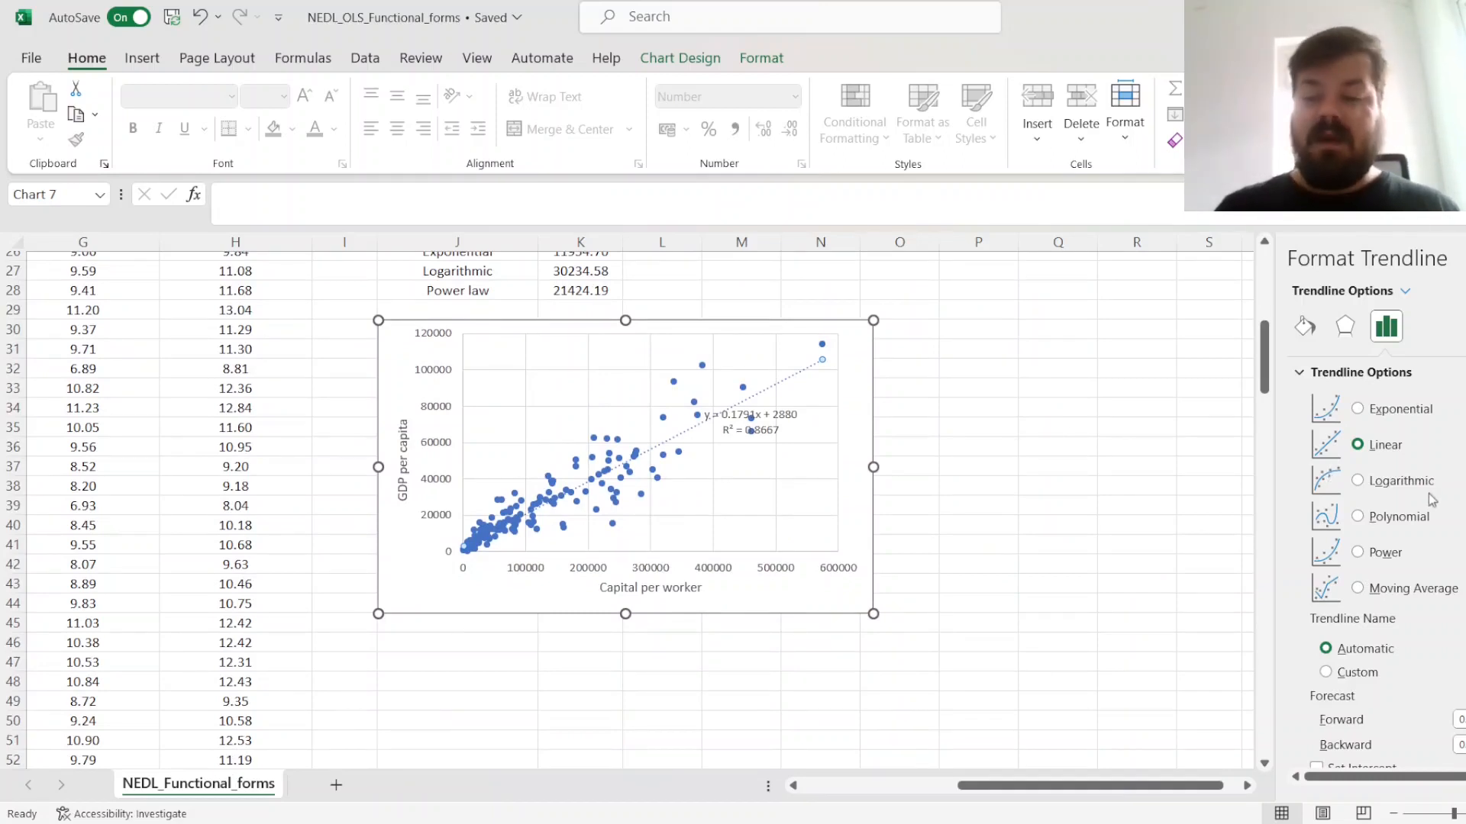
# - Preview the Logarithmic, Exponential and Linear trendlines on the scatter chart, and restore the Power trendline
pyautogui.click(1371, 483)
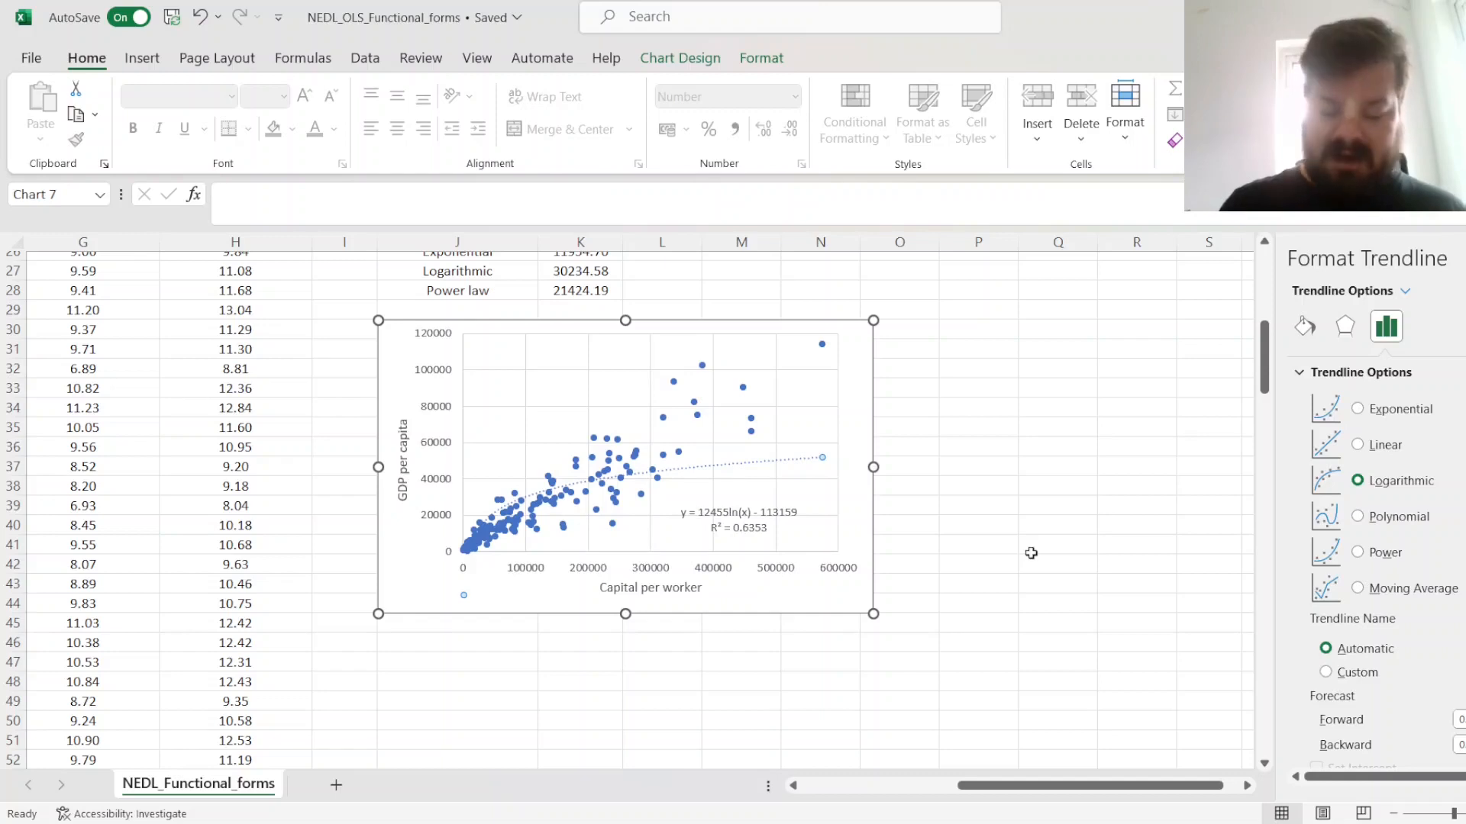
pyautogui.click(1403, 409)
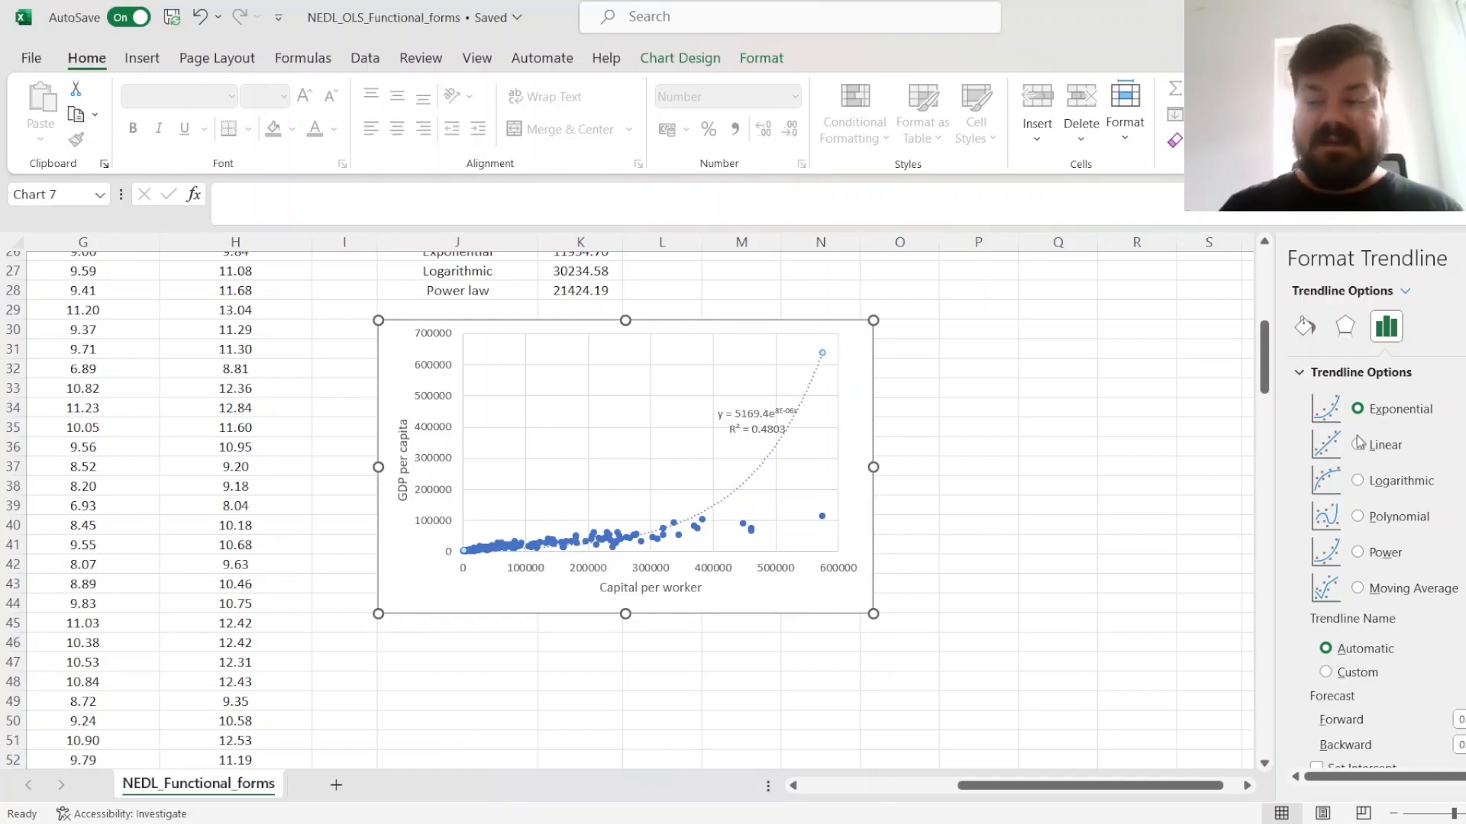
pyautogui.click(1383, 449)
pyautogui.click(1381, 563)
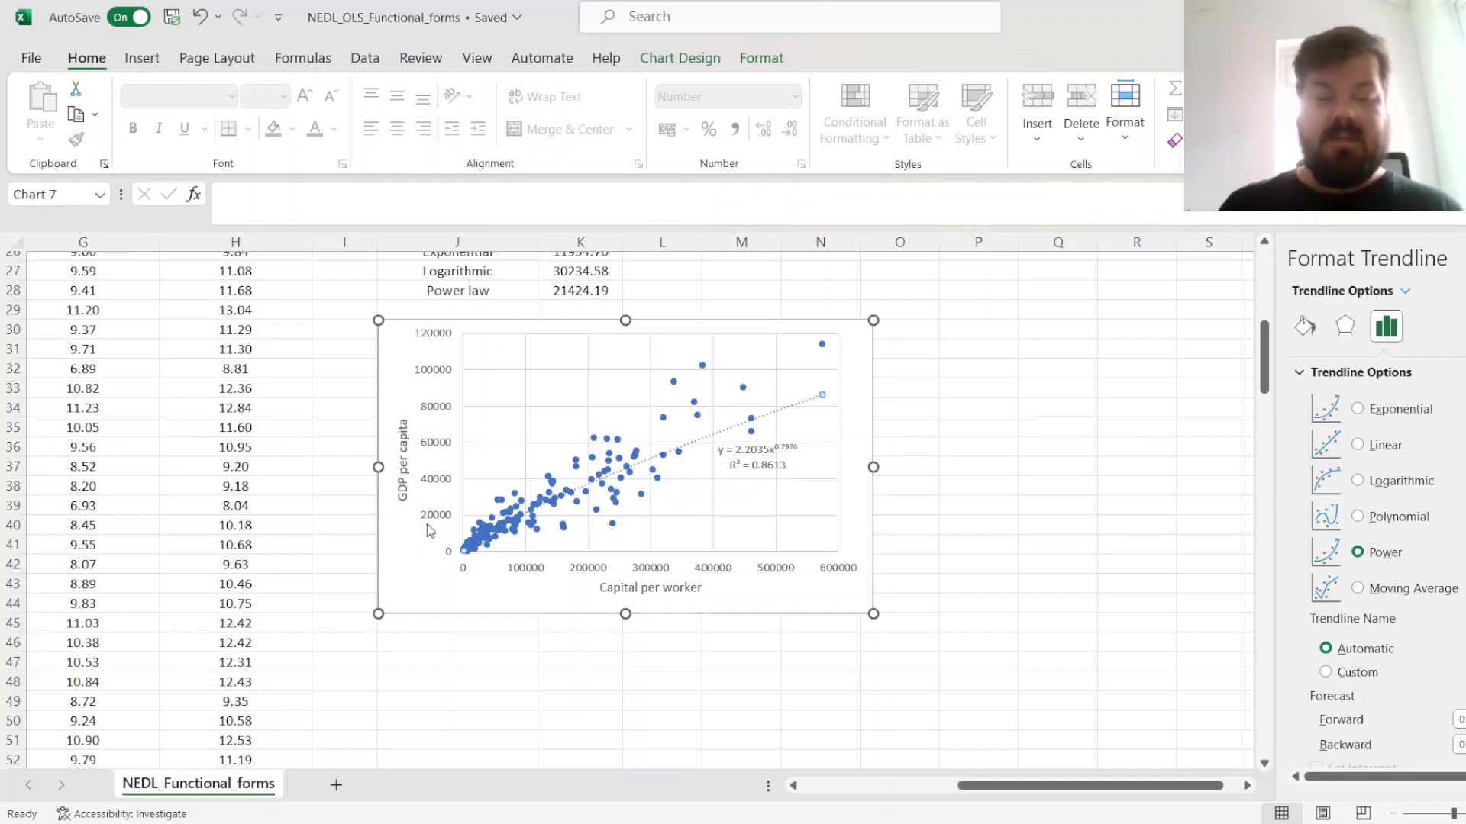
# - Apply a logarithmic scale to both the GDP per capita axis and the capital per worker axis of the scatter chart
pyautogui.click(427, 498)
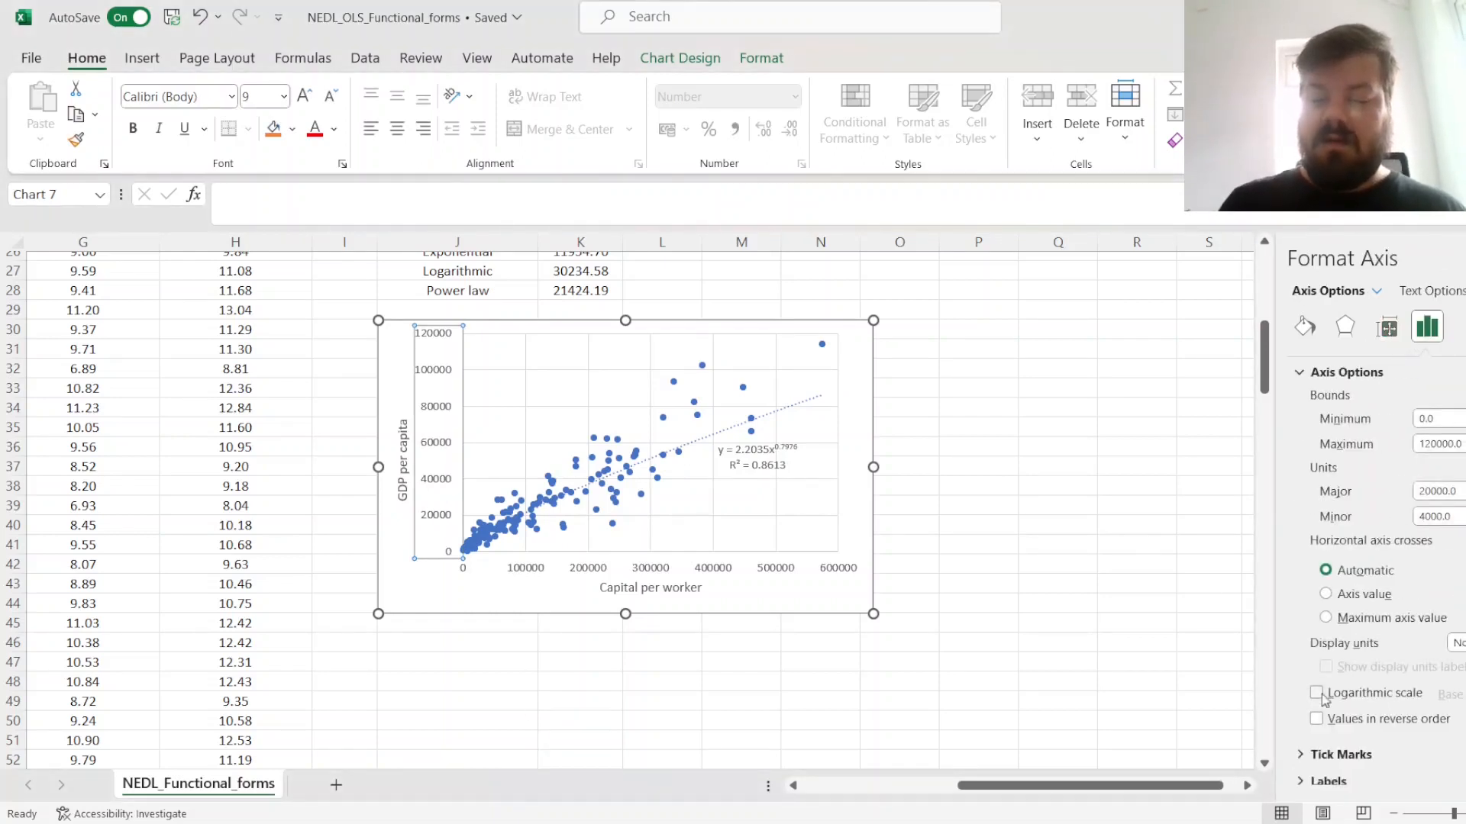
pyautogui.click(1320, 693)
pyautogui.click(622, 587)
pyautogui.click(672, 571)
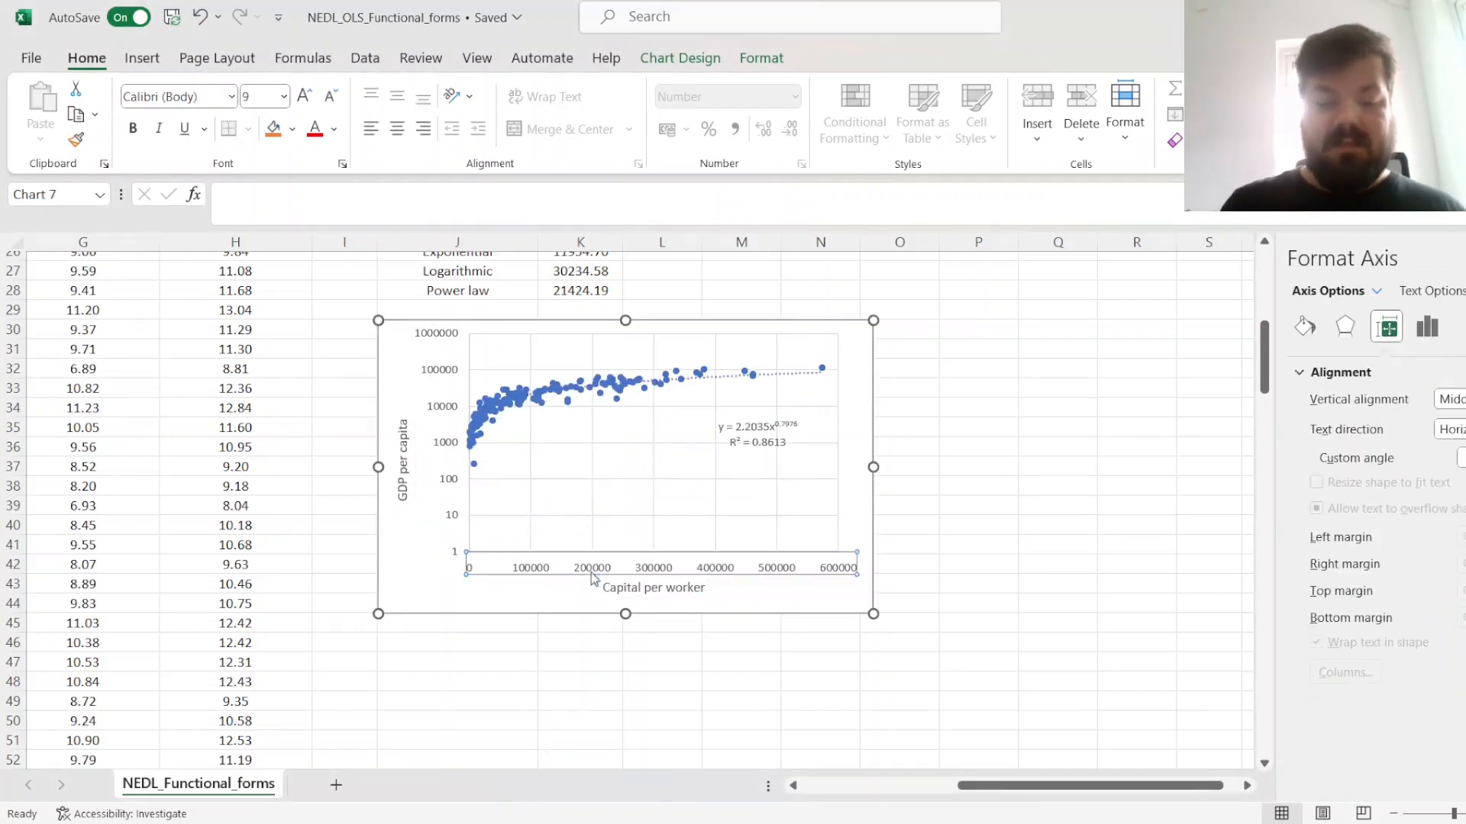
pyautogui.click(1427, 326)
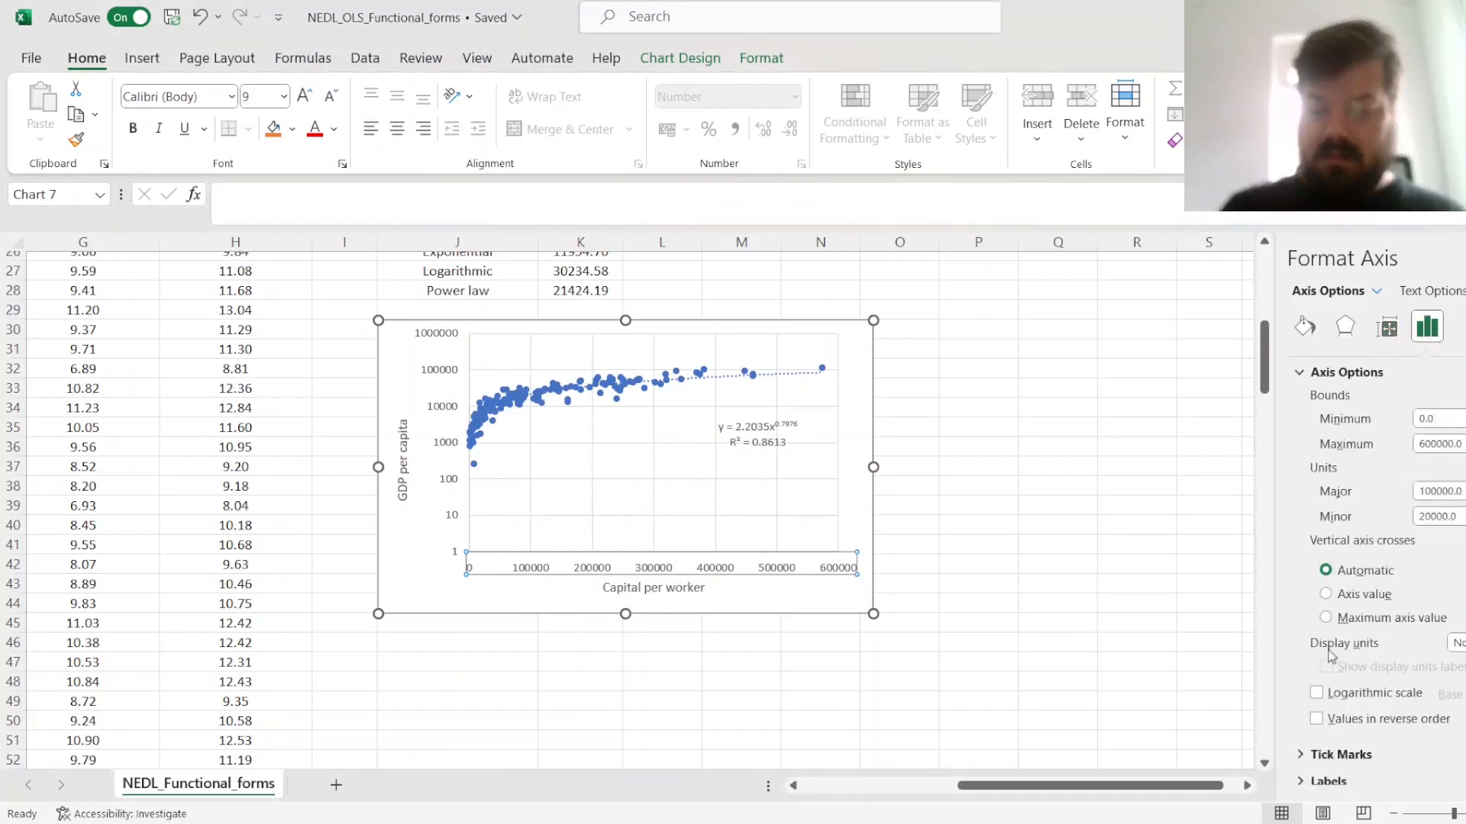
pyautogui.click(1317, 692)
pyautogui.click(1057, 525)
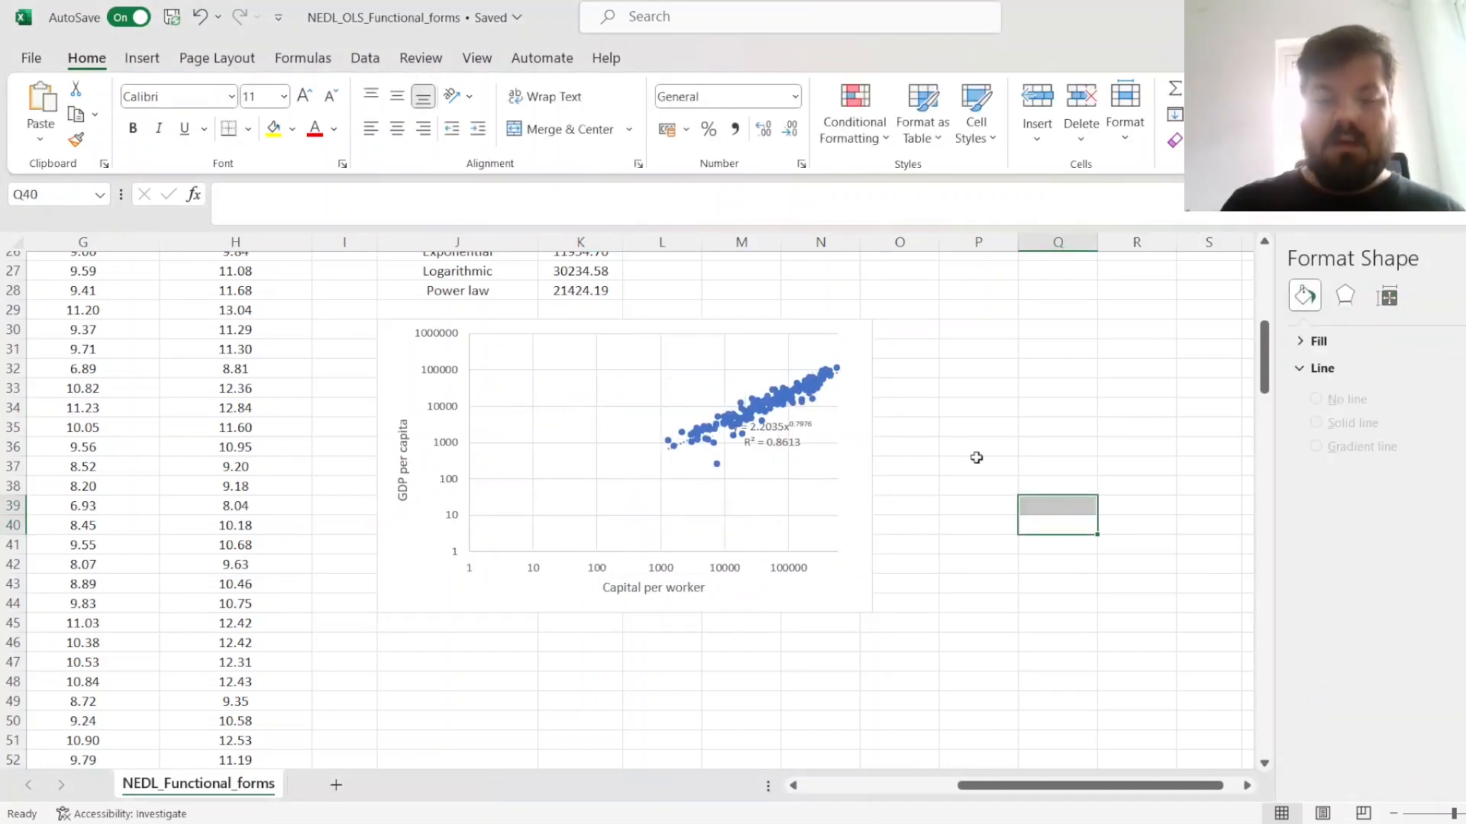
# - Review the exponential, logarithmic, power law and linear forms in J3:J9 against the regression results and the log-scaled scatter chart
pyautogui.scroll(8, 976, 458)
pyautogui.scroll(-8, 866, 401)
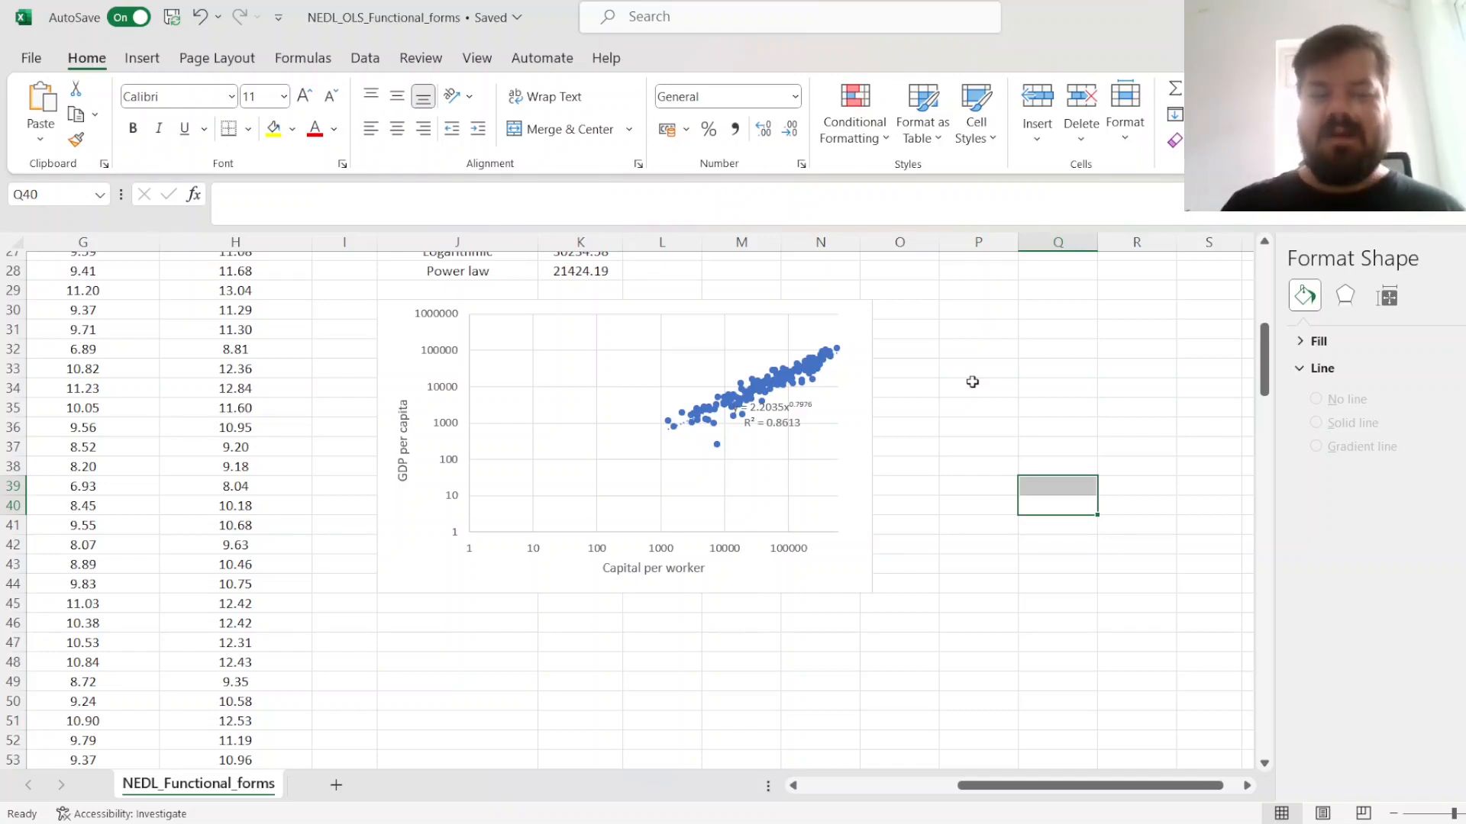
pyautogui.scroll(9, 972, 382)
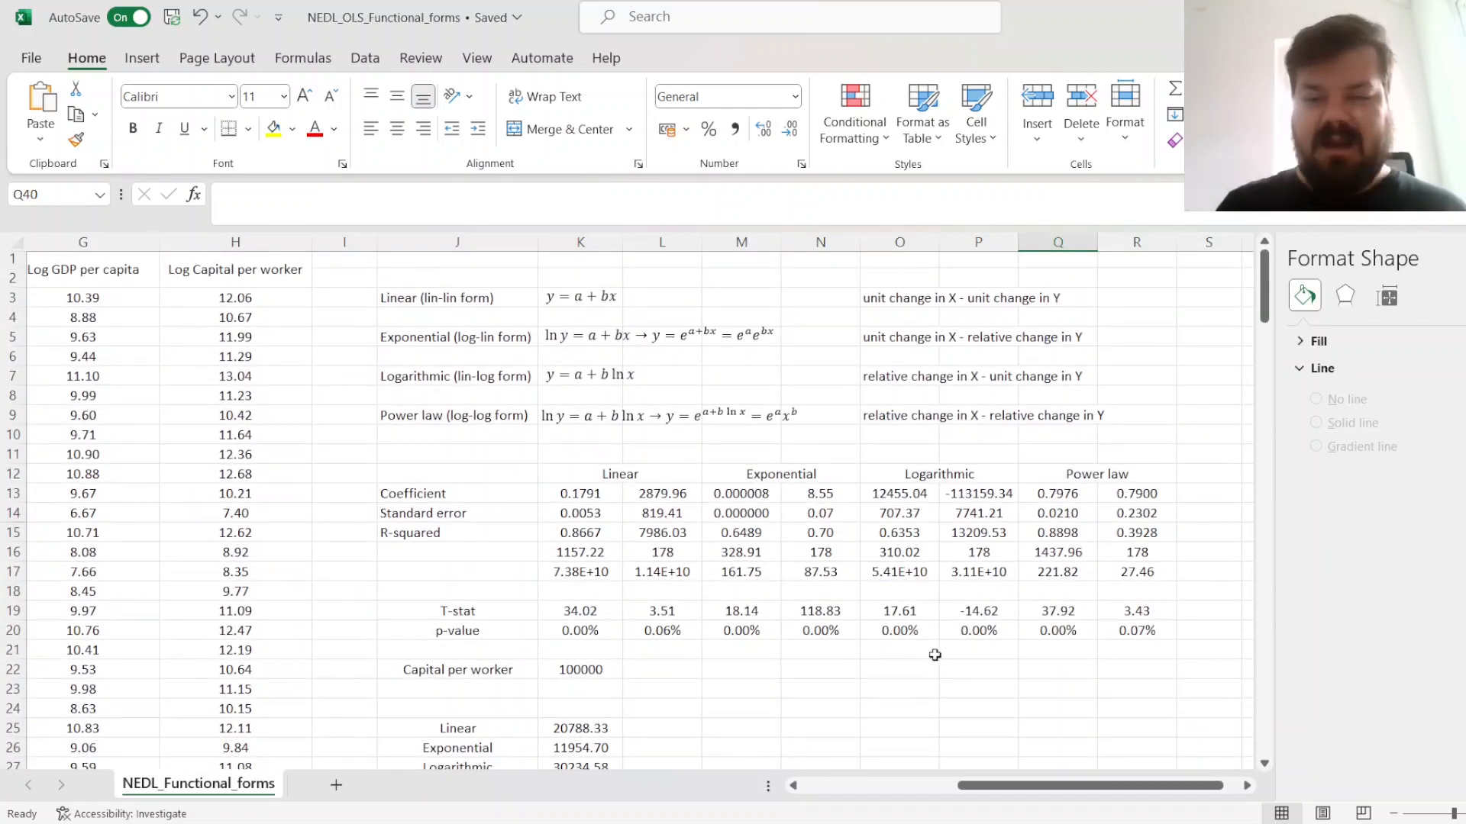
pyautogui.click(413, 334)
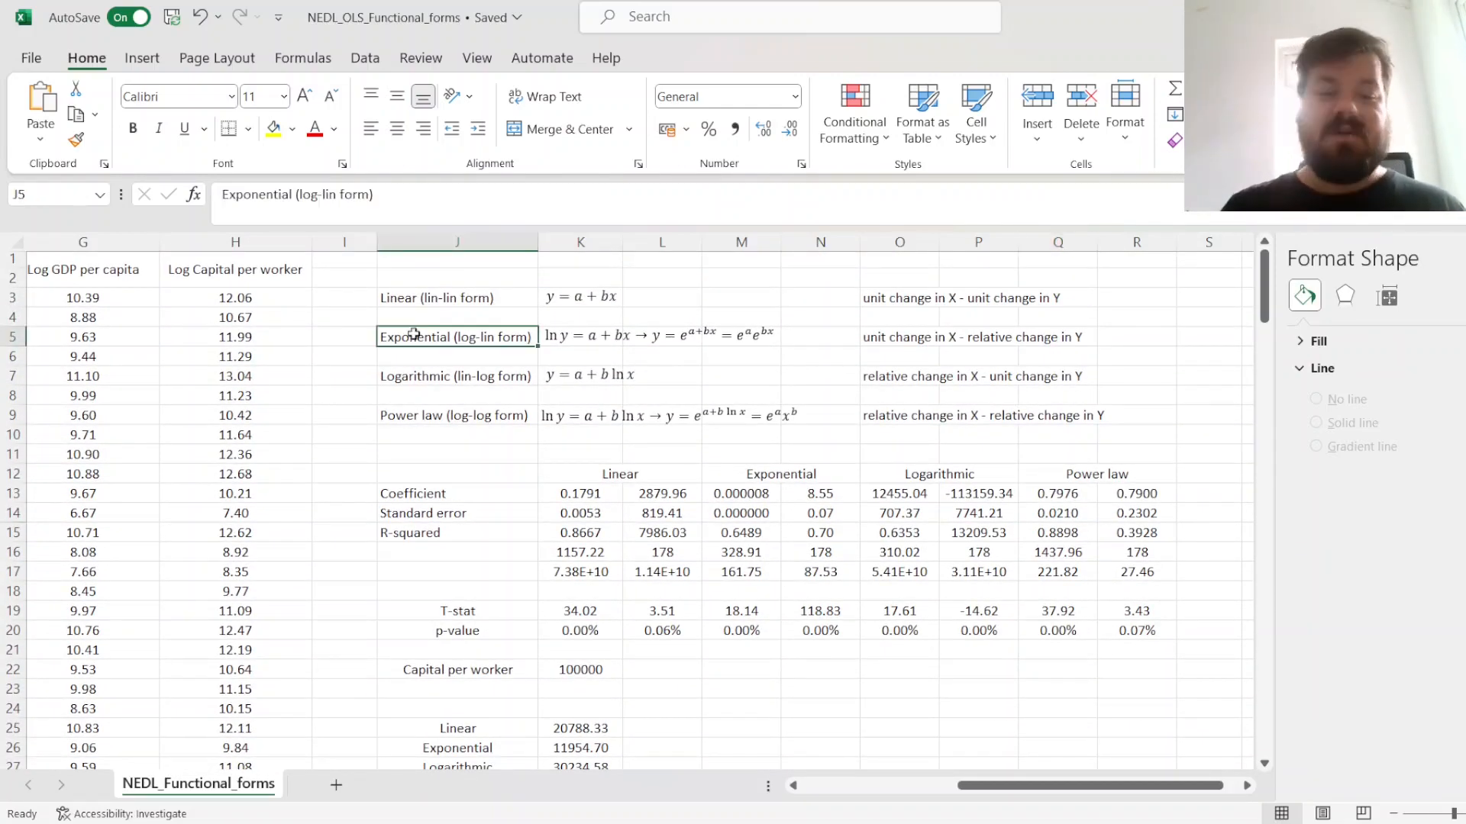
pyautogui.click(409, 374)
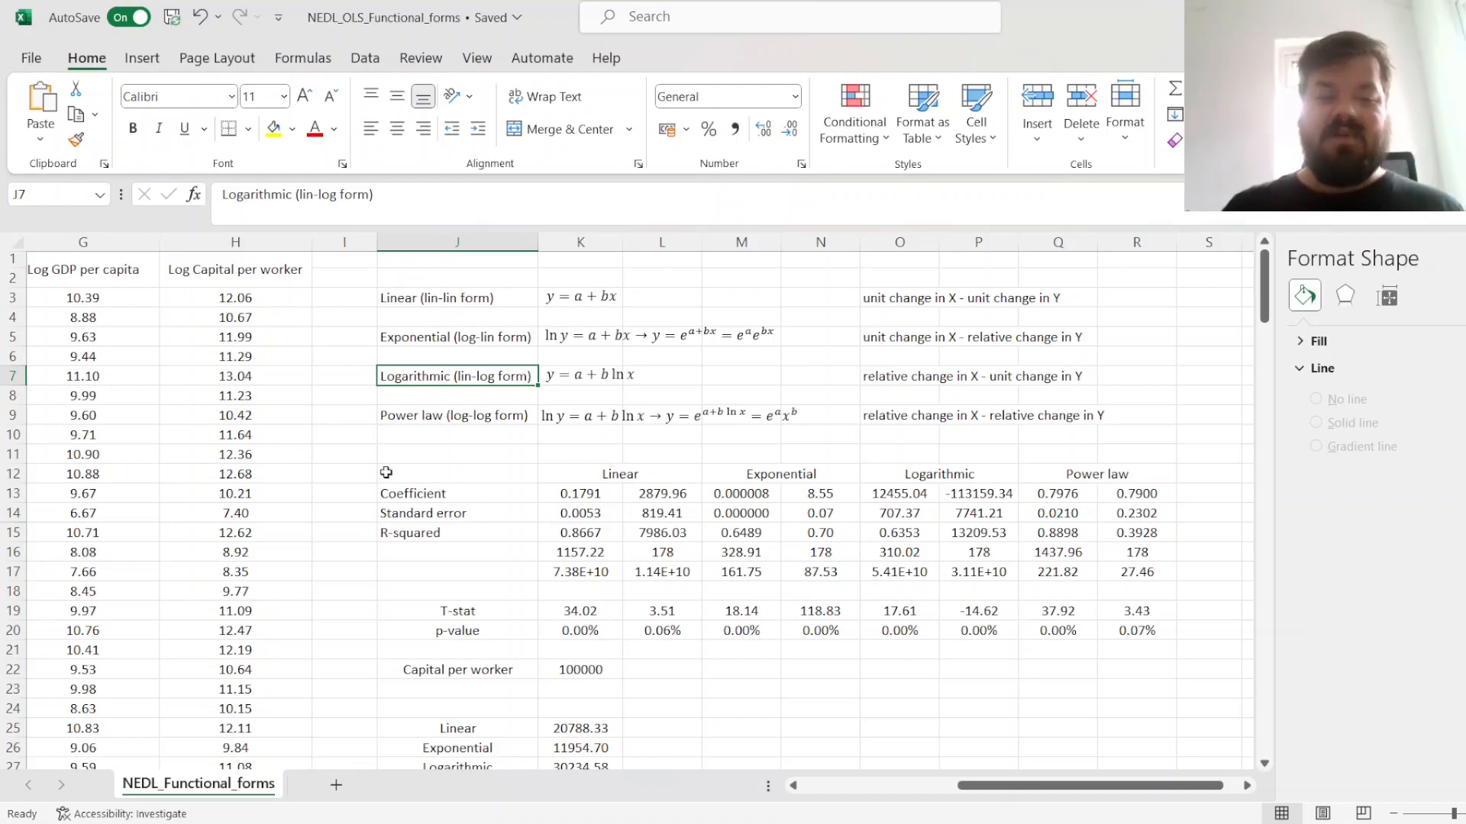
pyautogui.click(466, 422)
pyautogui.scroll(-7, 533, 497)
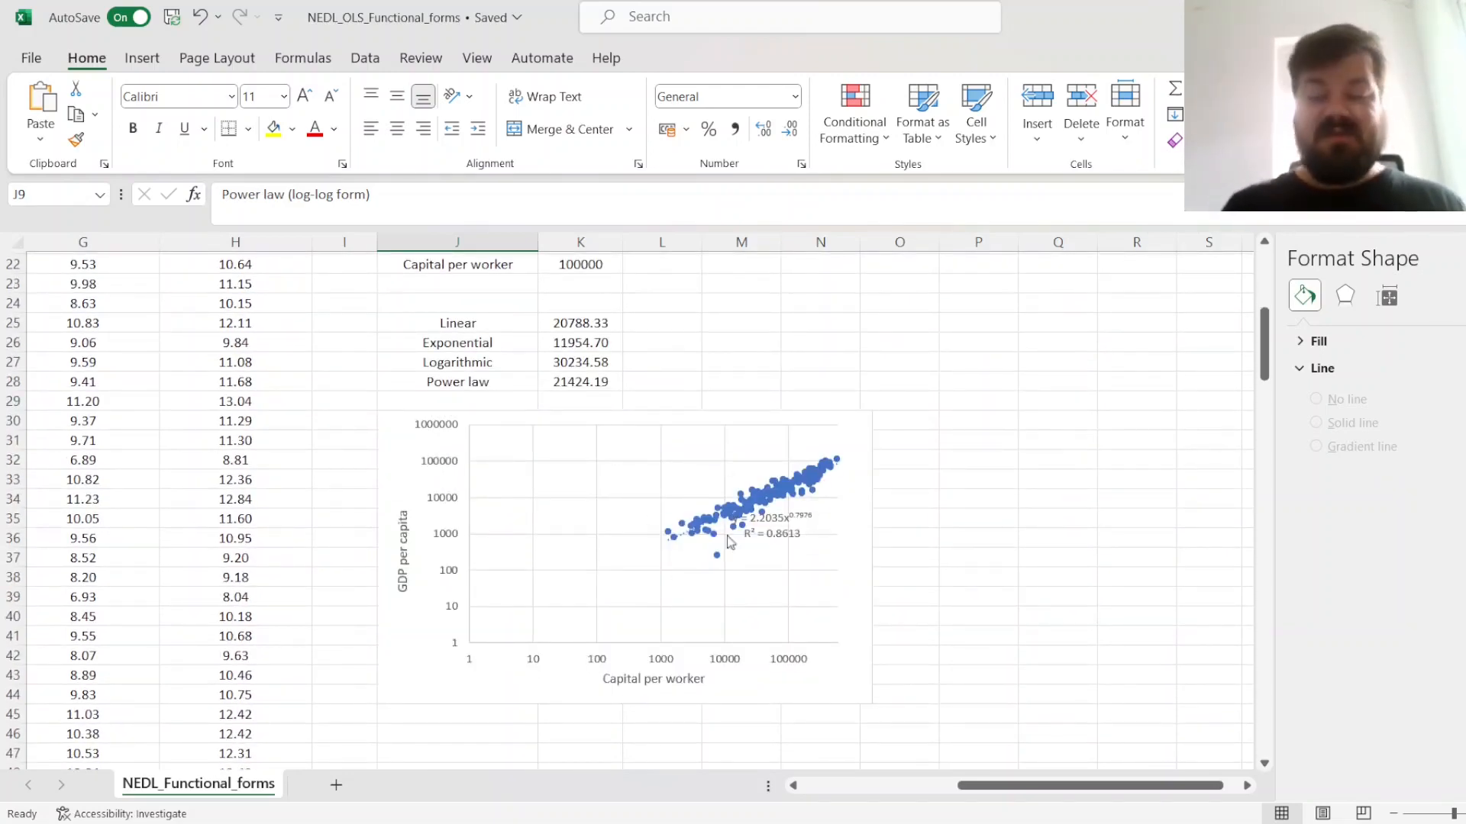
pyautogui.scroll(7, 1049, 498)
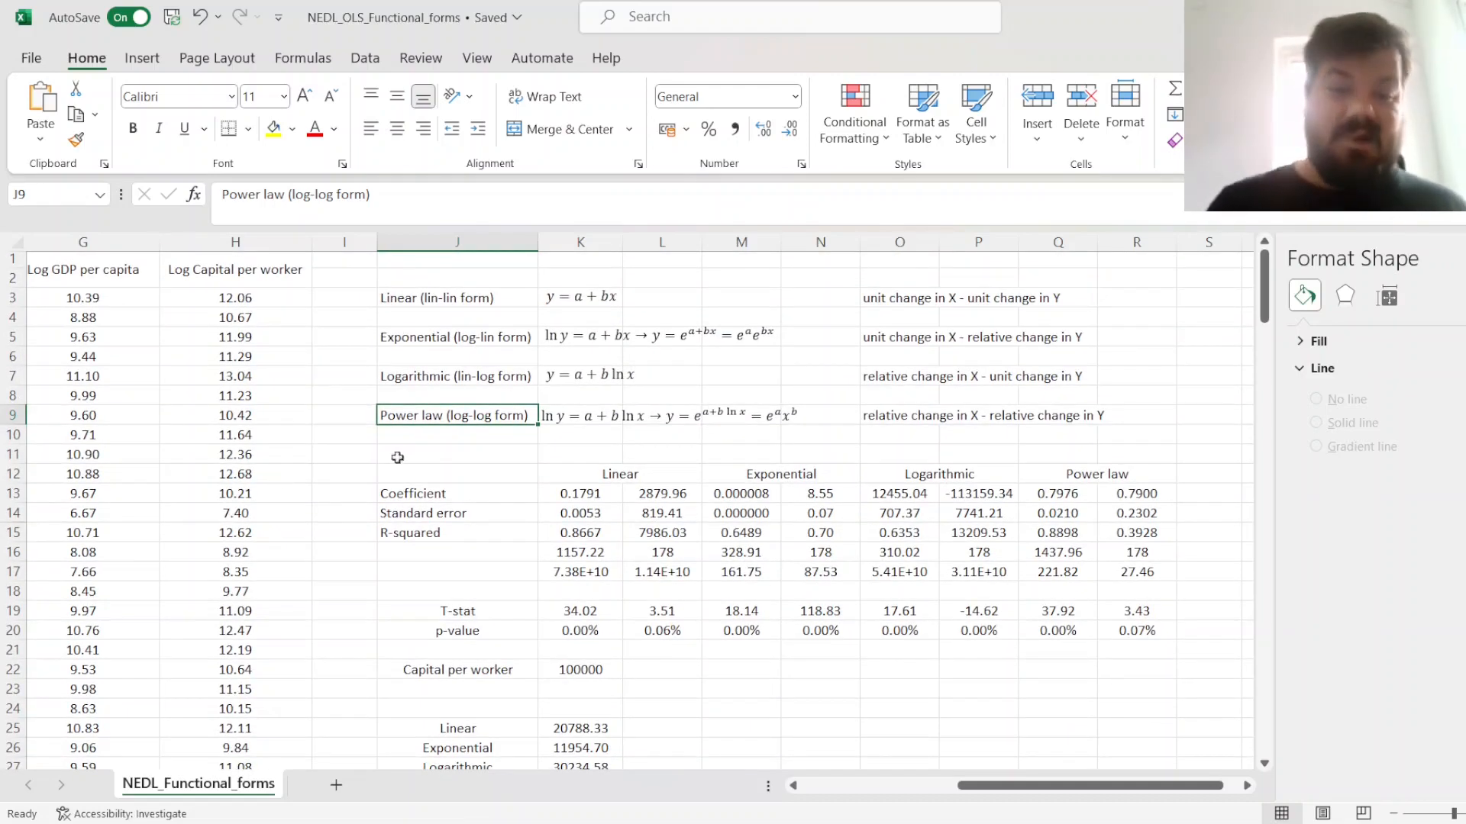
pyautogui.click(435, 296)
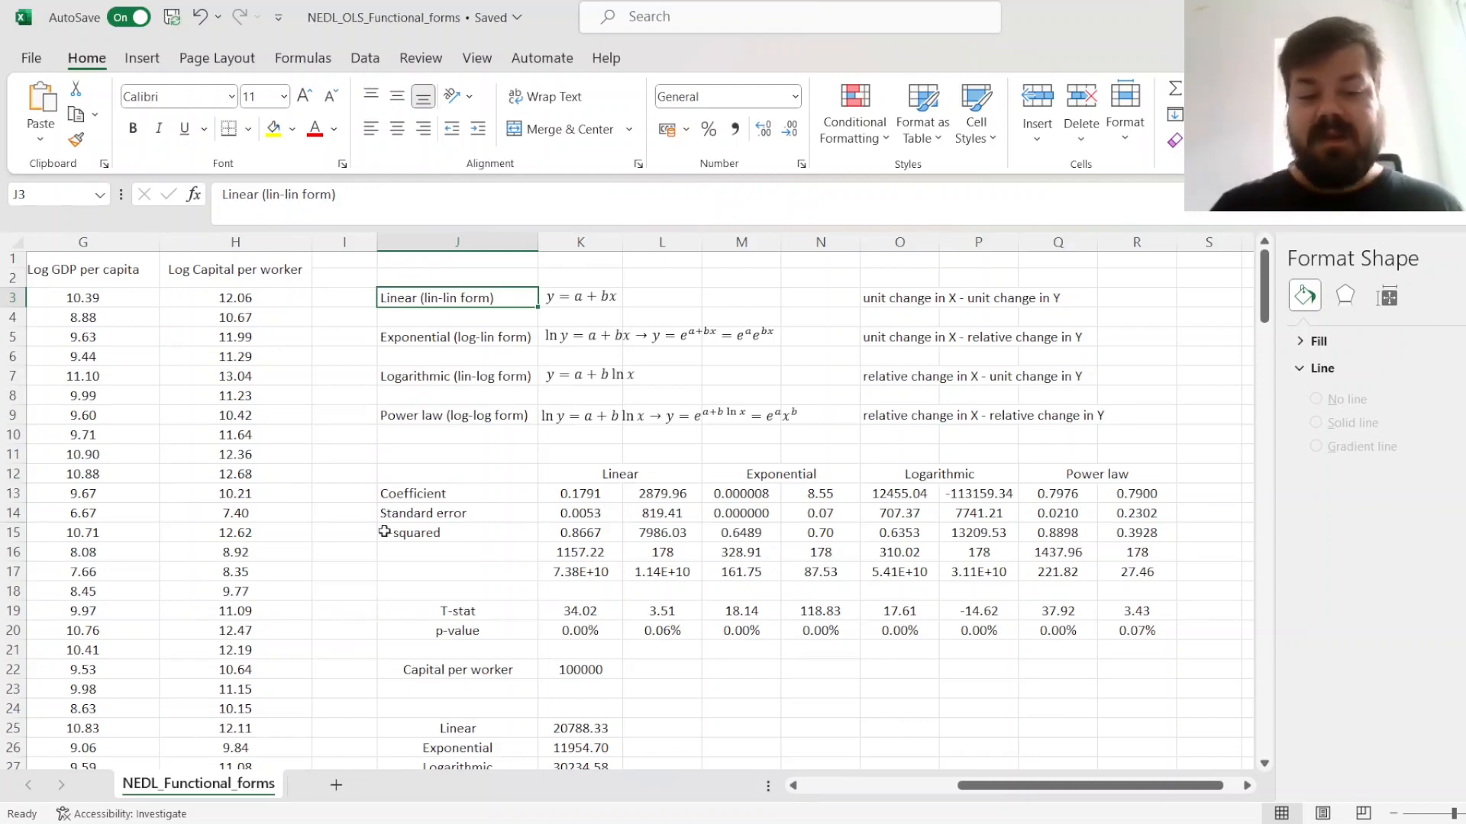
pyautogui.scroll(-8, 384, 532)
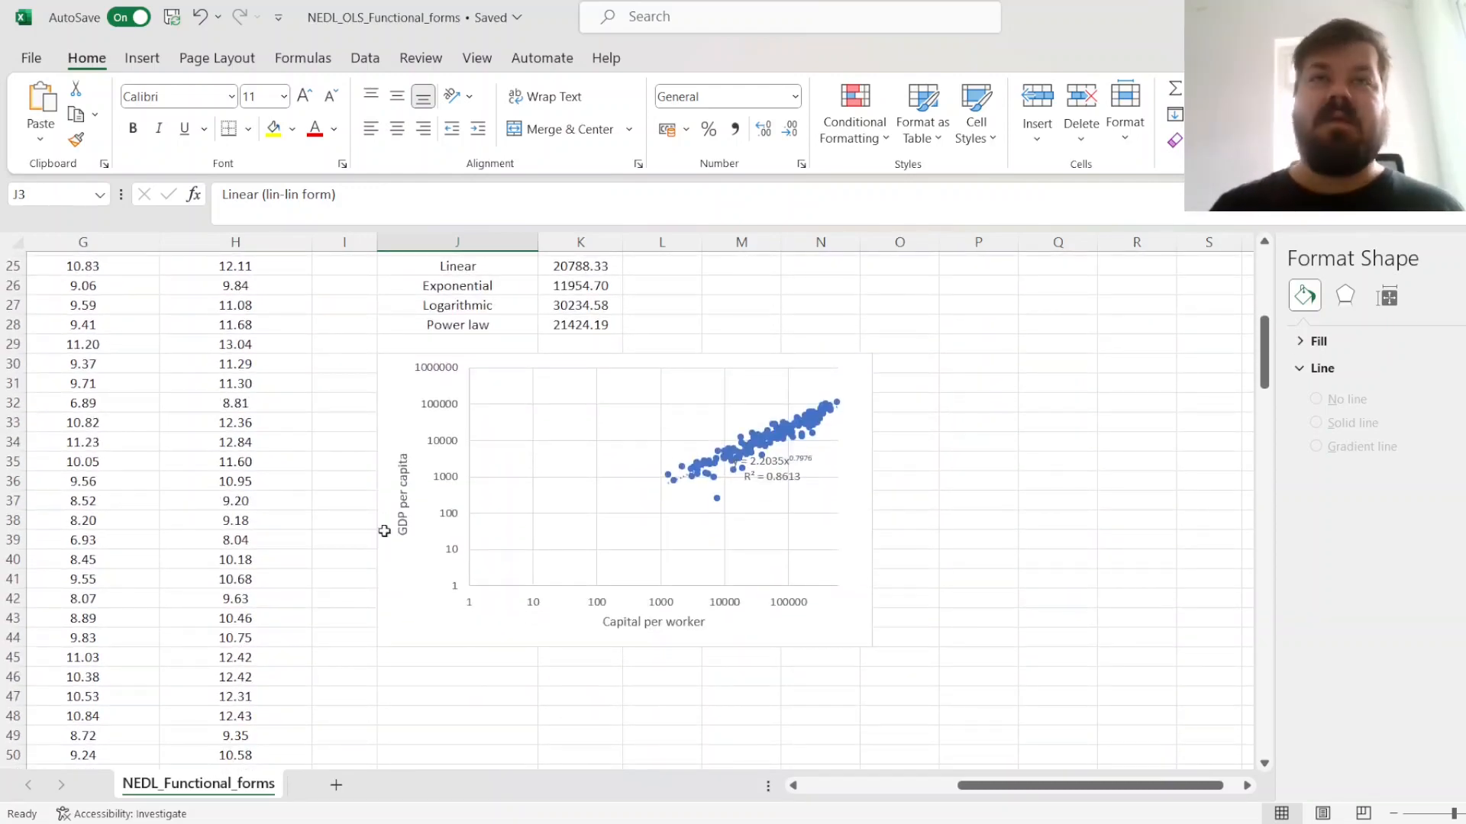